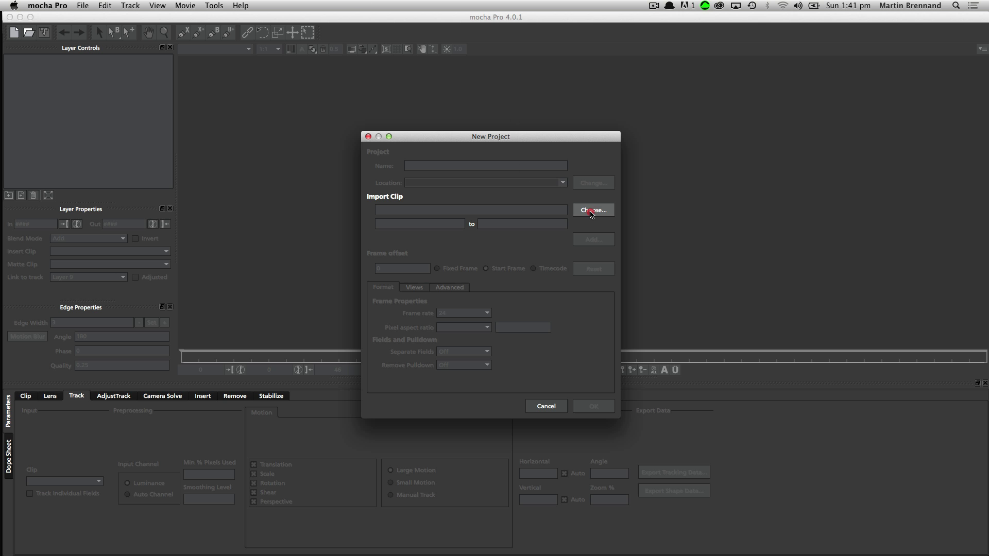
- Create a project from door_A008_C028_06046N.mov, declining to overwrite the existing file and naming it door_A008_C028_06046N-006
left_click(591, 211)
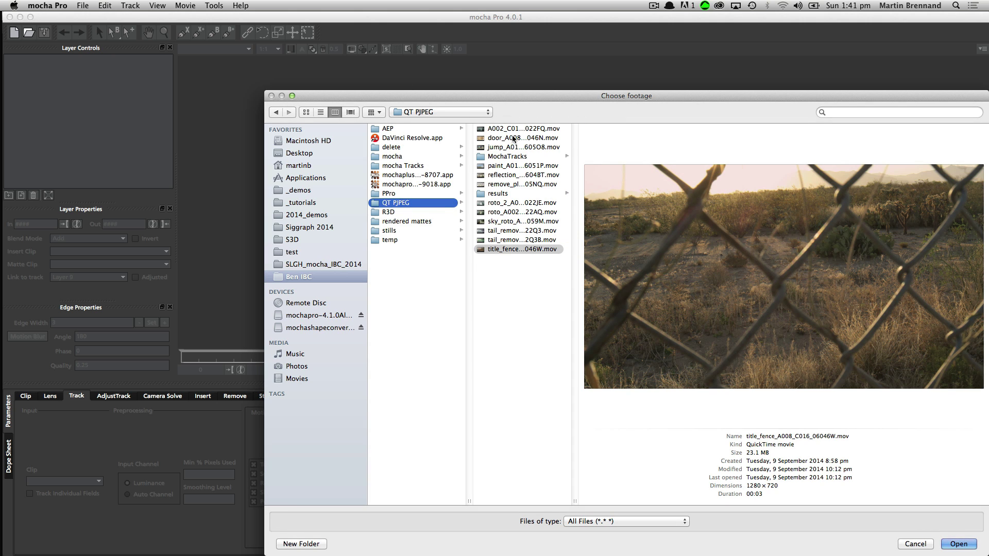
left_click(512, 138)
left_click(956, 538)
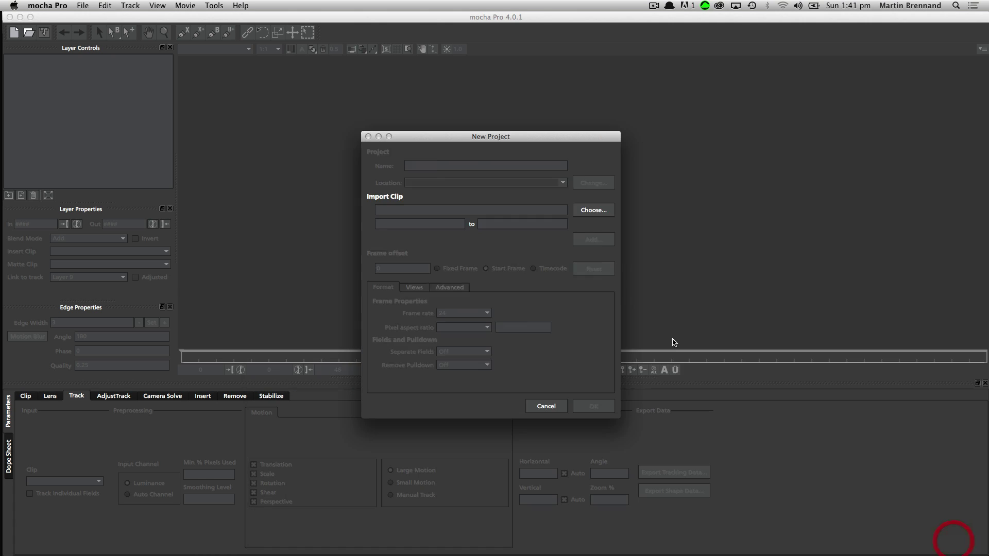
left_click(594, 402)
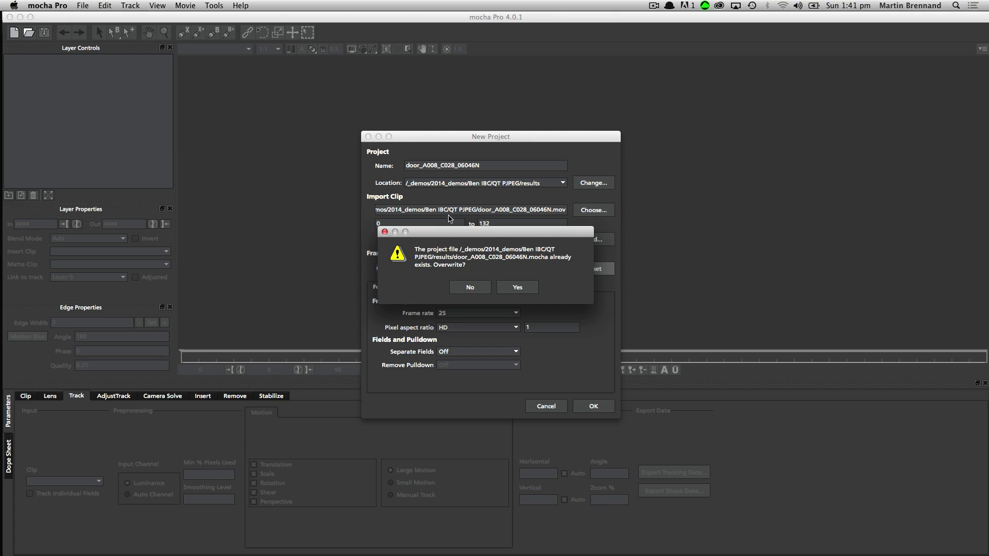
left_click(469, 288)
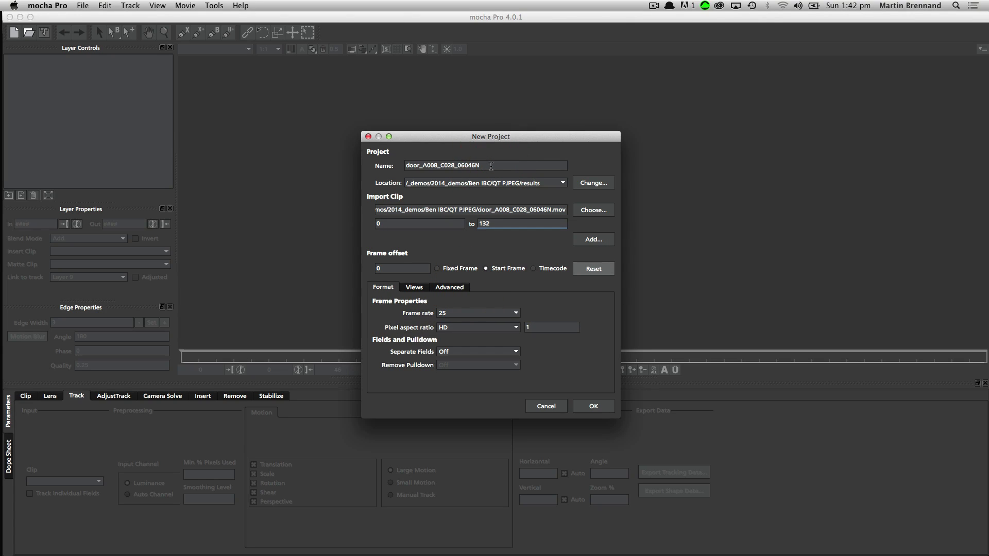
key("Return")
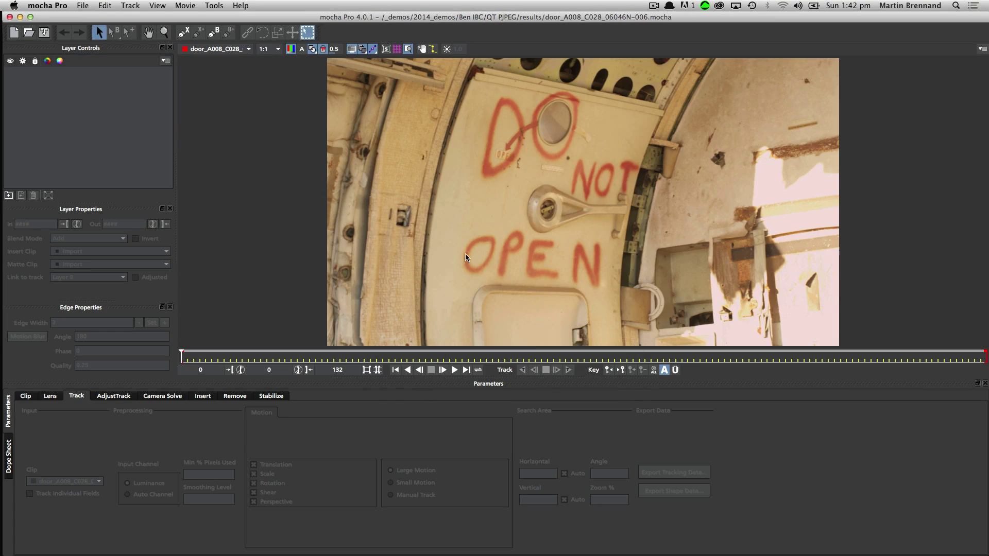
- Play through the door clip to review the camera movement
left_click(450, 371)
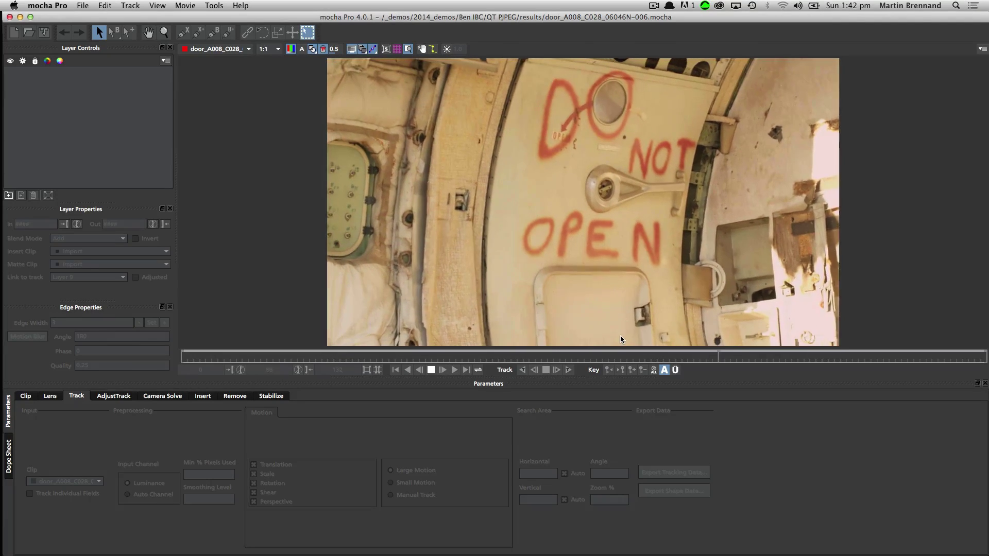
key("space")
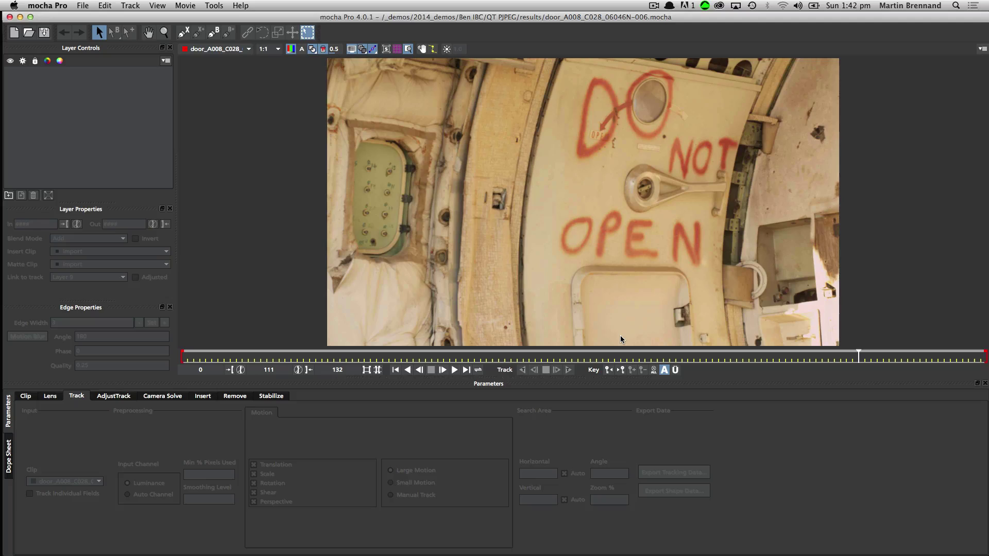
- At frame 31, draw a four-point X-Spline around the door area containing the DO NOT OPEN lettering
left_click_drag(560, 353, 364, 382)
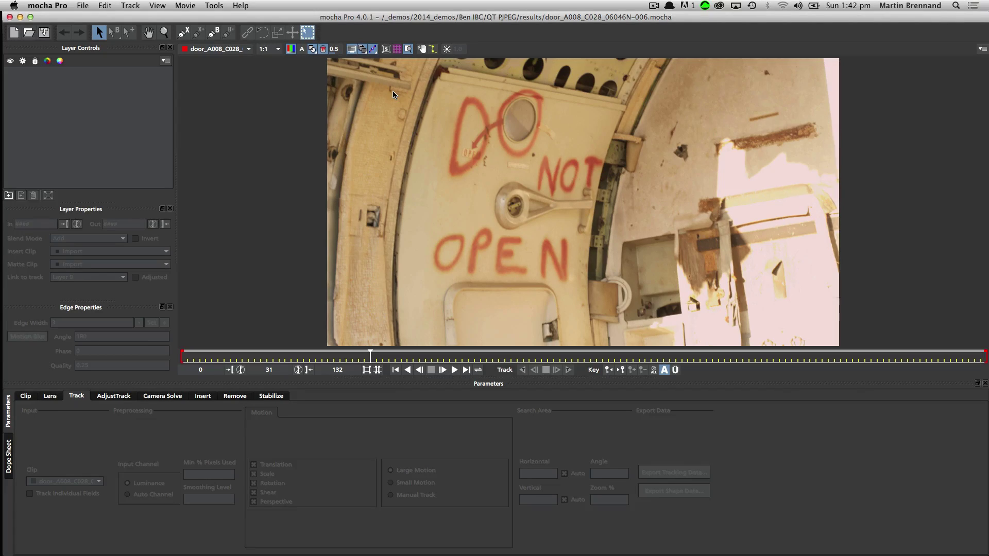
left_click(185, 33)
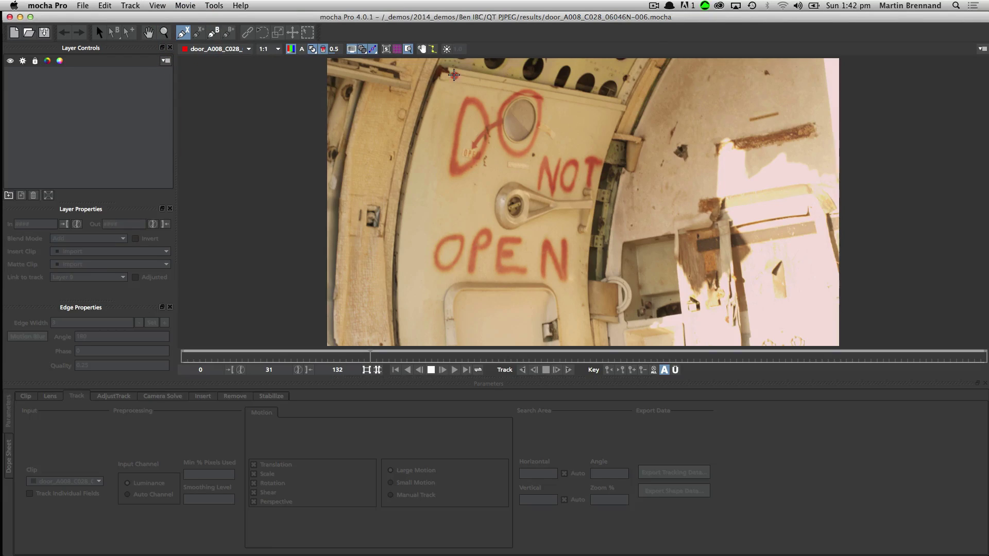
left_click(454, 77)
left_click(418, 287)
left_click(584, 286)
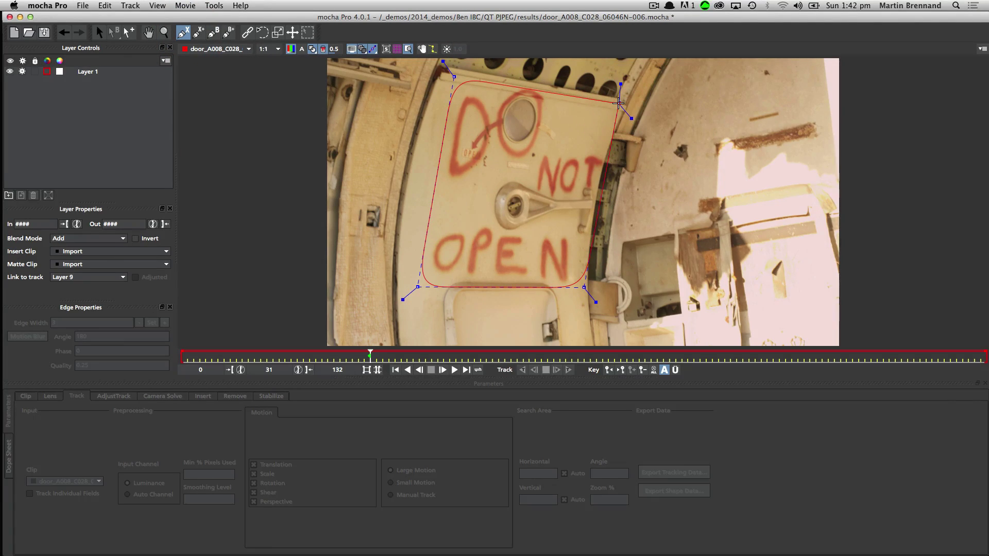
right_click(510, 106)
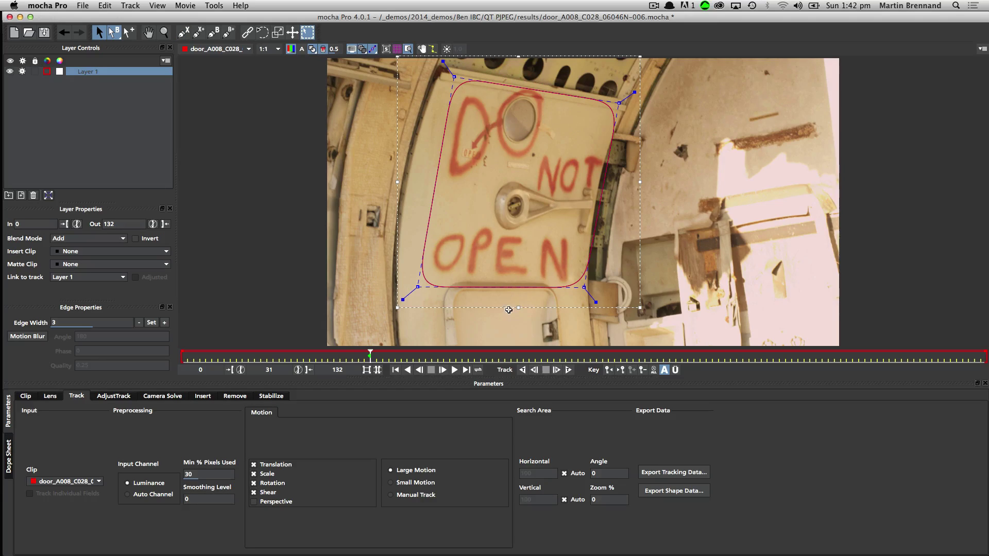
- Track Layer 1 forwards from frame 31 to the end of the clip and display its filled matte
left_click(568, 370)
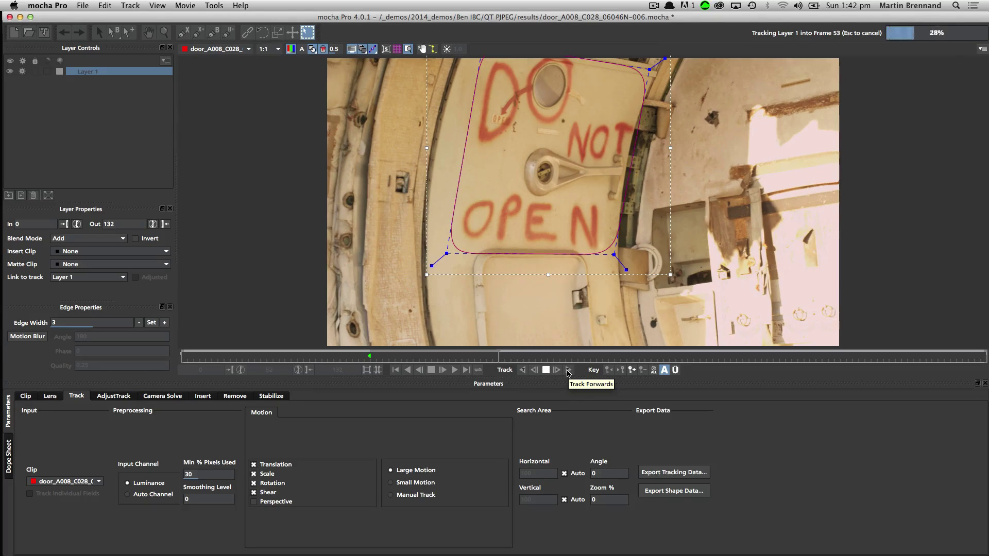
left_click(312, 50)
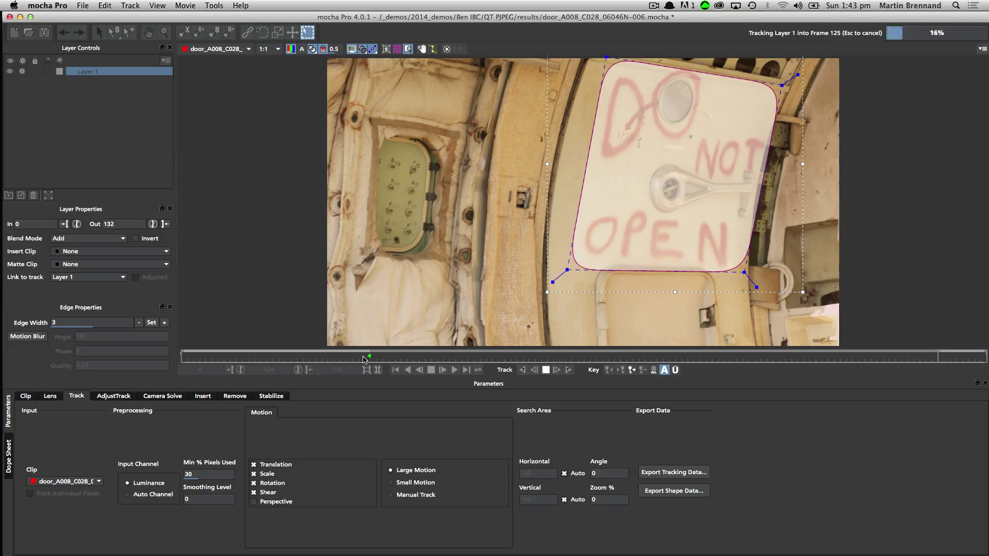
key("Escape")
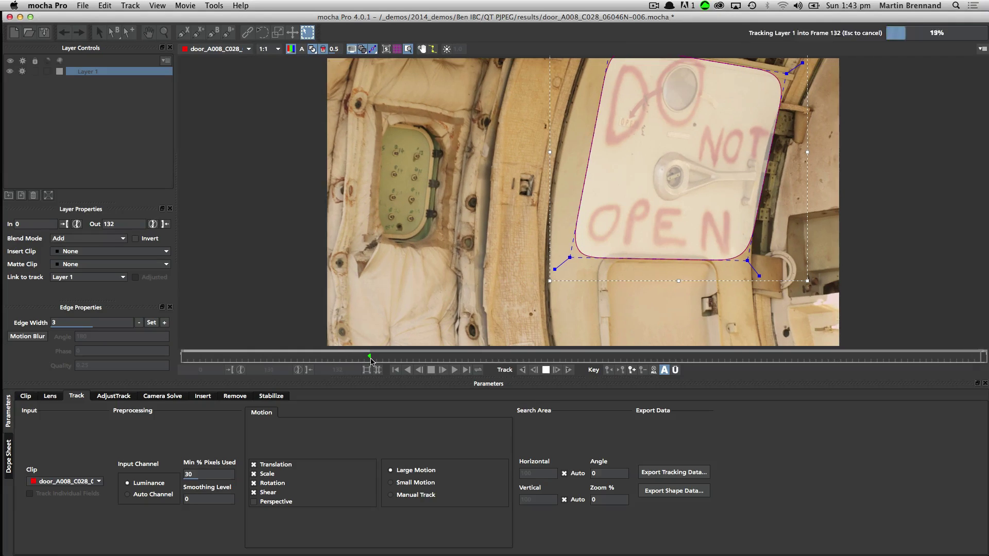
- Return to Layer 1's keyframe at frame 31 and track the layer backwards to frame 0
left_click(371, 356)
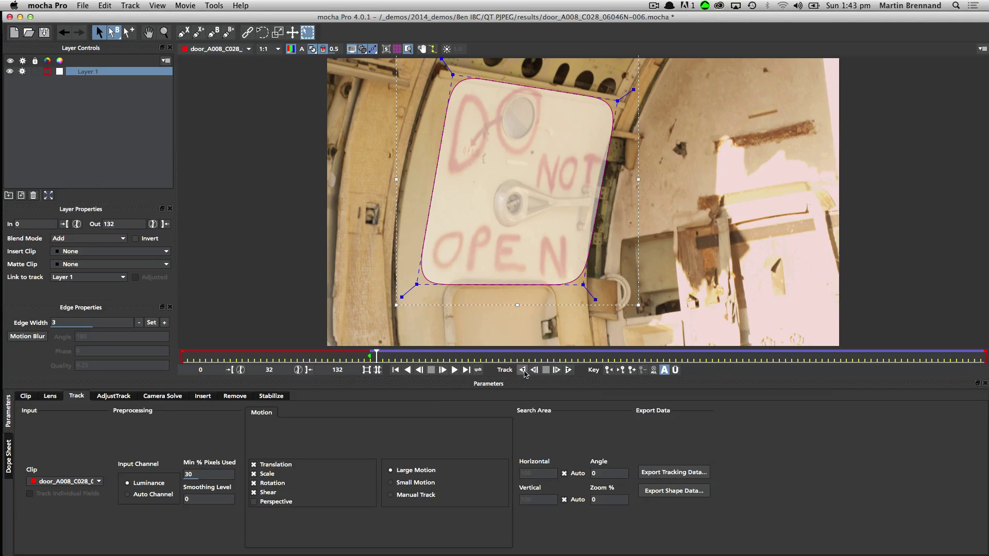
left_click(607, 369)
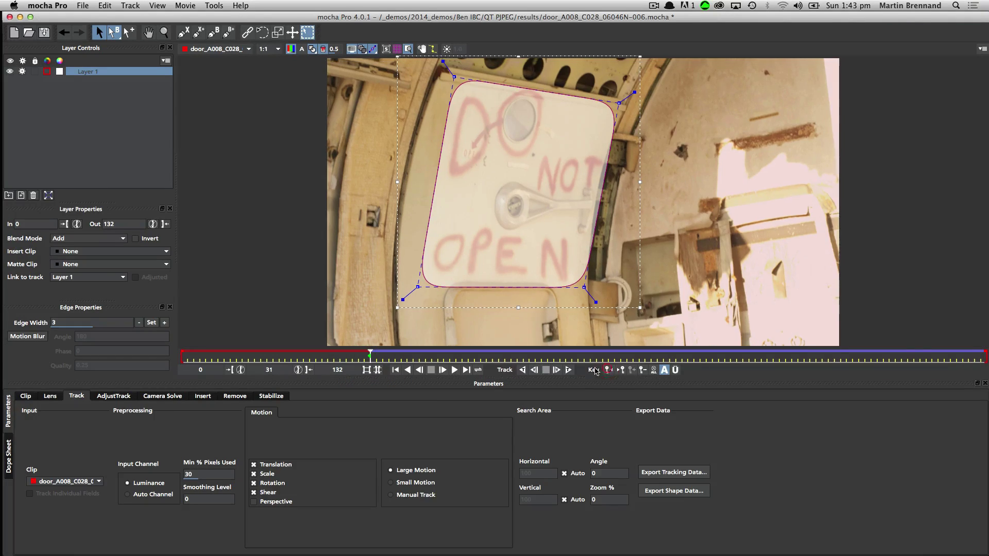
left_click(523, 371)
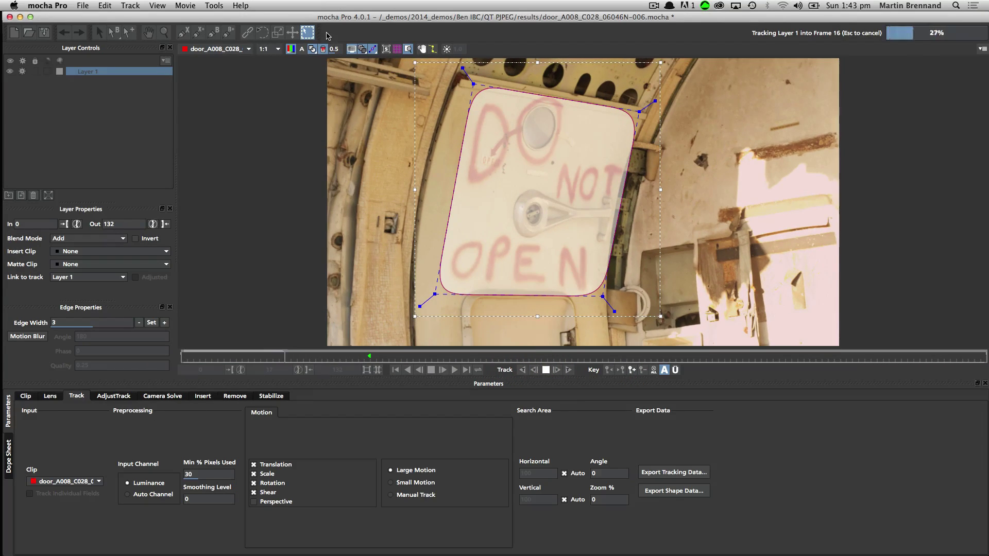
key("t")
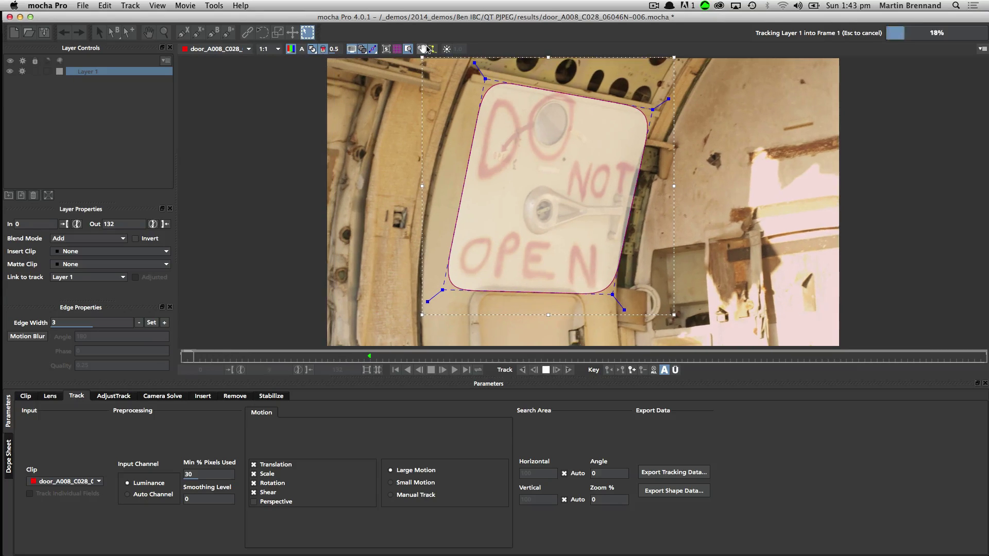
- Play the clip with the stabilized view on and off to check Layer 1's track, then return to frame 31
left_click(423, 50)
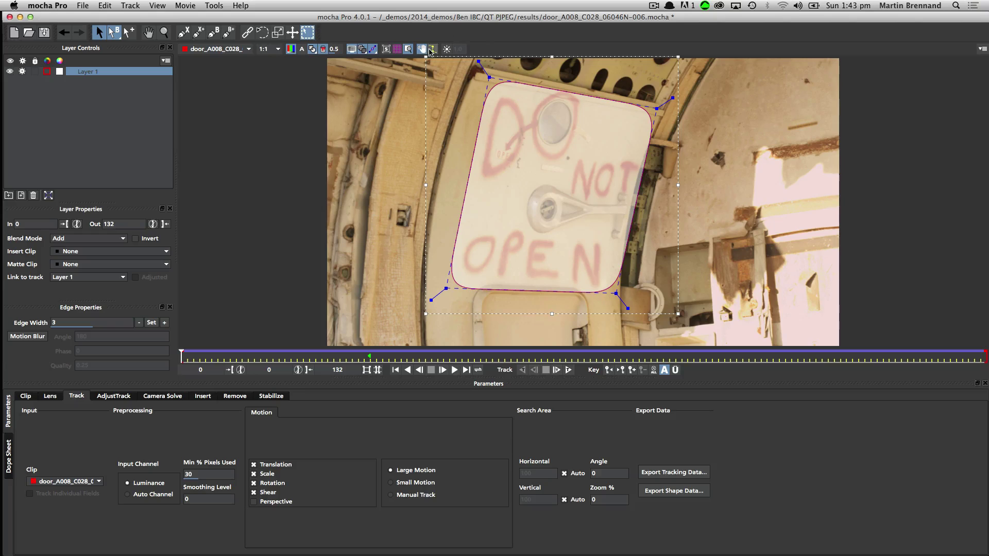
key("space")
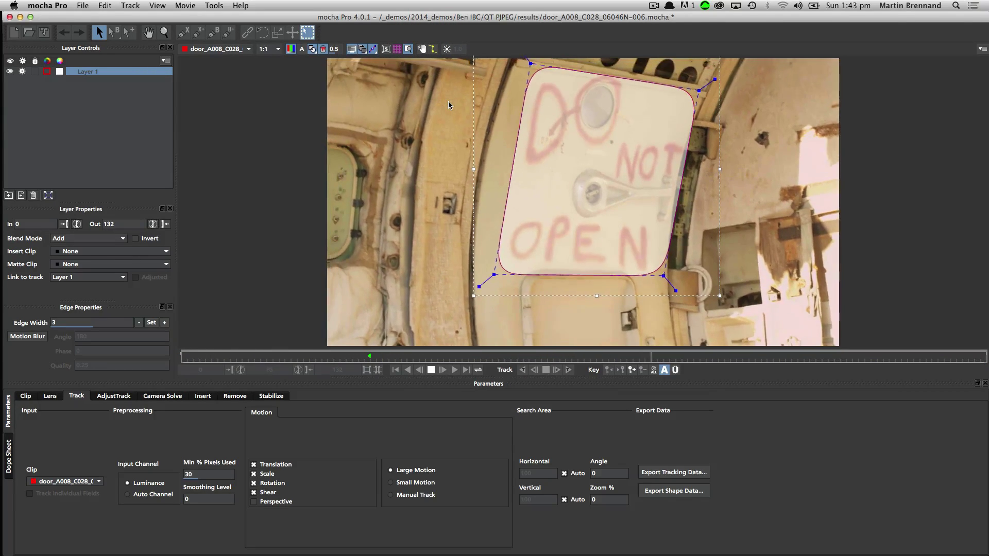
left_click(421, 49)
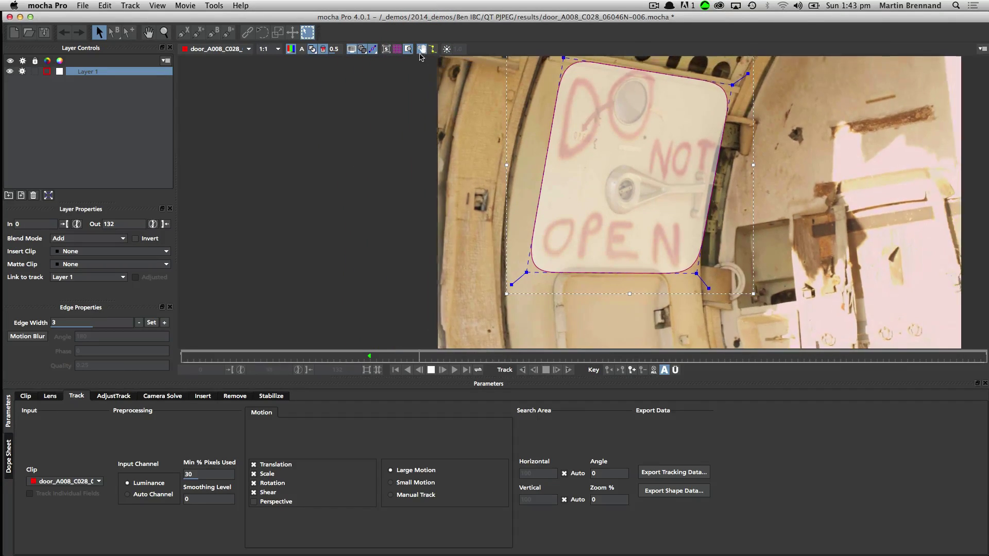
key("space")
left_click_drag(328, 355, 370, 358)
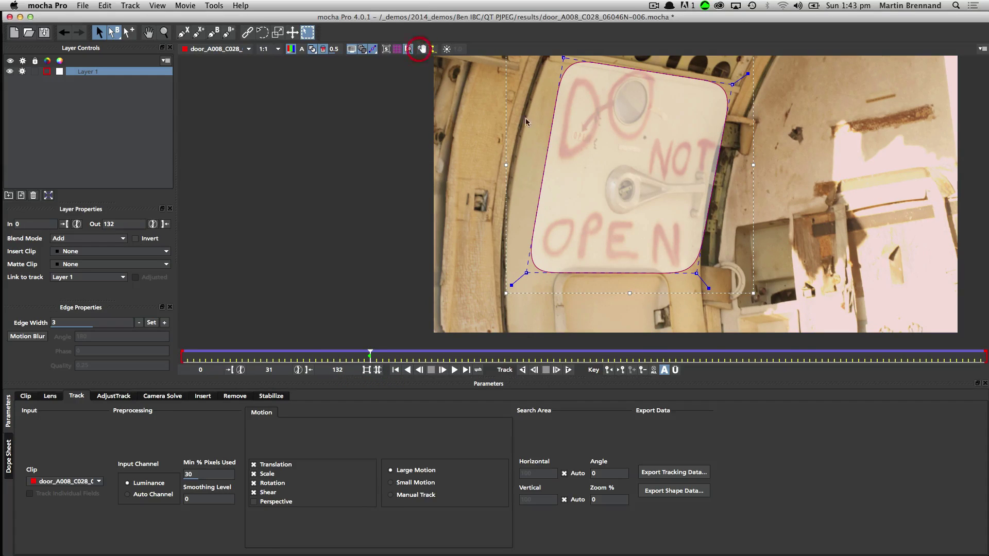
key("x")
left_click_drag(669, 227, 534, 256)
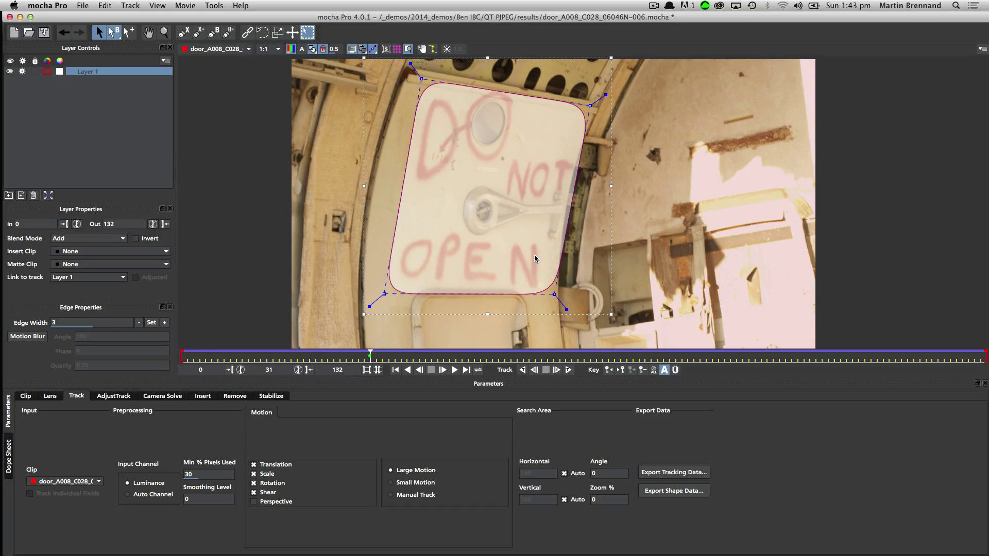
- Open the Stabilize module and play the preview with X and Y translation smoothing
left_click(277, 398)
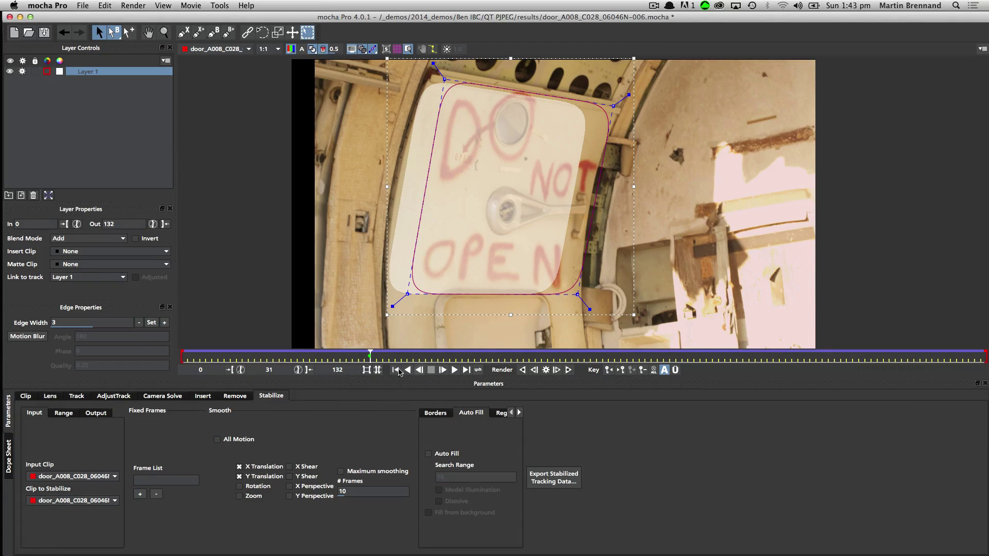
left_click(455, 371)
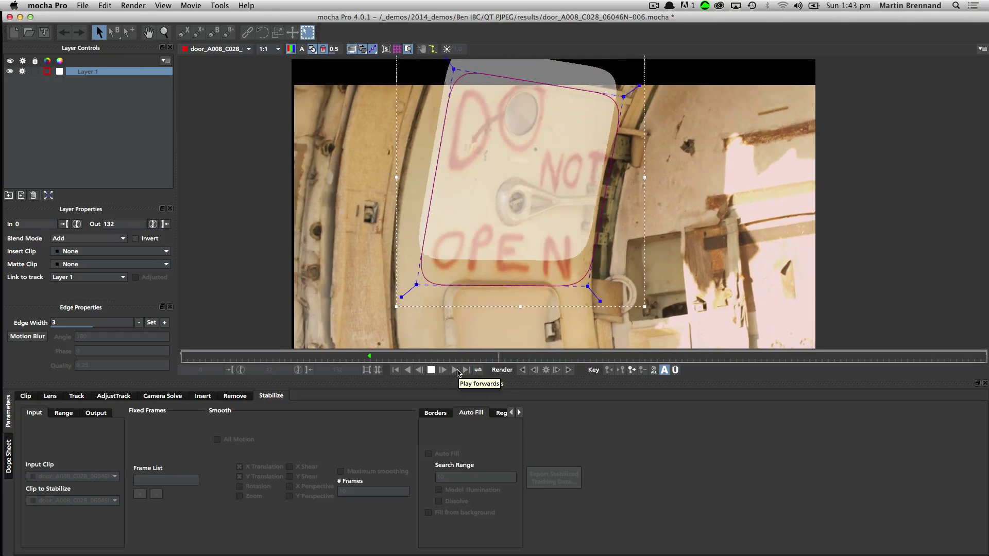
left_click(431, 370)
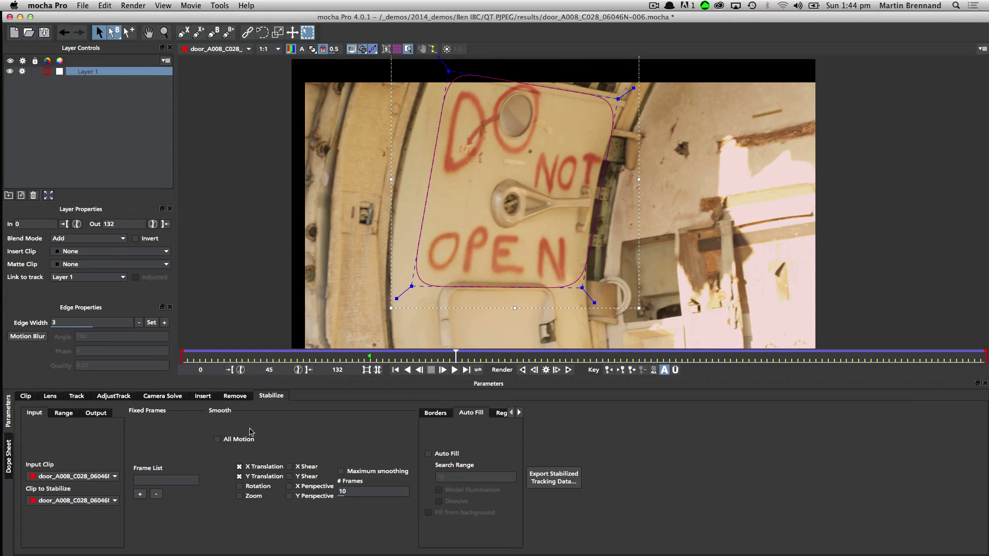
- Enable All Motion and Maximum smoothing for the stabilization and play back the result
left_click(217, 439)
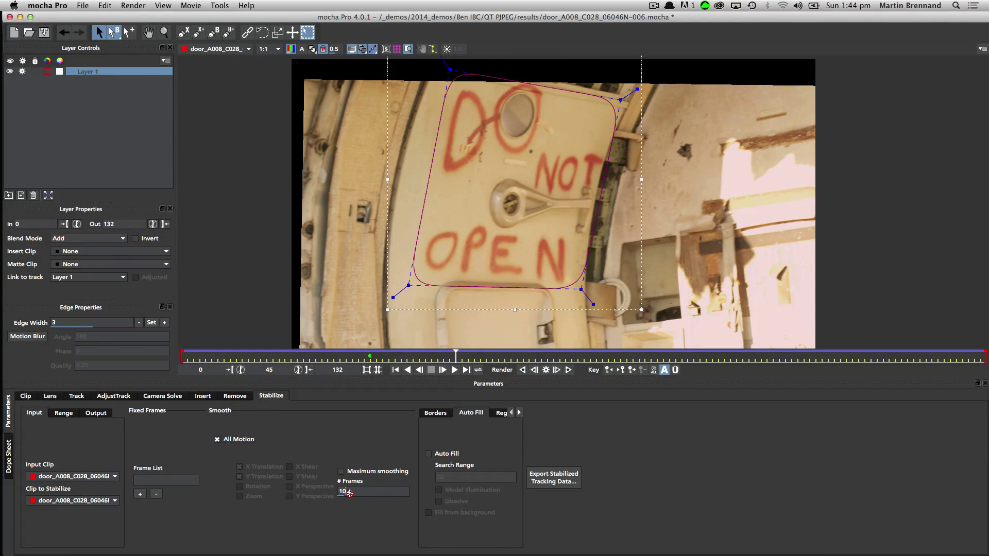
left_click(342, 471)
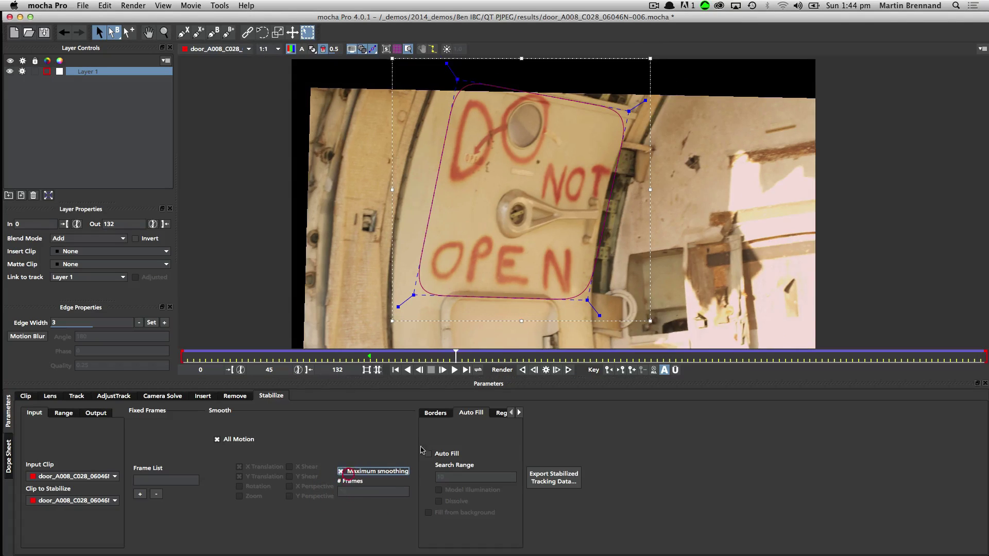
left_click(454, 370)
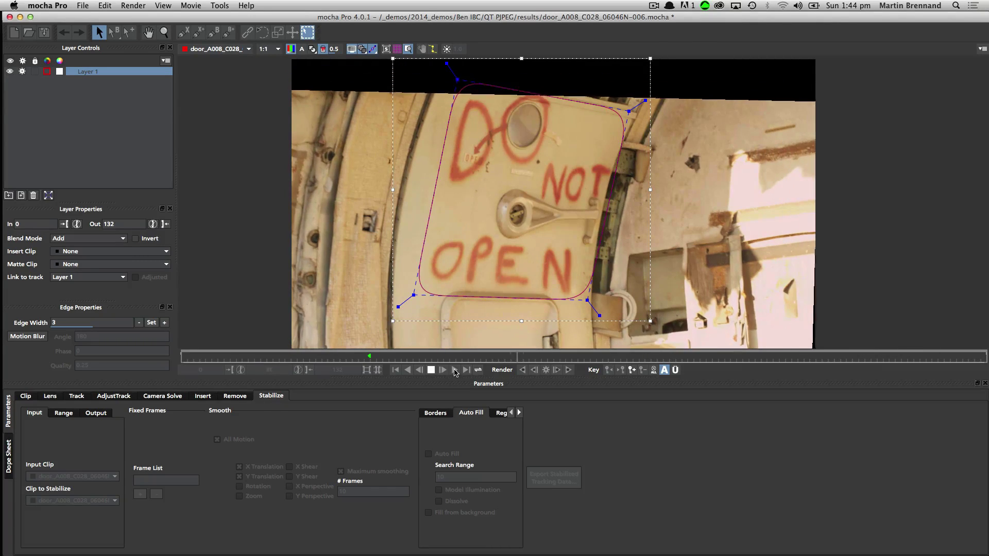
left_click(431, 369)
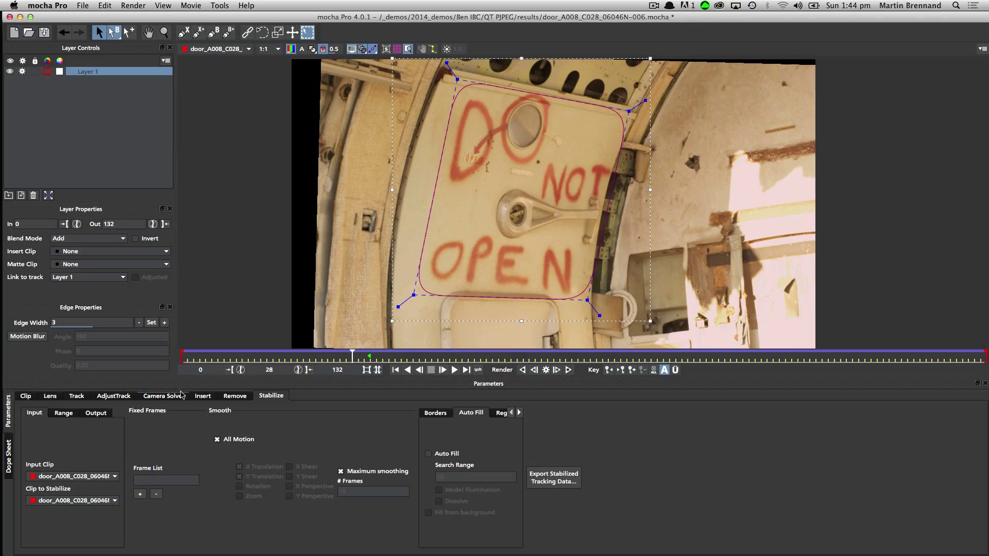
- Return to the Track module and align the four corners of Layer 1's surface with the door panel at frame 28
left_click(77, 396)
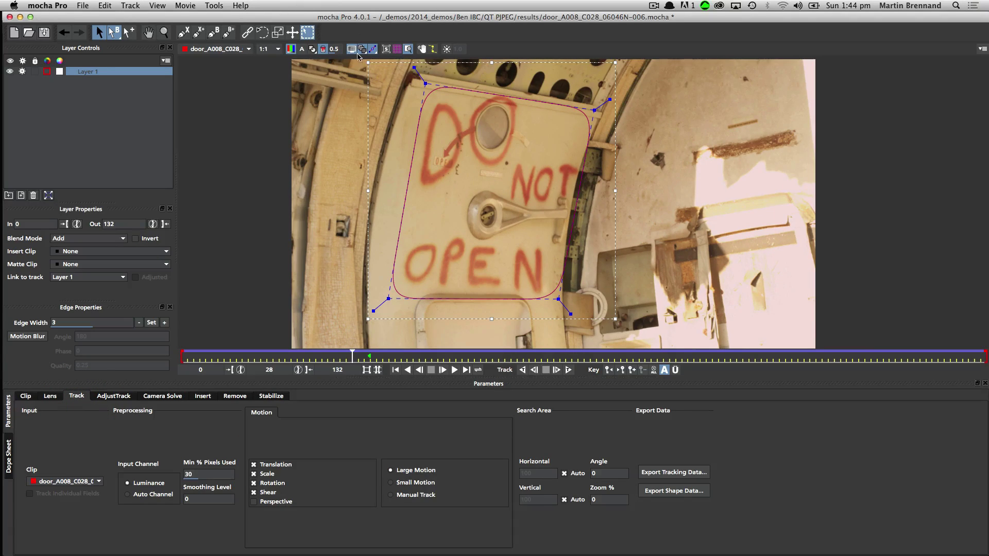
mouse_move(408, 115)
left_mouse_down()
mouse_move(392, 93)
mouse_move(434, 81)
mouse_move(408, 104)
left_mouse_up()
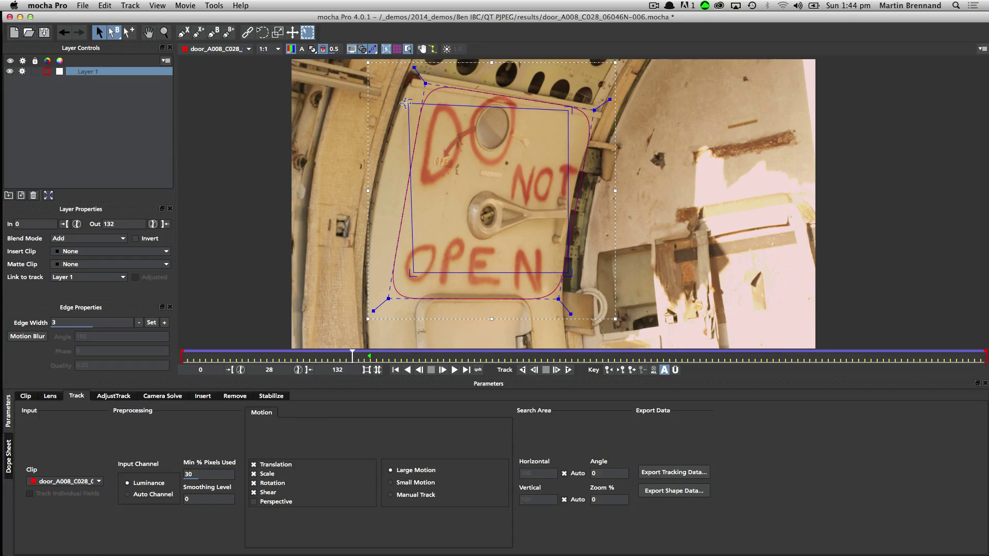
left_click_drag(403, 106, 411, 68)
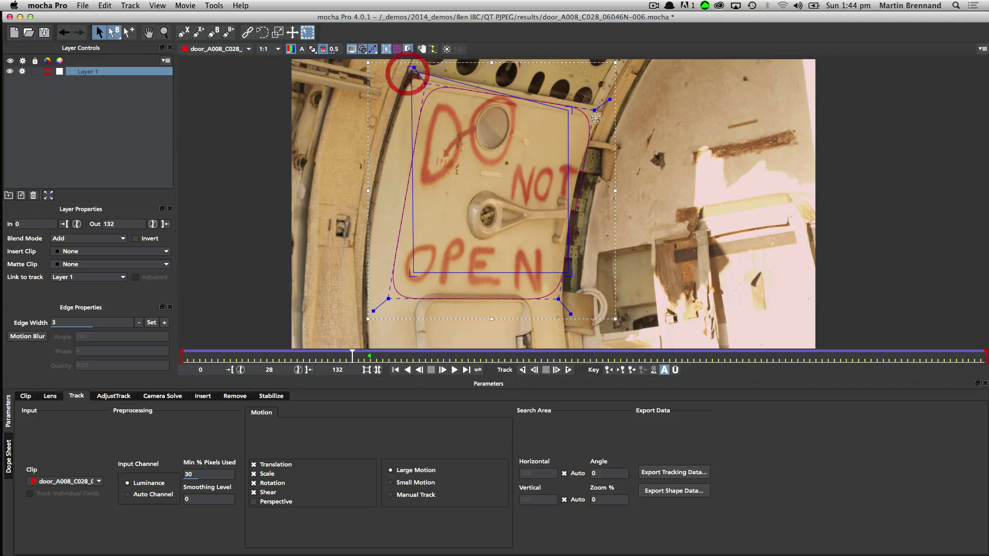
left_click_drag(568, 109, 607, 103)
left_click_drag(413, 273, 361, 315)
left_click_drag(569, 276, 578, 318)
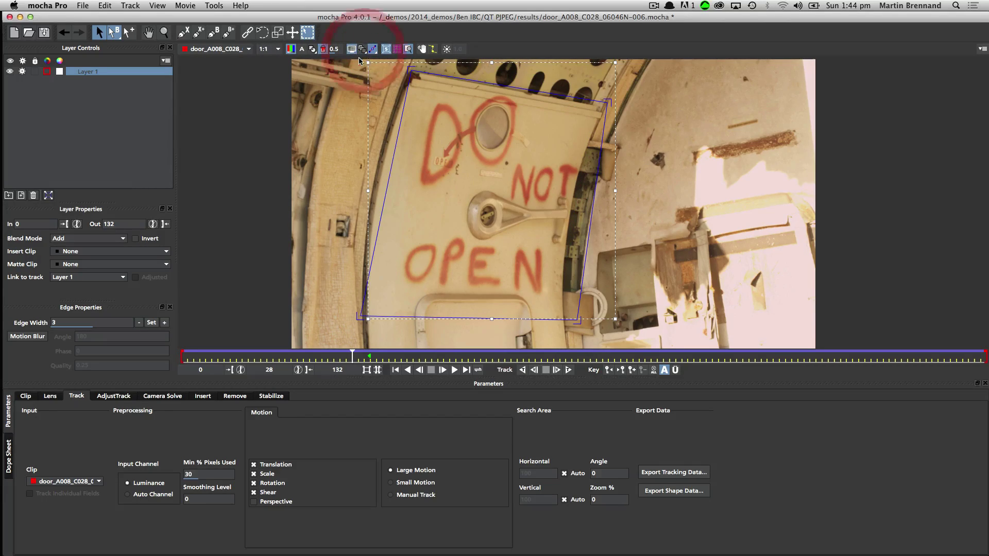
left_click_drag(361, 314, 369, 307)
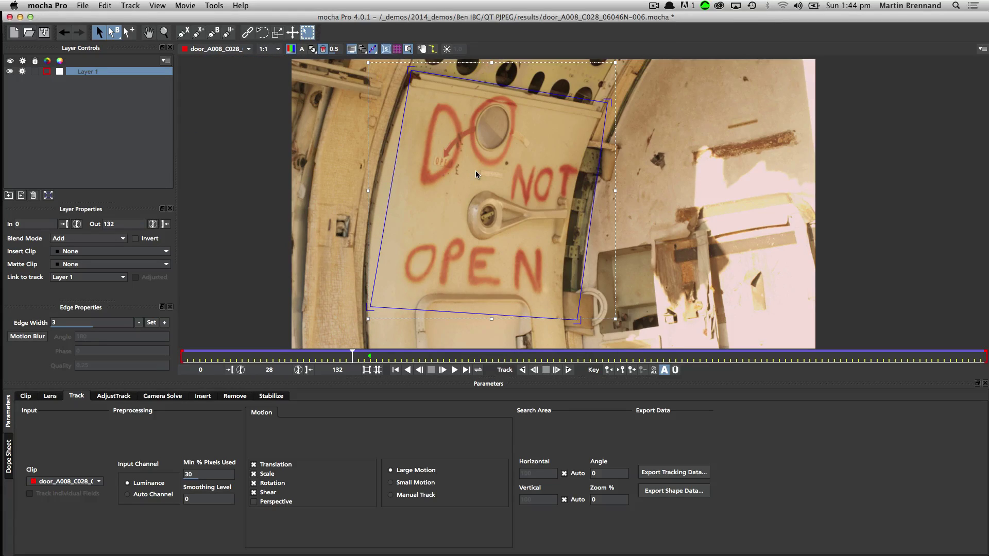
- Preview the Logo insert clip on Layer 1's surface, playing back and scrubbing the shot to check the track
left_click(82, 252)
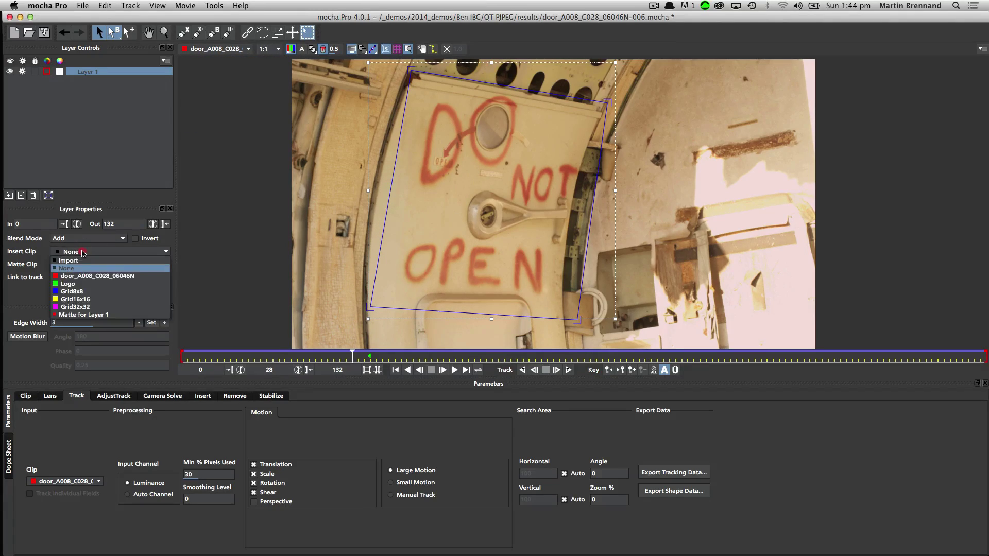
left_click(94, 284)
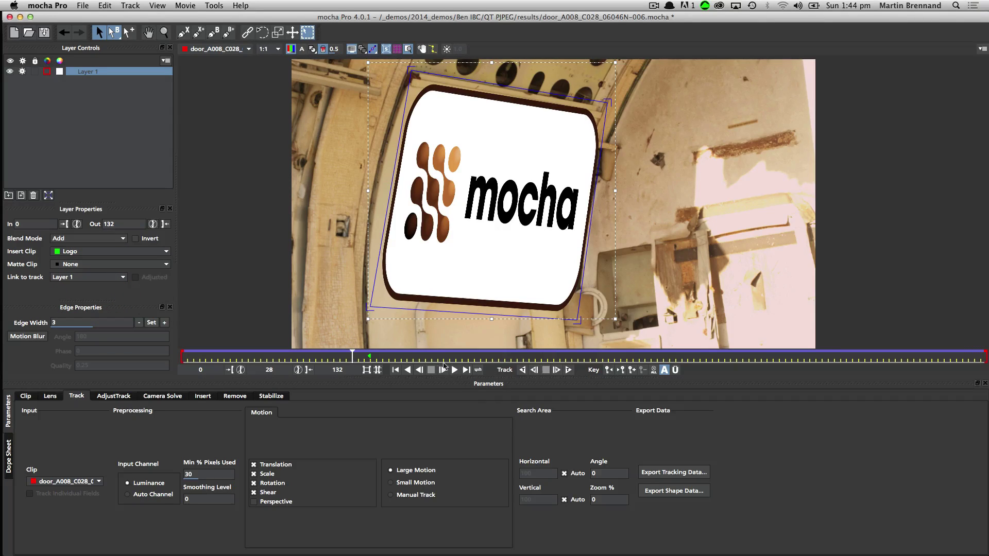
left_click(444, 370)
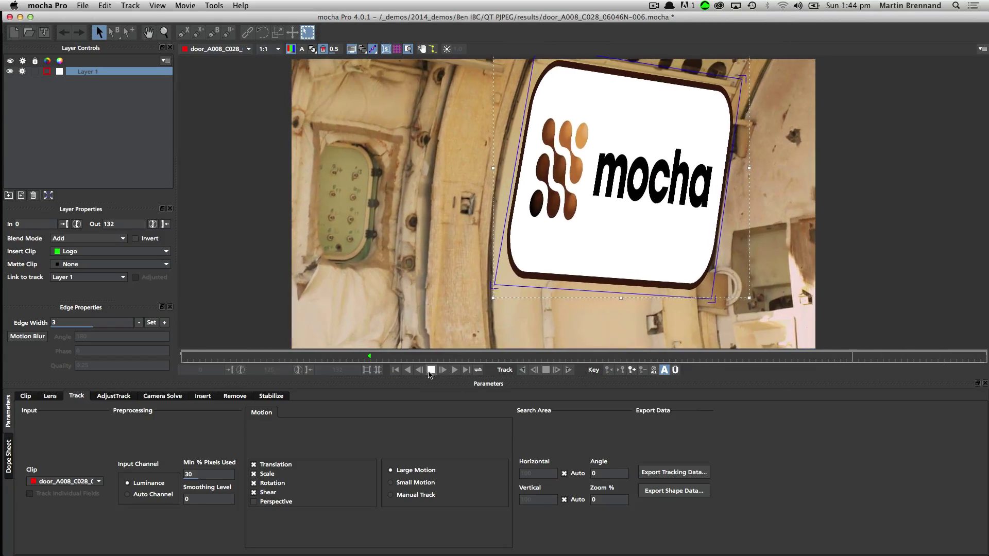
left_click(431, 370)
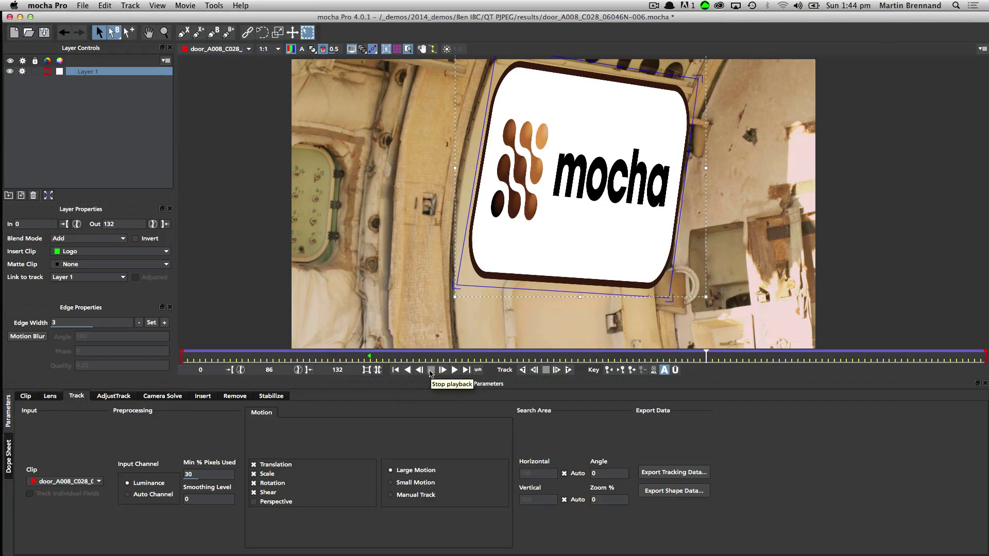
left_click_drag(708, 359, 681, 353)
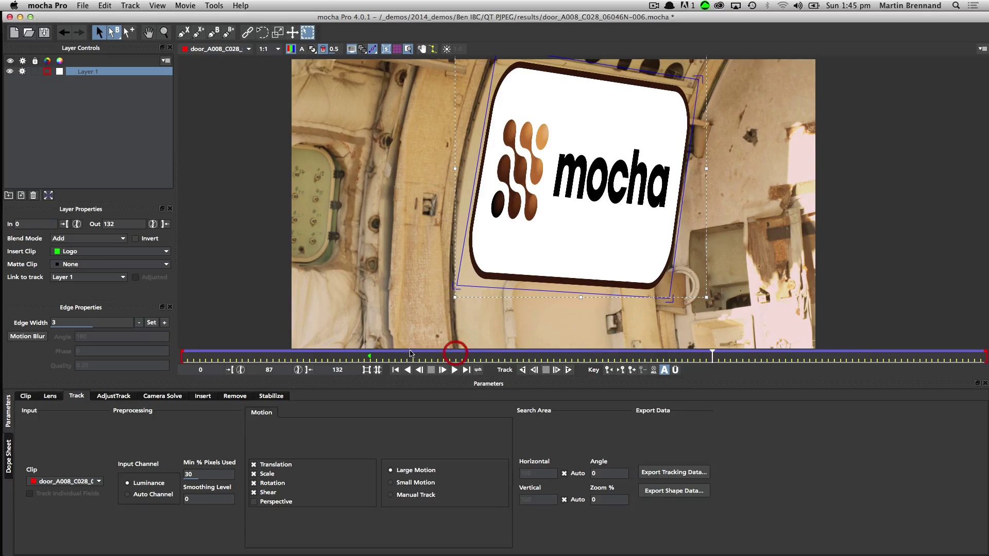
left_click(376, 358)
- Set Layer 1's insert clip back to None and move to frame 30
left_click(95, 251)
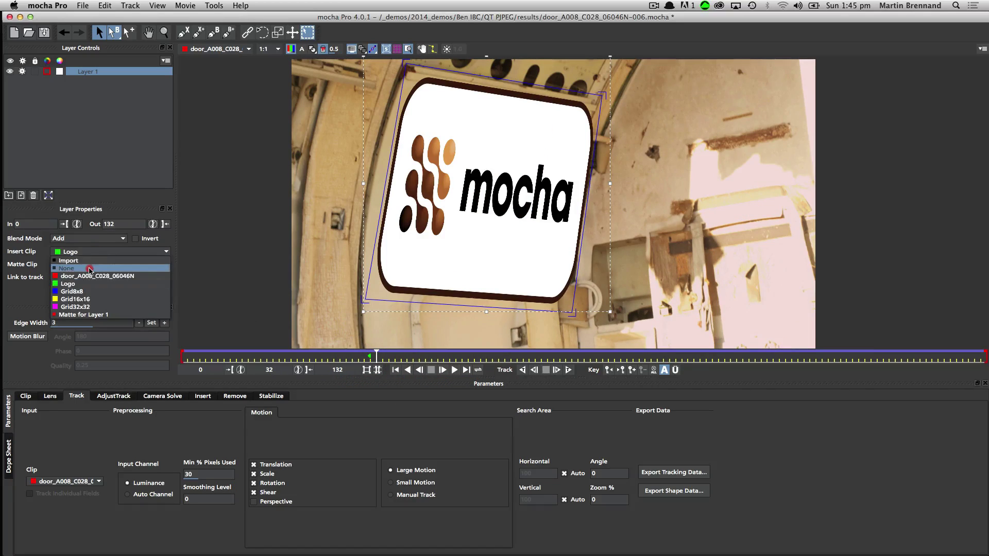
left_click(70, 256)
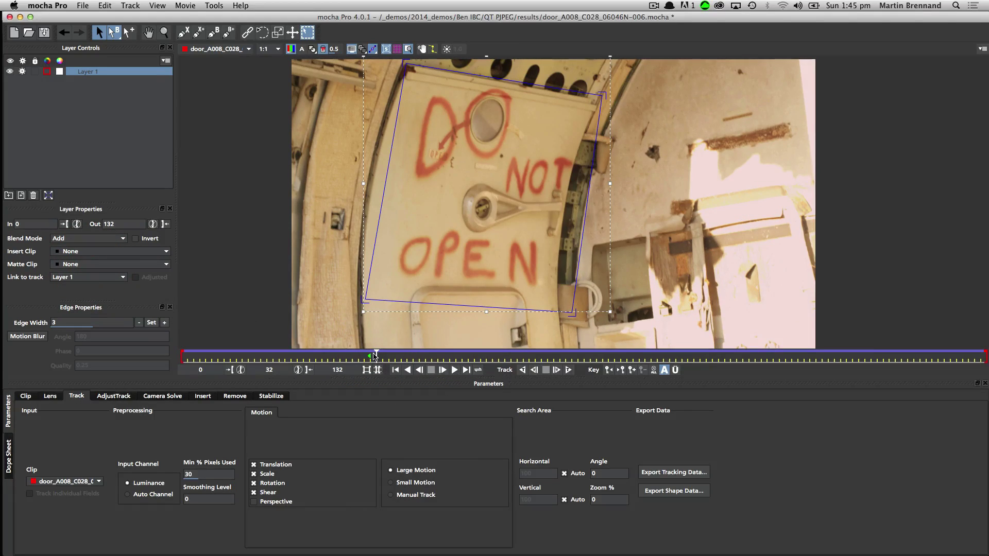
left_click_drag(376, 360, 365, 359)
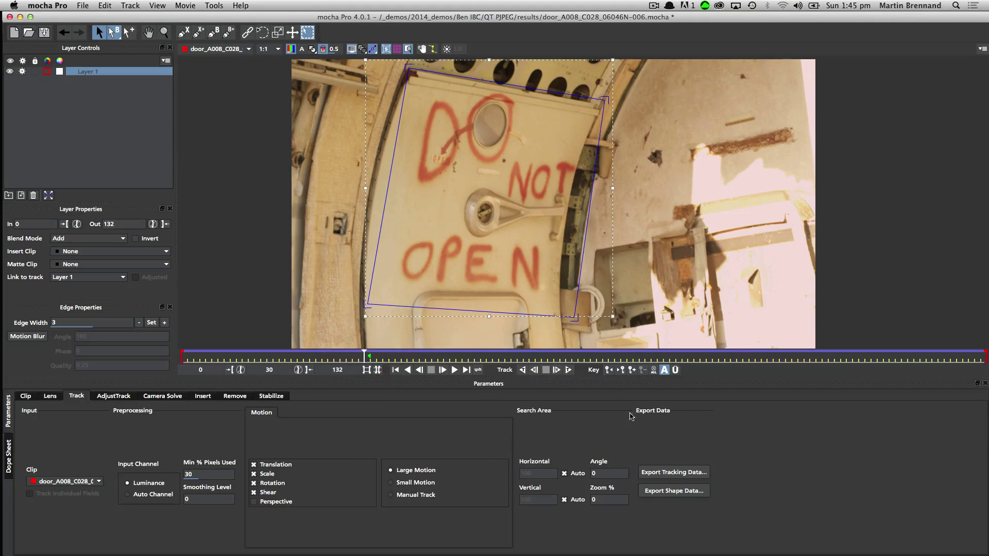
- Export the tracking data as an After Effects Corner Pin that supports RG Warp and mochaimport, saved as door8.txt in mocha Tracks
left_click(664, 474)
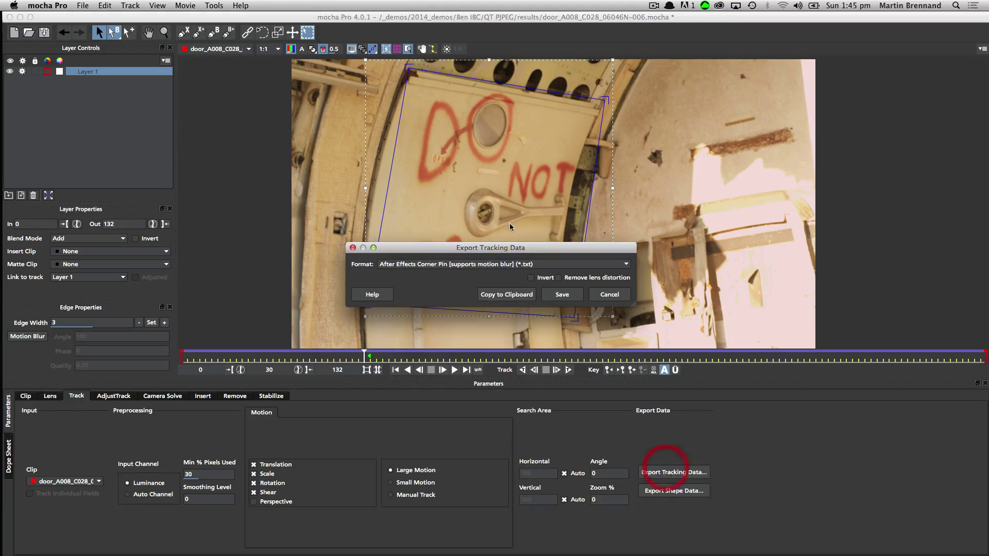
left_click(456, 266)
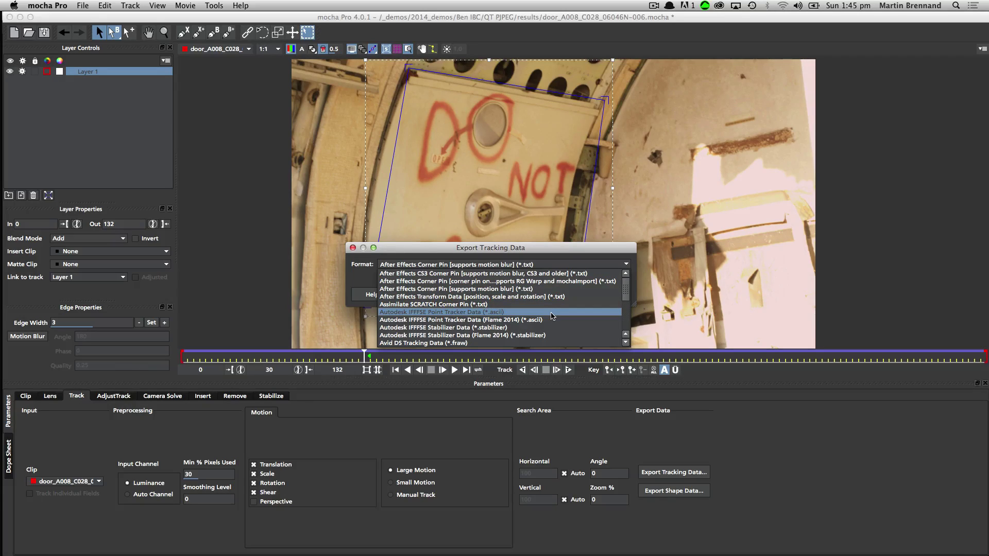
mouse_move(630, 292)
left_mouse_down()
mouse_move(614, 328)
mouse_move(625, 274)
left_mouse_up()
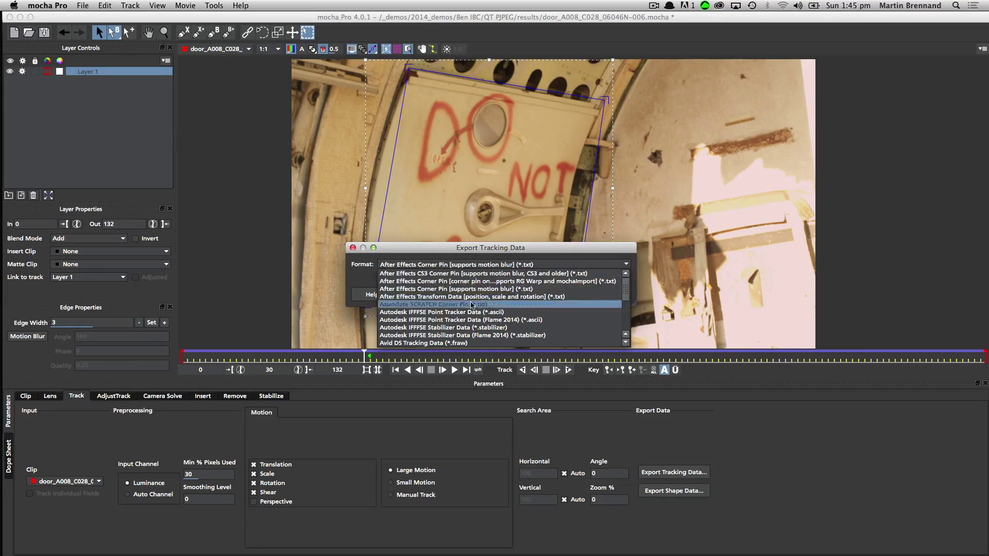
left_click(498, 283)
left_click(562, 294)
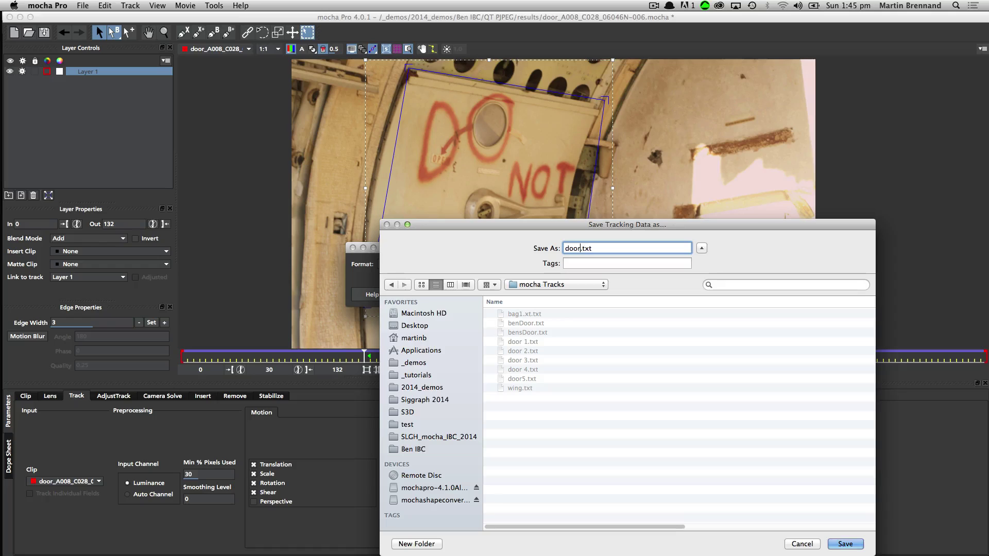
key("Return")
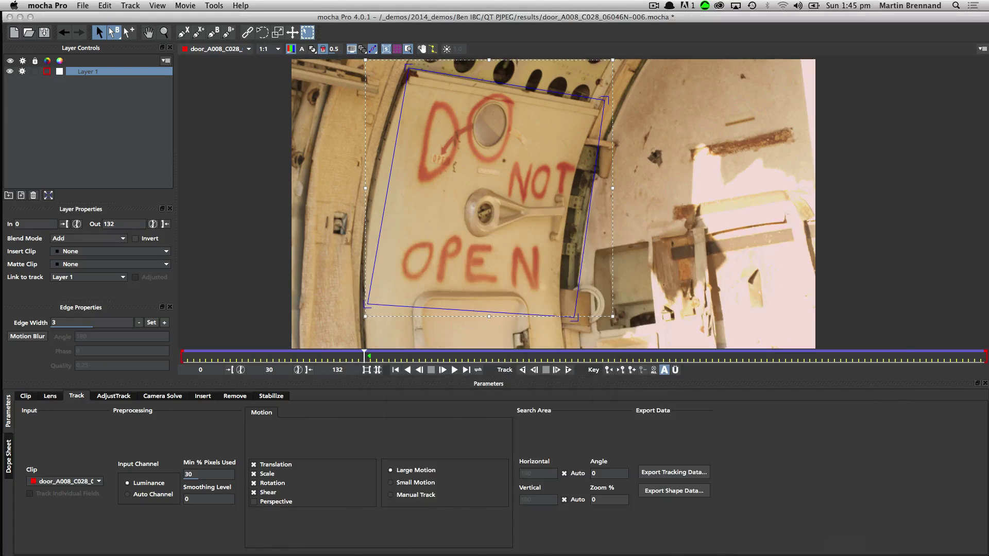
- Switch to After Effects and, at the first frame of the door composition, duplicate the door_A008_C028_06046N.mov layer
key("super+Tab")
key("super+Tab")
key("super+Tab")
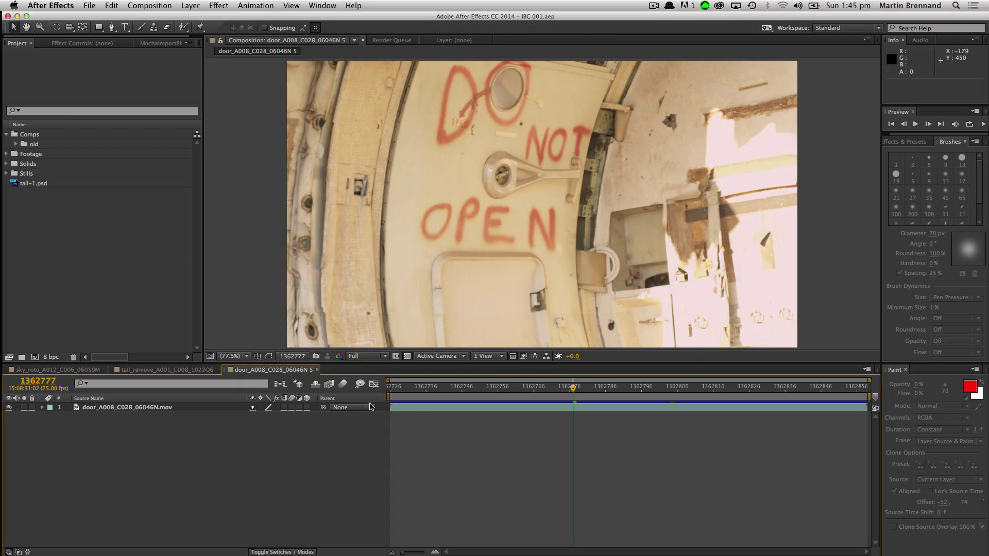
left_click_drag(419, 395, 457, 395)
key("Home")
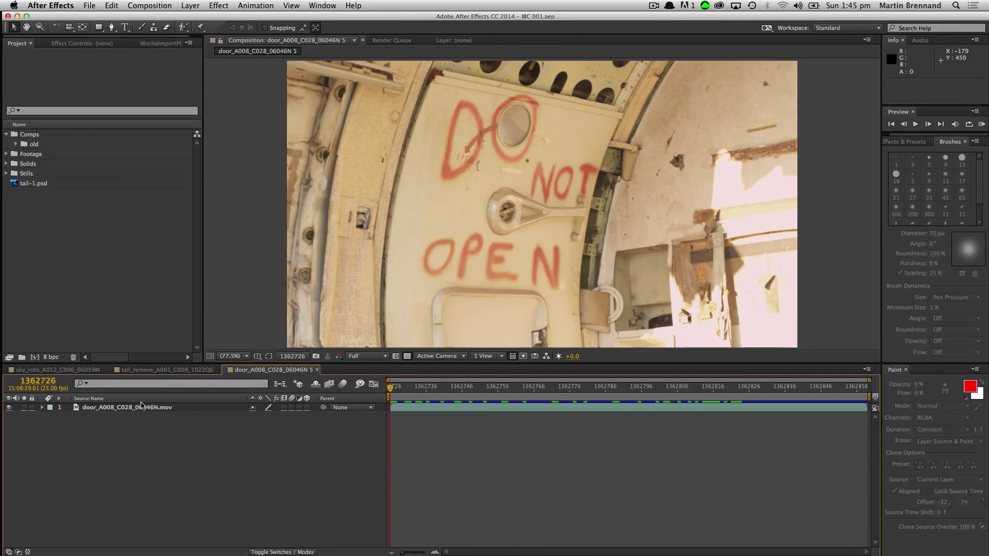
left_click(139, 407)
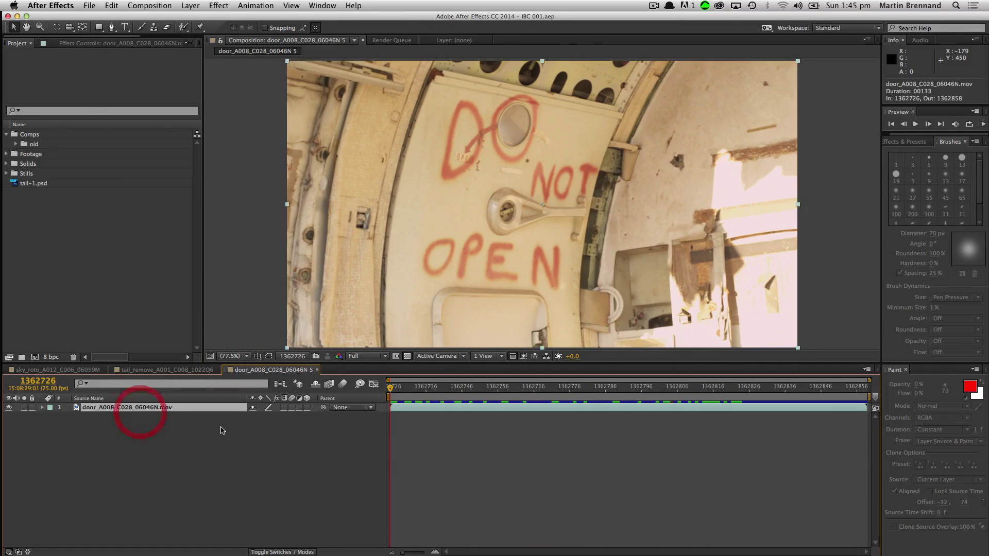
key("super+d")
- Open MochaImport+ and load door8.txt from mocha Tracks, with door_A008_C028_06046N.mov as the tracked clip
left_click(321, 6)
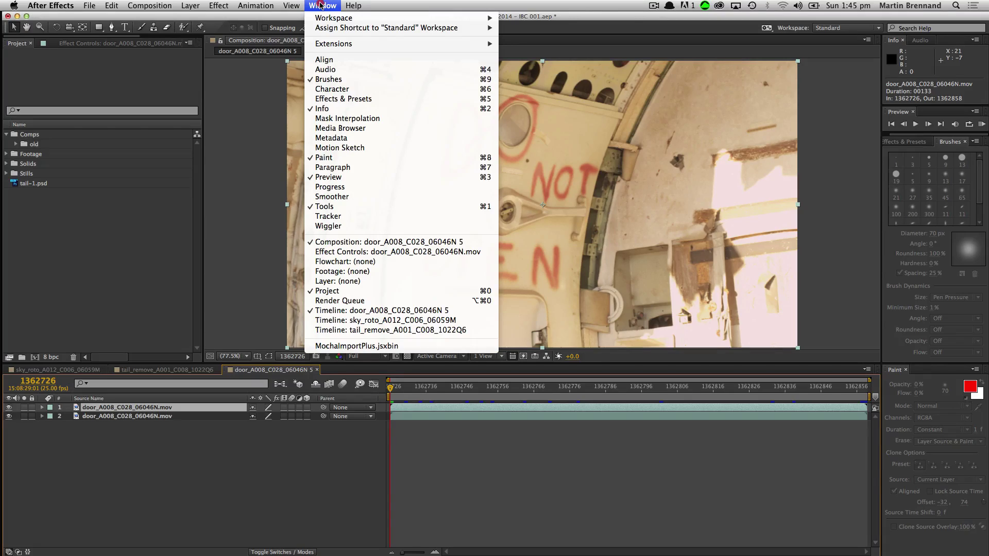
left_click(407, 346)
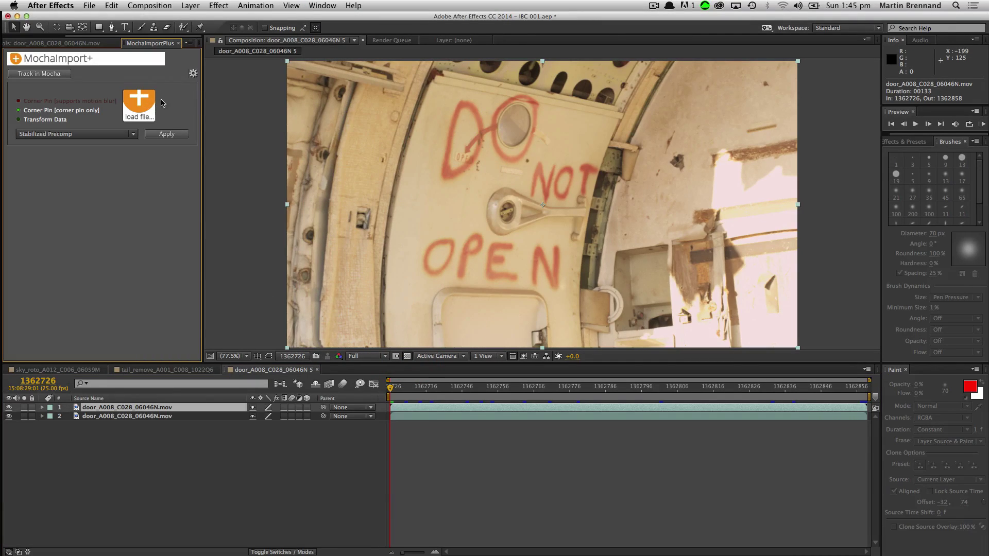
left_click(143, 108)
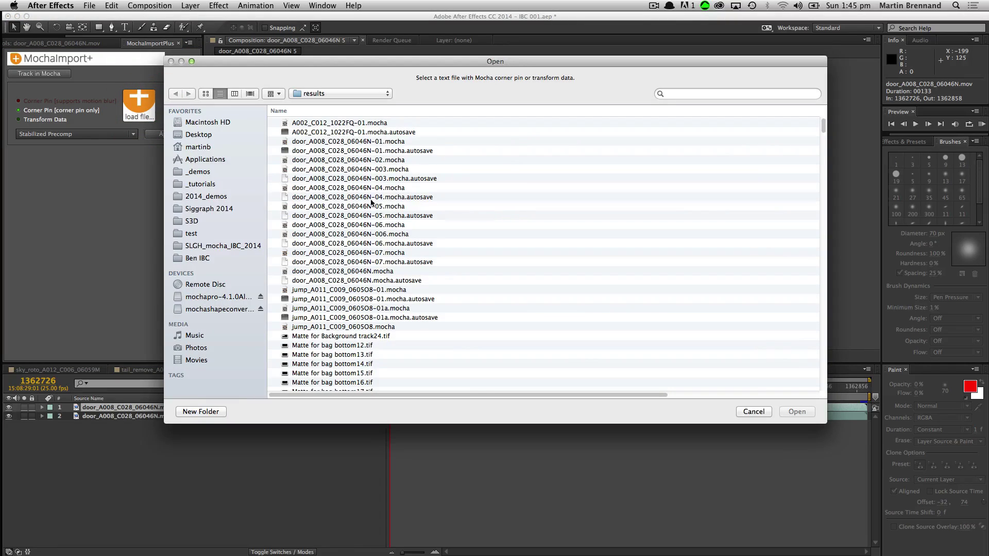
left_click(339, 94)
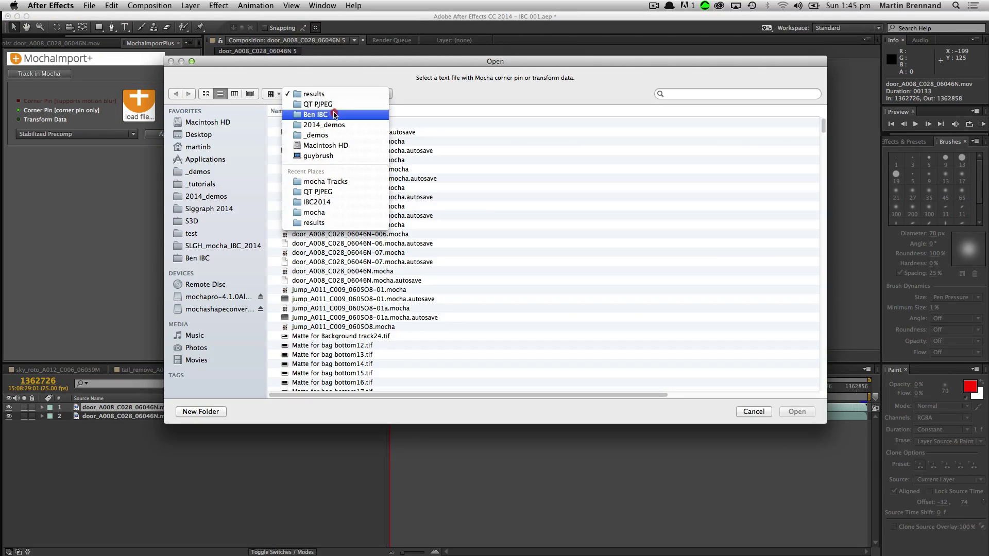
left_click(330, 104)
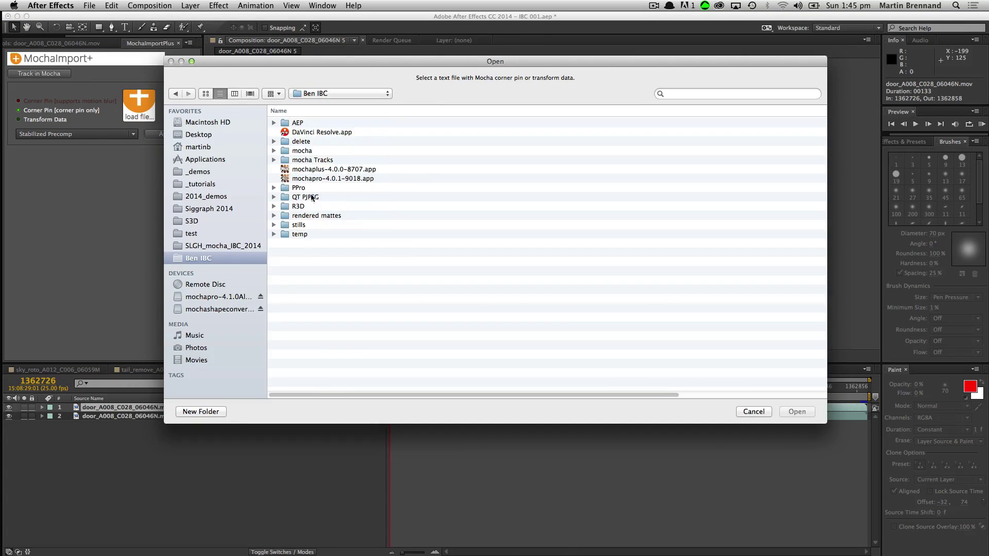
double_click(310, 158)
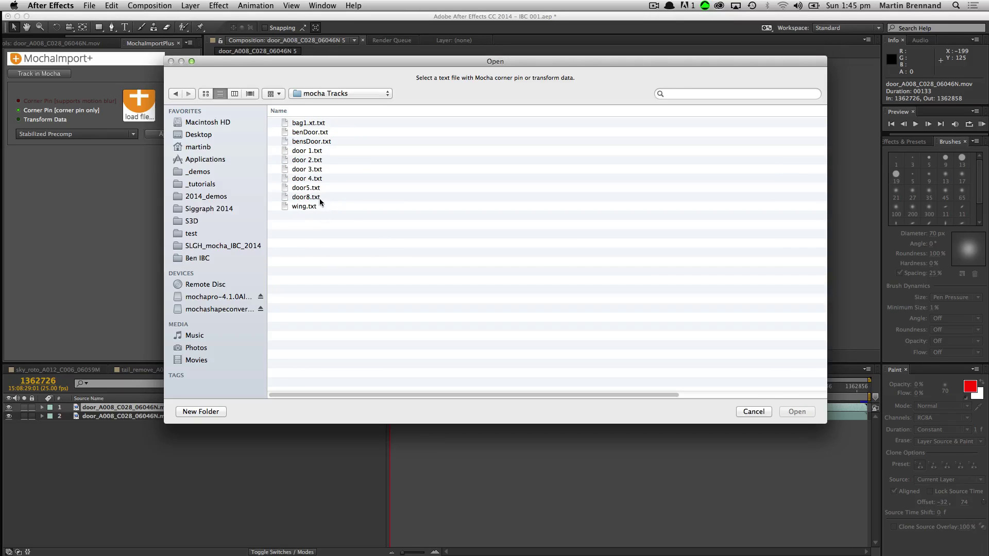
left_click(307, 198)
left_click(790, 411)
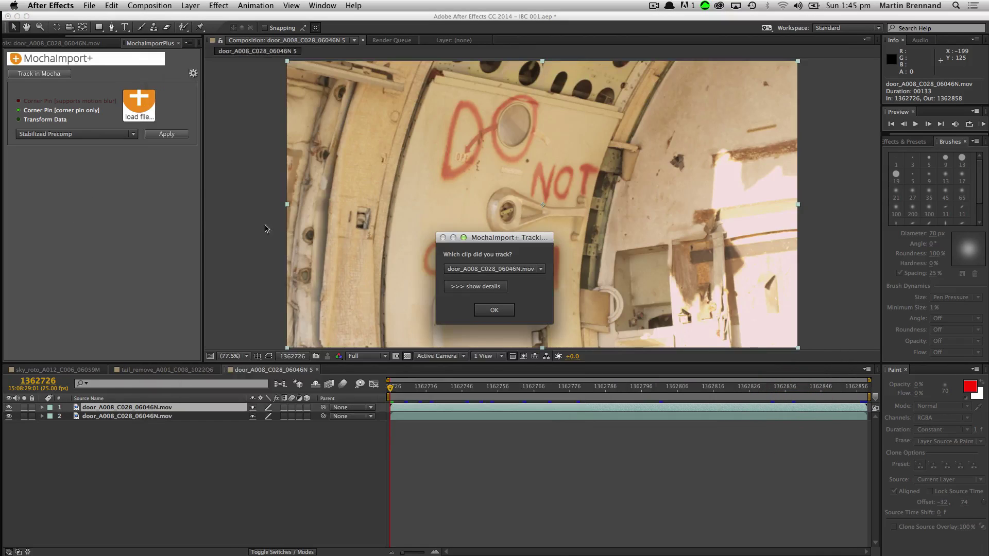
left_click(479, 312)
- Apply the tracking data to the duplicated door layer as a Stabilized Precomp
left_click(113, 133)
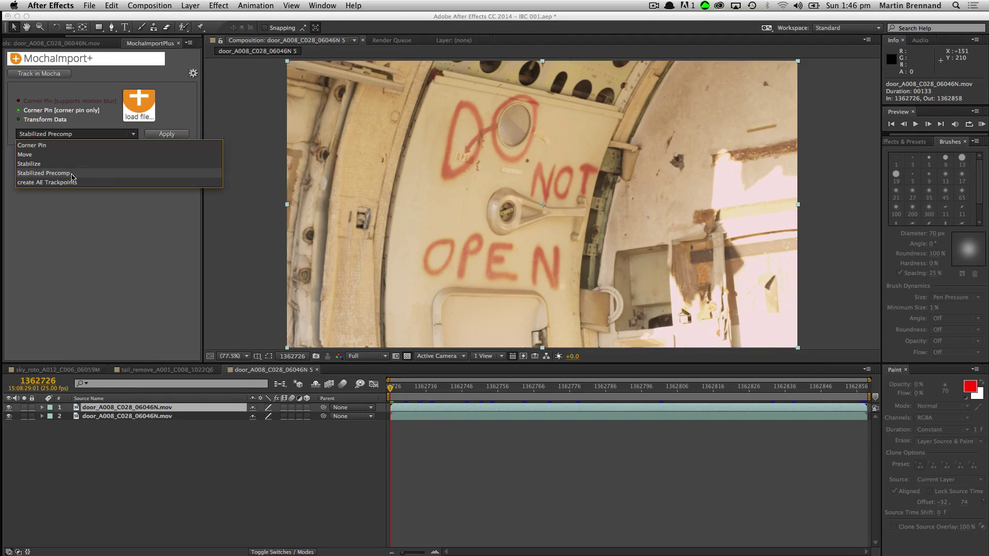
left_click(73, 177)
left_click(160, 136)
left_click(183, 133)
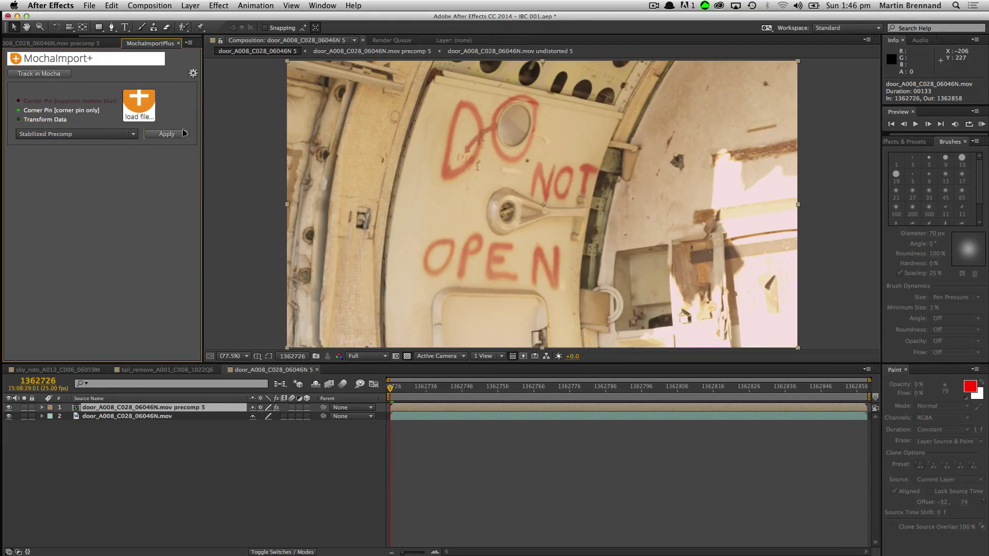
- Scrub through the composition and solo the new door precomp layer
left_click_drag(433, 380, 379, 394)
left_click(24, 407)
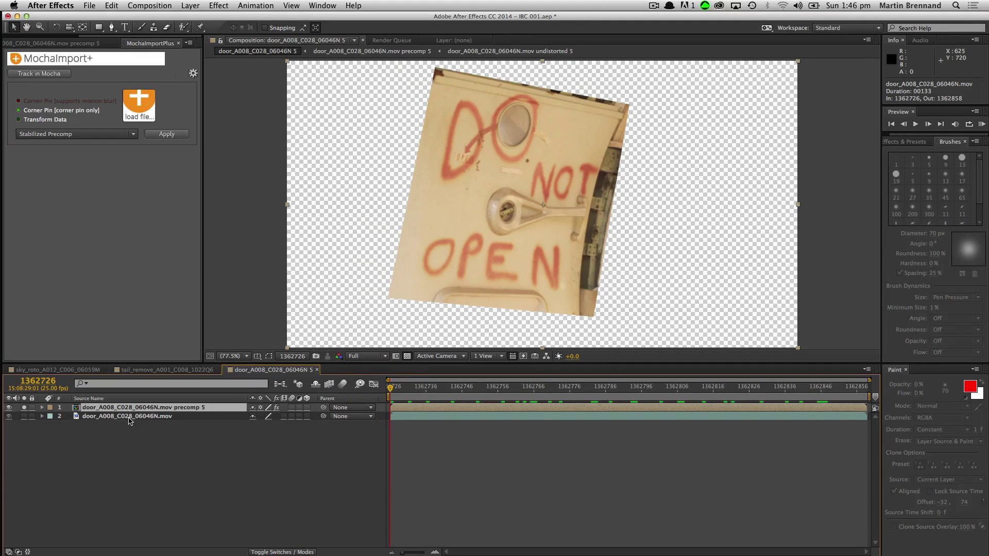
key("super+Tab")
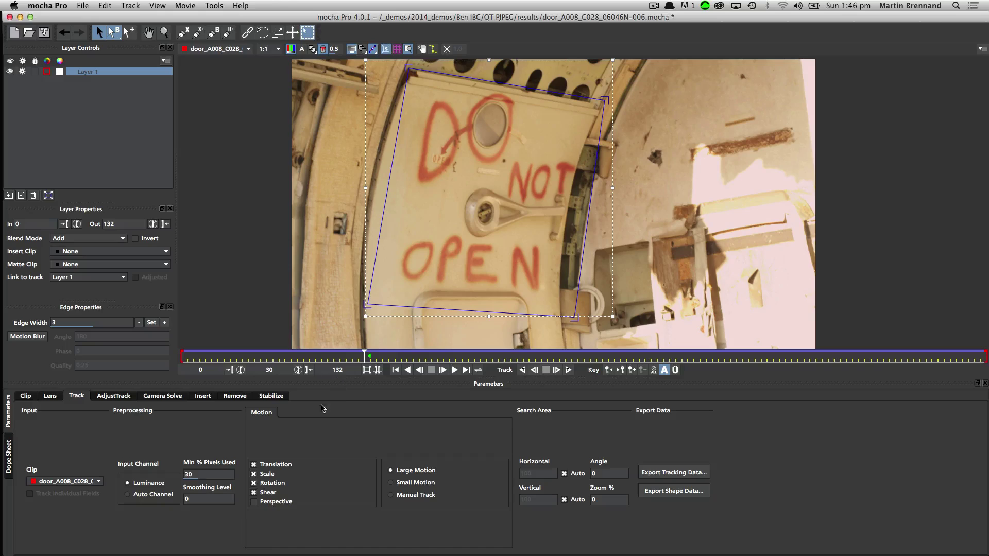
key("super+Tab")
- Open the door precomp, scrub through its stabilized motion, and open its undistorted layer in the Layer viewer
double_click(173, 409)
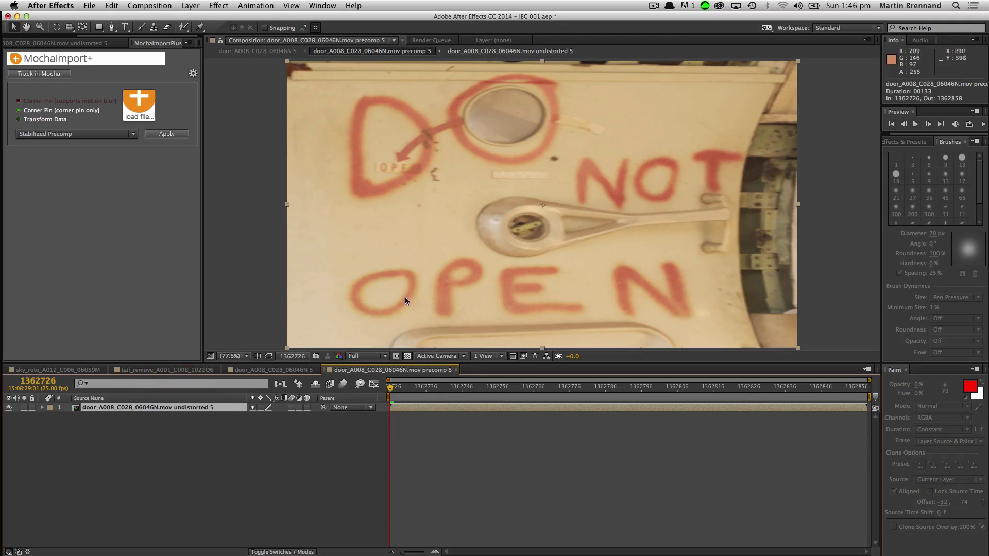
left_click_drag(446, 390, 315, 374)
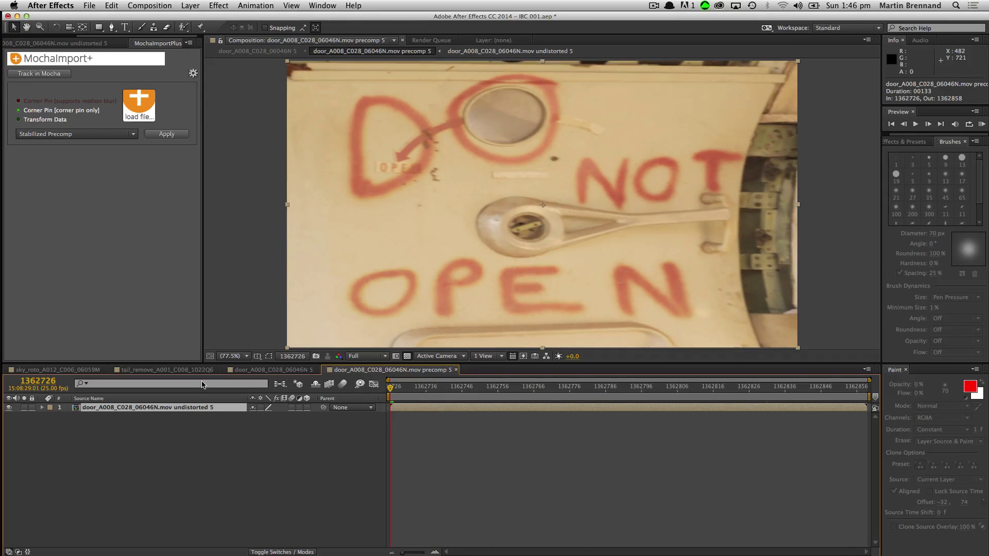
double_click(153, 410)
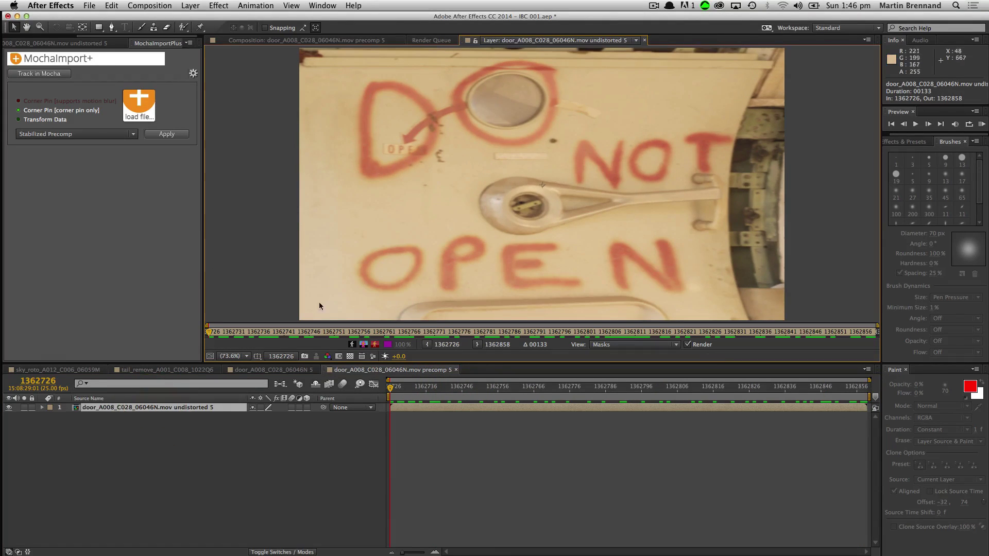
- Paint out the word NOT on the door with the Clone Stamp, sampling nearby clean panel, and return to the main door composition
left_click(158, 30)
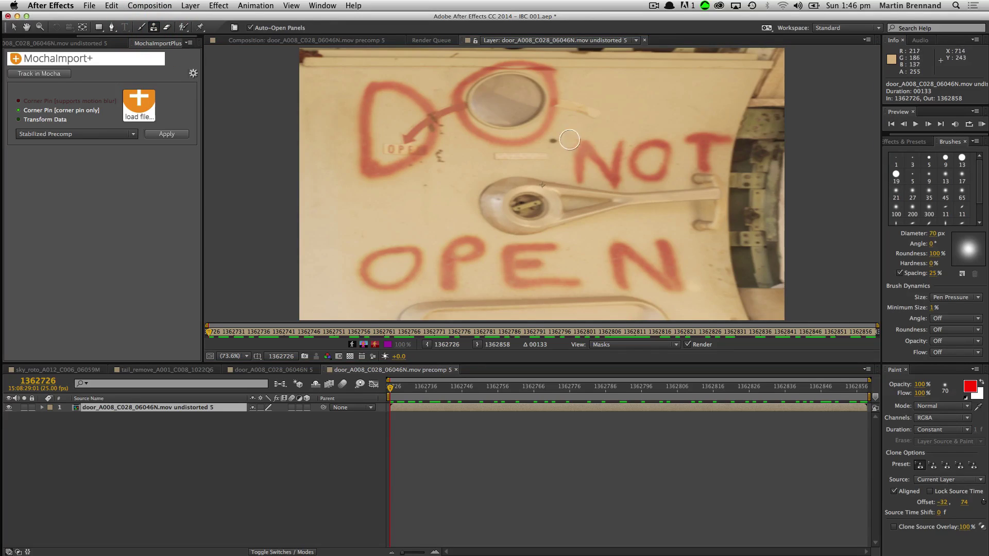
left_click(592, 127, "alt")
left_click(581, 151)
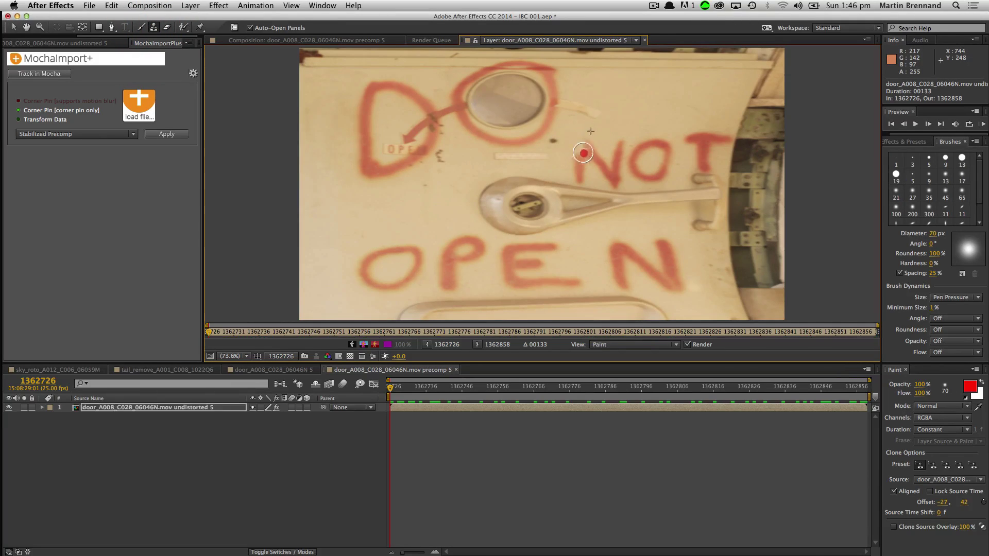
mouse_move(595, 144)
left_mouse_down()
mouse_move(602, 153)
mouse_move(645, 137)
mouse_move(667, 148)
mouse_move(686, 130)
mouse_move(704, 159)
left_mouse_up()
left_click(695, 111, "alt")
left_click(722, 114, "alt")
left_click(706, 133, "alt")
left_click(707, 165)
left_click(702, 137, "alt")
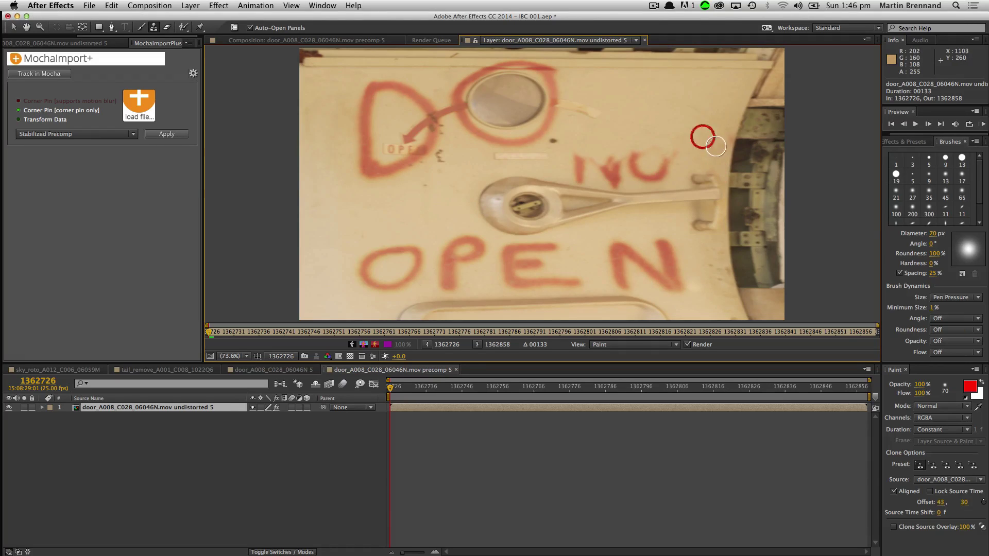
left_click(727, 139)
left_click(655, 133, "alt")
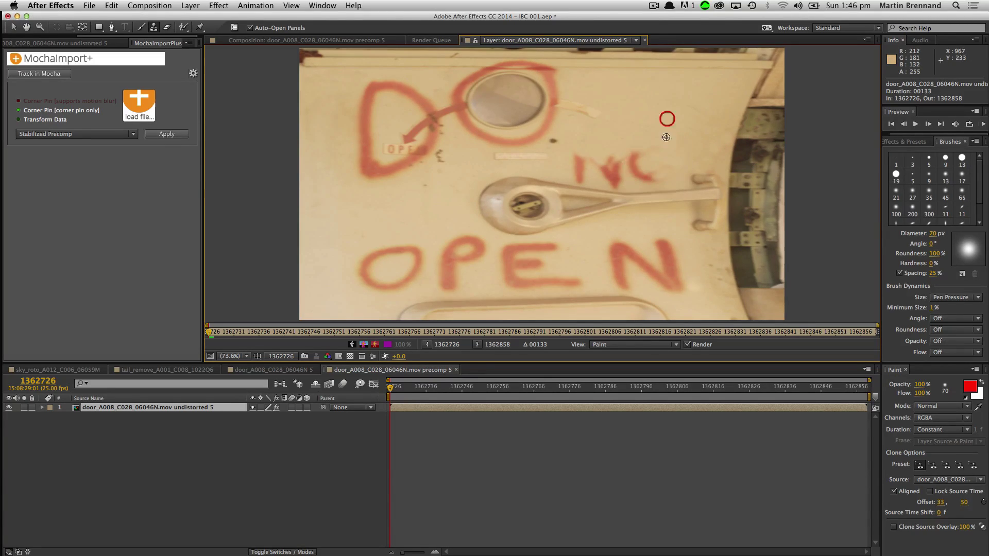
mouse_move(641, 155)
left_mouse_down()
mouse_move(658, 176)
mouse_move(633, 164)
mouse_move(645, 176)
mouse_move(668, 168)
mouse_move(617, 159)
mouse_move(619, 176)
mouse_move(600, 171)
mouse_move(618, 166)
mouse_move(609, 160)
mouse_move(579, 155)
mouse_move(583, 178)
mouse_move(599, 151)
left_mouse_up()
left_click(624, 149, "alt")
left_click_drag(667, 173, 661, 172)
left_click(667, 155, "alt")
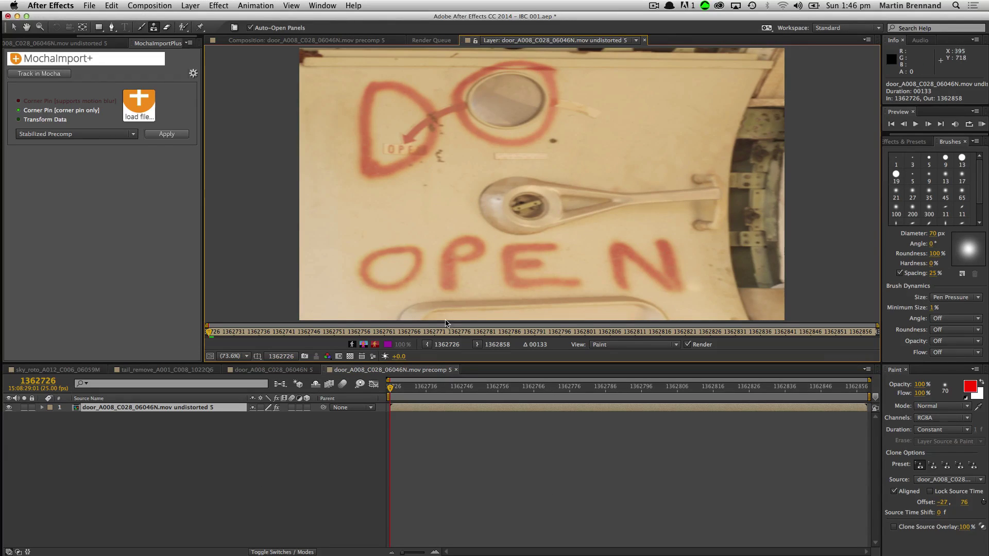
left_click(272, 370)
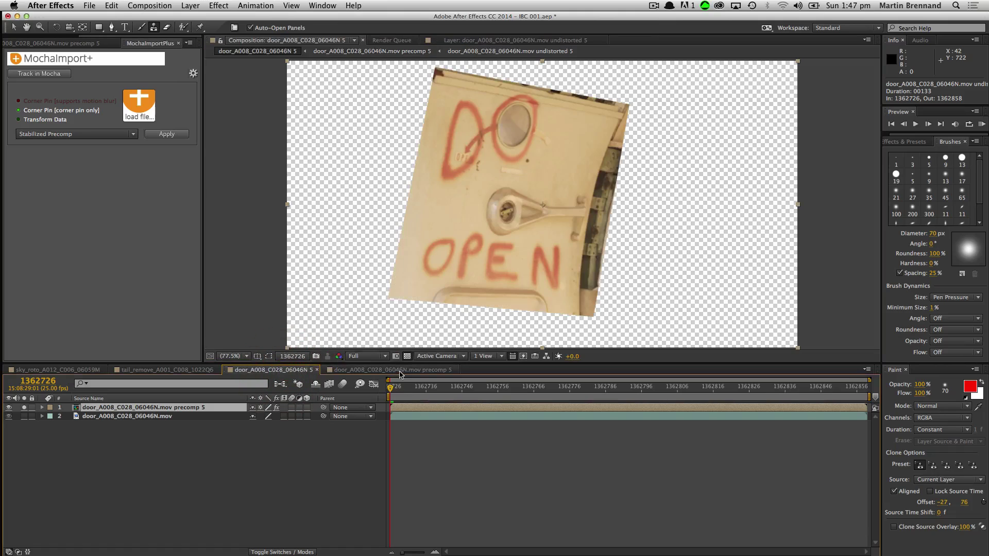
- Show the original door footage beneath the cleaned precomp and play a RAM preview of the composition
left_click_drag(407, 394, 170, 422)
left_click(9, 416)
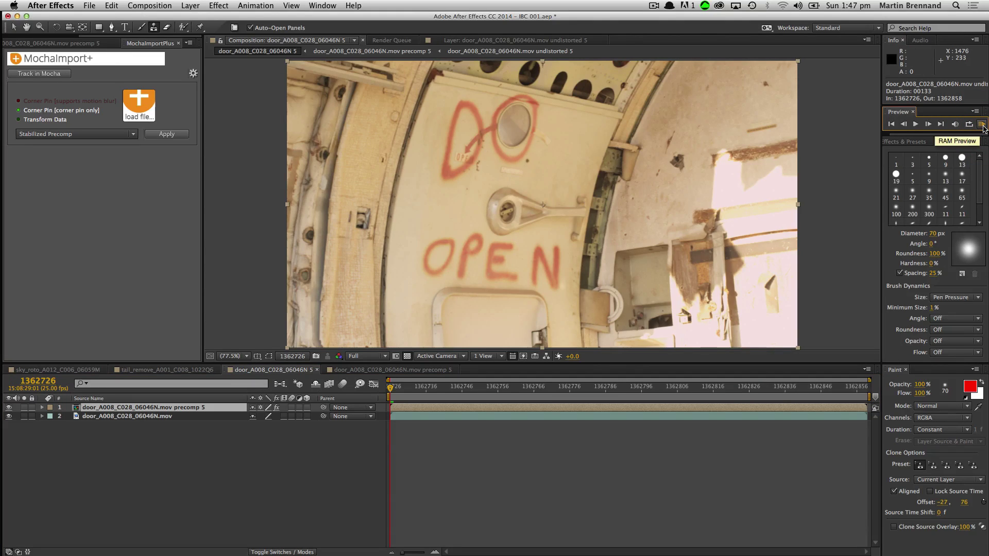
left_click(982, 125)
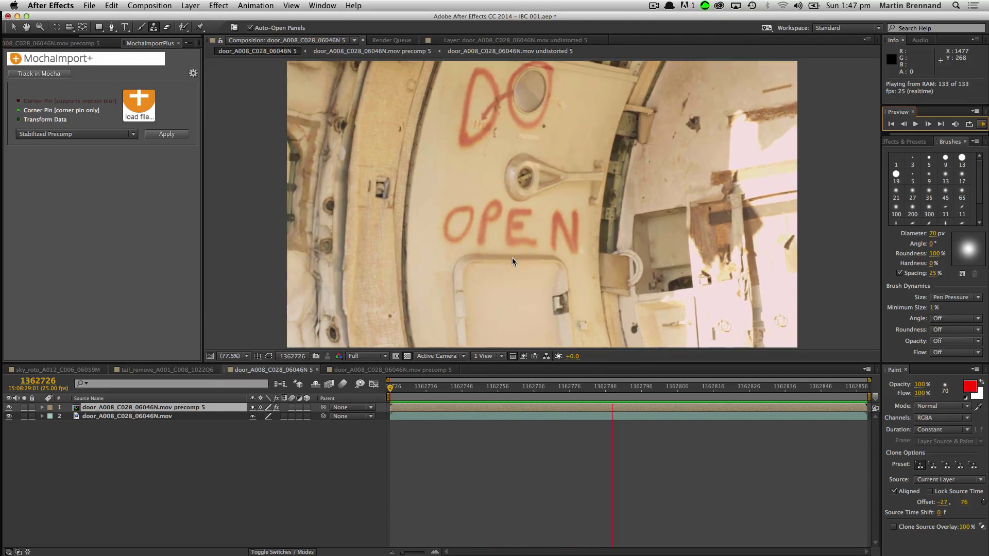
key("space")
- Switch to mocha Pro, save the door project, and open the recent project remove tail.mocha
key("super+Tab")
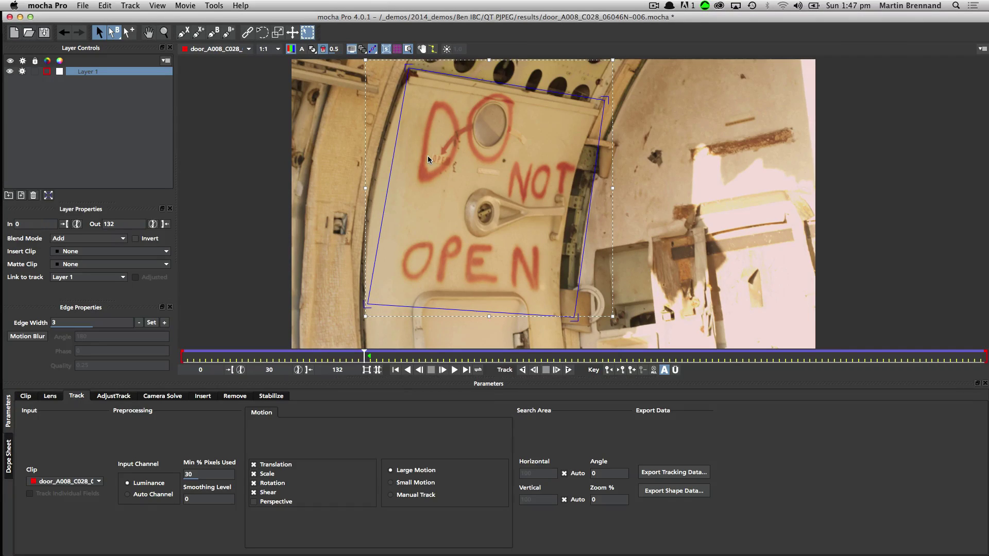
left_click(44, 33)
left_click(47, 6)
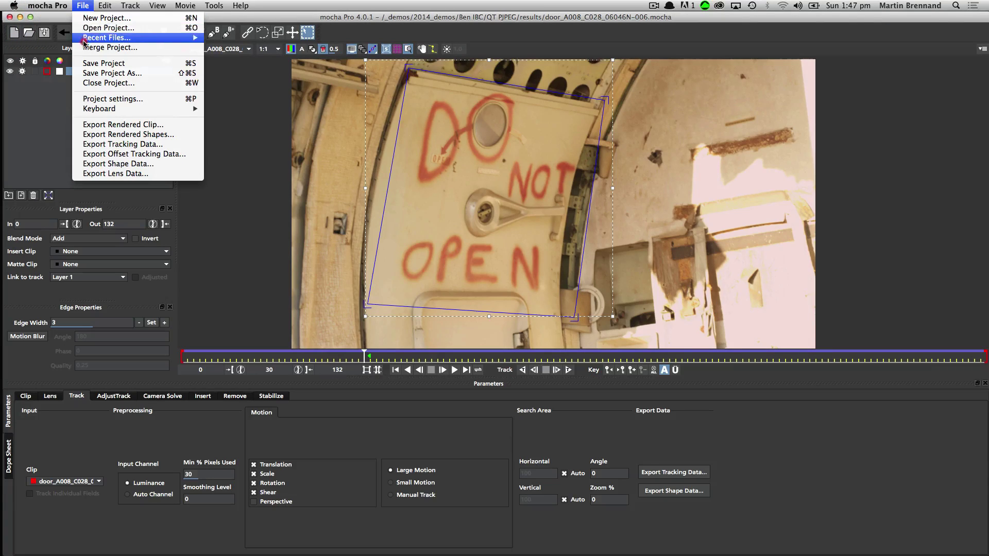
mouse_move(84, 42)
left_click(340, 50)
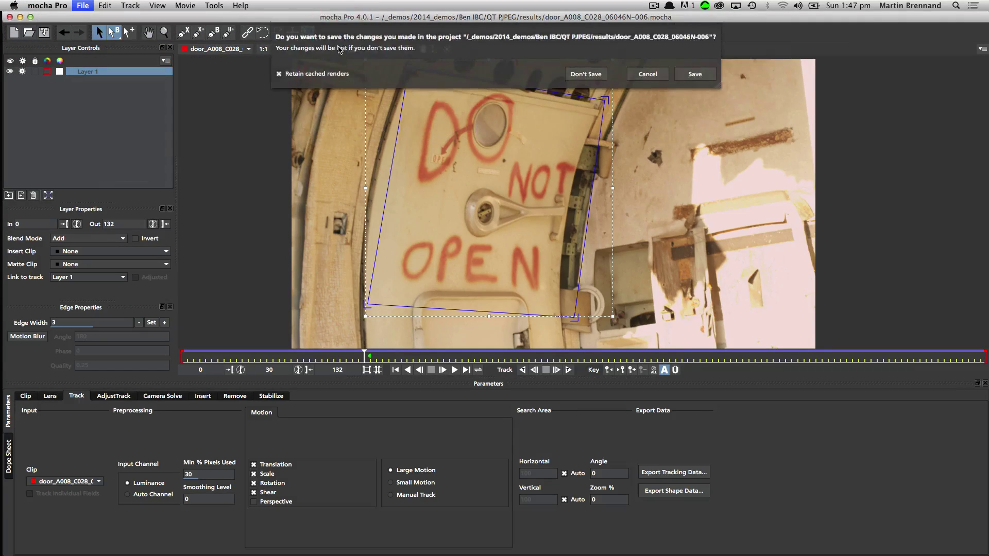
left_click(695, 74)
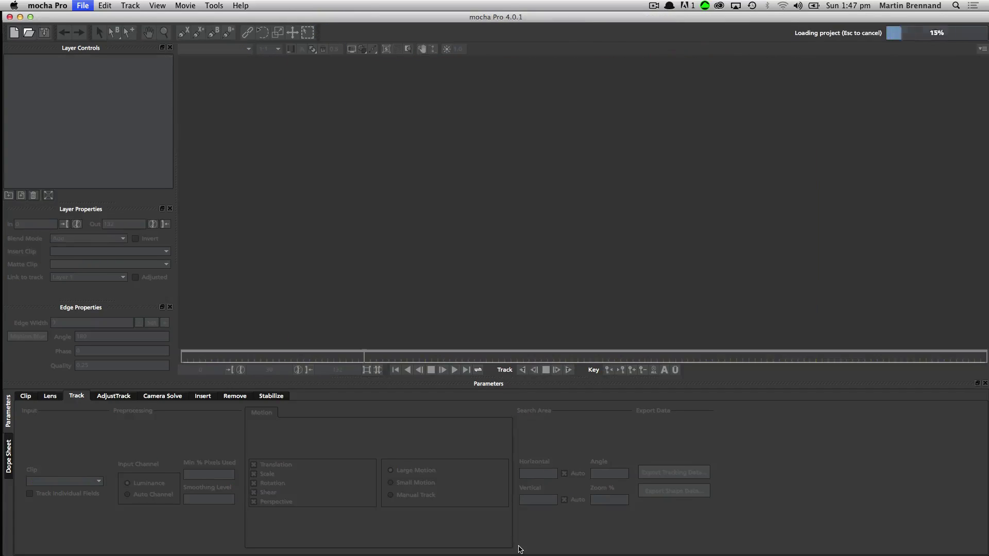
- Play and scrub through the snowy tree clip to examine the tail's motion, and return to frame 0
left_click(453, 371)
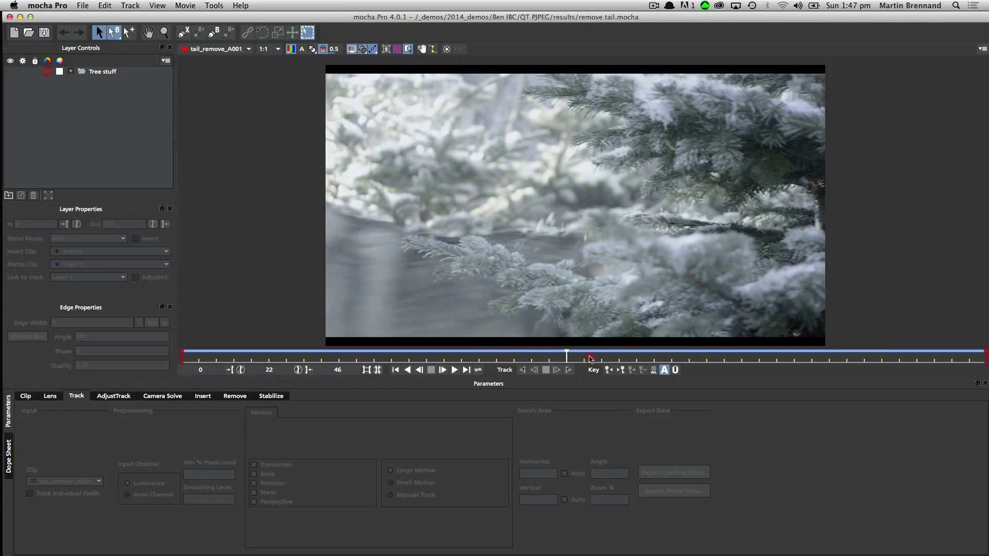
left_click_drag(645, 358, 536, 324)
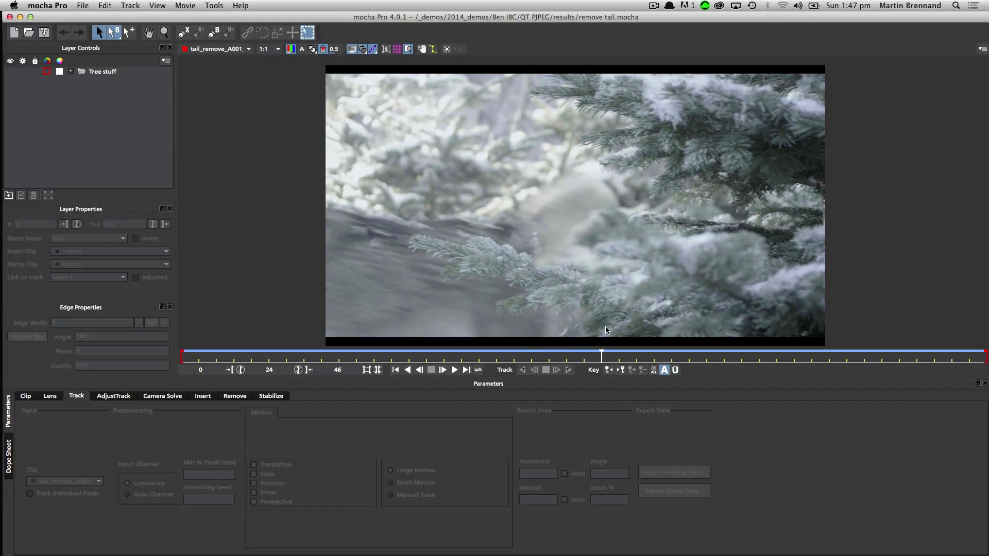
left_click_drag(601, 356, 636, 355)
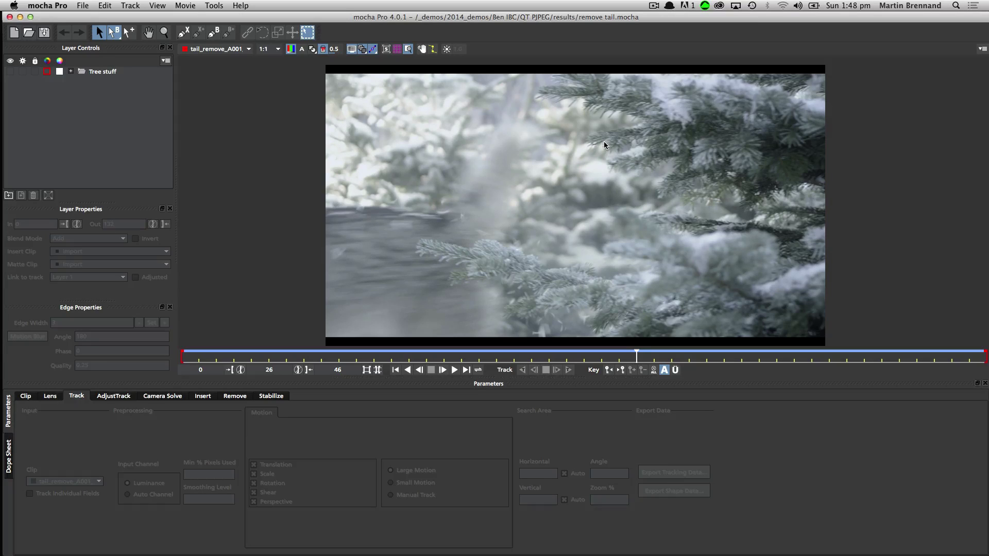
left_click_drag(643, 359, 50, 365)
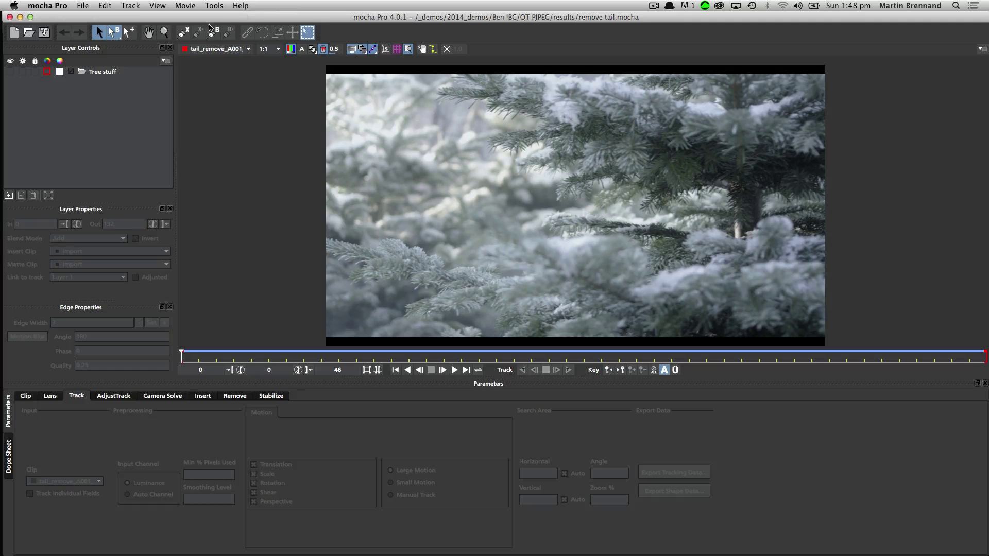
- Draw an X-spline around the blurred background trees at frame 0 and align its upper points just inside the image edge
left_click(183, 32)
left_click(325, 89)
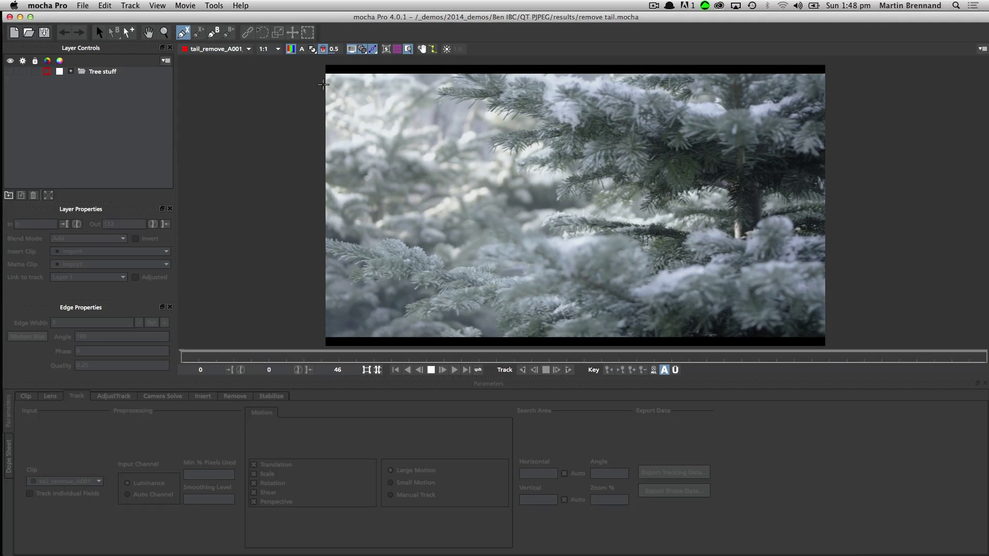
left_click(314, 224)
left_click(320, 202)
left_click(535, 212)
left_click(531, 180)
left_click(504, 167)
left_click(480, 152)
left_click(465, 139)
left_click(427, 116)
left_click(424, 87)
left_click(325, 89)
left_click_drag(321, 88, 325, 78)
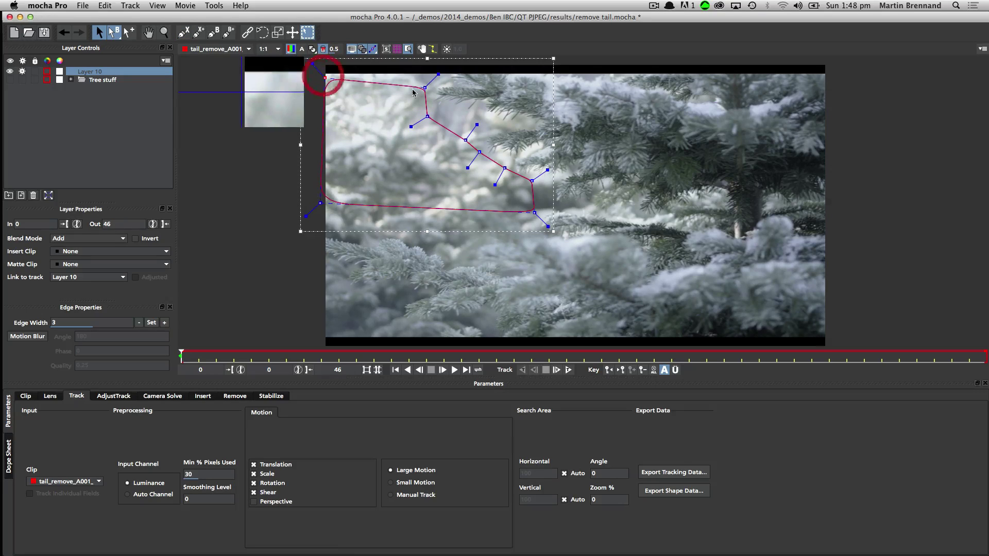
left_click_drag(425, 87, 427, 80)
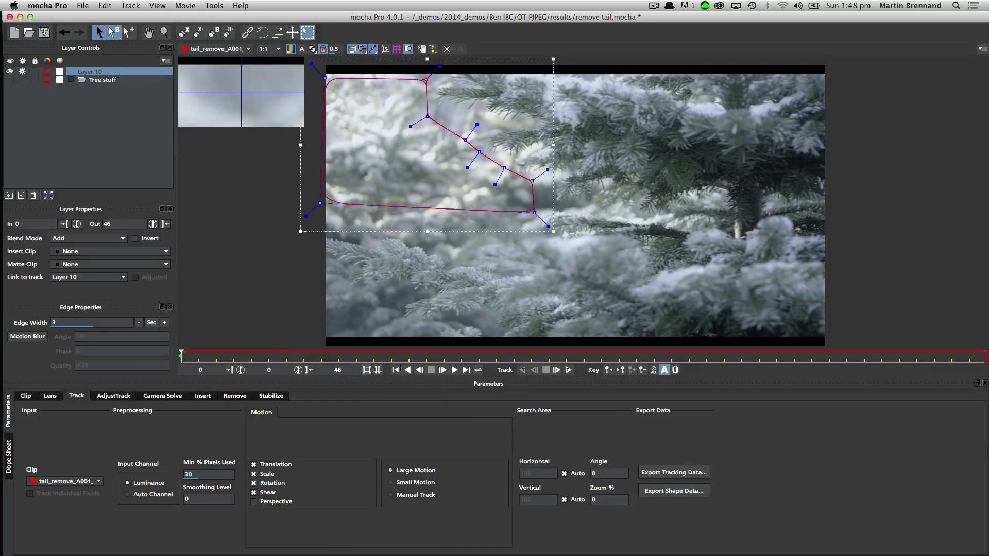
- Track the background shape forward to the end of the clip and review the track by scrubbing and playing it back
left_click(569, 370)
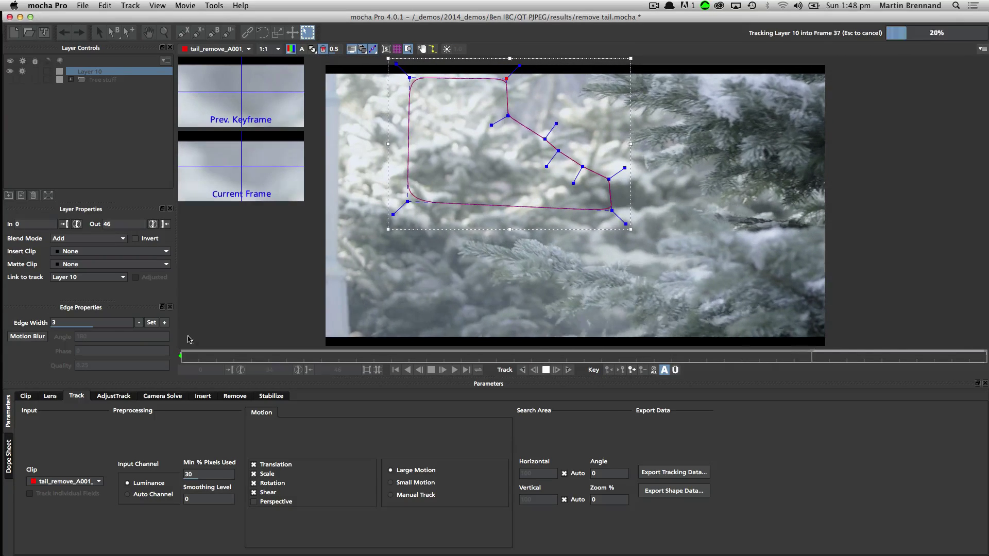
left_click(513, 353)
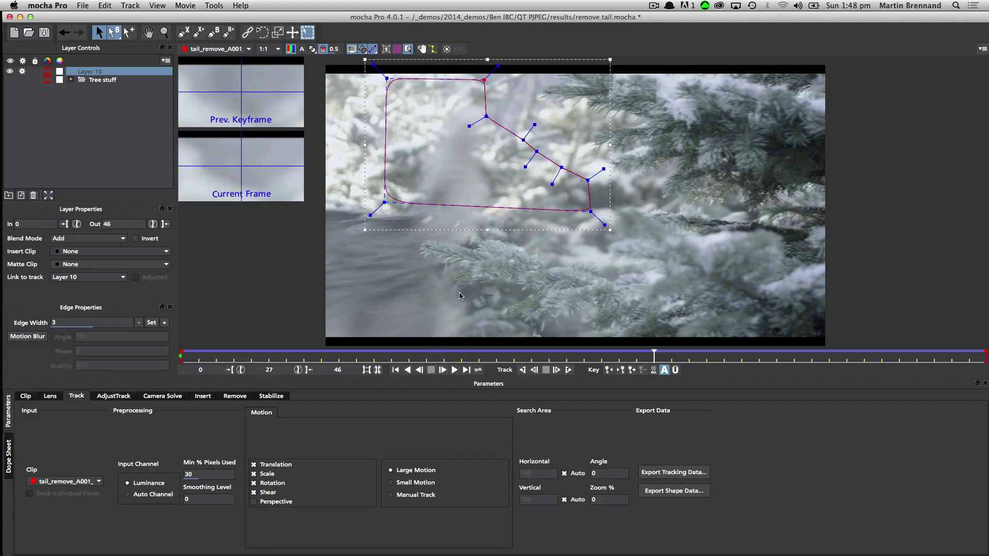
left_click_drag(653, 356, 547, 353)
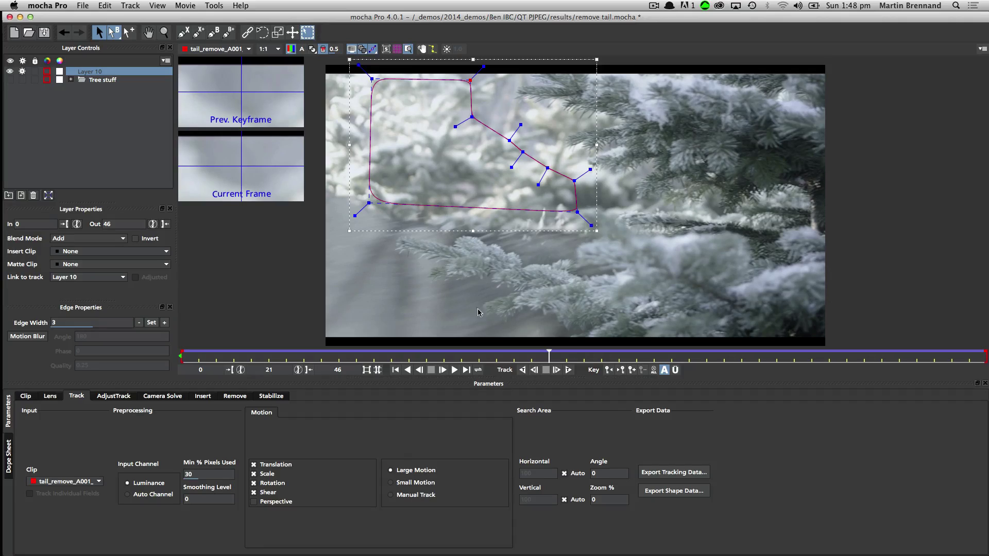
left_click_drag(559, 360, 441, 313)
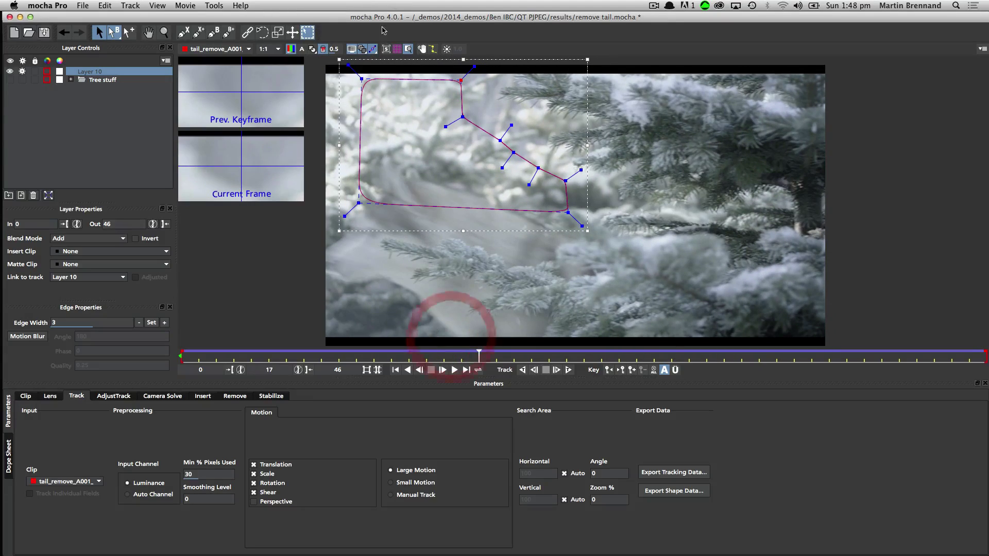
key("space")
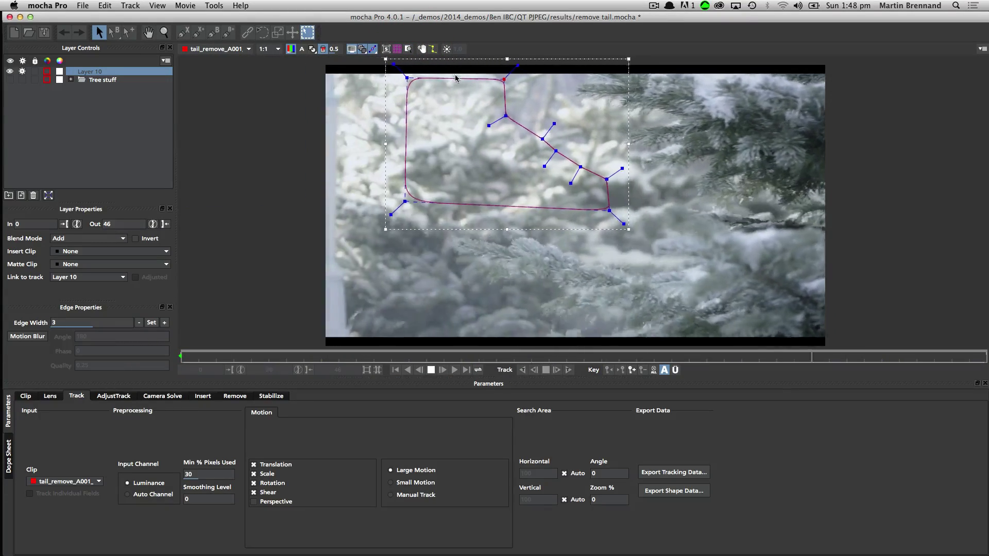
left_click(422, 50)
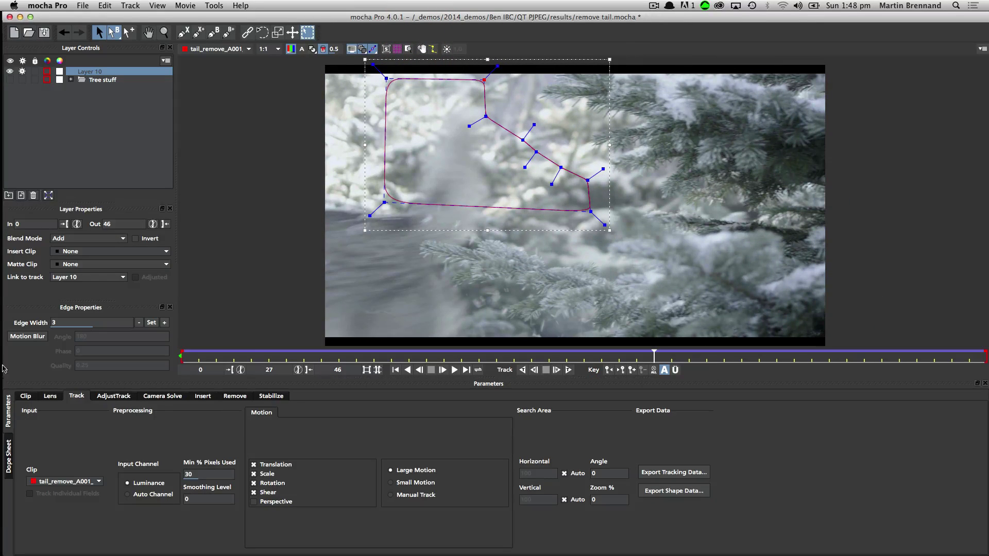
- Rename the tracked background layer as background track
double_click(89, 71)
type("bal")
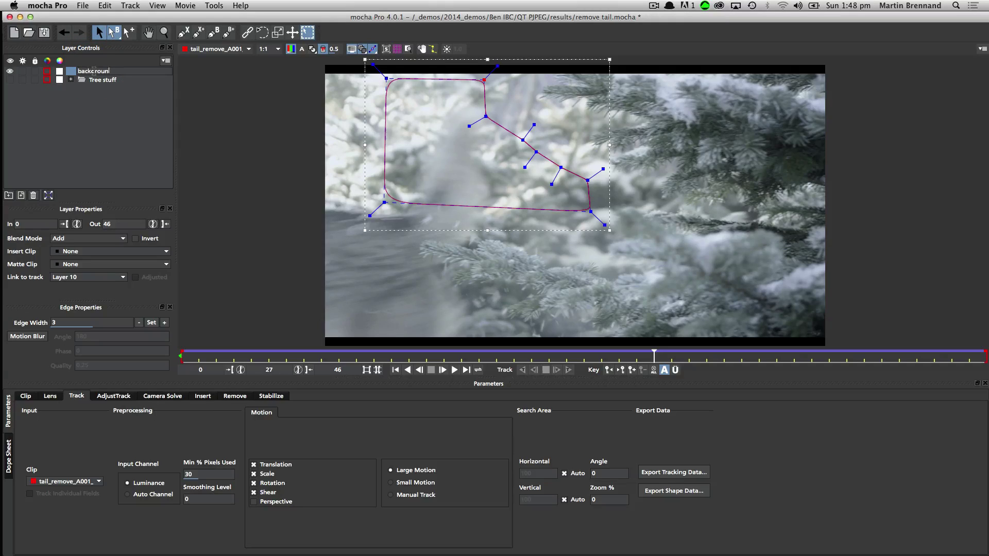
key("Return")
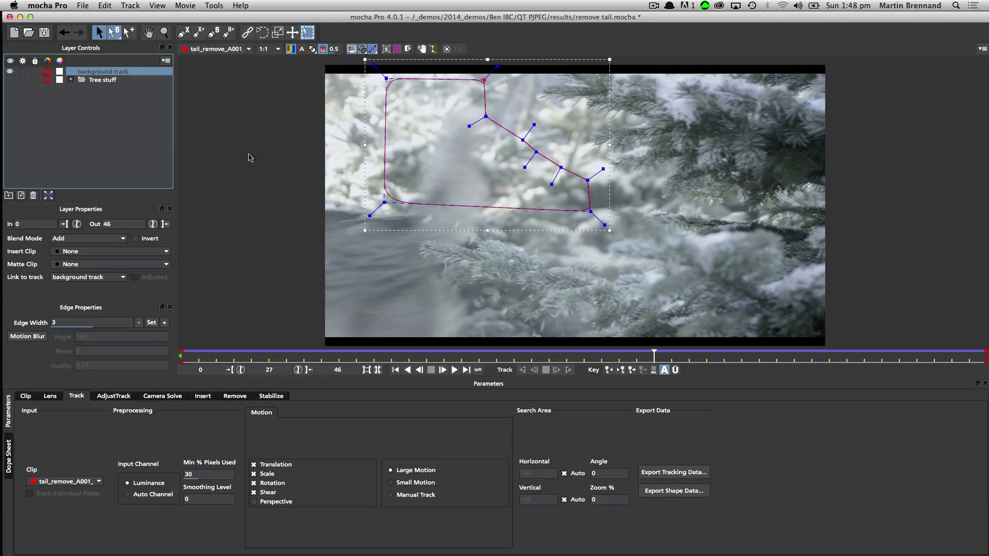
- Draw an X-spline around the tail at frame 27 and widen its left side to enclose the tail's base
left_click(183, 34)
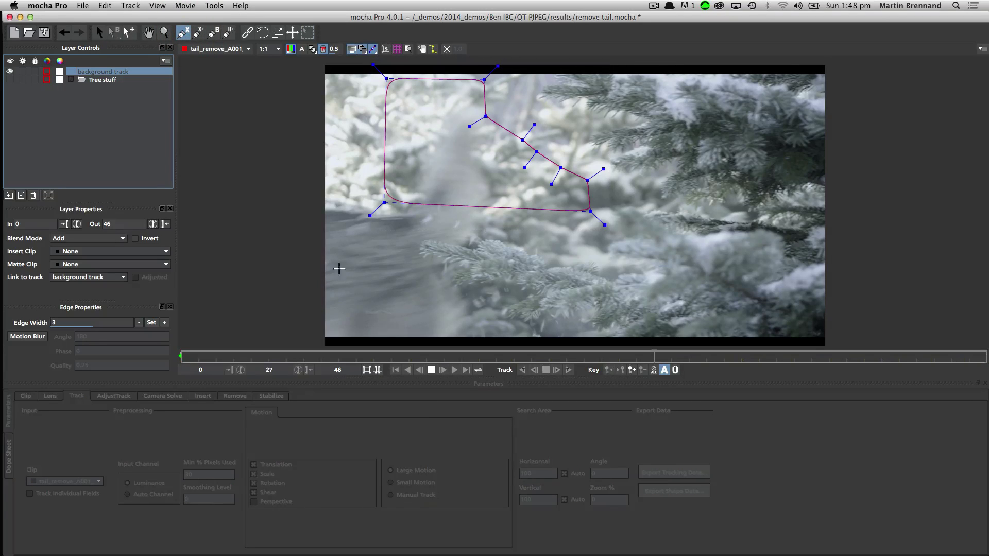
left_click(386, 214)
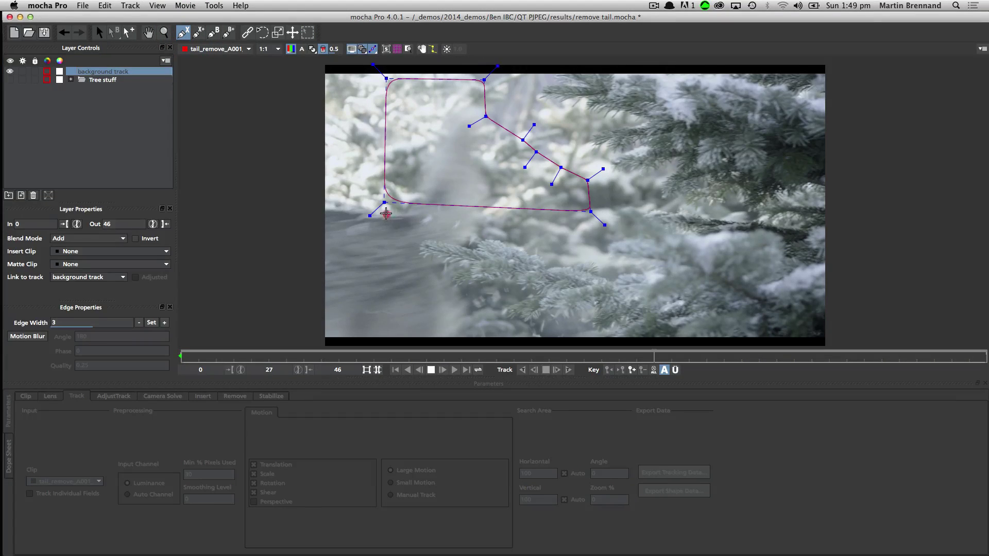
left_click(386, 261)
left_click(450, 257)
left_click(485, 228)
left_click(498, 166)
left_click(492, 129)
left_click(516, 86)
left_click(437, 86)
left_click(411, 170)
right_click(392, 217)
left_click_drag(388, 214, 363, 220)
left_click_drag(412, 170, 395, 197)
left_click_drag(437, 87, 424, 87)
- Lock the background track layer and link the tail shape's layer to the background track
left_click(34, 80)
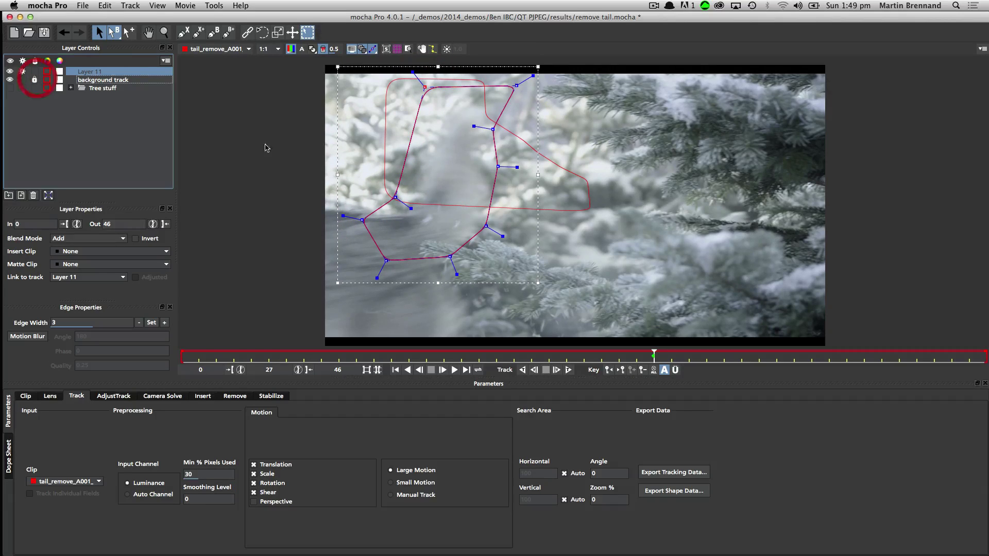
left_click(103, 80, "shift")
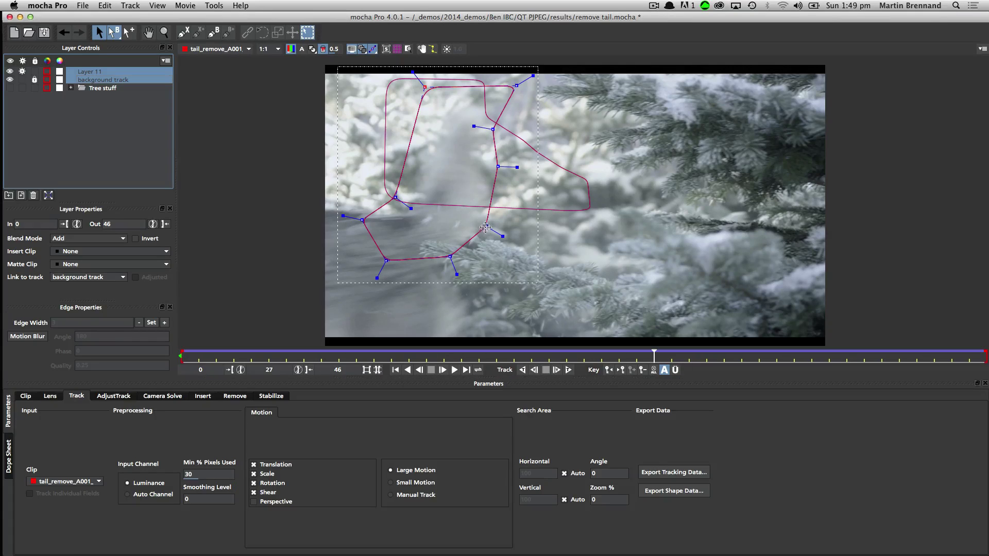
left_click_drag(485, 228, 491, 227)
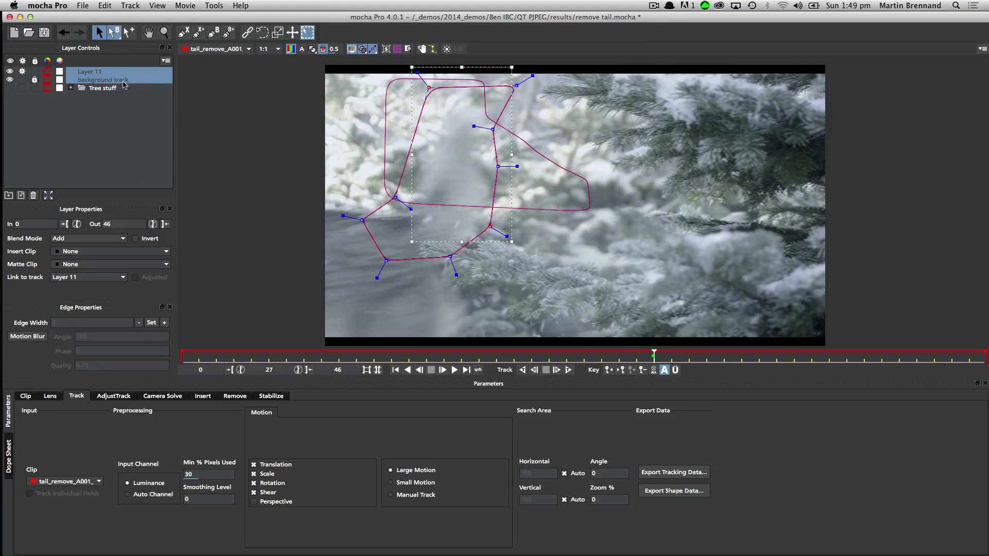
left_click(88, 277)
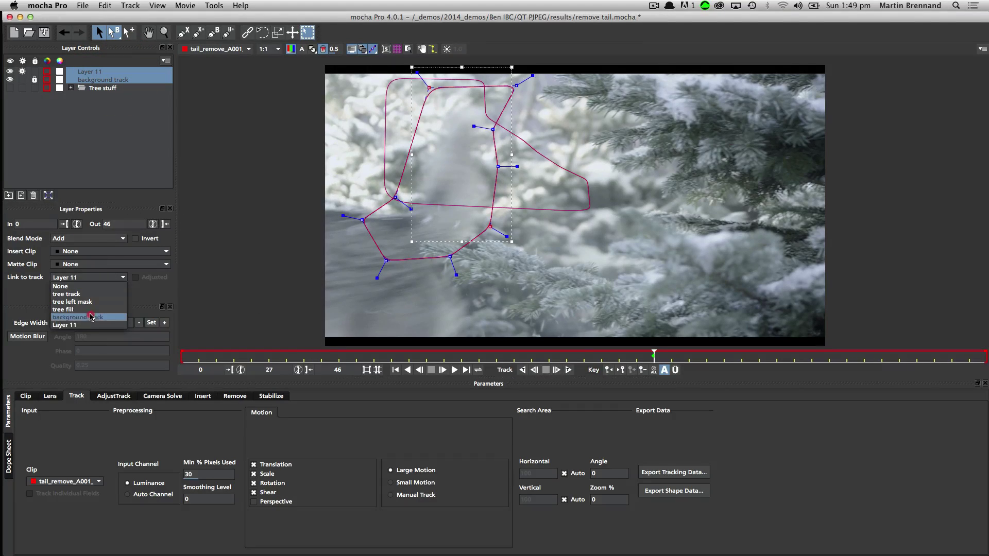
left_click(90, 317)
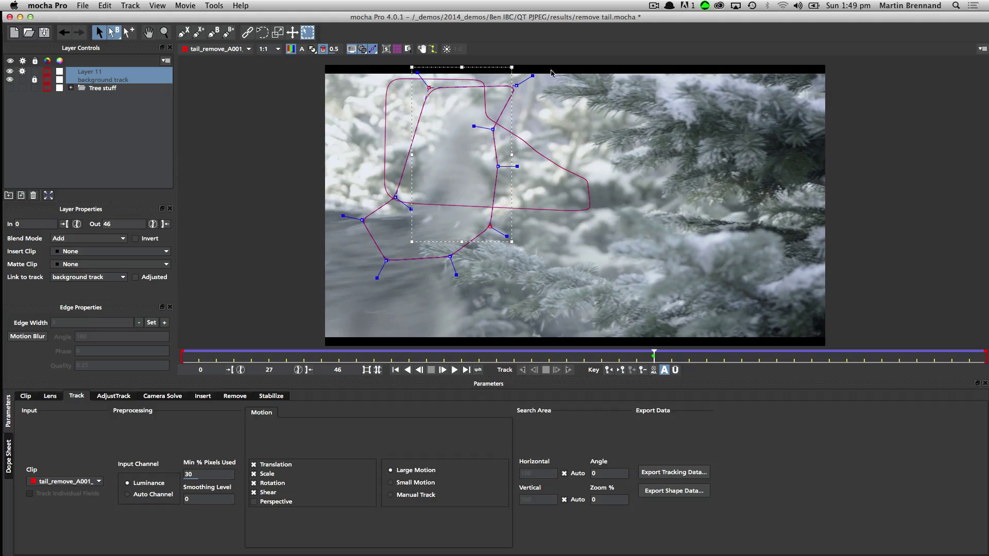
- Turn on the stabilized view of the background and go to frame 24
left_click(422, 49)
left_click_drag(653, 357, 602, 347)
left_click(444, 240)
left_click(155, 118)
- Rename the tail shape's layer as tail mask
left_click(100, 72)
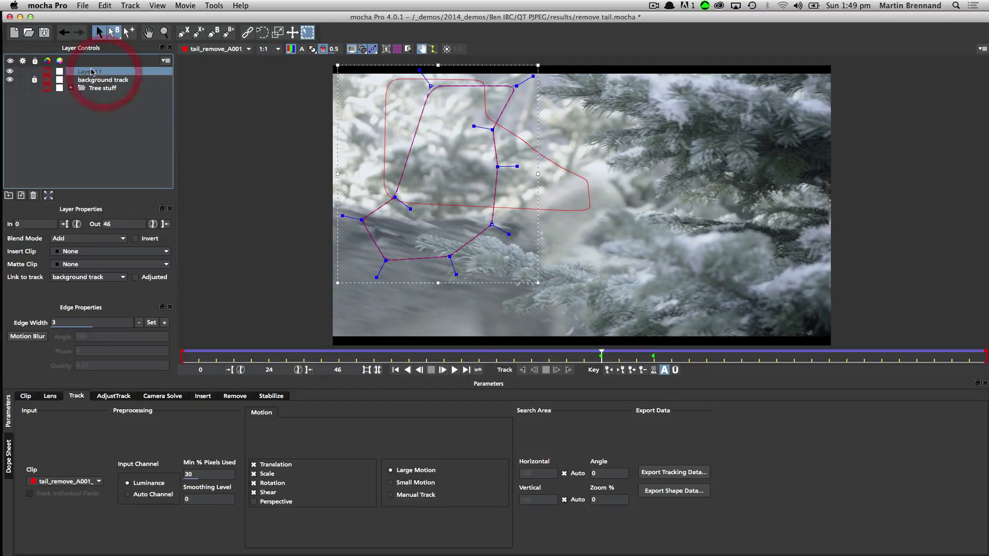
double_click(98, 70)
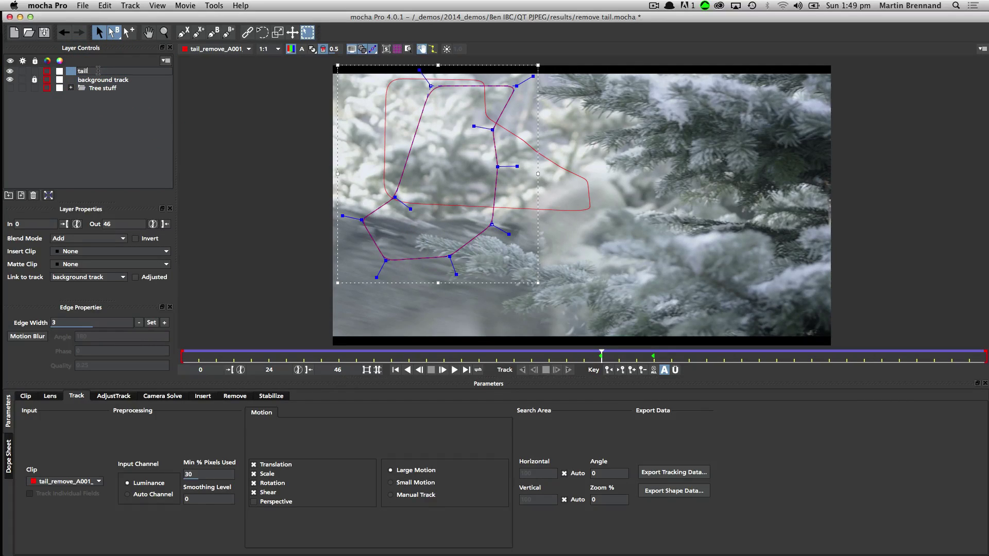
type("tail mask")
key("Return")
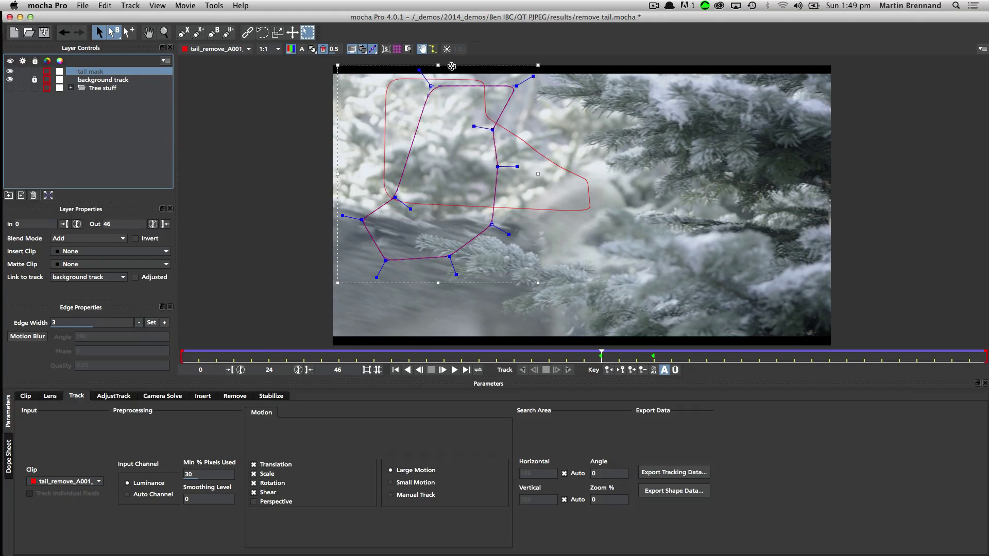
- Move the tail mask over the tail at frame 24 and reshape its points to fit the tail's outline
left_click_drag(438, 65, 621, 123)
left_click(620, 202)
left_click(596, 198)
left_click_drag(596, 197, 598, 254)
left_click_drag(634, 173, 629, 218)
left_click_drag(692, 149, 643, 203)
left_click_drag(595, 253, 544, 264)
left_click_drag(454, 258, 511, 270)
left_click_drag(385, 261, 480, 264)
left_click_drag(461, 218, 495, 206)
left_click_drag(404, 234, 461, 236)
- Move the tail mask onto the tail at frame 31, pull in its upper right corner, and advance to frame 33
left_click_drag(599, 356, 716, 366)
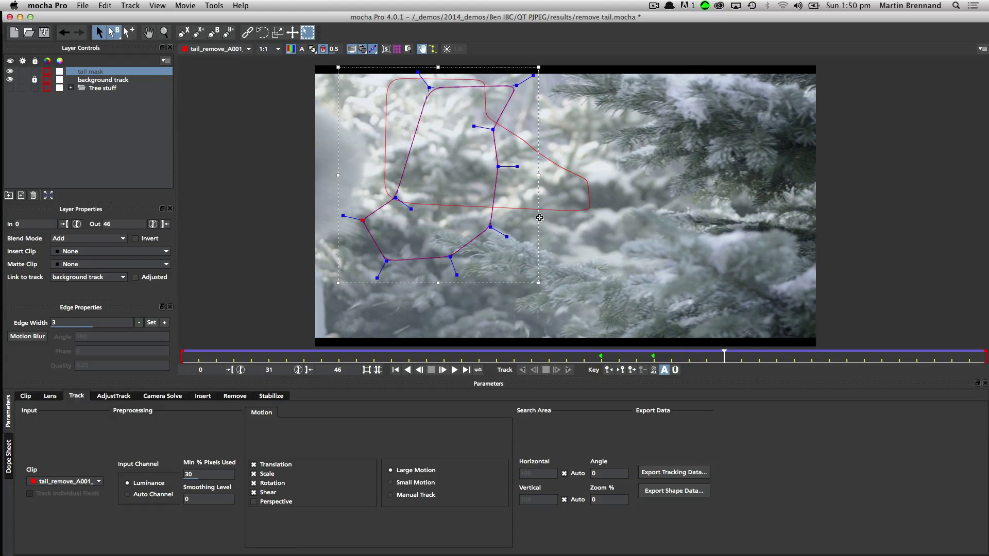
left_click_drag(538, 234, 410, 230)
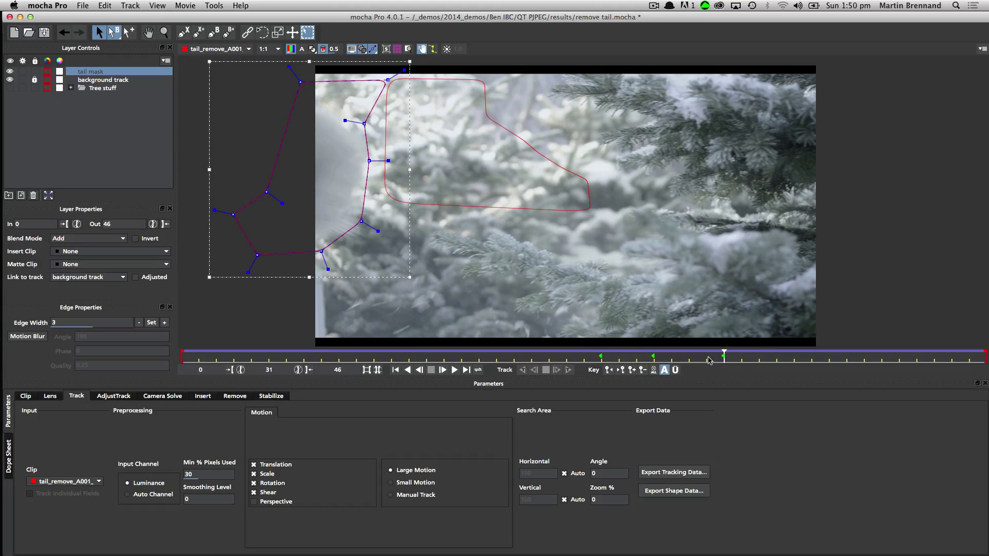
left_click(781, 365)
left_click_drag(386, 79, 370, 125)
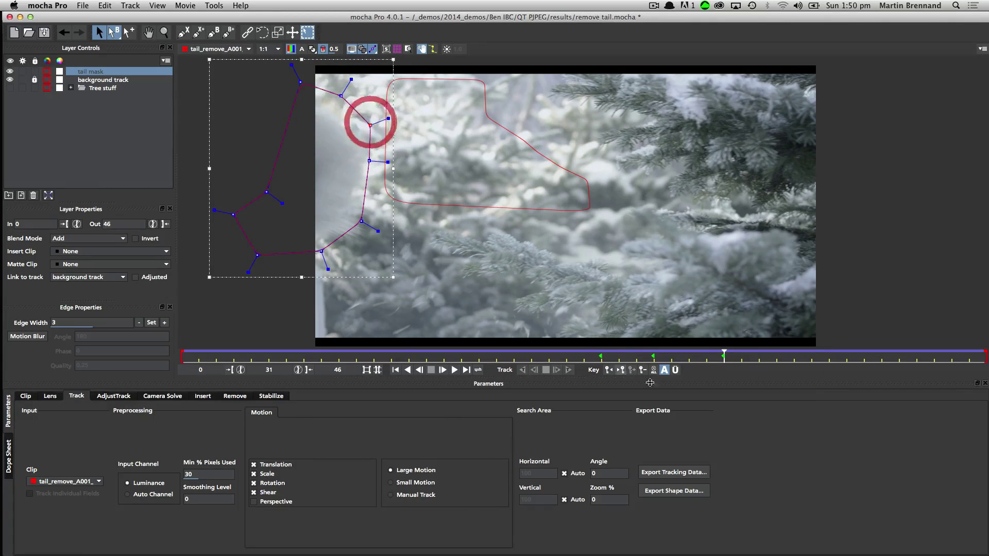
left_click_drag(723, 355, 759, 357)
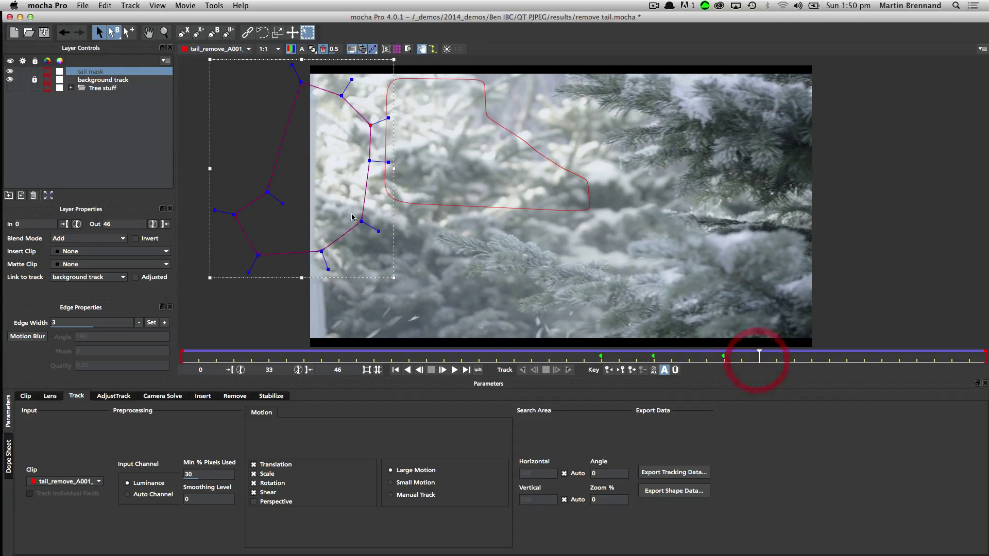
- Move the tail mask out of the picture at frame 33, and pull its upper left corner outward at frame 30
left_click_drag(398, 243, 337, 242)
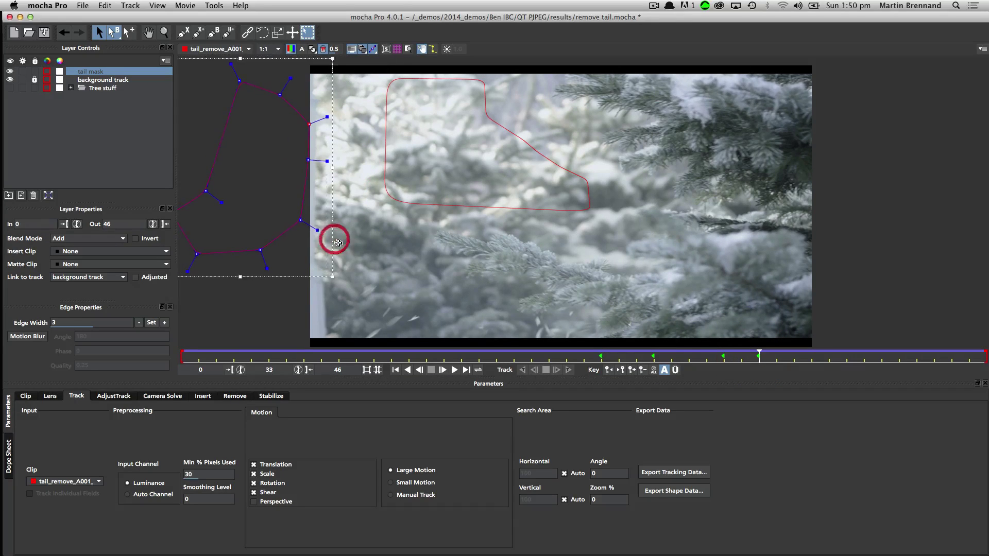
mouse_move(712, 355)
left_mouse_down()
mouse_move(664, 349)
mouse_move(707, 350)
left_mouse_up()
left_click_drag(334, 82, 293, 86)
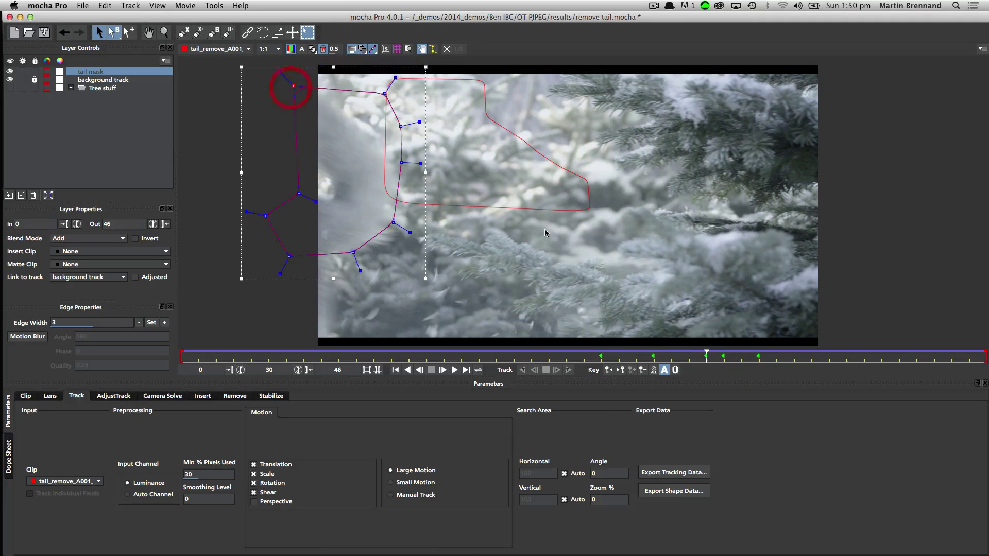
- Go back to frame 26 and render the tail removal for that single frame with the Remove module
key("Left")
key("Left")
key("Left")
key("Left")
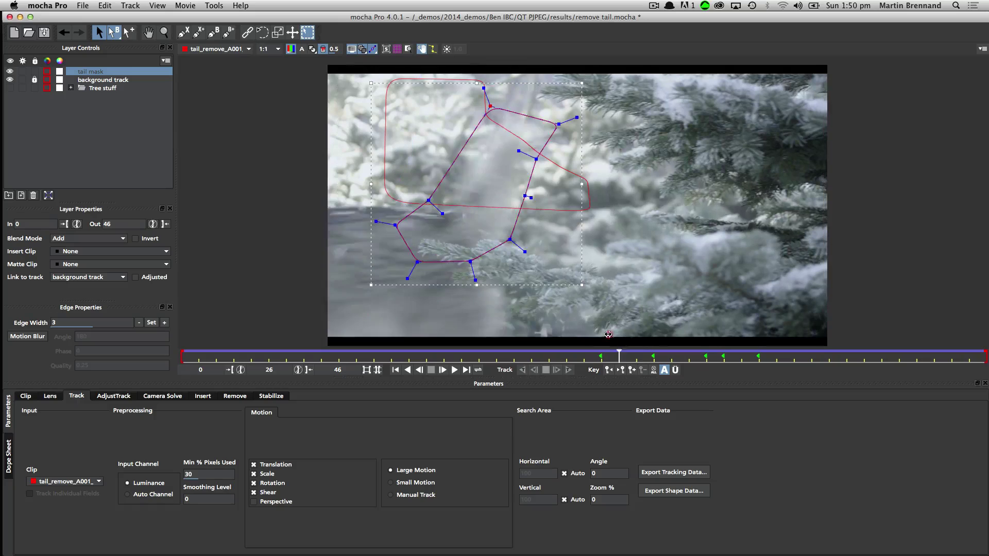
left_click(641, 336)
left_click(234, 397)
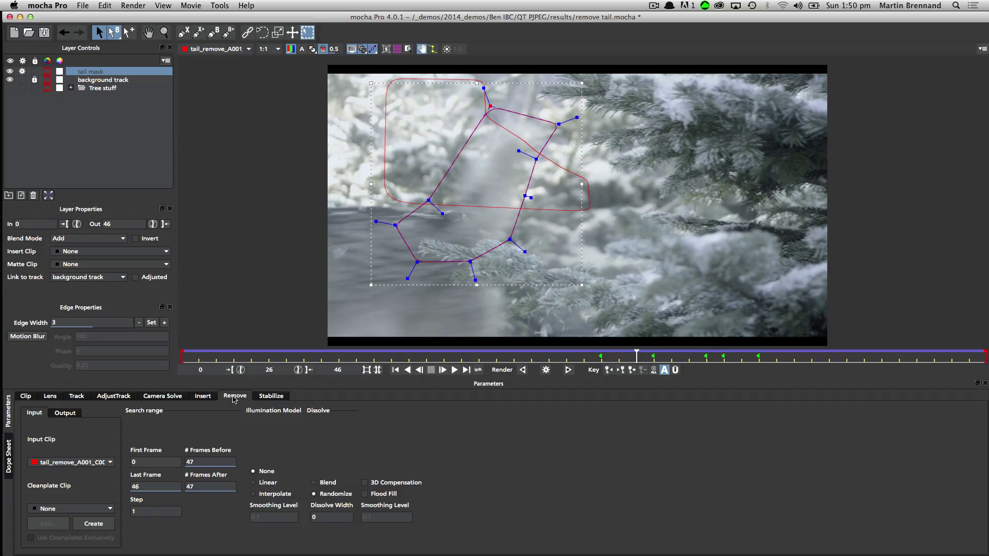
left_click(546, 370)
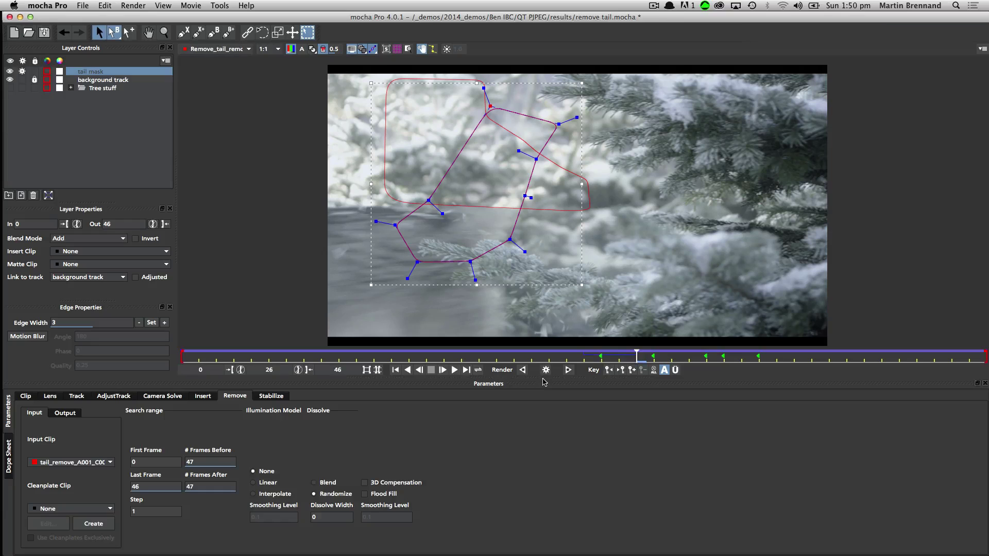
- Inspect the removal result on frame 26 without mask outlines, and check the matte coverage
left_click(363, 50)
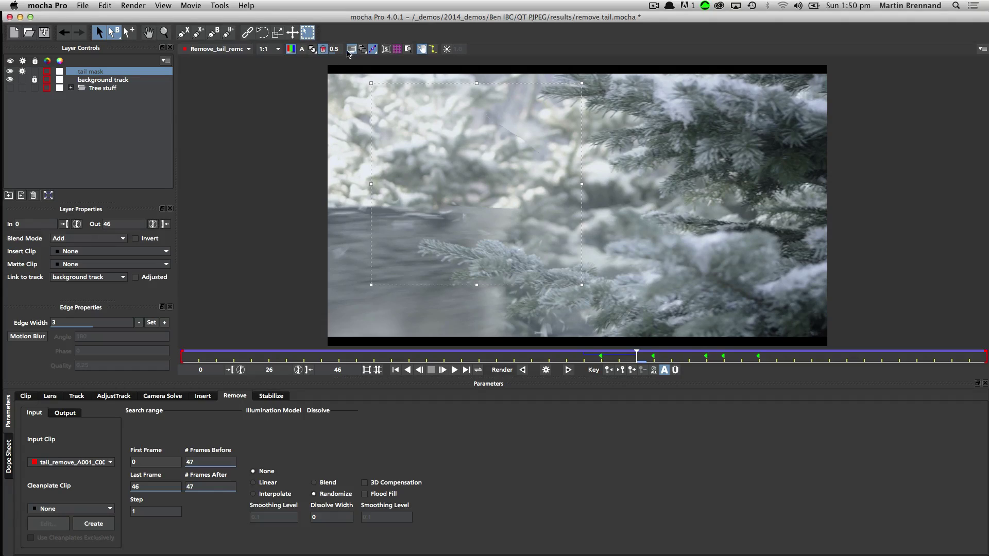
left_click(312, 50)
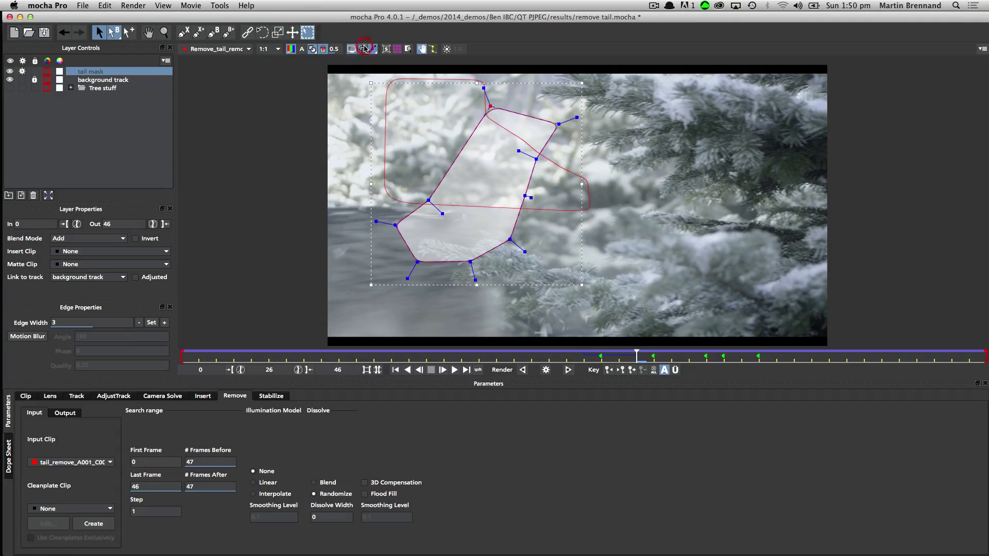
left_click(313, 50)
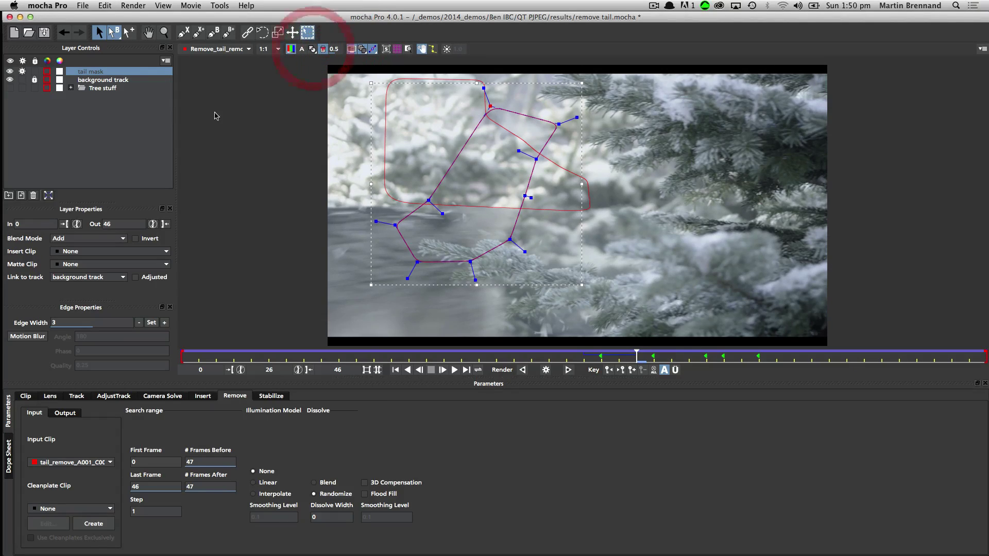
- Unlock the background track layer and, with Überkey on, expand its shape outward to surround more of the upper tail area and extend beyond the picture's left edge
left_click(103, 80)
left_click(35, 80)
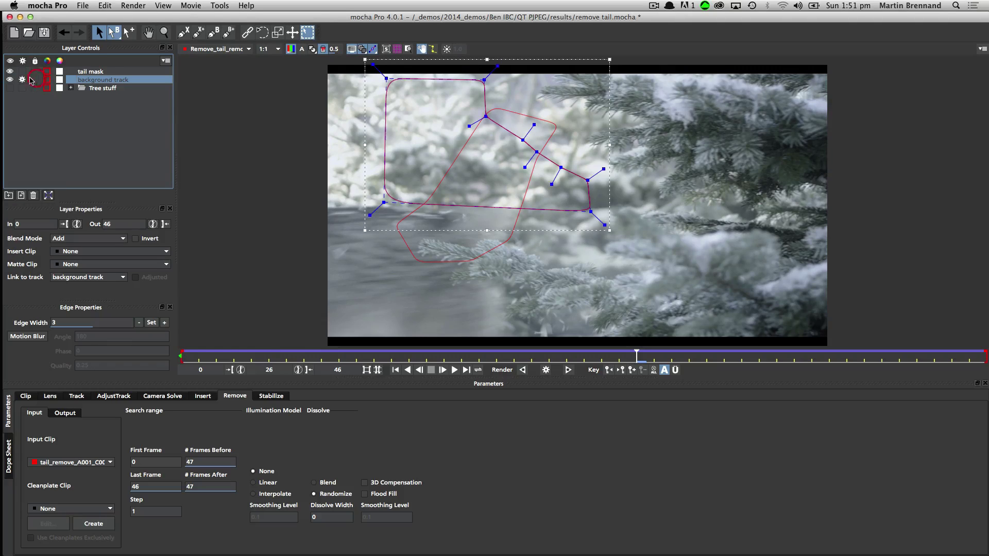
left_click(674, 372)
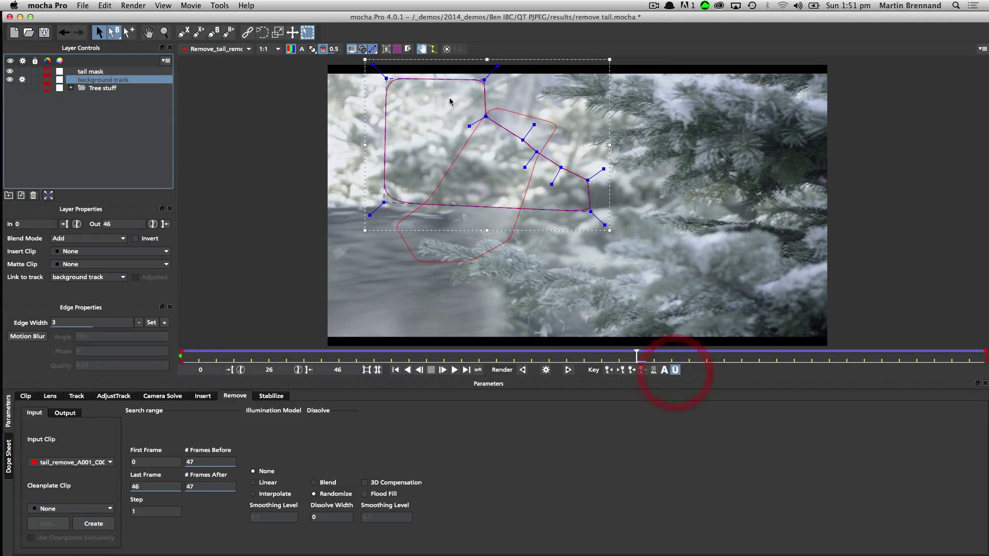
left_click_drag(486, 116, 547, 79)
left_click_drag(522, 140, 597, 140)
left_click_drag(561, 167, 608, 153)
left_click_drag(384, 201, 259, 200)
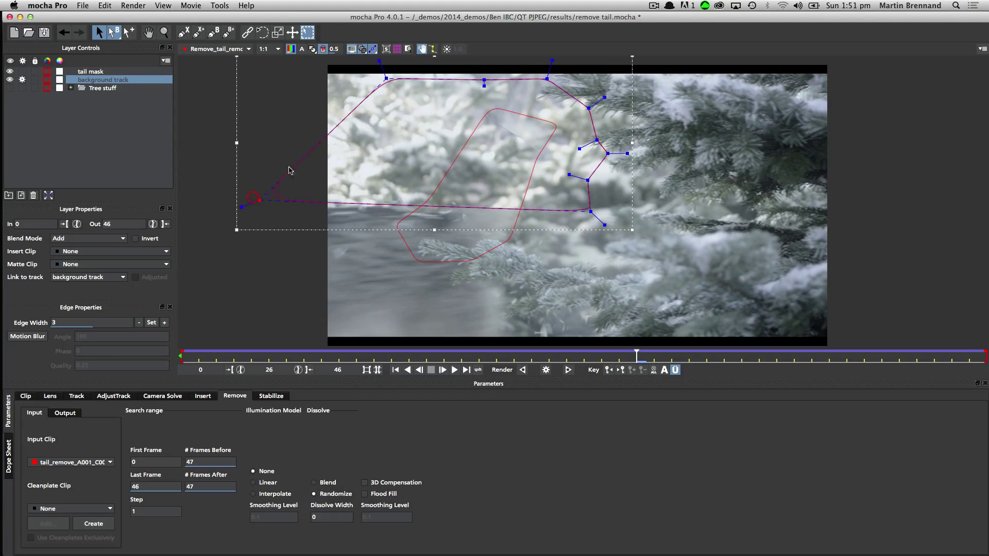
left_click_drag(387, 78, 235, 74)
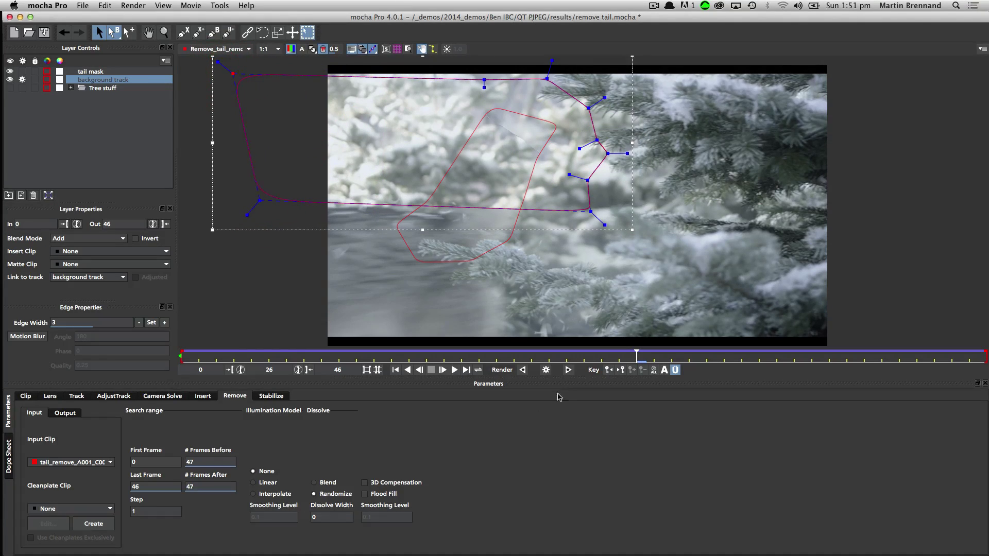
left_click_drag(588, 180, 603, 236)
- Re-render the tail mask removal at frame 26 and forward to frame 34, and set the layer's out point to frame 34
left_click(91, 72)
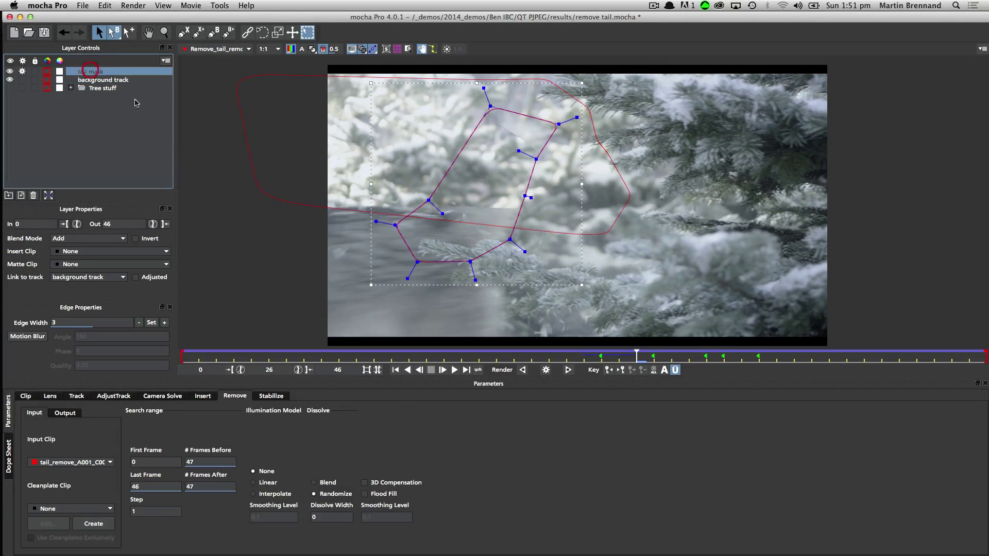
left_click(546, 370)
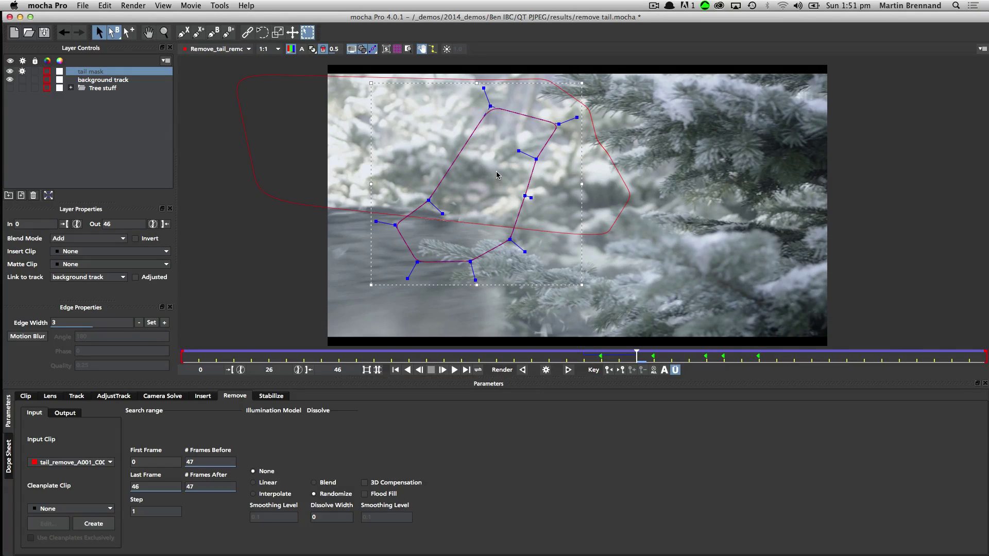
left_click(559, 371)
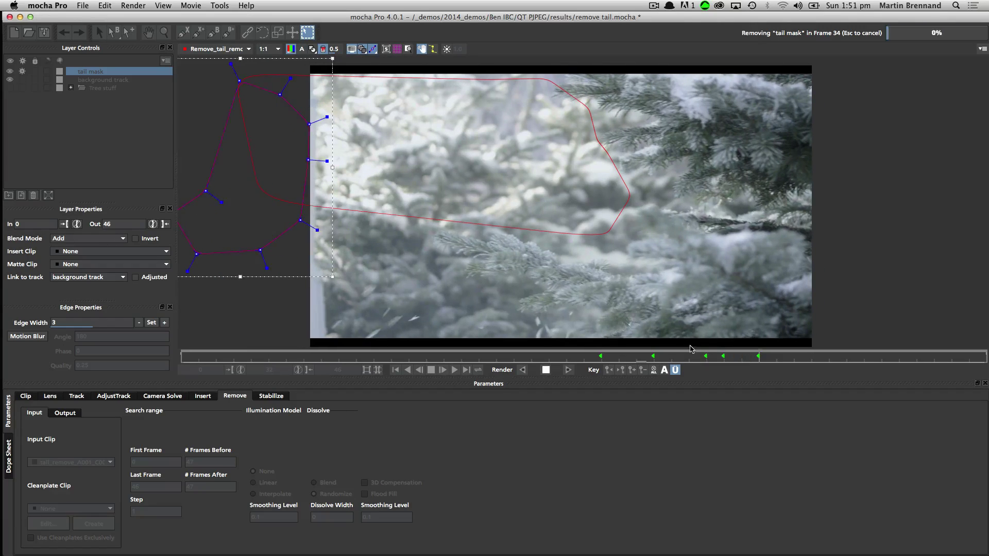
key("Escape")
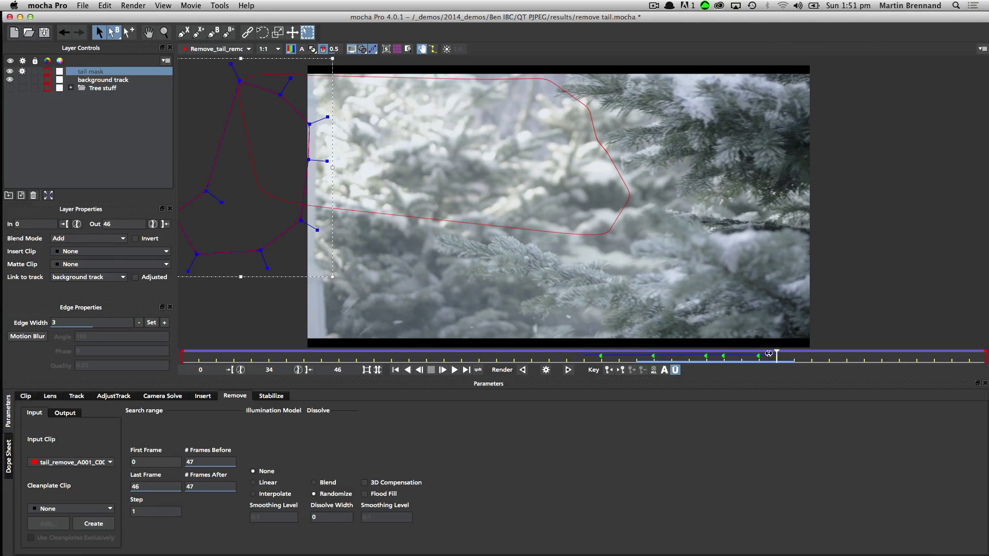
left_click(166, 225)
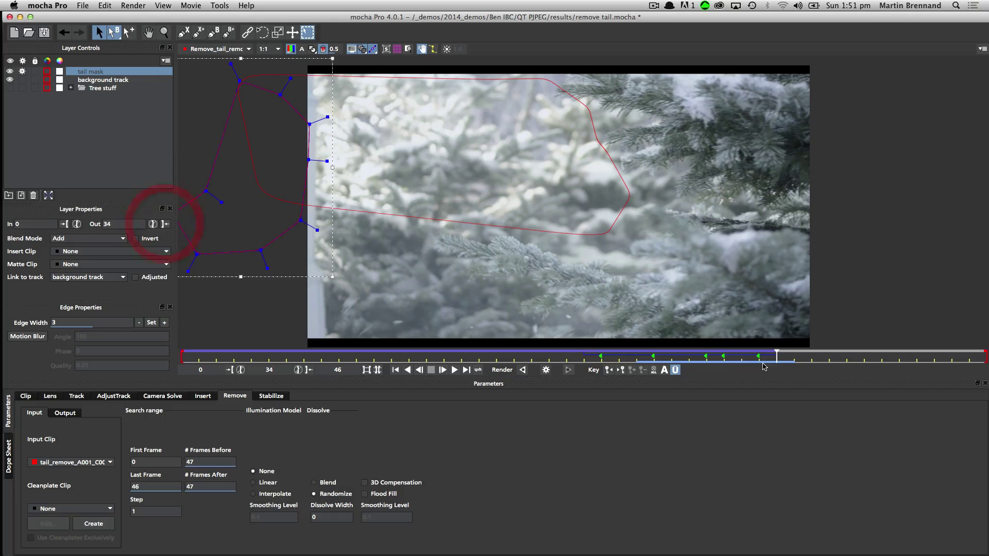
- Limit the removal search to 19 frames before and 12 after, use Blend dissolve with width 9, and test-render frame 29
left_click_drag(777, 353, 687, 356)
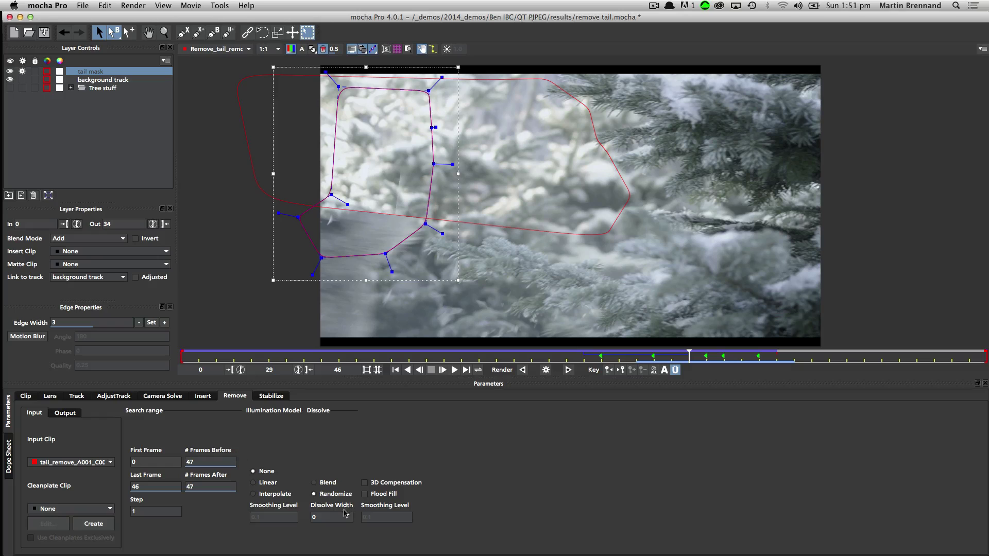
left_click(215, 486)
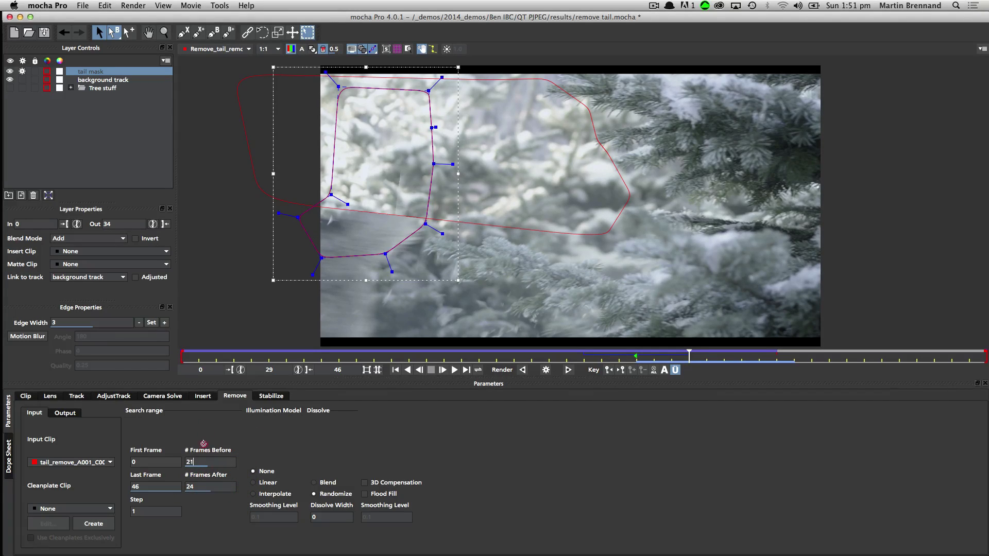
left_click_drag(203, 443, 194, 478)
left_click(322, 482)
left_click(325, 519)
left_click_drag(335, 521, 345, 539)
left_click(547, 371)
left_click(305, 522)
left_click(546, 369)
- Render the tail removal at frame 28 and continue rendering backward to frame 23
mouse_move(685, 356)
left_mouse_down()
mouse_move(656, 355)
mouse_move(713, 355)
mouse_move(672, 355)
left_mouse_up()
left_click(546, 369)
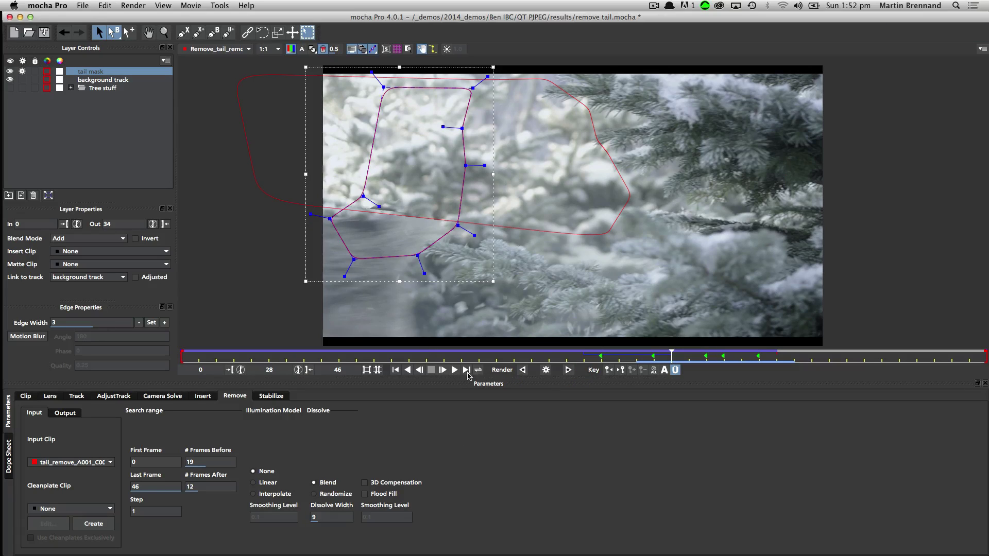
left_click(519, 370)
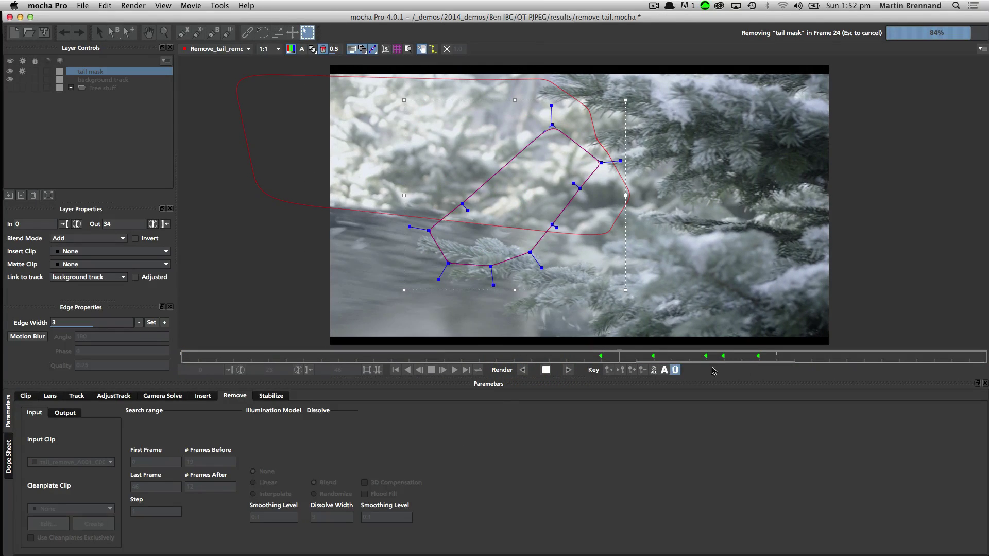
left_click(546, 370)
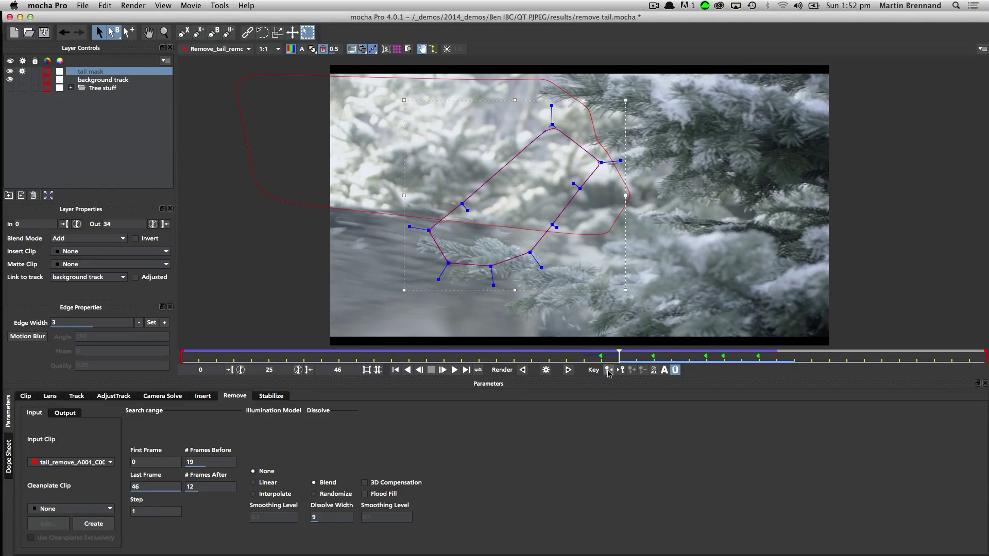
left_click(524, 371)
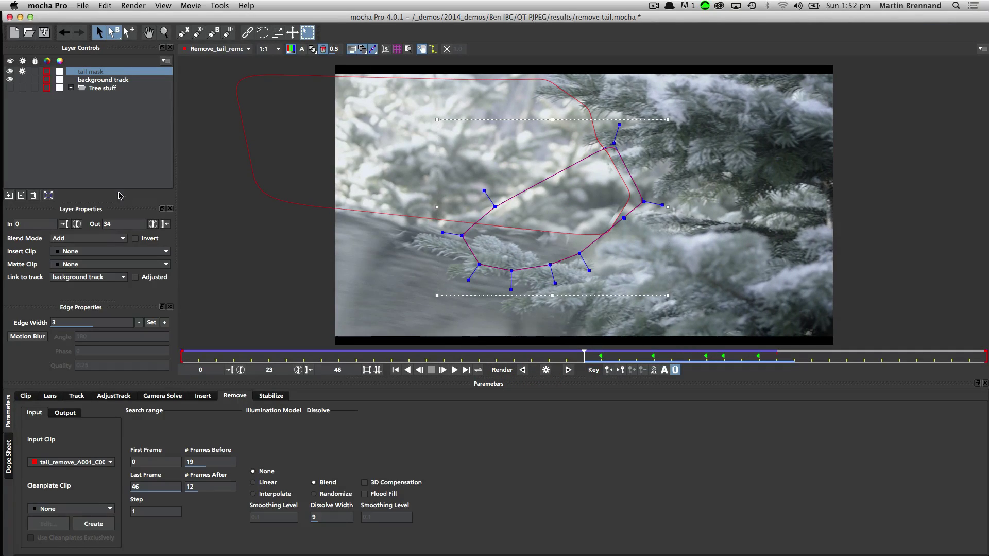
- Set the tail mask layer's in point to frame 24
left_click(64, 224)
left_click_drag(581, 362, 602, 358)
left_click(65, 224)
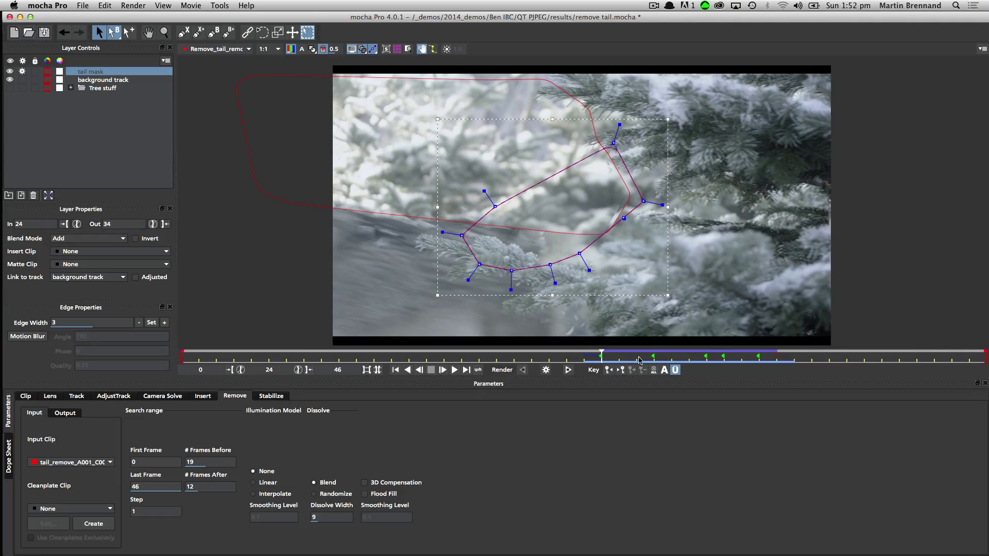
- Turn off the stabilized view, review the rendered frames around frame 26, and save the project
left_click_drag(719, 368, 654, 353)
left_click(421, 49)
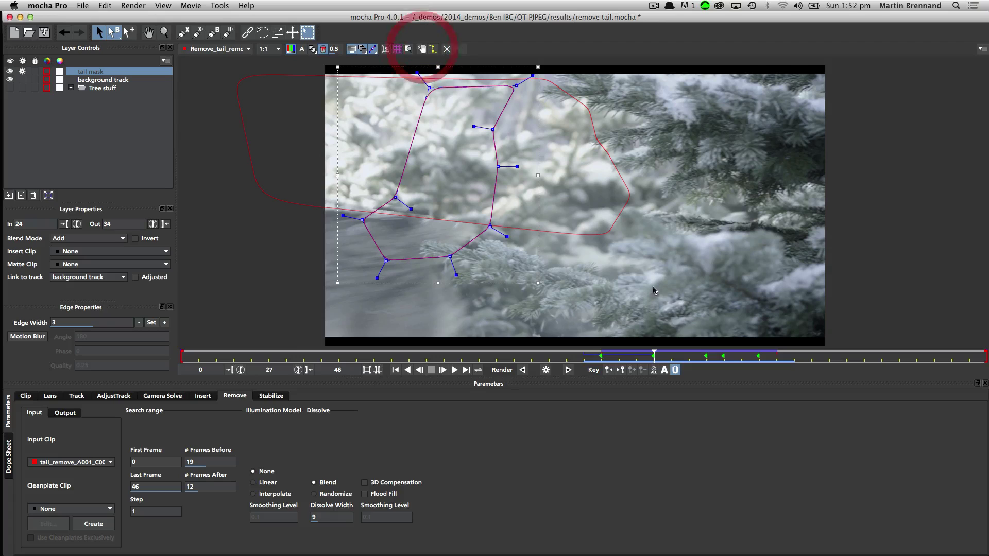
left_click_drag(654, 355, 632, 328)
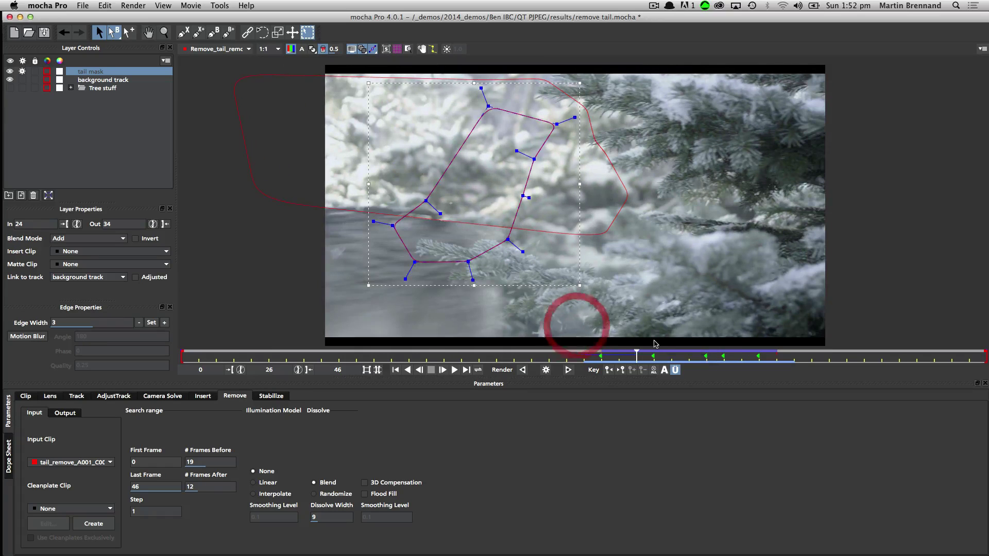
key("super+s")
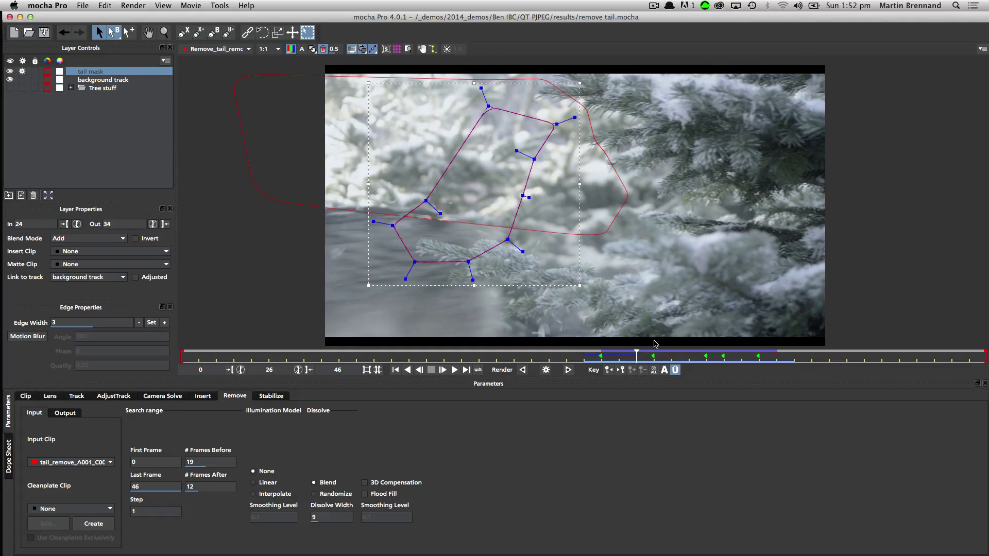
- Switch to After Effects, bring up the tail_remove_A001_C008_1022Q6 composition, and import Remove_tail_remove_A001_C008_1022Q3_23.tif as a TIFF sequence
key("super+Tab")
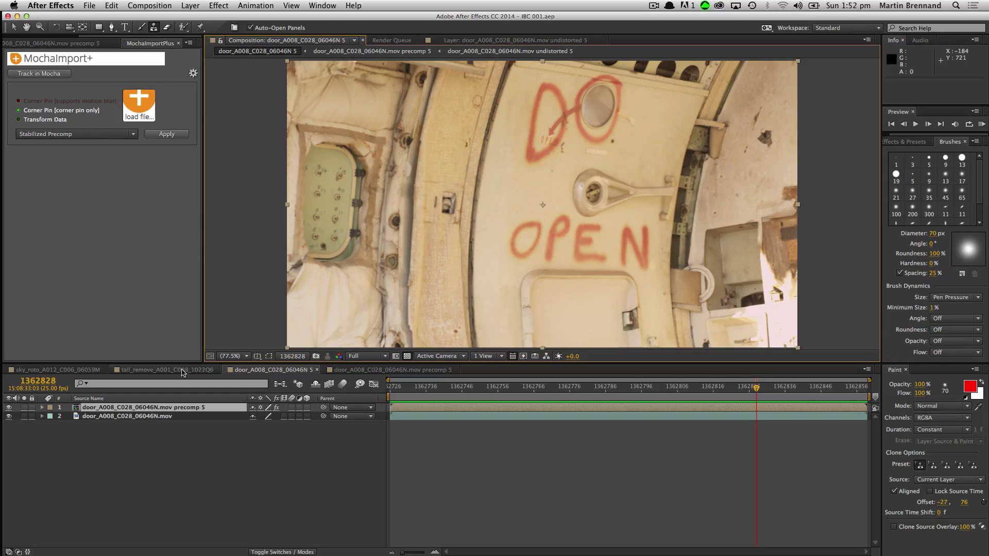
left_click(182, 370)
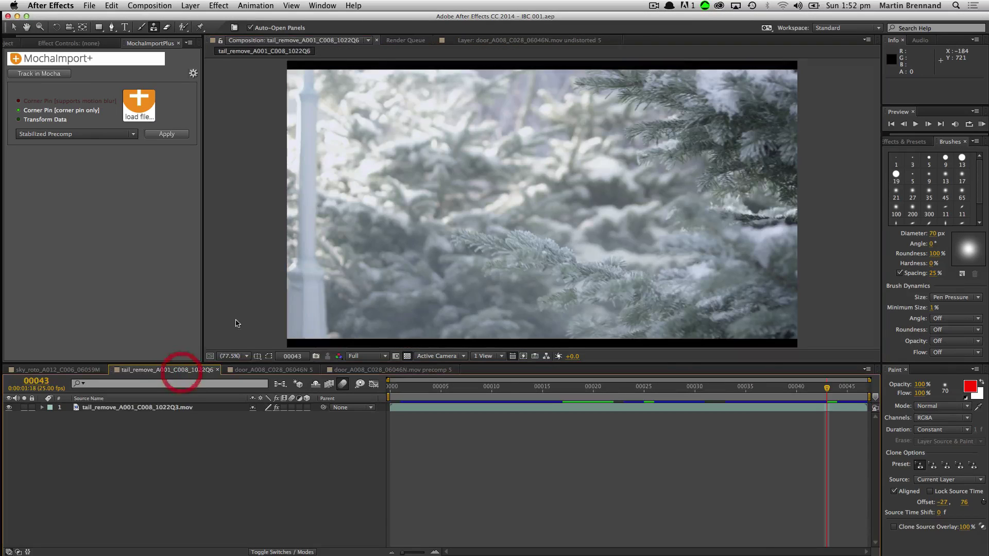
left_click(8, 44)
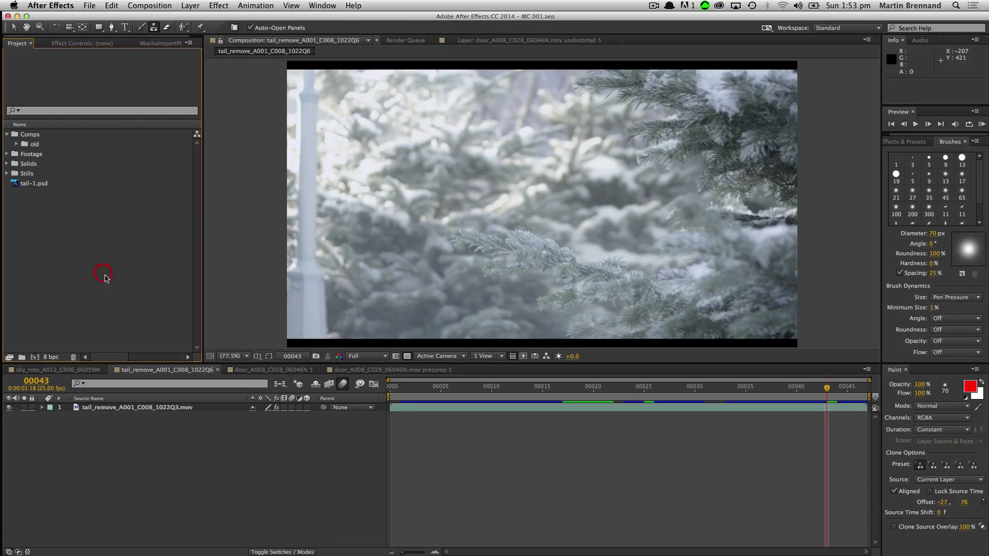
double_click(87, 253)
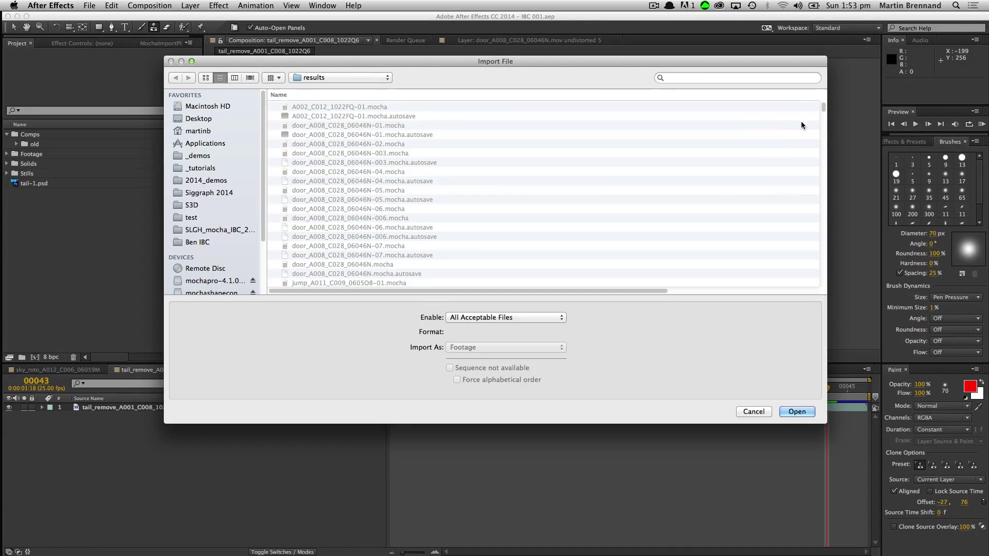
left_click_drag(822, 107, 790, 258)
left_click(360, 182)
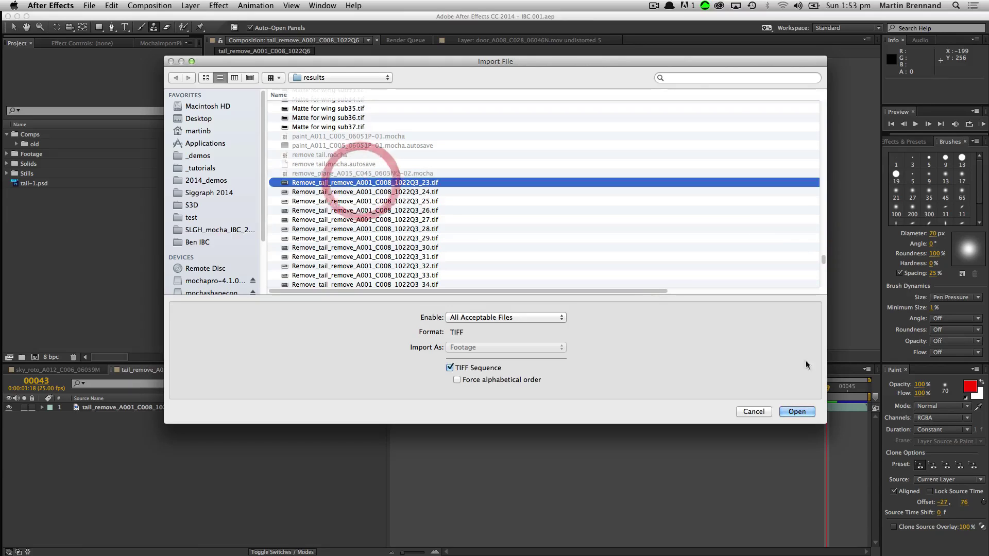
left_click(809, 412)
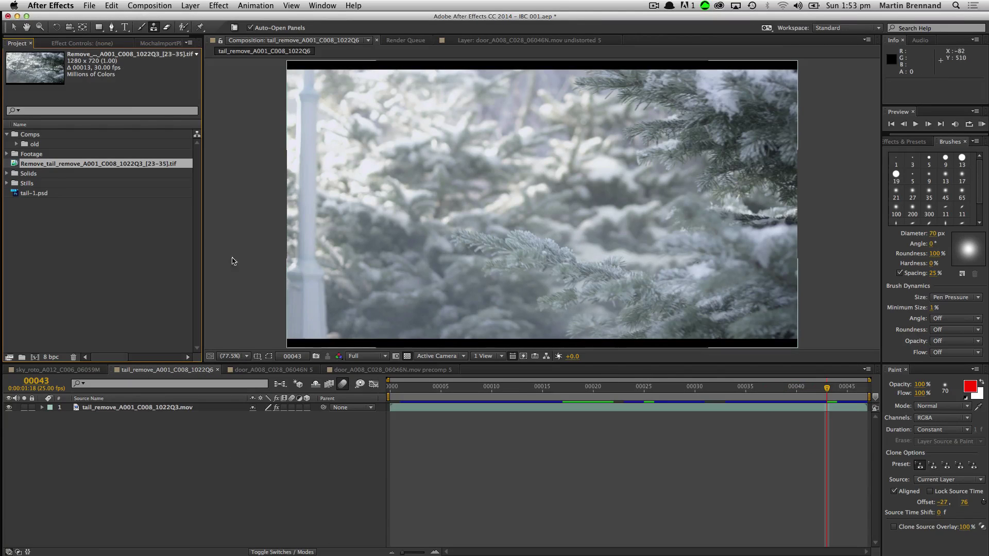
- Add the imported removal sequence above the original clip in the composition and shift it to start at frame 23
left_click_drag(58, 164, 103, 409)
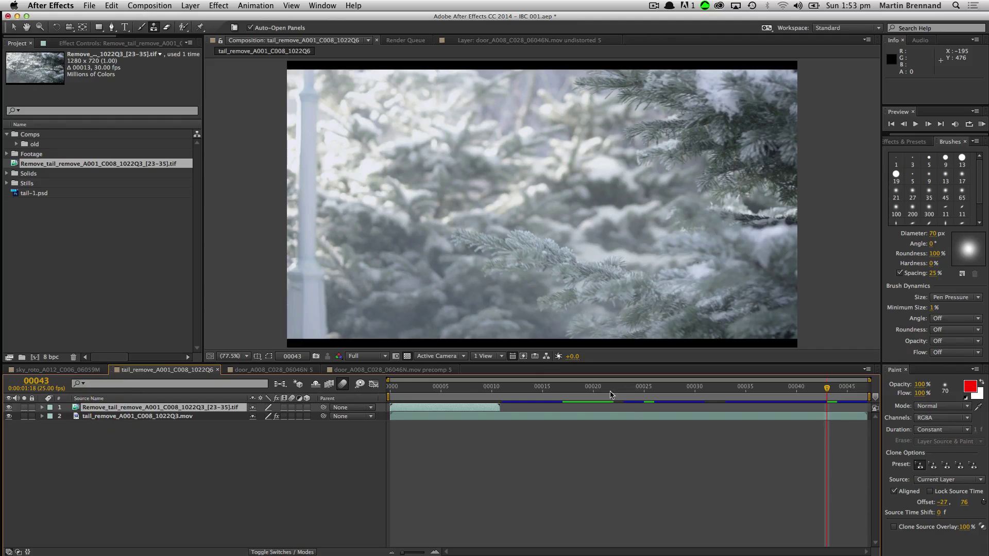
left_click(615, 394)
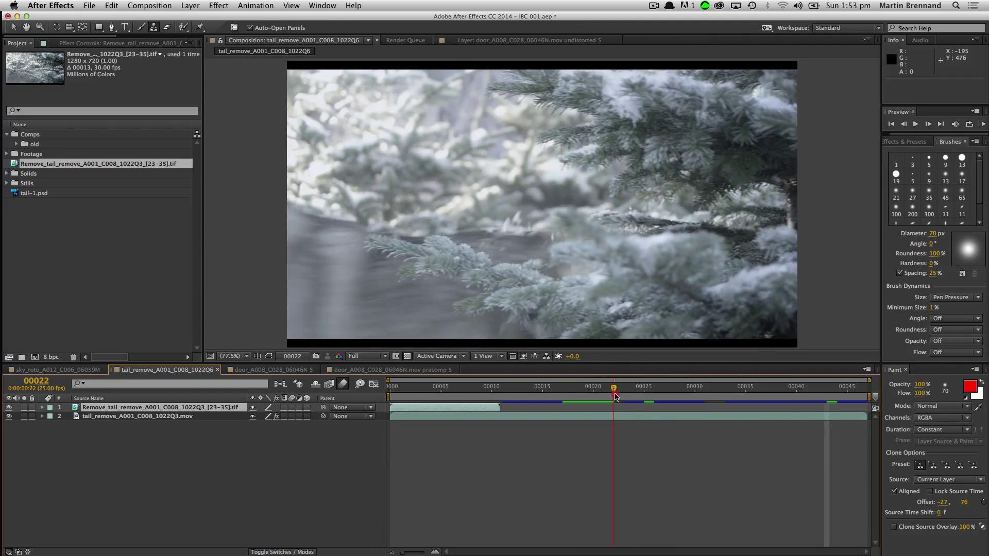
left_click_drag(614, 396, 624, 396)
left_click_drag(472, 407, 702, 419)
left_click_drag(622, 393, 644, 389)
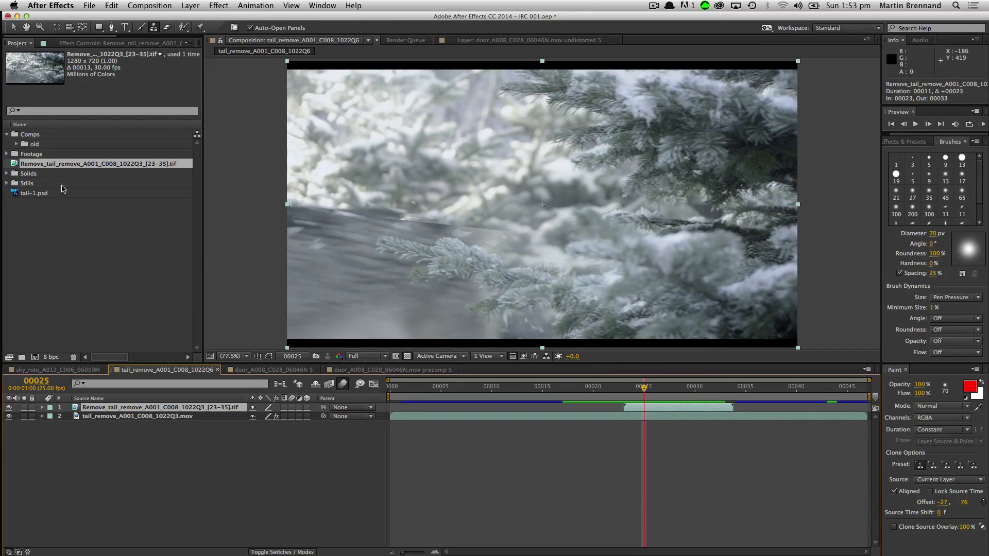
- Interpret the imported TIFF sequence at 25 frames per second and extend its layer's end to cover the remaining frames
left_click(9, 357)
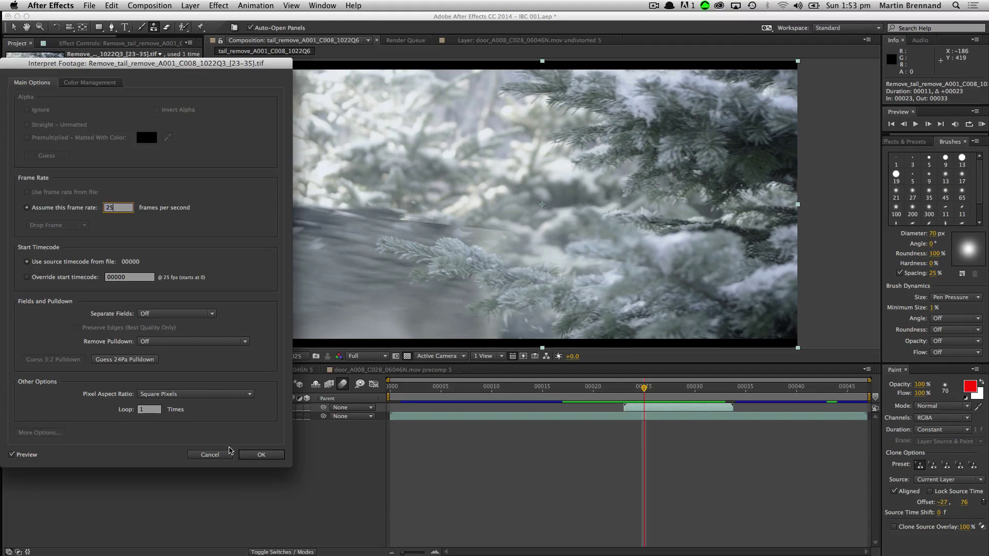
left_click(261, 455)
left_click_drag(737, 407, 818, 409)
- Add tail-1.psd as the uppermost layer of the composition and trim its start to frame 23
left_click_drag(645, 391, 704, 387)
left_click_drag(36, 193, 137, 408)
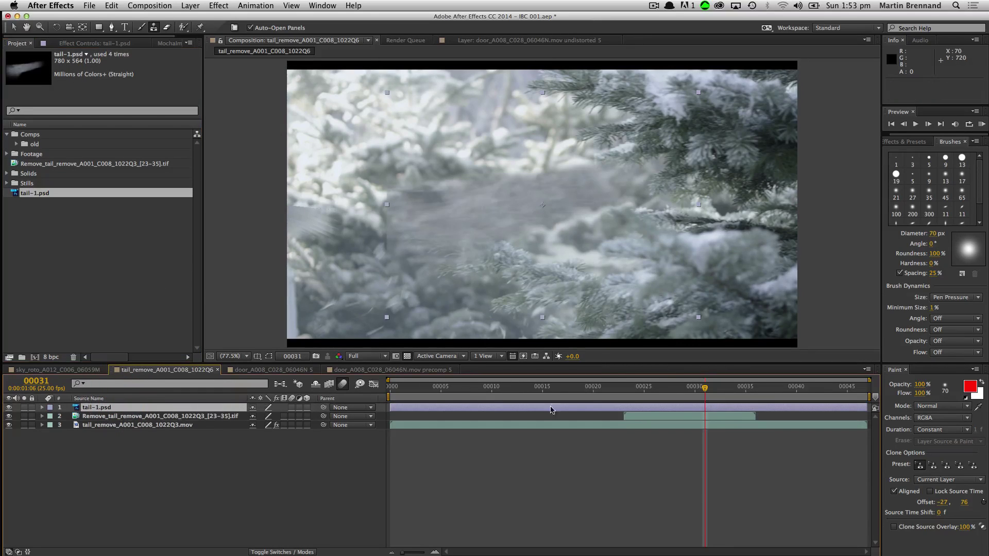
left_click_drag(622, 394, 623, 395)
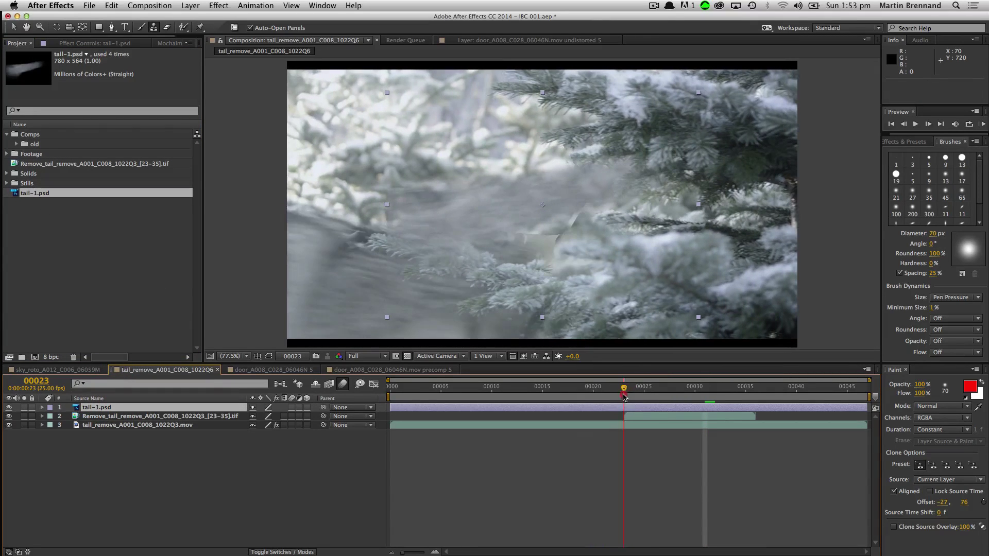
left_click_drag(390, 408, 623, 413)
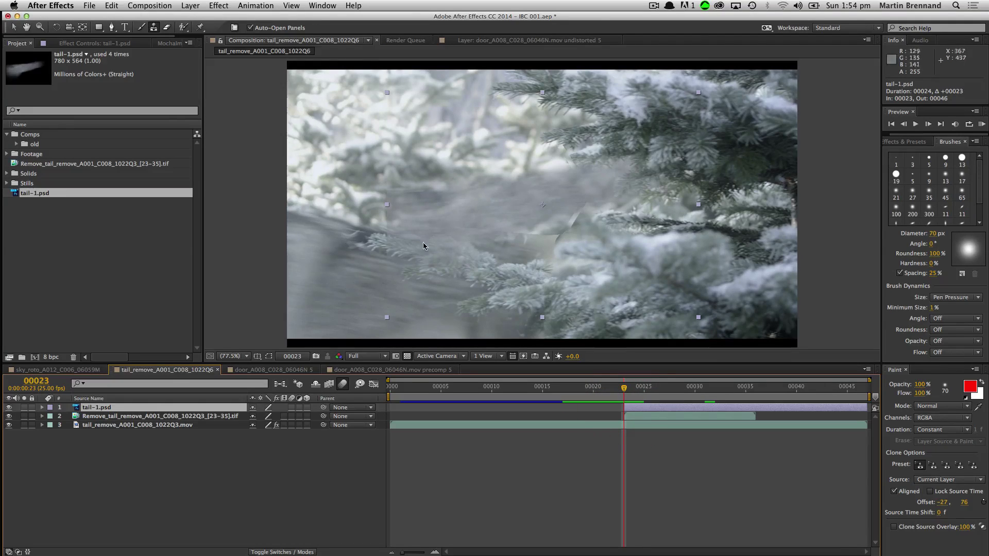
- Move the tail layer's anchor point to the tail's base, about 276, 427, and set position and rotation keyframes at frame 23
key("y")
left_click_drag(536, 212, 406, 231)
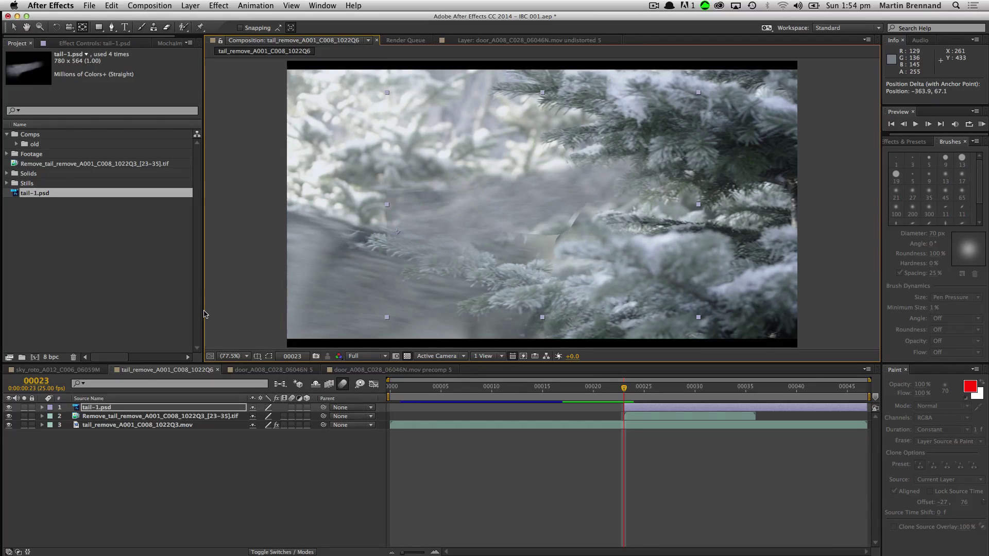
key("super+shift+p")
key("Return")
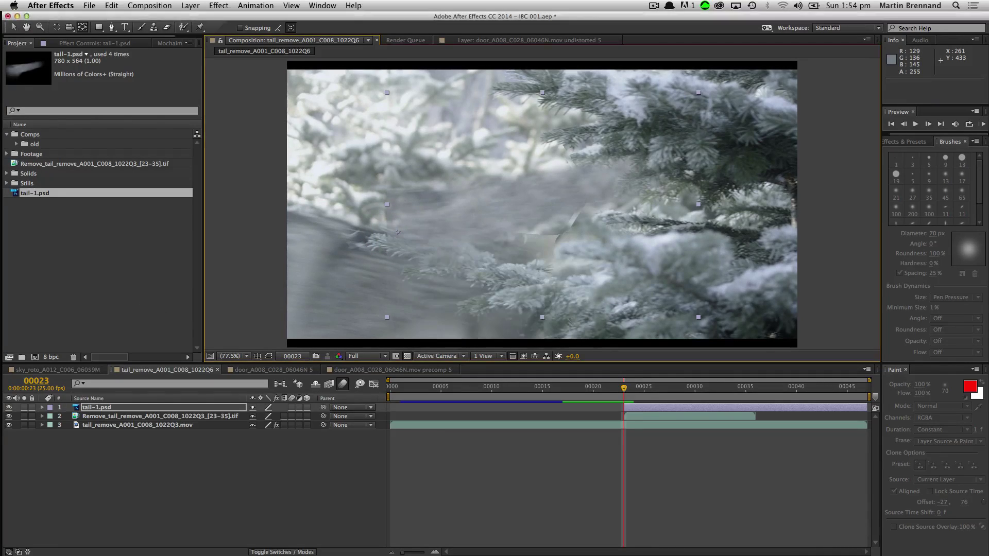
key("u")
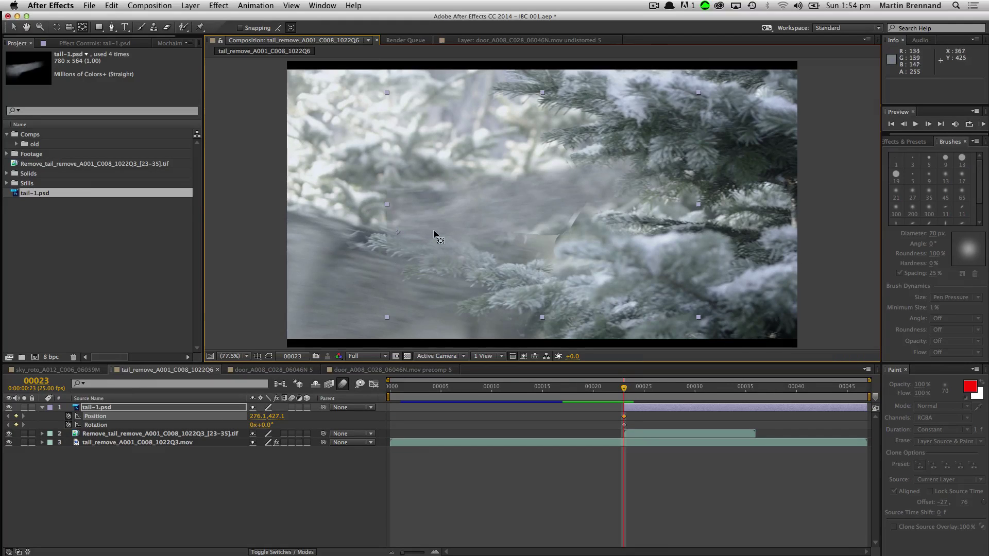
- At frame 23, reposition the tail to about 325, 530 and rotate it to 2.7°
key("v")
left_click_drag(446, 221, 499, 257)
key("w")
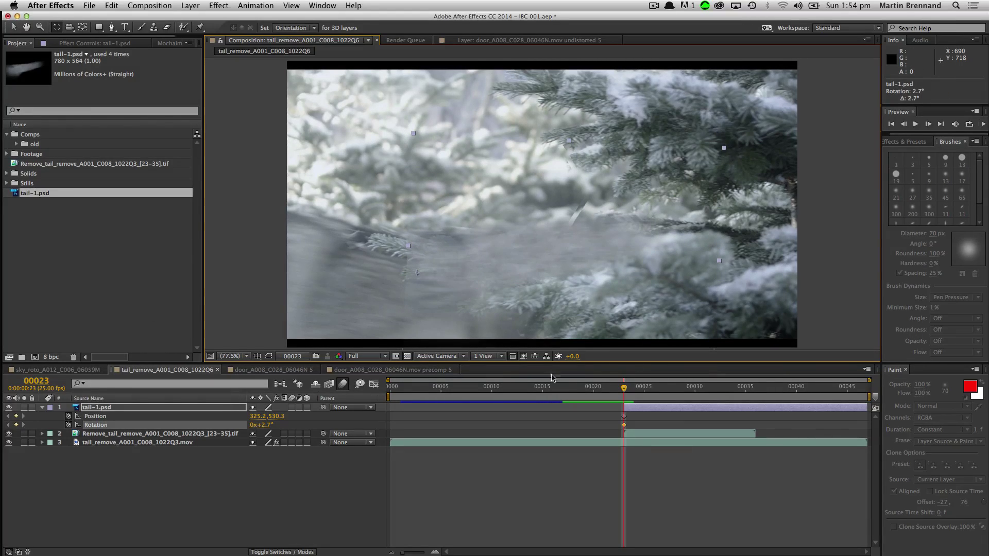
- At frame 30, shift the tail leftward past the picture's edge, rotate it to 6.8°, and reveal its rotation keyframes
left_click_drag(625, 387, 695, 387)
key("v")
left_click_drag(552, 272, 411, 233)
key("u")
key("w")
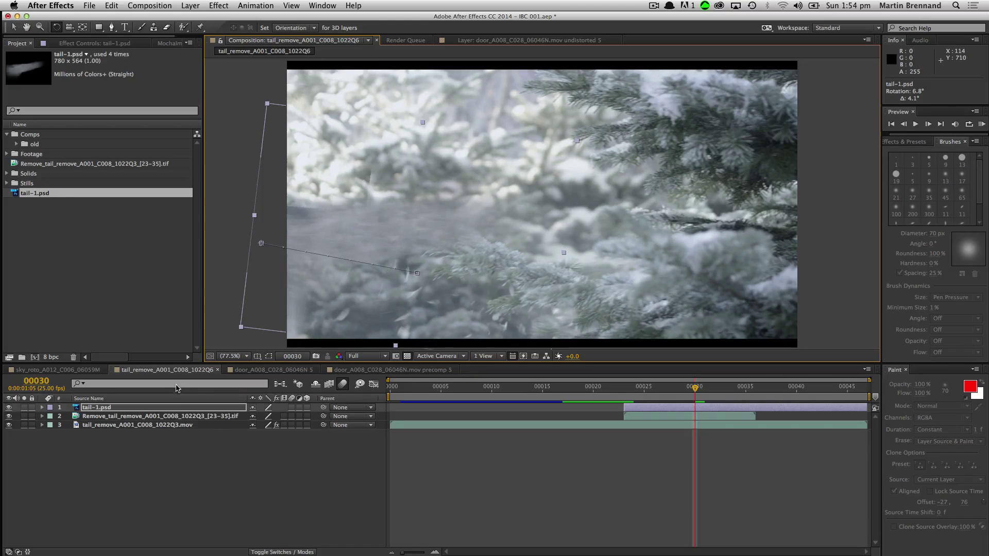
left_click(166, 407)
key("r")
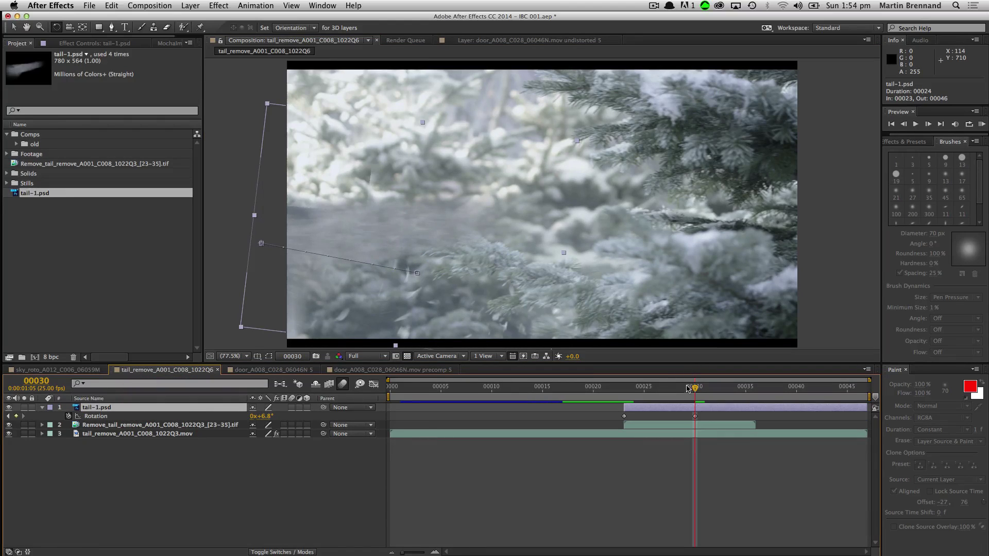
- At frame 34, move the tail fully out of the picture to about -613, 452 and trim the layer's end there
left_click_drag(696, 389, 736, 389)
key("v")
left_click_drag(446, 246, 227, 243)
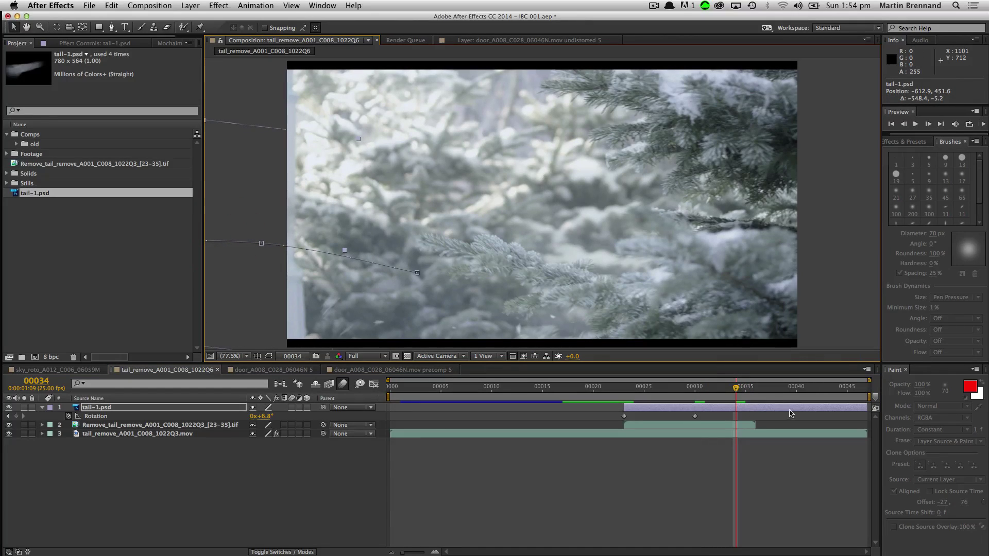
left_click(749, 409)
key("alt+bracketright")
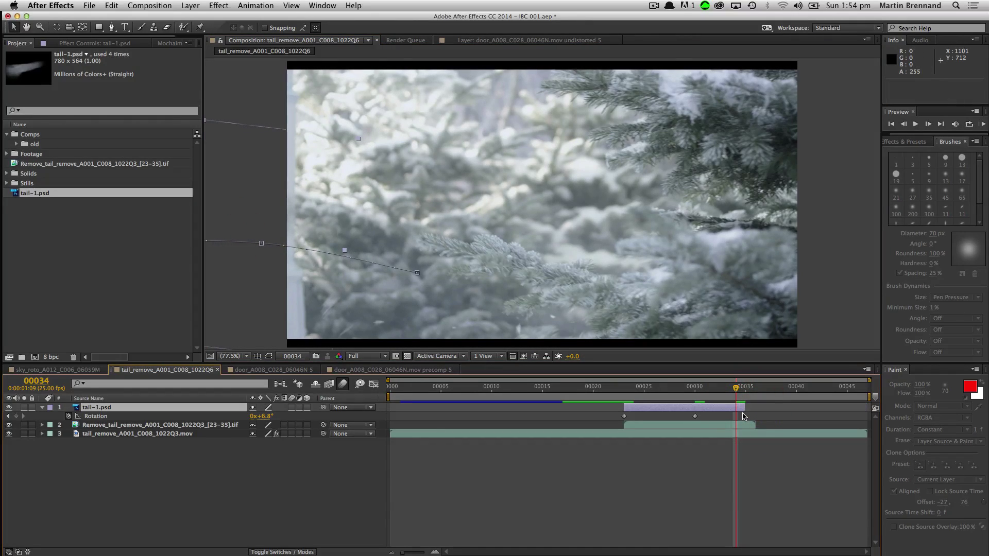
- Refine the tail's position keyframes to about 266, 495 at frame 24 and about 316, 536 at frame 23
left_click_drag(734, 388, 643, 353)
mouse_move(448, 254)
left_mouse_down()
mouse_move(450, 265)
mouse_move(444, 246)
left_mouse_up()
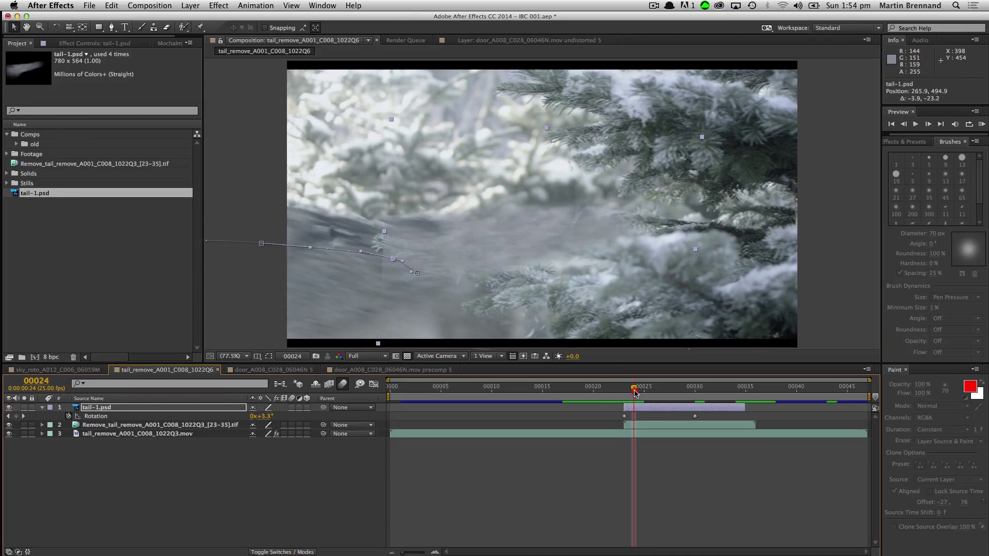
key("p")
left_click(622, 388)
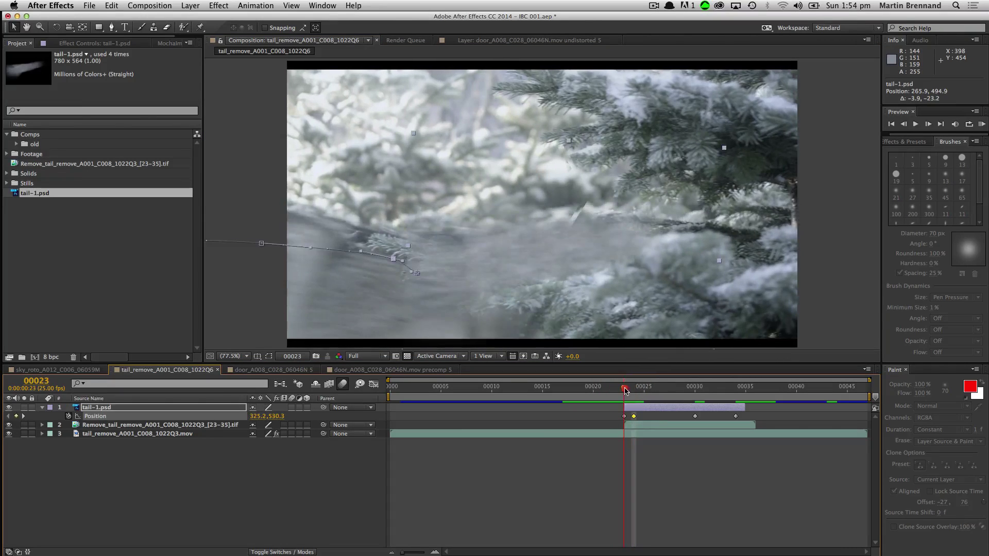
mouse_move(453, 256)
left_mouse_down()
mouse_move(439, 258)
mouse_move(472, 285)
mouse_move(457, 259)
mouse_move(470, 251)
mouse_move(460, 251)
left_mouse_up()
- Enable motion blur for the tail-1.psd layer and check the tail's movement between frames 26 and 29
left_click_drag(625, 389, 666, 389)
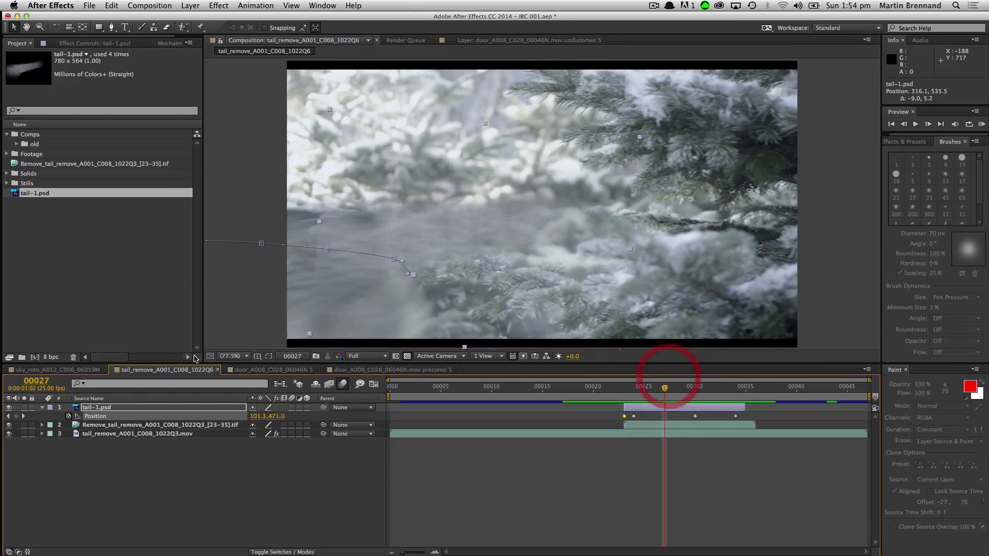
left_click(291, 408)
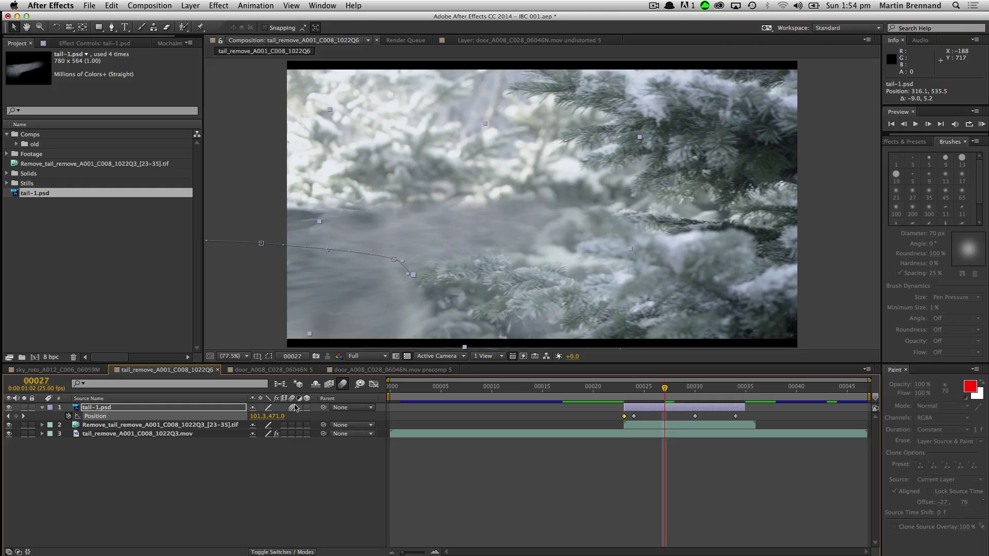
left_click_drag(659, 386, 684, 386)
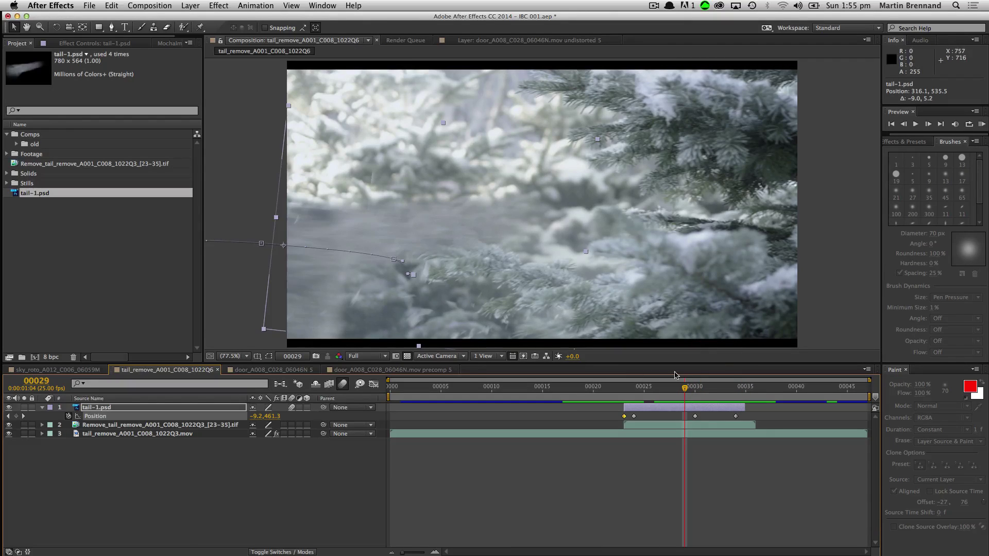
left_click_drag(673, 390, 653, 382)
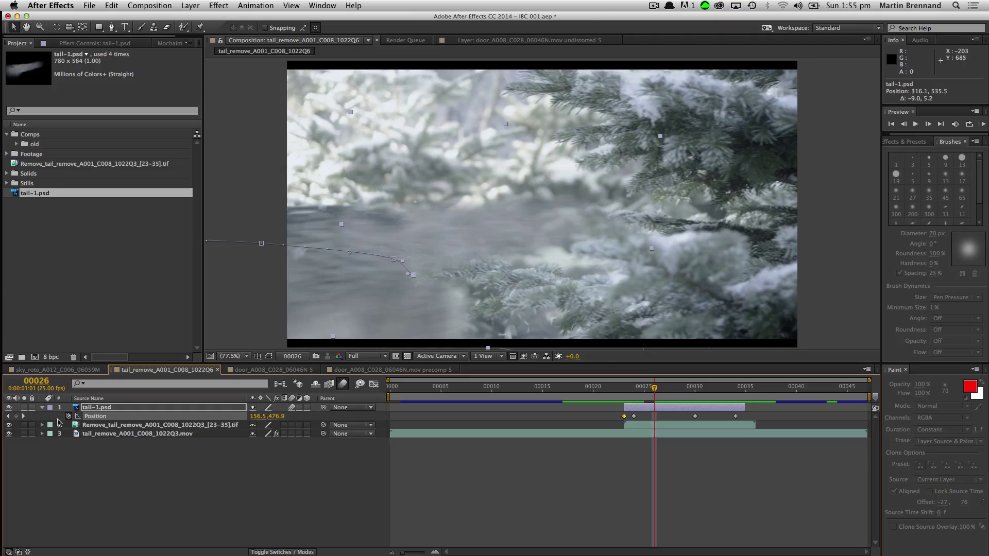
- Briefly solo the original clip at frame 26 to compare the foreground branch with the composite
left_click(24, 434)
left_click(26, 434)
left_click(26, 435)
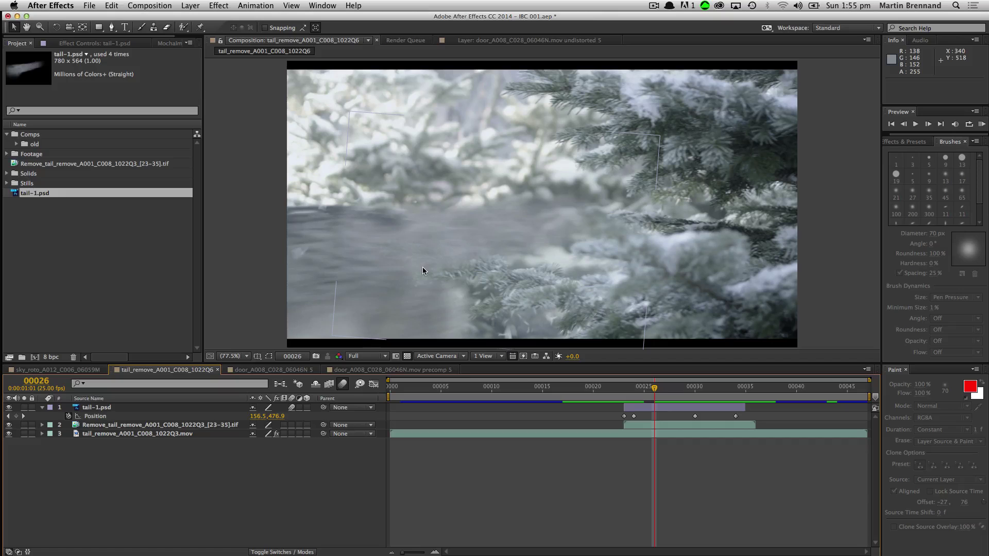
- Switch to mocha Pro, show the Track parameters, hide the tail mask and background track layers, and view the original clip
key("super+Tab")
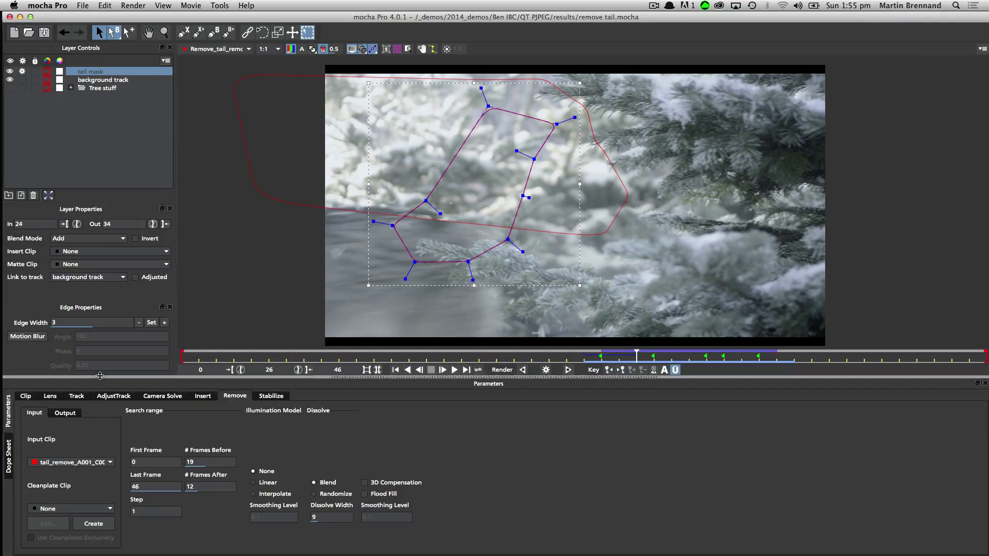
left_click(78, 397)
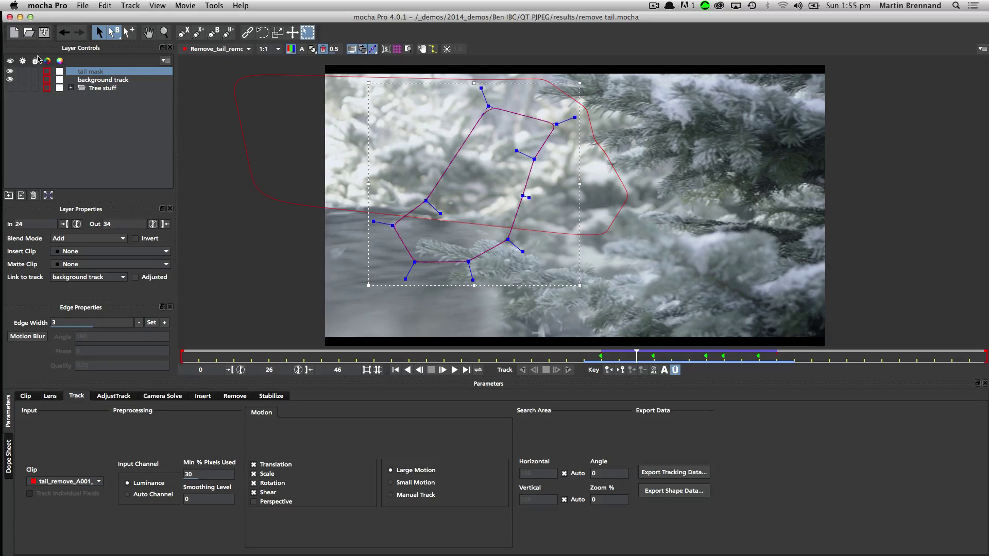
left_click(10, 71)
left_click(10, 79)
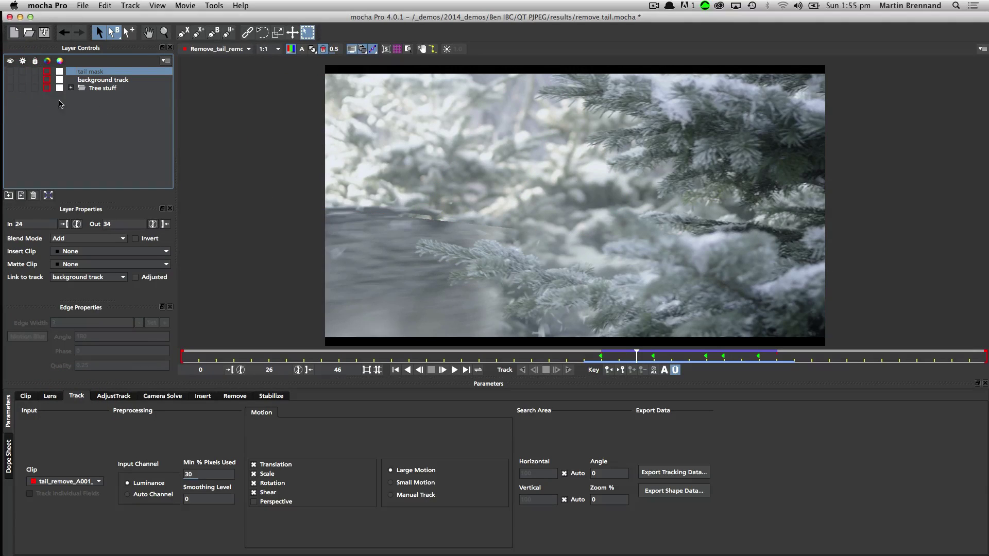
left_click(220, 56)
left_click(216, 59)
- Draw a closed X-spline on a new layer around the foreground branch at frame 26
left_click(183, 32)
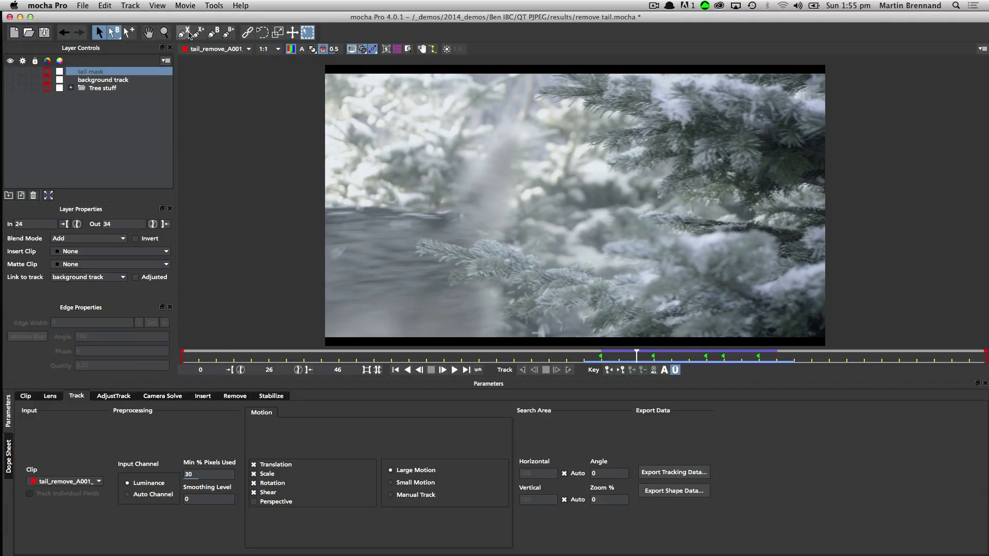
left_click(548, 266)
left_click(534, 254)
left_click(521, 252)
left_click(507, 246)
left_click(494, 238)
left_click(474, 238)
left_click(468, 247)
left_click(432, 237)
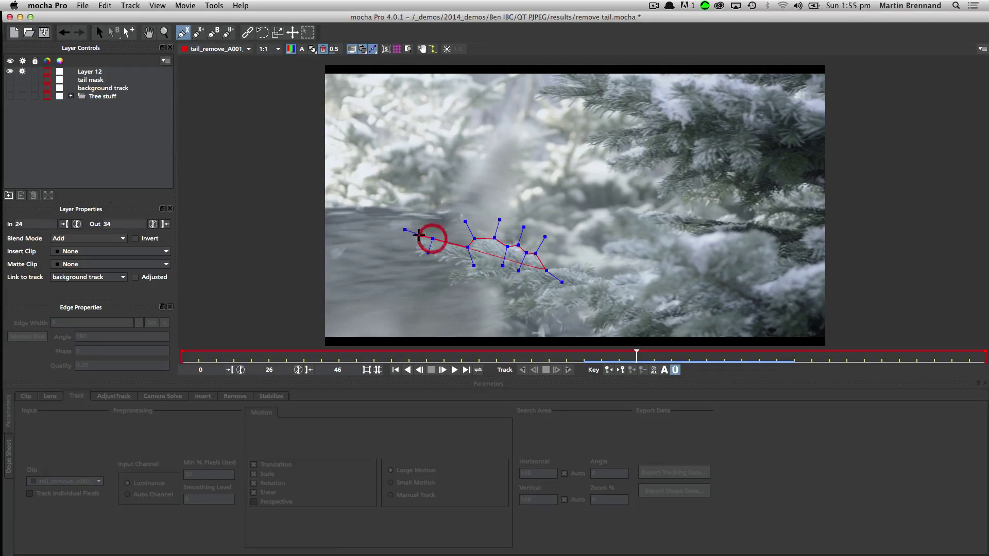
left_click(410, 253)
left_click(425, 262)
left_click(452, 270)
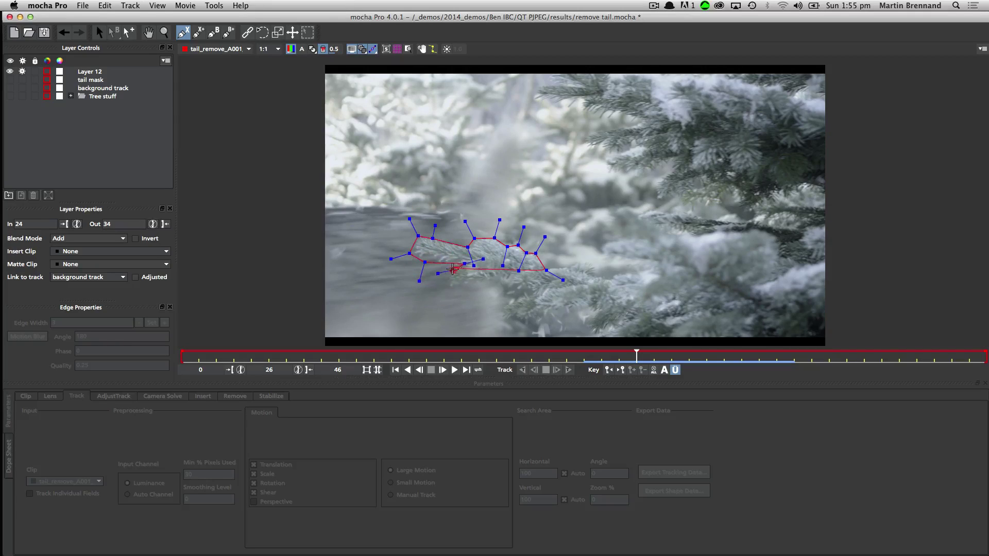
left_click(462, 284)
left_click(480, 280)
left_click(507, 285)
left_click(523, 291)
right_click(587, 324)
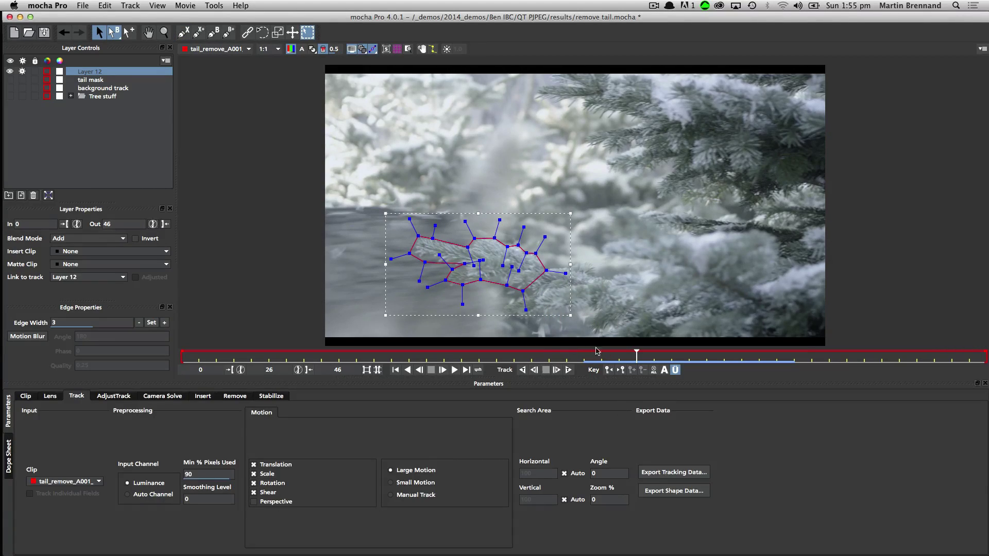
- Track the branch layer forward and backward from frame 26 over the whole clip and review the resulting track
left_click(569, 370)
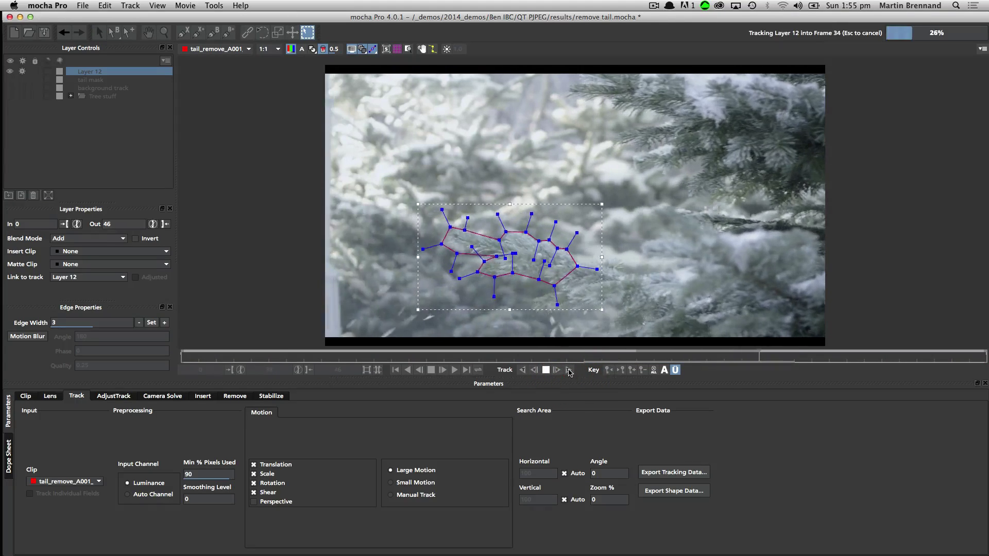
left_click(637, 354)
left_click(521, 370)
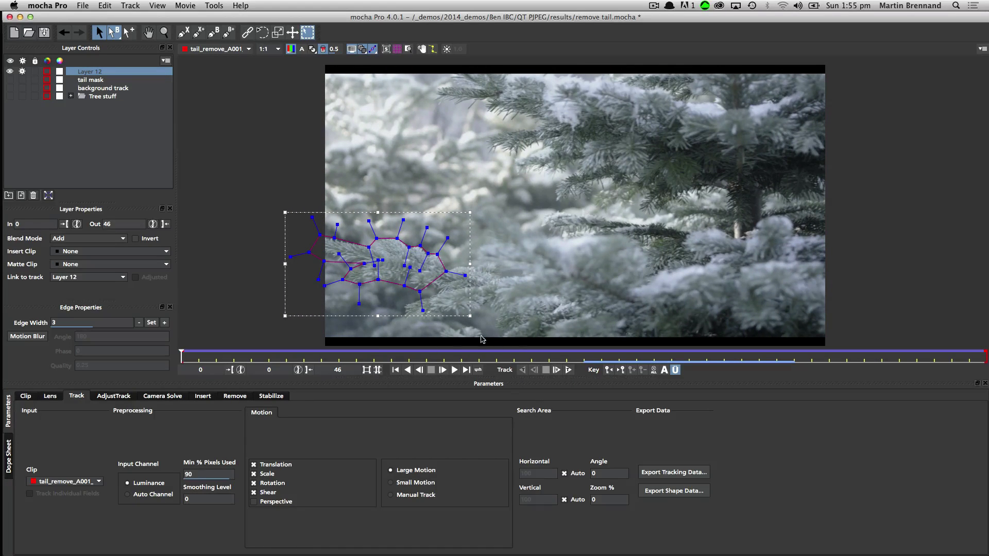
left_click_drag(299, 354, 654, 349)
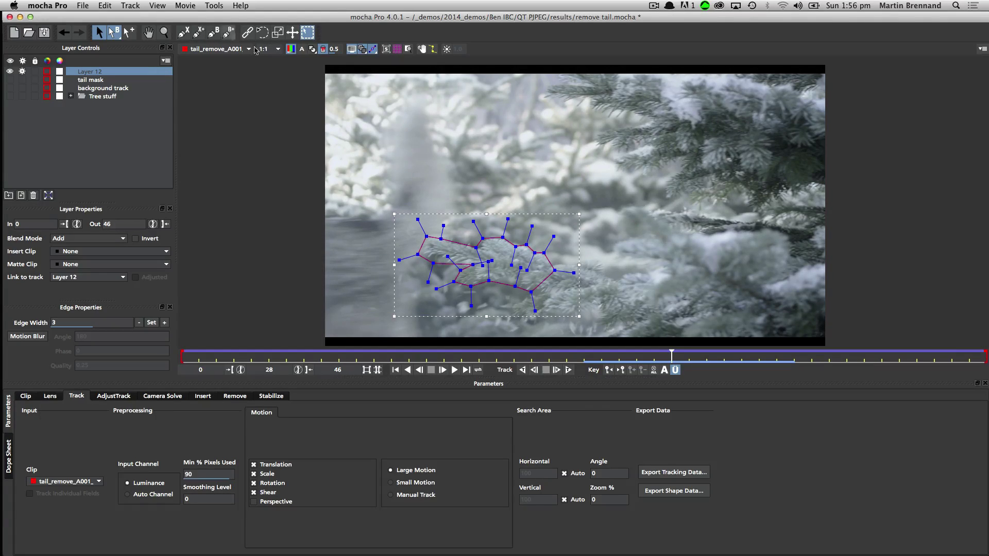
- At frame 28, extend the branch spline toward the lower right, adding points to follow the branch, and check it through frame 32
left_click_drag(574, 269, 640, 342)
left_click(129, 32)
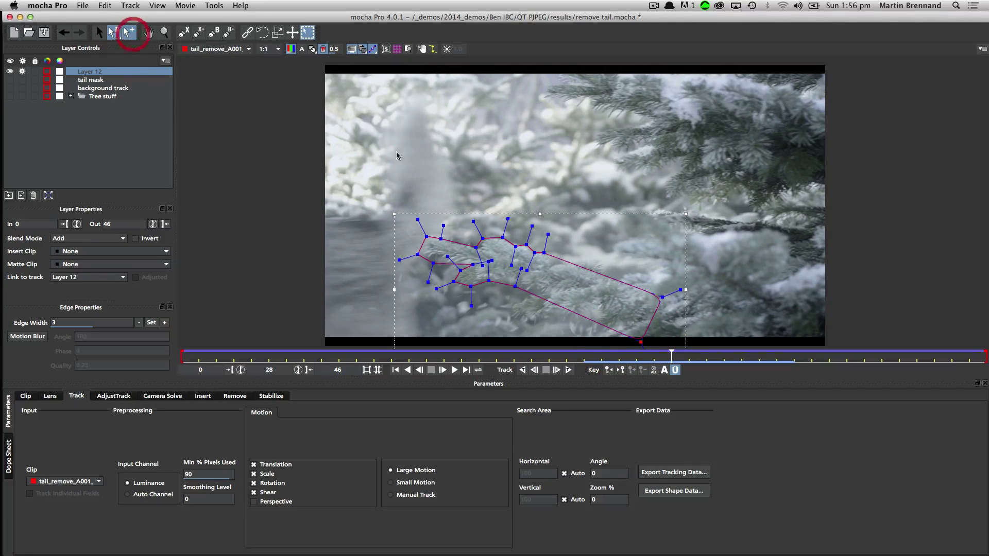
left_click(593, 260)
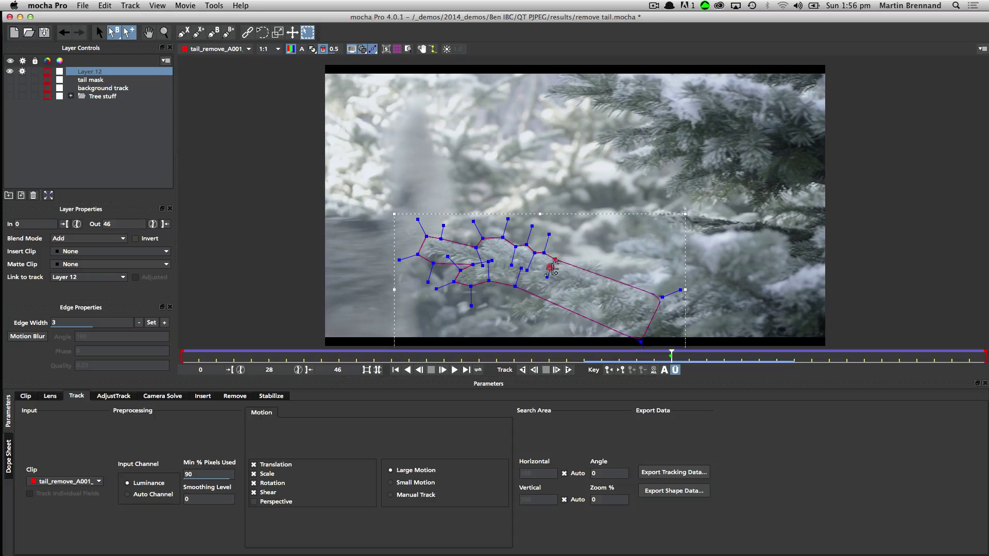
left_click_drag(553, 303, 609, 325)
left_click_drag(662, 298, 693, 318)
left_click(601, 272)
left_click_drag(671, 355, 740, 367)
- Export the selected branch layer's shape data to the clipboard in the mocha shape data for AE format
left_click(683, 495)
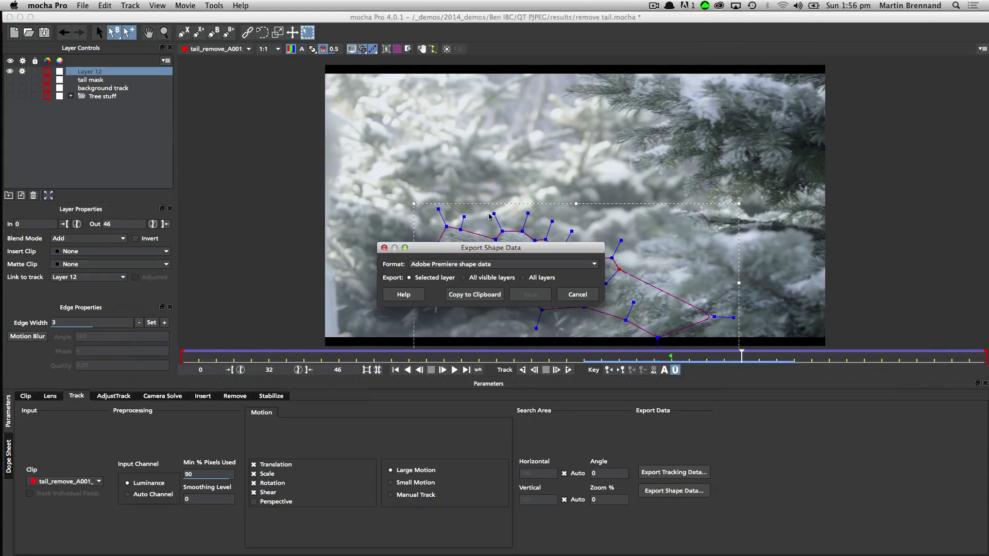
left_click(523, 268)
left_click_drag(522, 248, 563, 123)
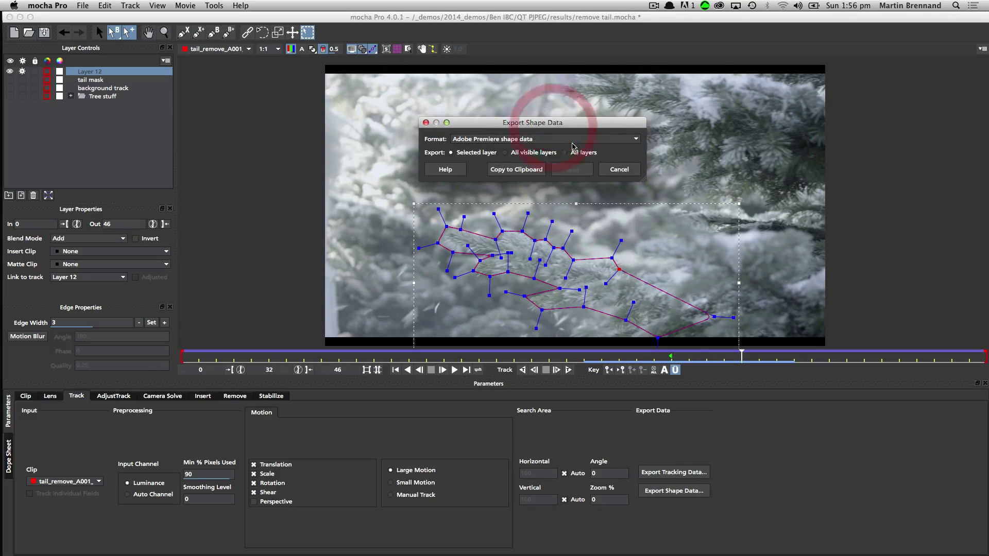
left_click(575, 139)
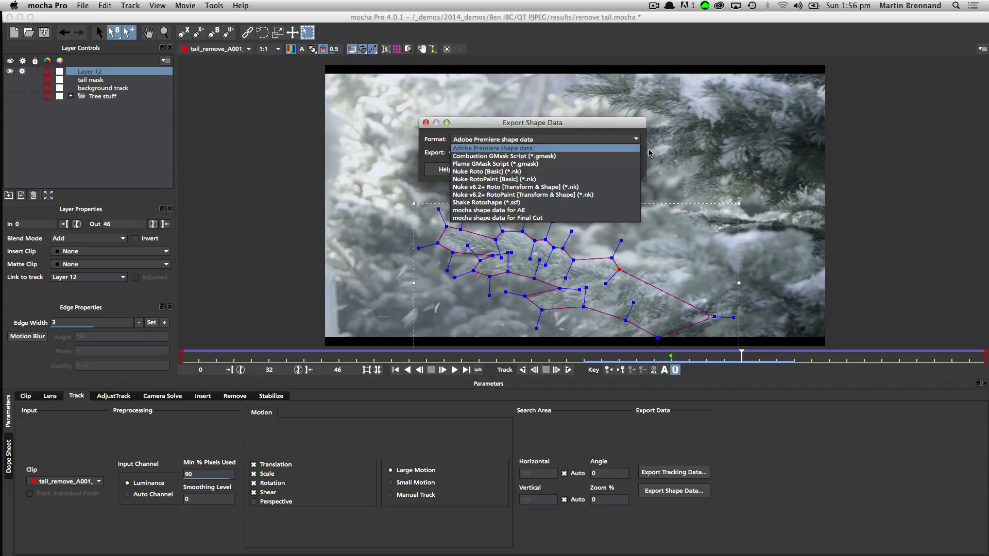
left_click(501, 211)
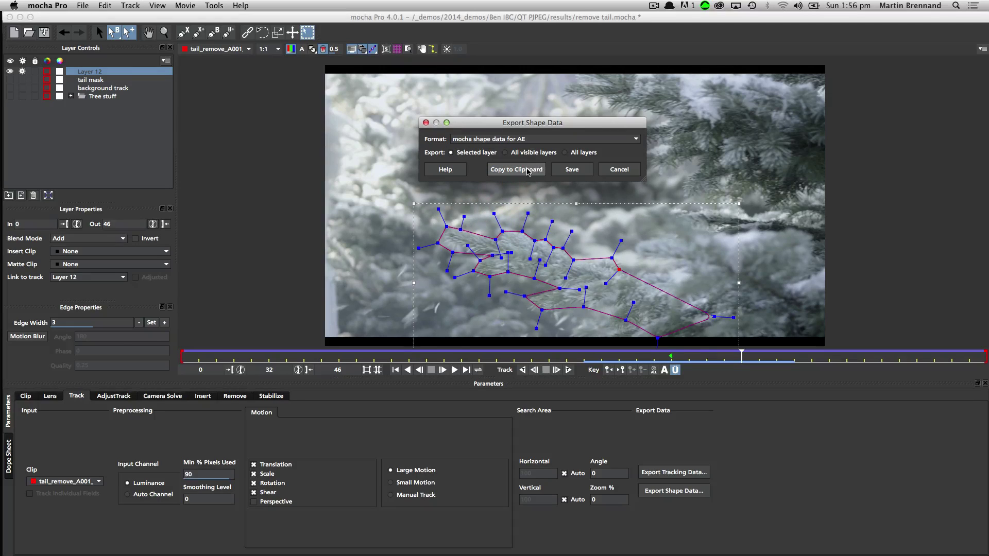
left_click(515, 174)
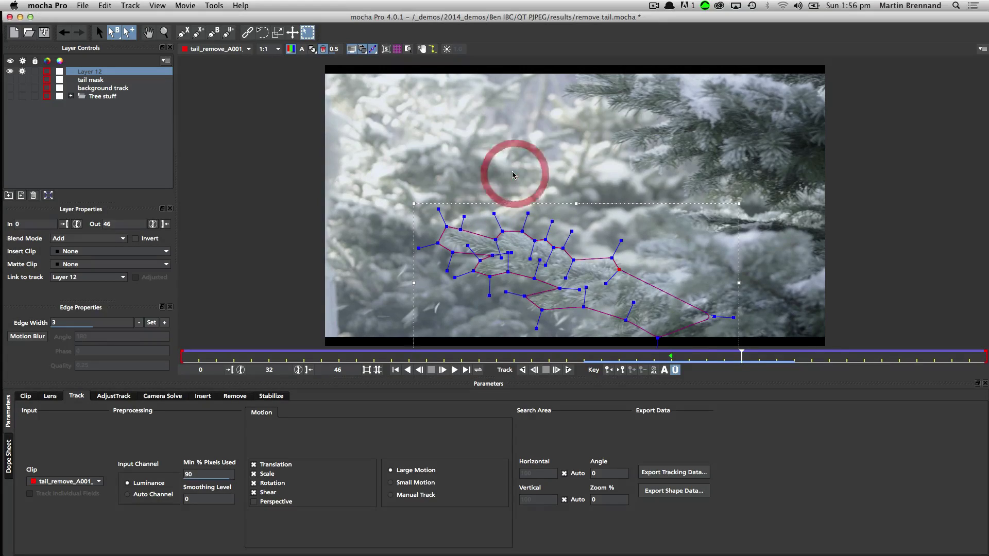
- Switch to After Effects, go to frame 0, duplicate the tail_remove_A001_C008_1022Q3.mov layer and place the copy above tail-1.psd
key("super+Tab")
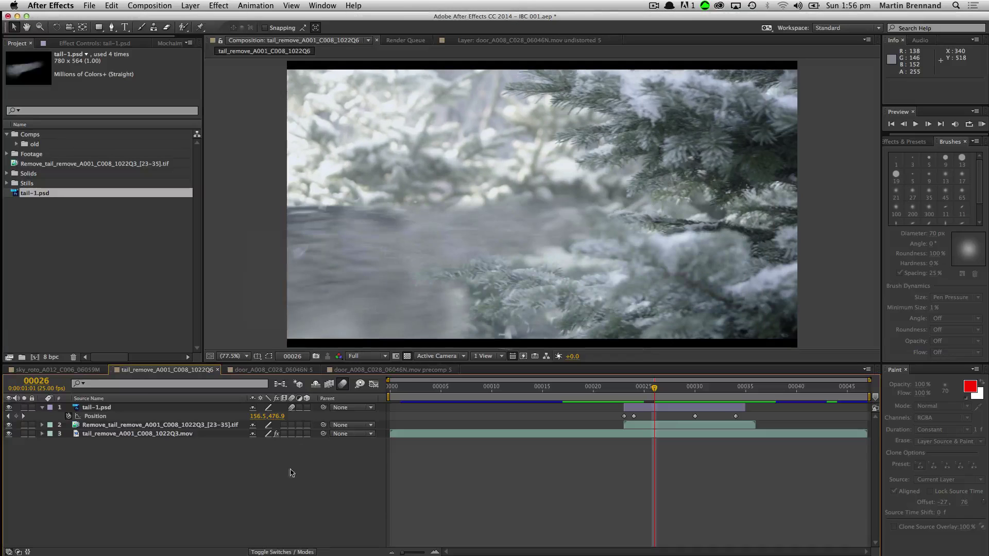
left_click_drag(401, 393, 309, 402)
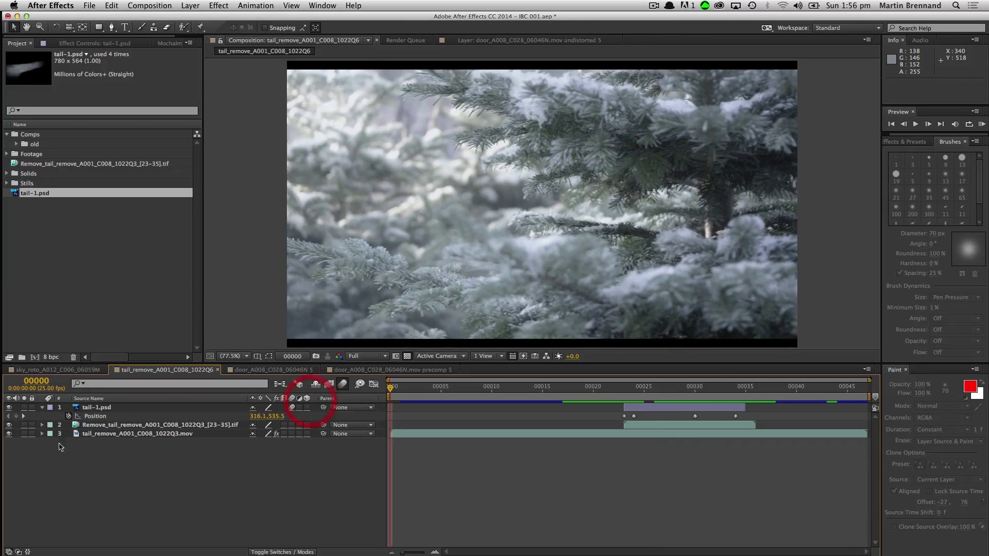
left_click(113, 434)
key("super+d")
left_click_drag(154, 433, 127, 405)
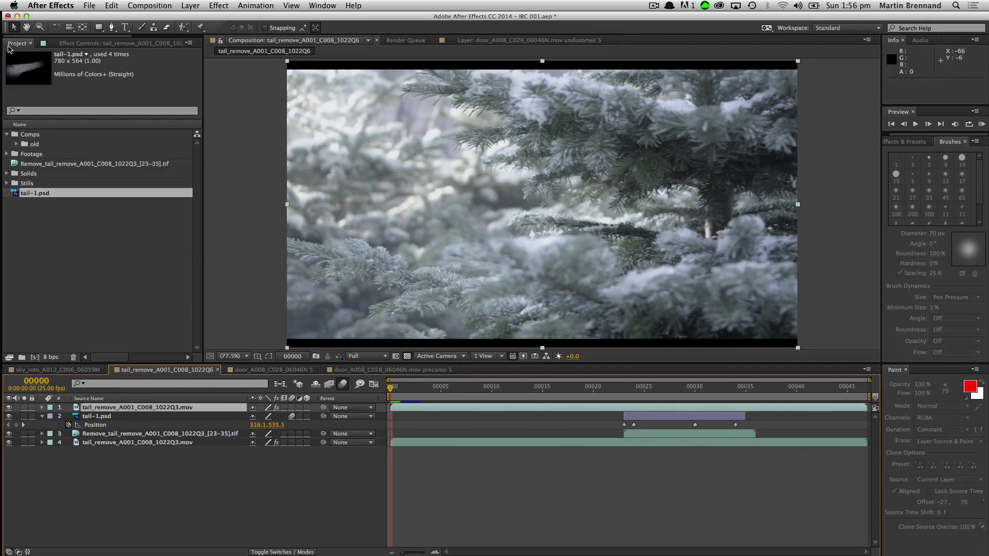
- Paste the mocha mask onto the duplicated top layer at frame 0, solo the layer and check the cutout at frame 33
left_click(90, 5)
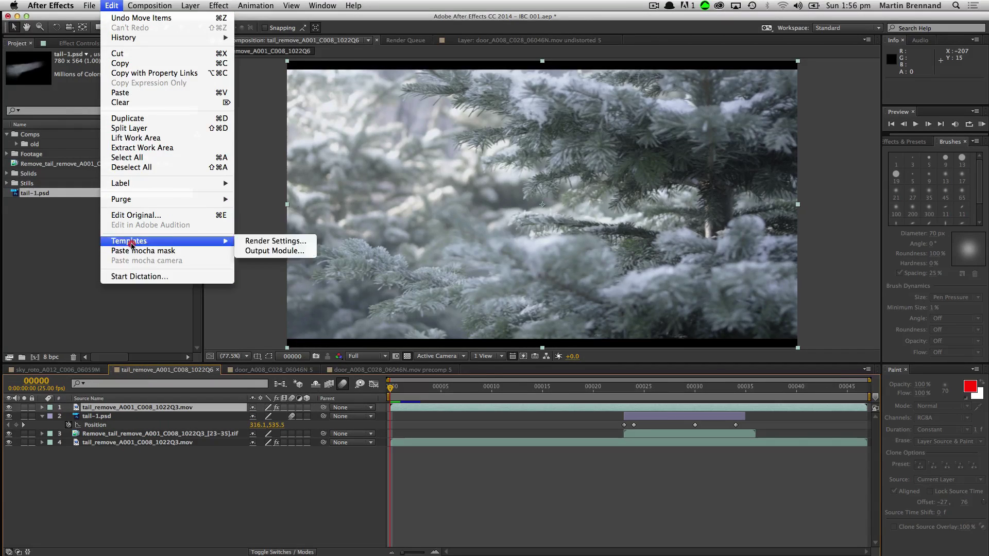
left_click(134, 246)
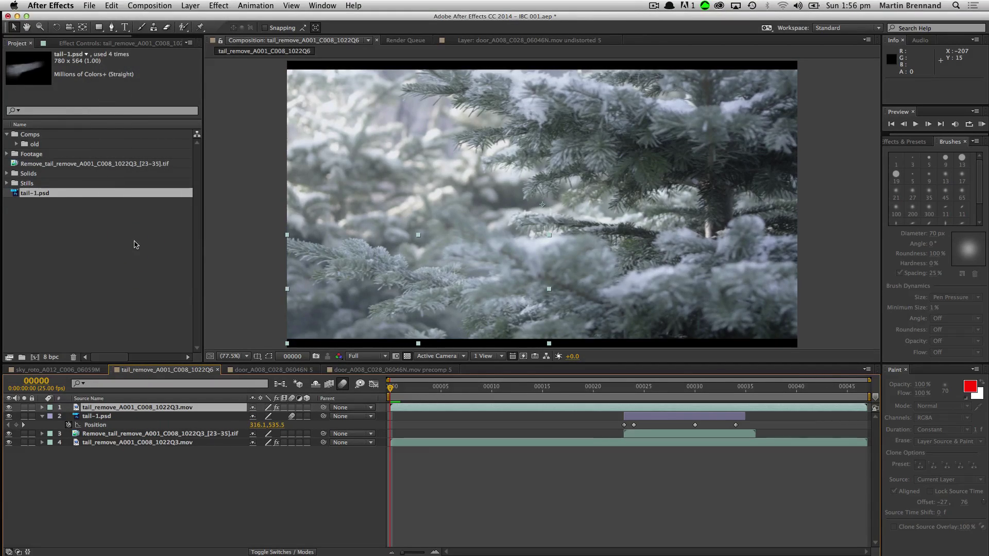
left_click(25, 408)
left_click_drag(397, 389, 725, 391)
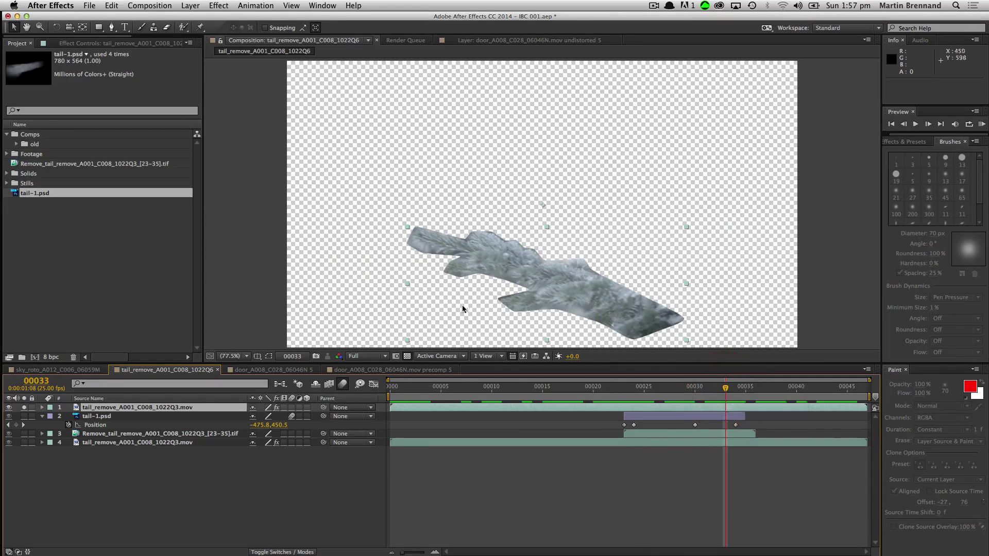
- Reveal the top layer's mask properties and set the Layer 12 mask feather to 12 pixels and its expansion to -3 pixels
key("m")
key("m")
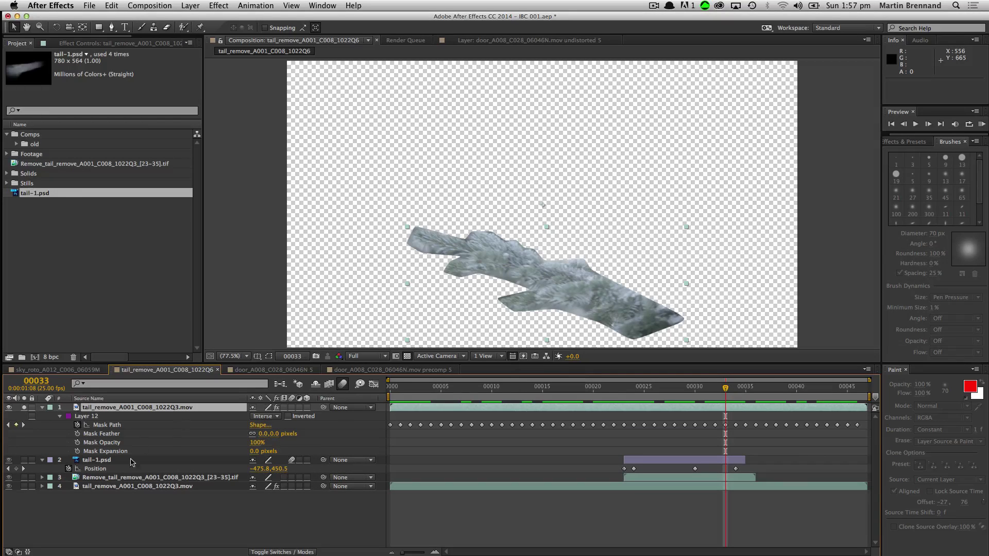
left_click(86, 416)
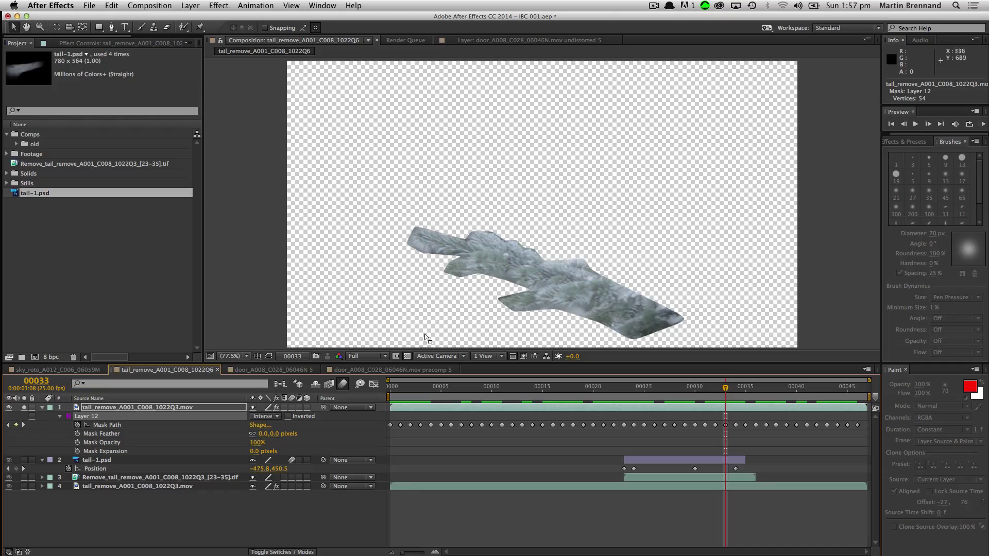
left_click_drag(274, 438, 256, 451)
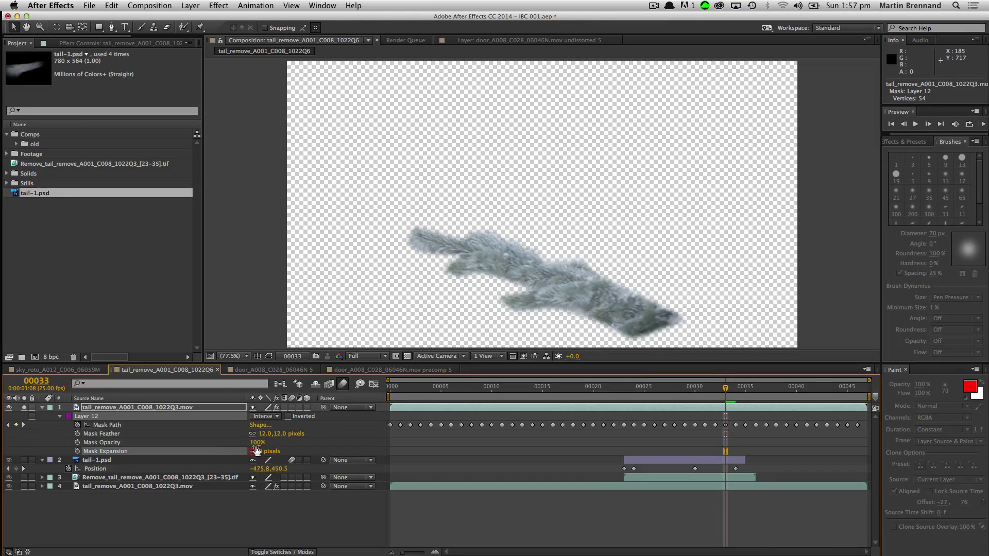
- Enable motion blur on the masked branch layer and unsolo it to view the full composite
left_click(292, 408)
left_click(24, 408)
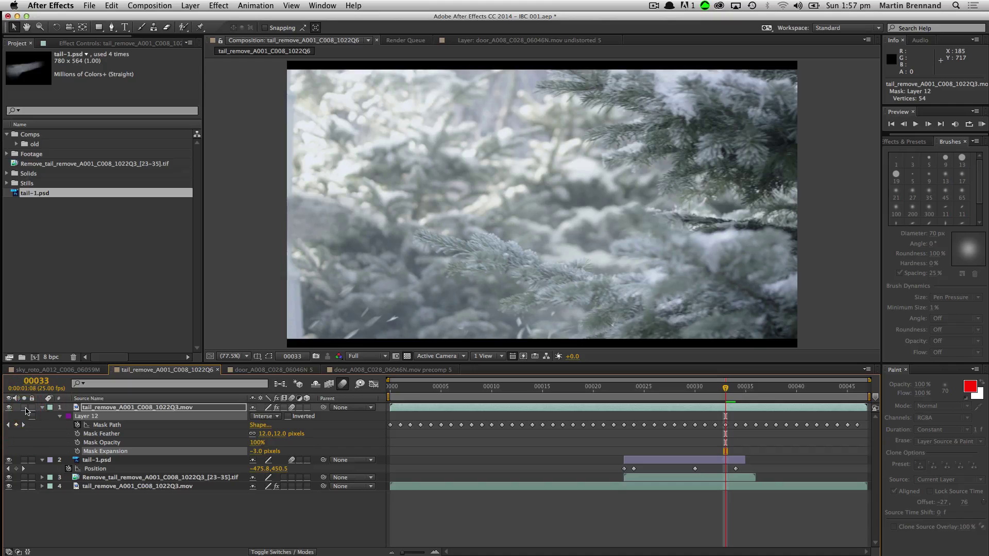
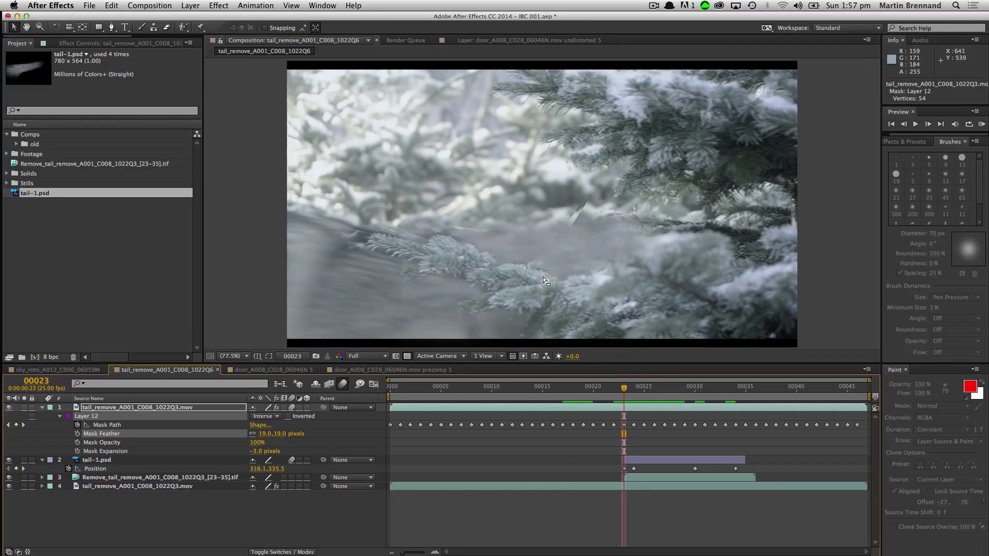
- Switch to mocha Pro, hide Layer 12, show and expand the Tree stuff group, and select its tree fill layer
key("super+Tab")
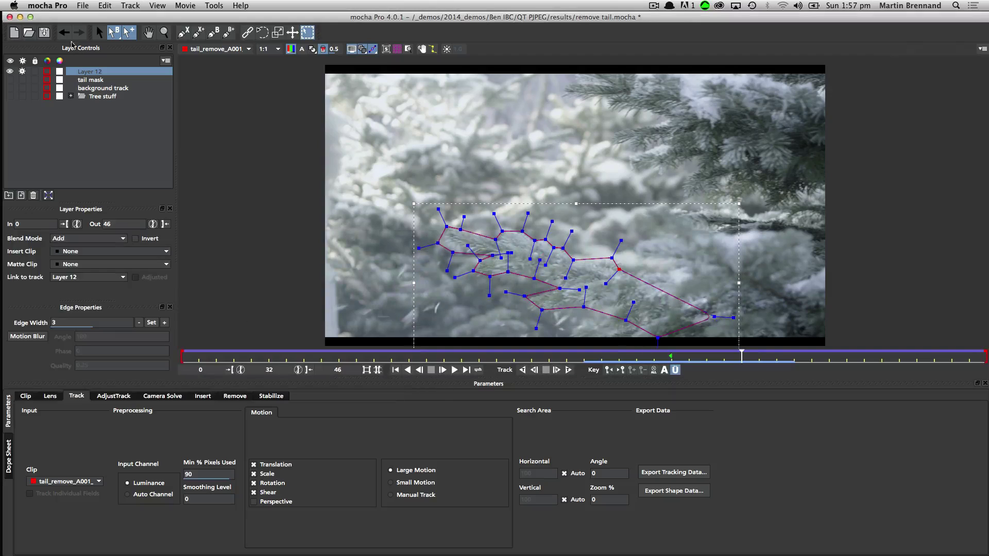
left_click(22, 73)
left_click(10, 72)
left_click(10, 95)
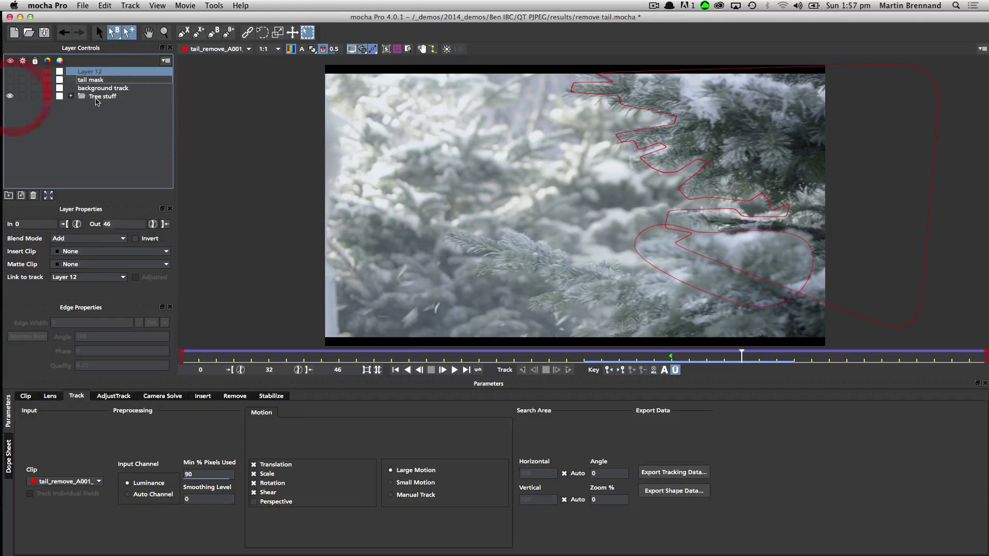
left_click(93, 97)
left_click(70, 96)
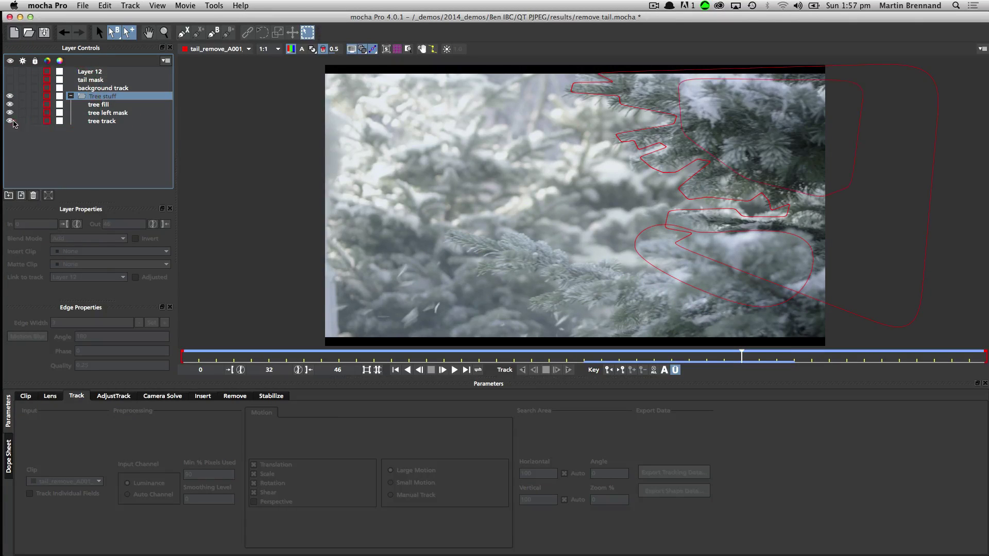
left_click(97, 106)
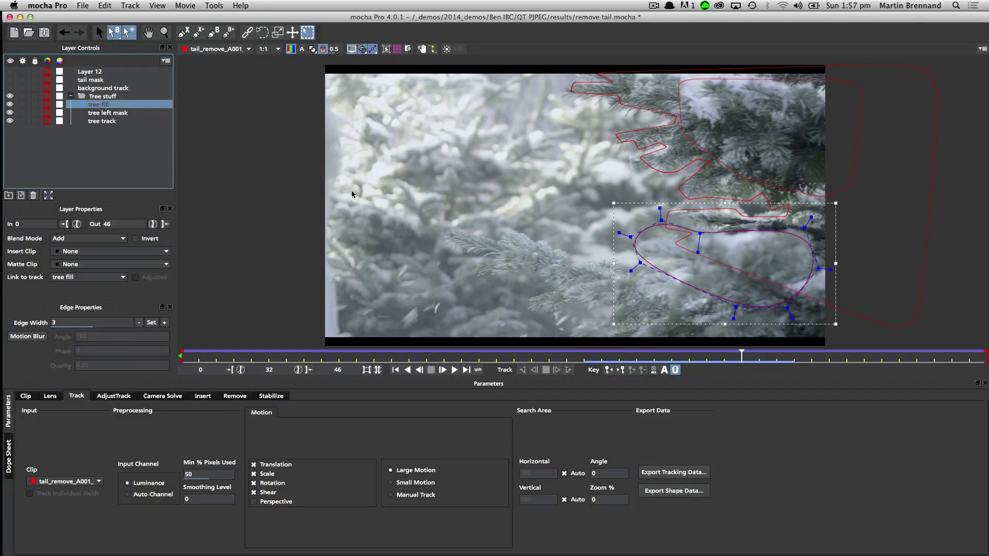
- Hide the tree track layer and copy the shape data of all visible layers to the clipboard as mocha shape data for AE
left_click(15, 121)
left_click(665, 492)
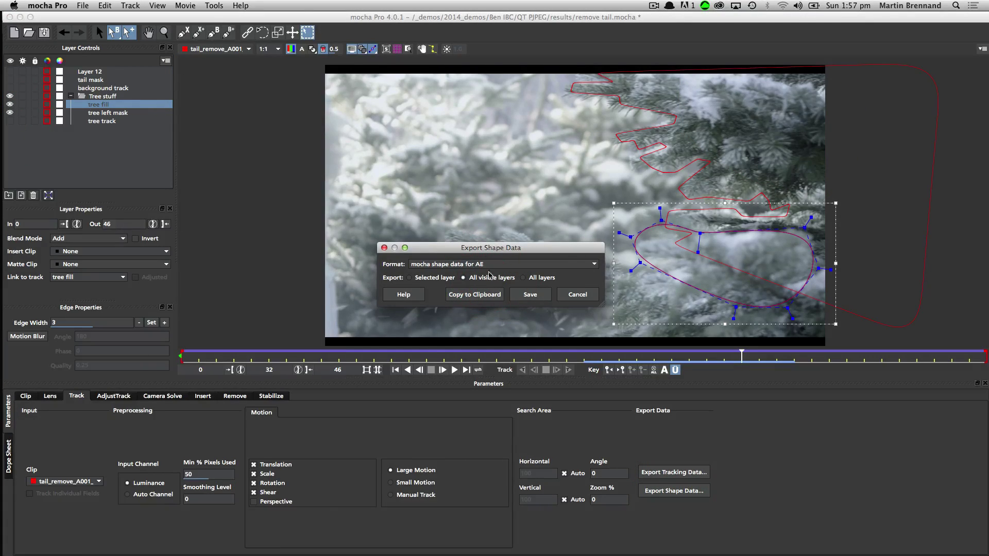
left_click(475, 295)
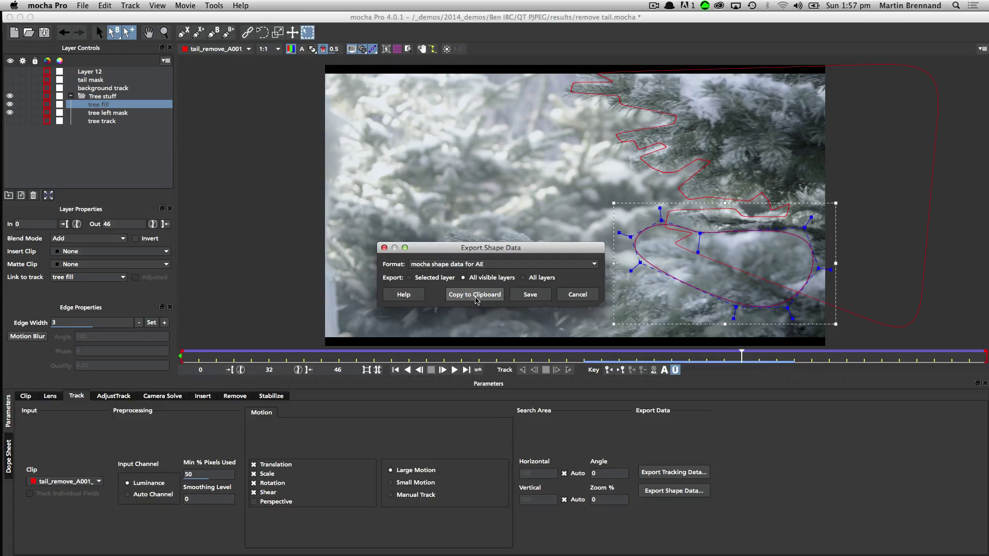
- Switch to After Effects and paste the mocha masks onto the top tail_remove_A001_C008_1022Q3.mov layer at frame 0
key("super+Tab")
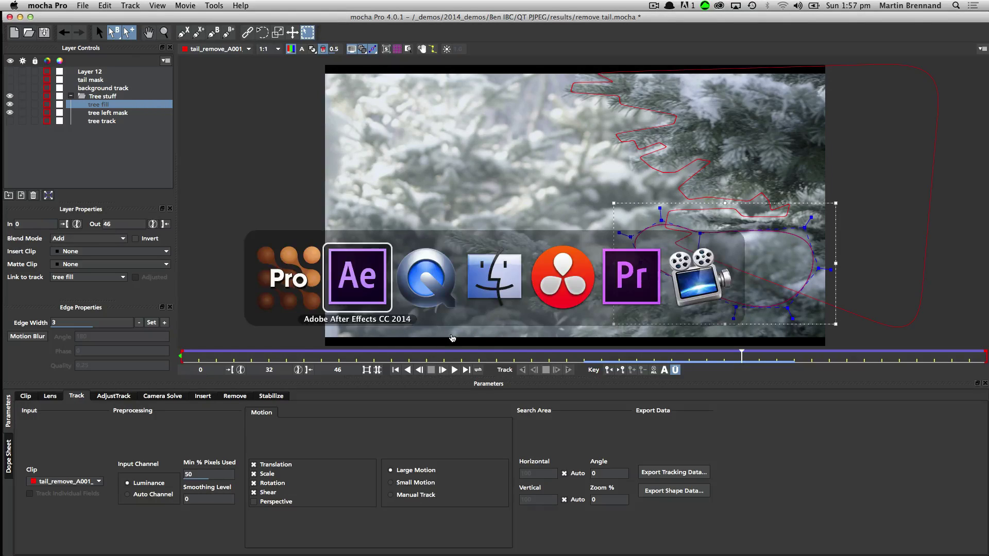
key("super+Tab")
key("super+Tab")
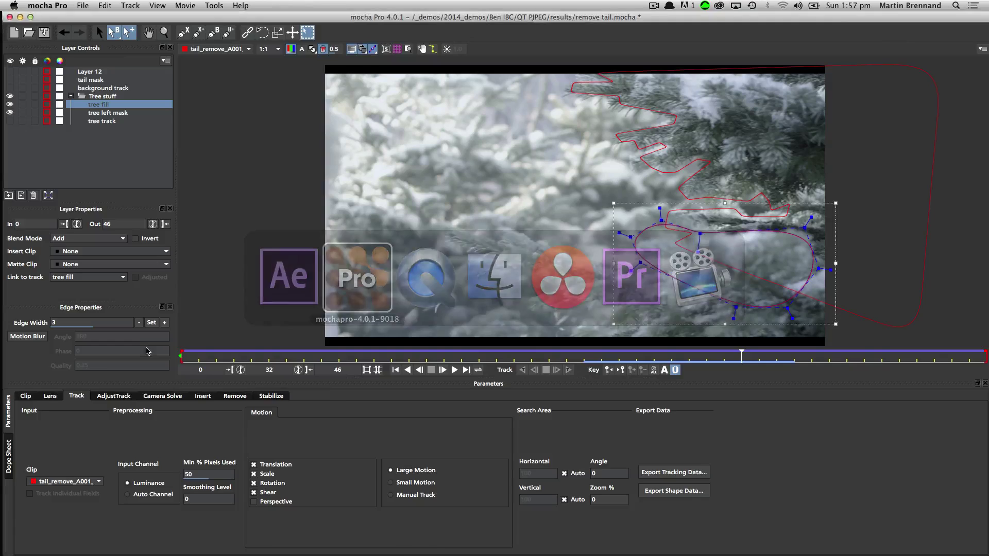
left_click(98, 408)
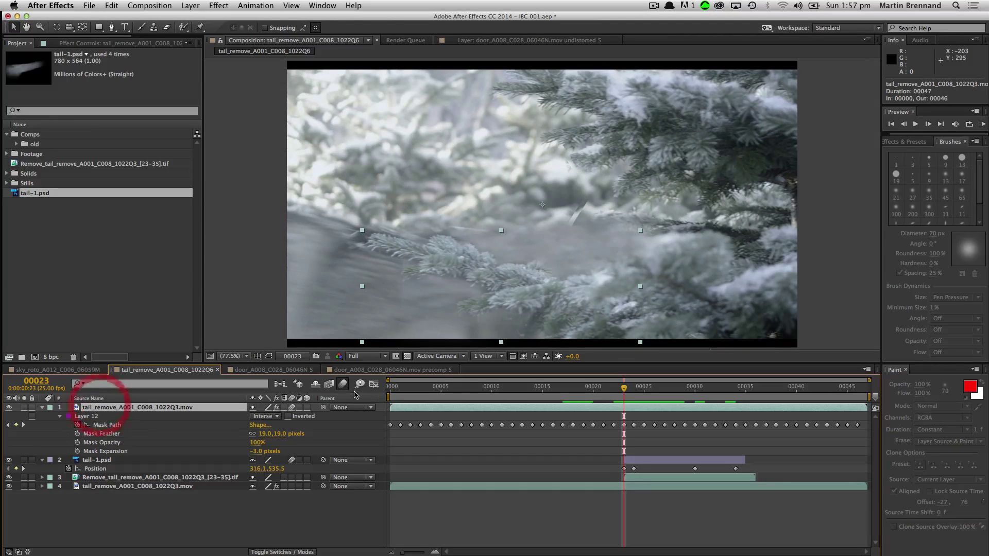
key("Home")
left_click(93, 5)
mouse_move(109, 5)
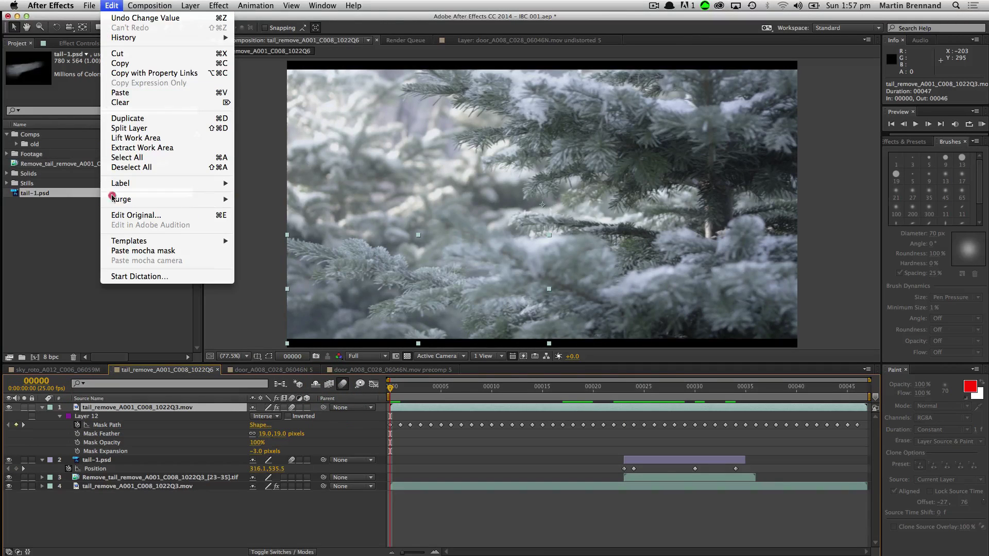
left_click(163, 254)
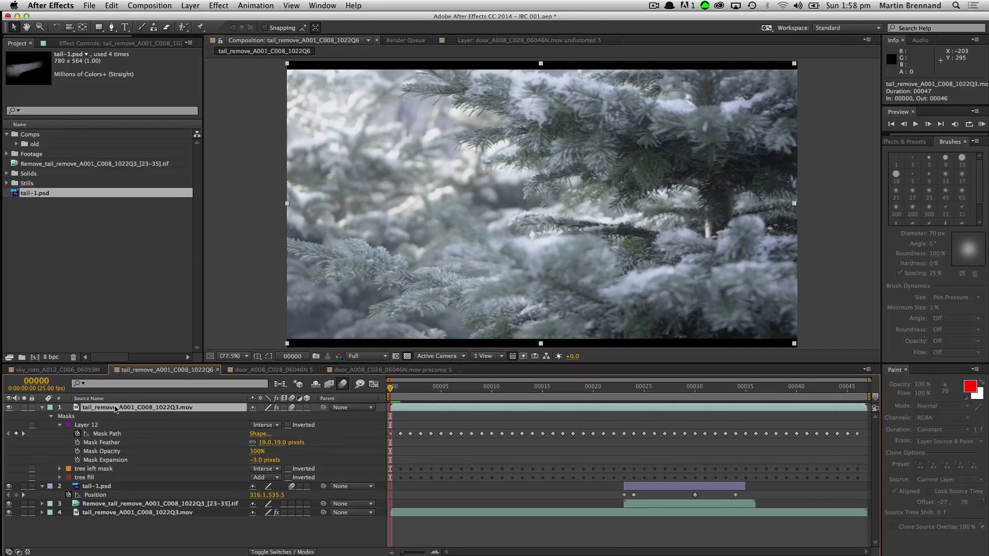
- Reveal the top layer's masks and set the mode of the Layer 12 and tree left mask masks to Add
key("u")
key("m")
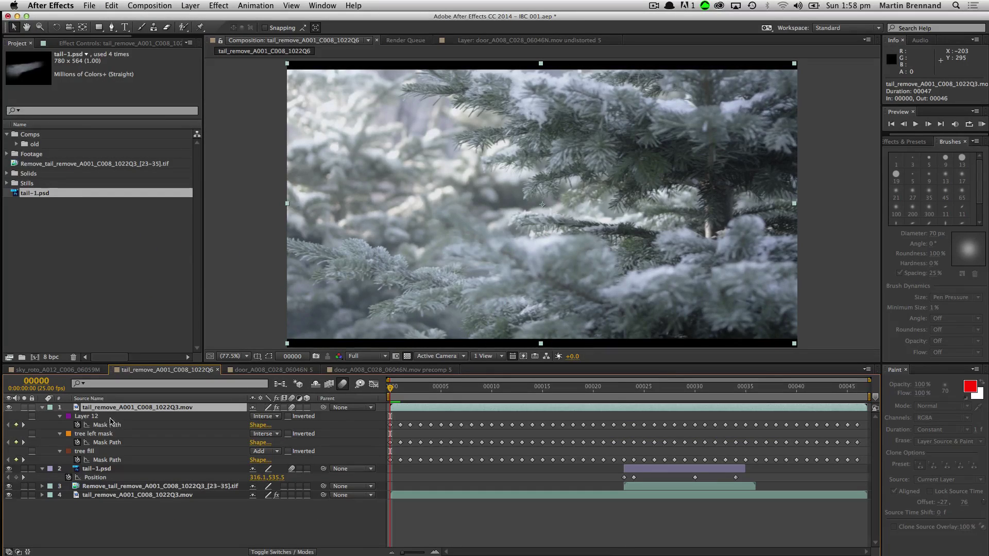
left_click(92, 417)
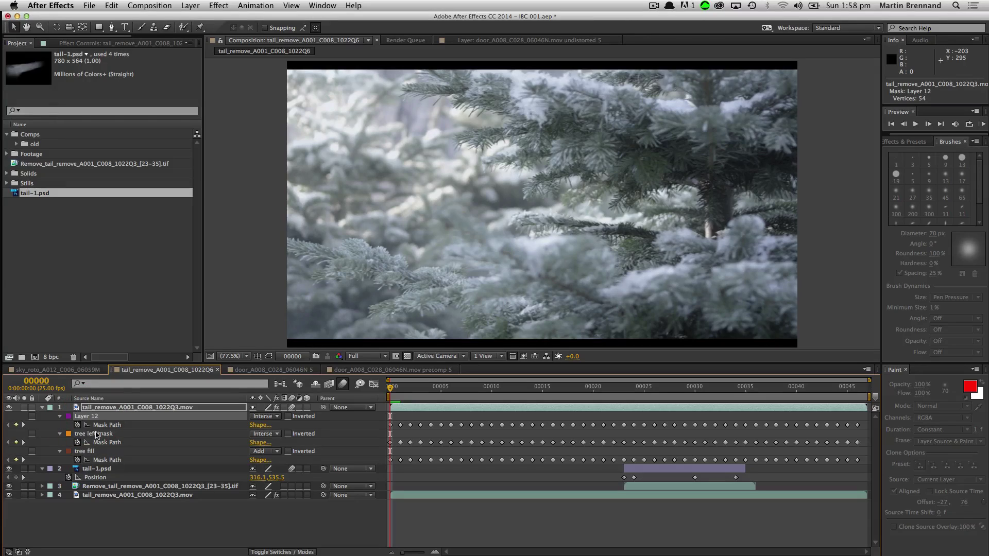
left_click(97, 435, "shift")
left_click(264, 434)
left_click(265, 453)
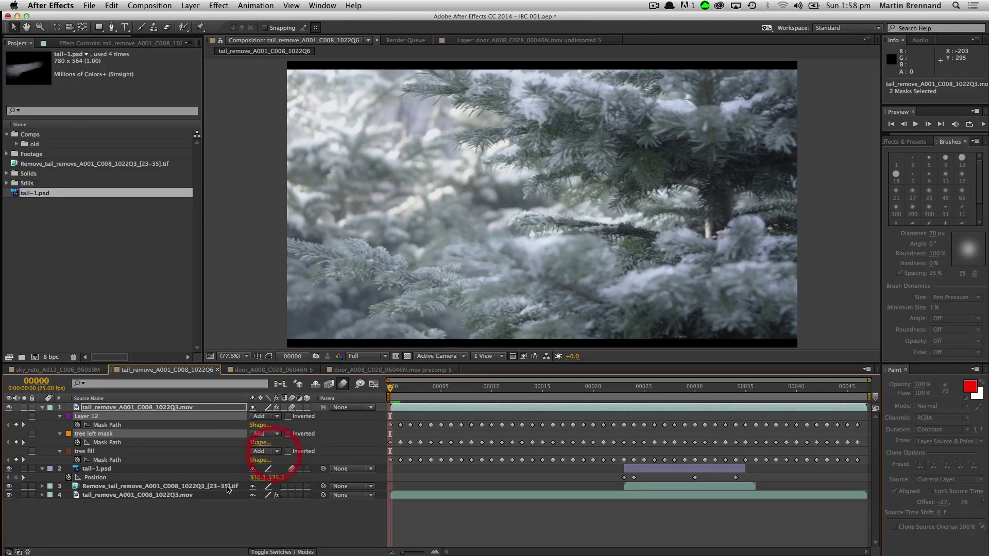
- Solo the top layer to check its cutout at frame 27, unsolo it and inspect the full composite at frame 24
left_click(24, 407)
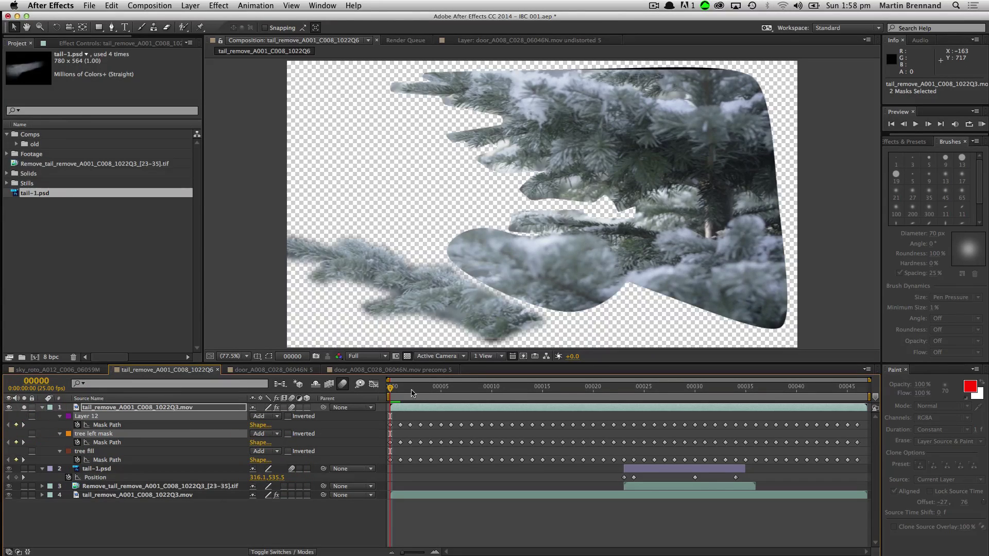
left_click_drag(412, 394, 665, 405)
left_click(24, 407)
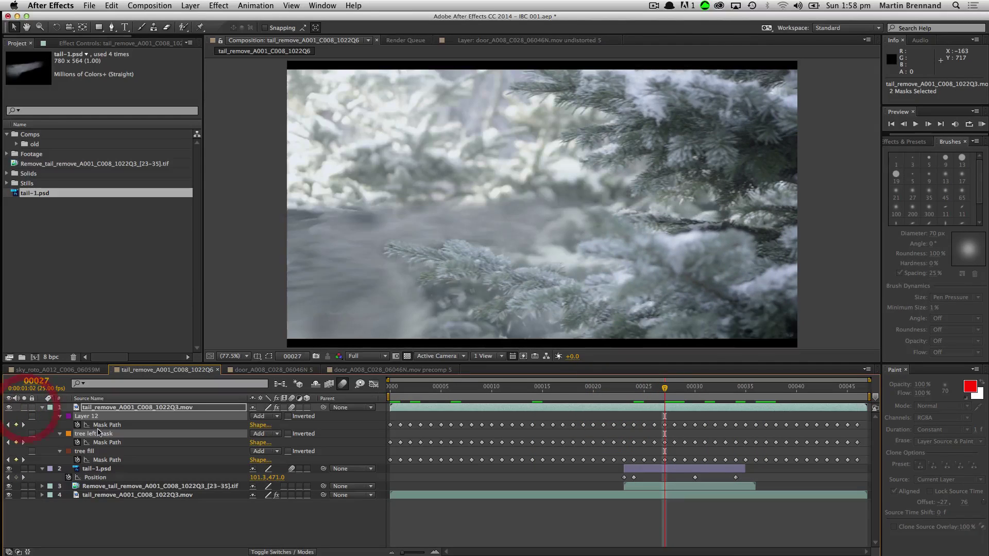
mouse_move(628, 392)
left_mouse_down()
mouse_move(664, 392)
mouse_move(620, 390)
mouse_move(632, 388)
left_mouse_up()
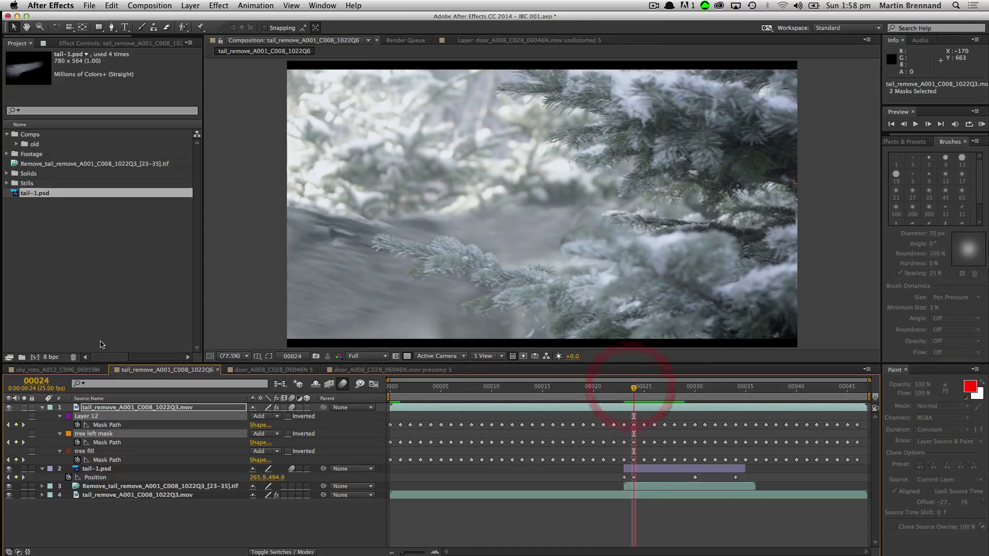
- Expand the tree fill mask's properties and set its mask feather to 27 pixels
left_click(65, 441)
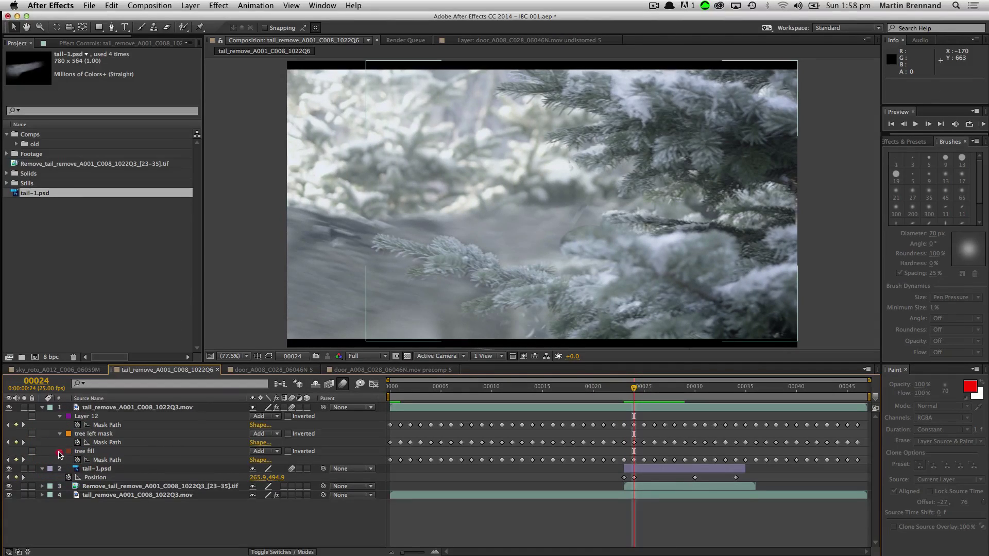
left_click(59, 454)
left_click_drag(265, 470, 278, 471)
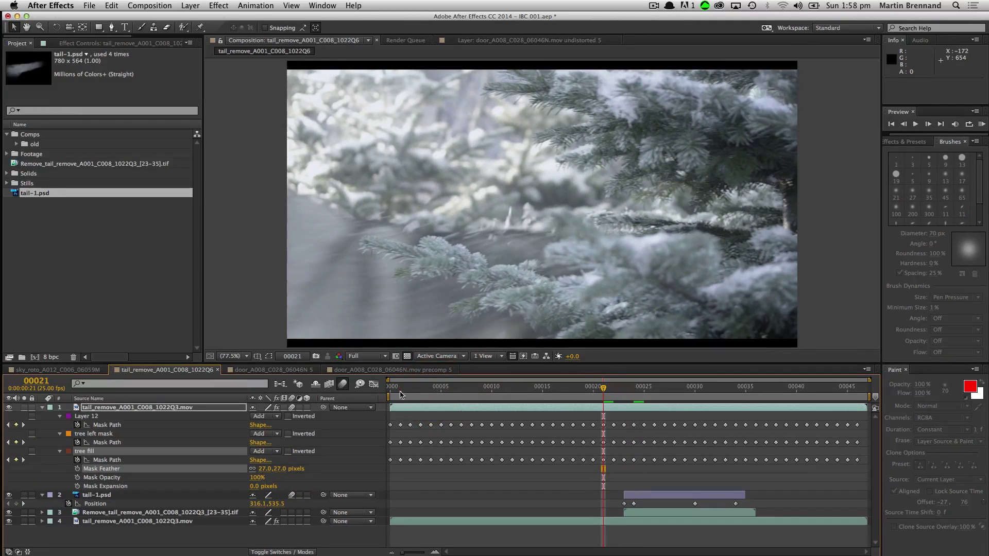
- Play a RAM preview of the composite from frame 1 and collapse the top layer's properties
left_click(400, 392)
left_click(981, 124)
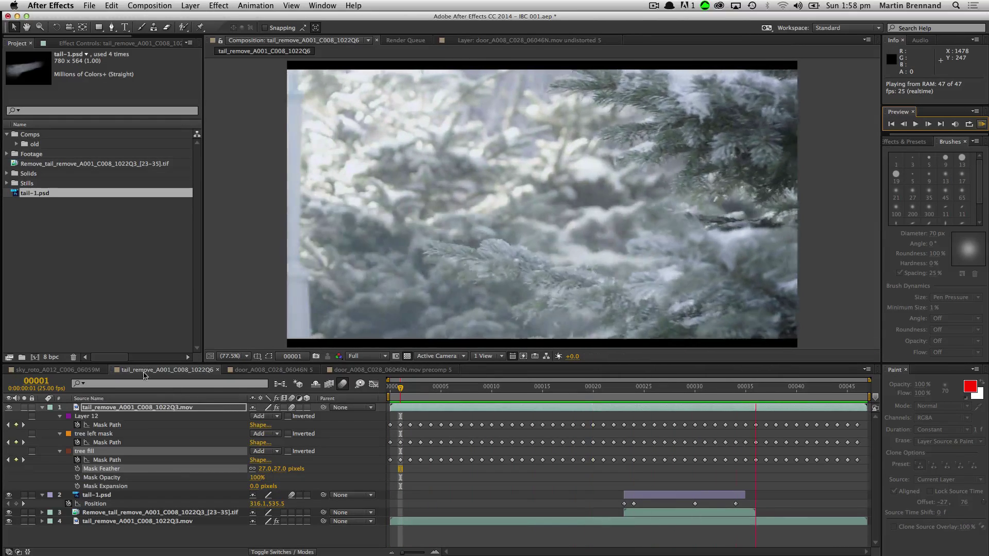
left_click(42, 408)
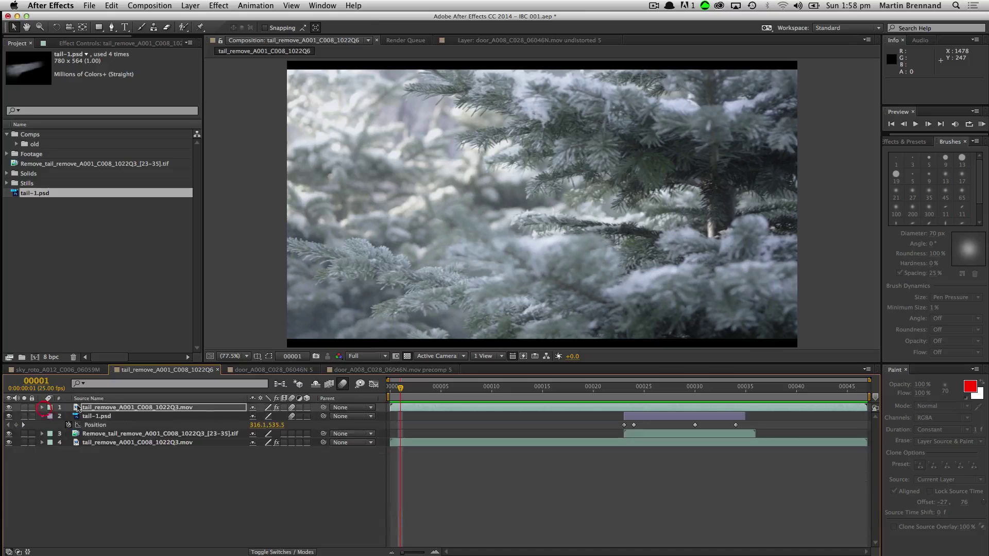
- Compare the soloed original footage on layer 4 with the full composite between frames 19 and 29
left_click(573, 385)
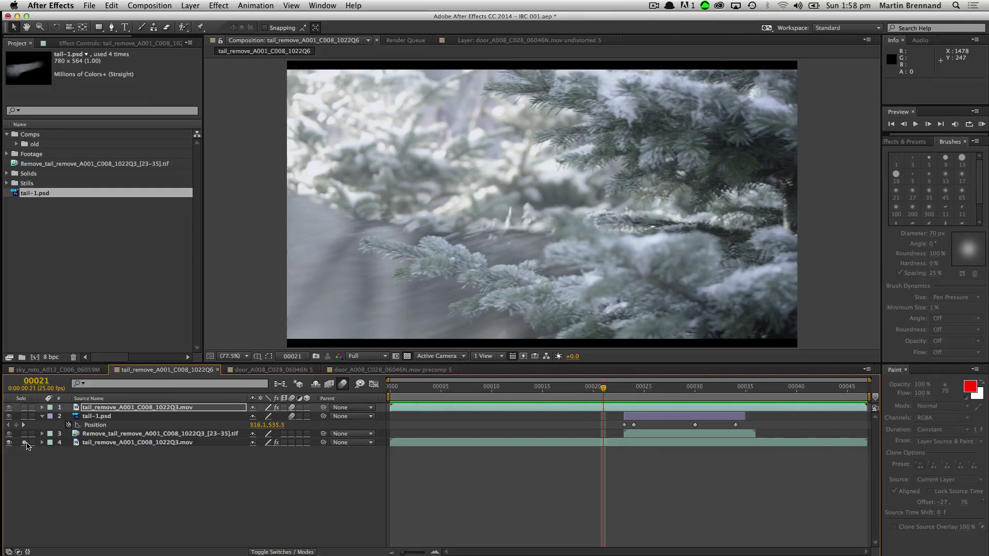
left_click(24, 443)
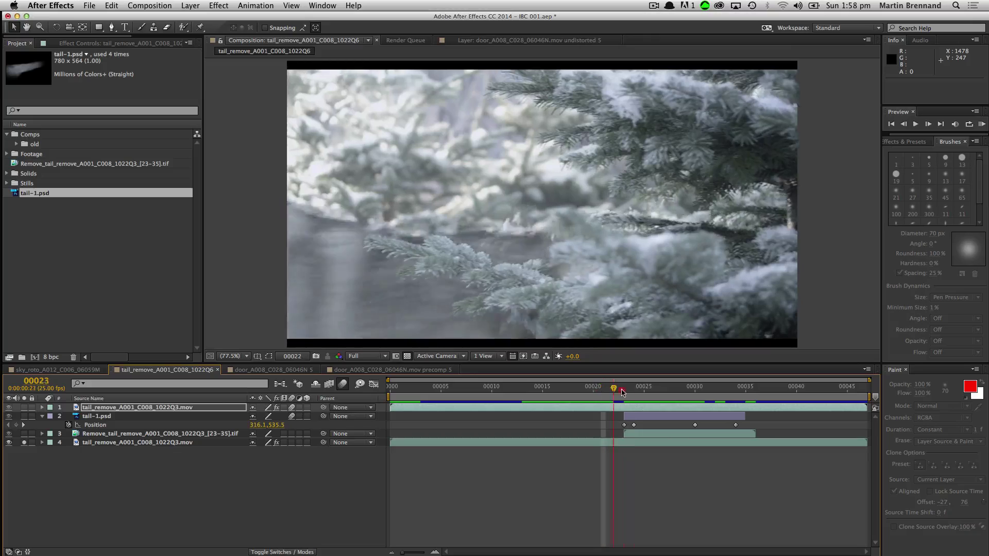
left_click_drag(622, 391, 583, 377)
left_click(24, 442)
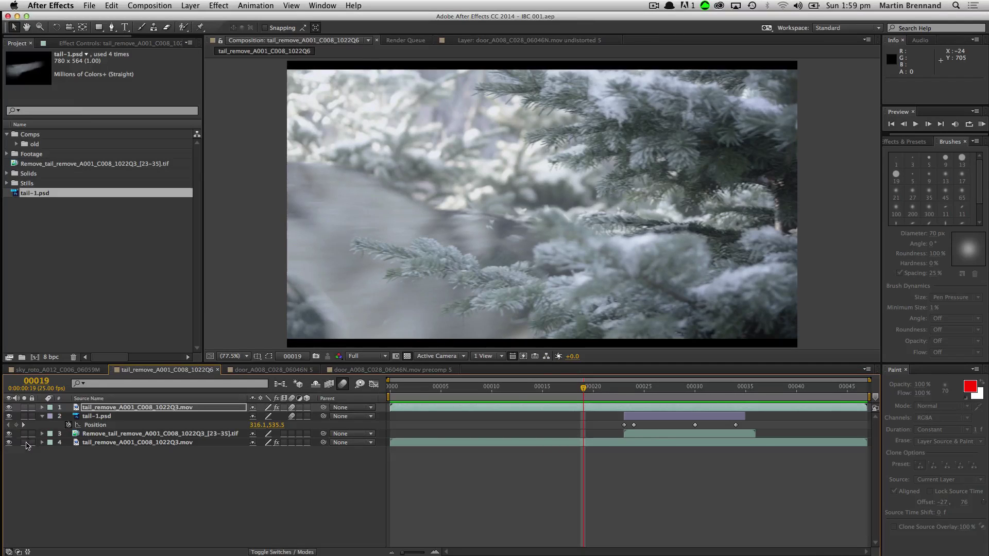
left_click(24, 442)
left_click_drag(584, 387, 675, 395)
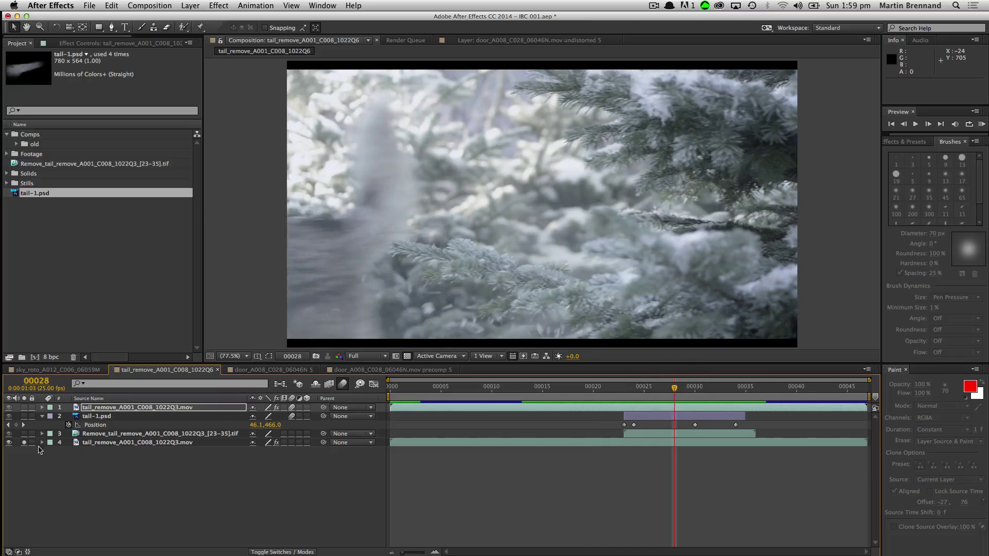
left_click(24, 442)
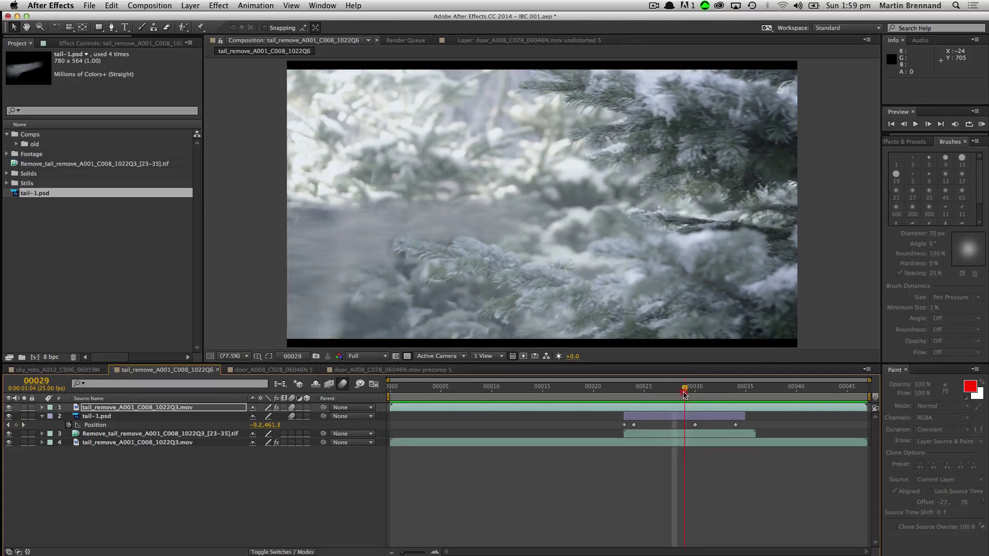
left_click(678, 392)
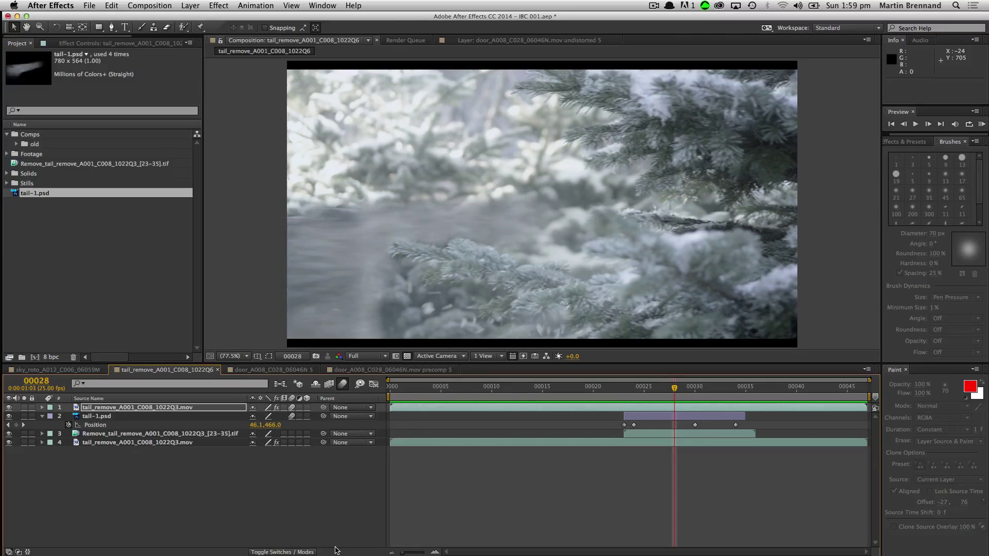
- Save the After Effects project, switch to mocha Pro and check the tree shapes up to frame 22
key("super+s")
key("super+Tab")
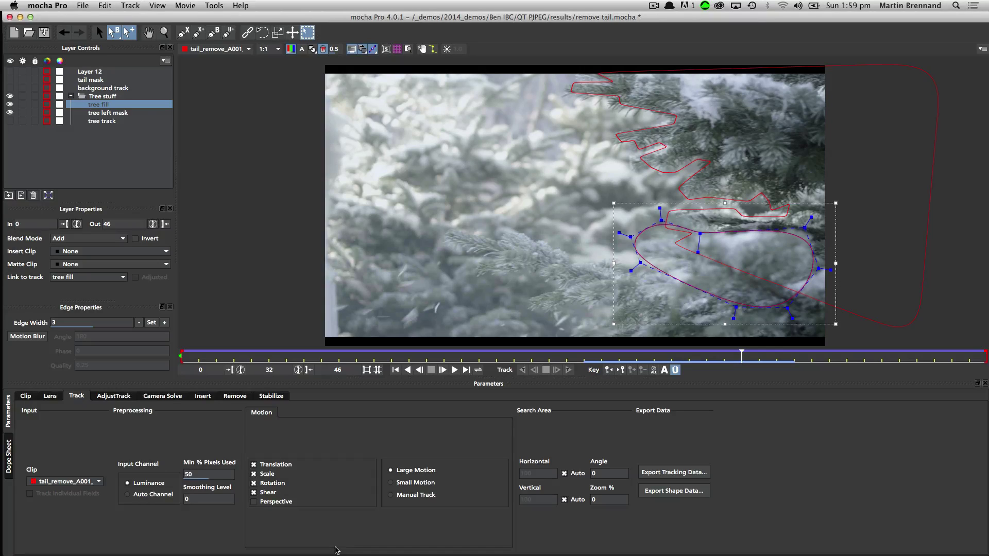
left_click(339, 359)
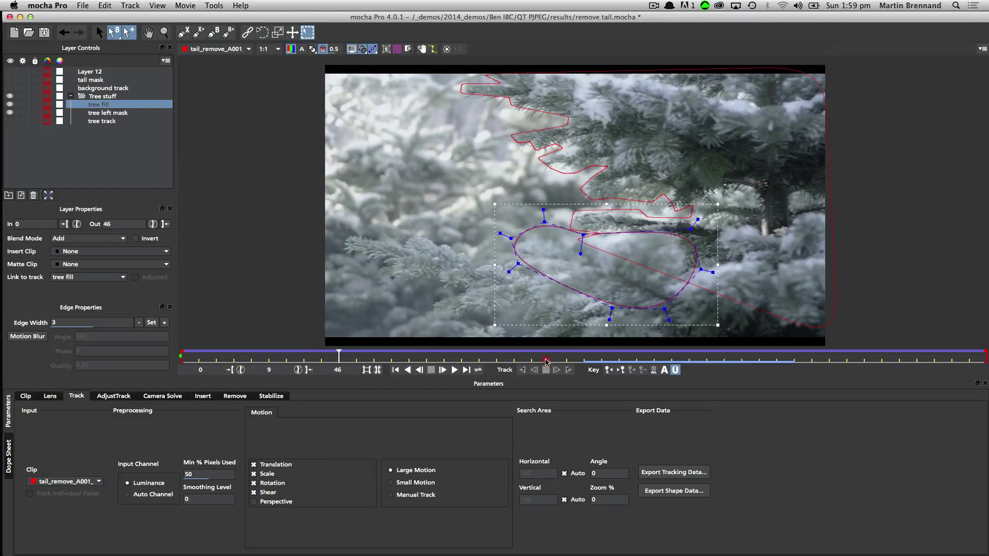
left_click(577, 357)
- Open the recent project jump_master.mocha, saving the changes made to the remove tail project
left_click(82, 6)
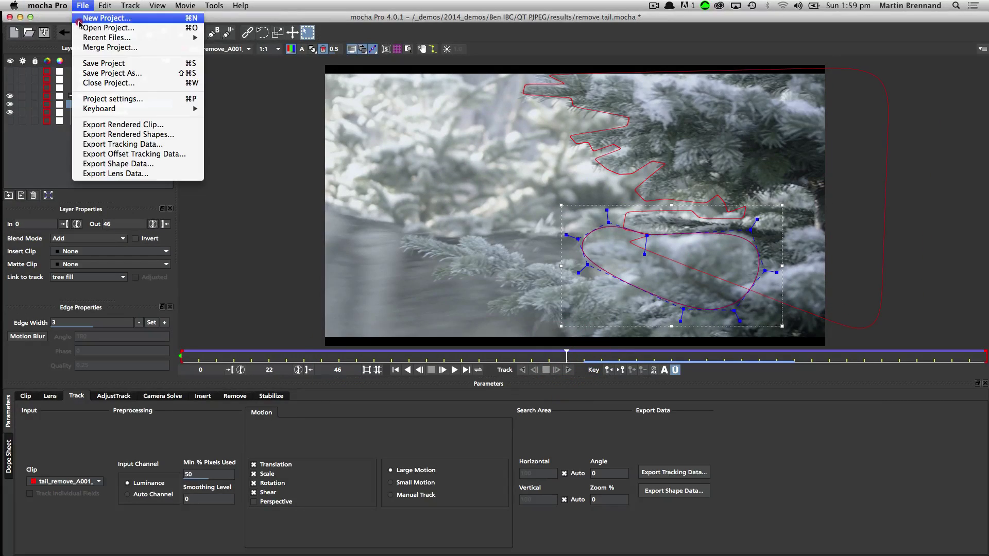
mouse_move(90, 38)
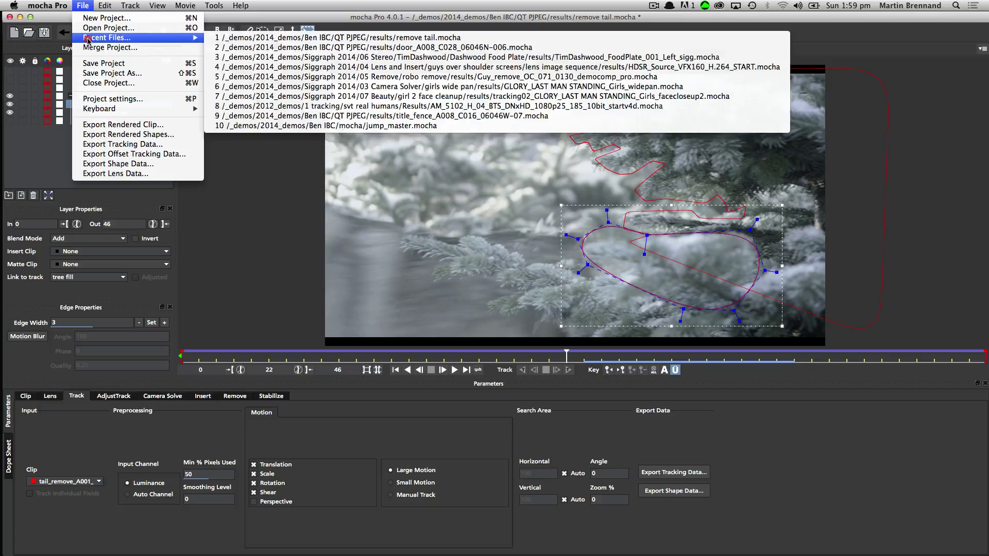
left_click(329, 127)
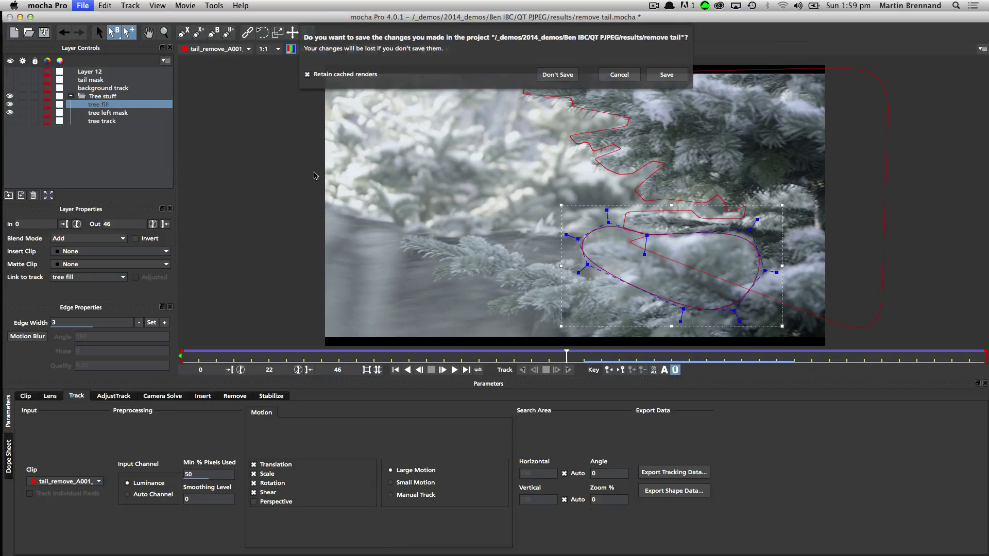
left_click(666, 74)
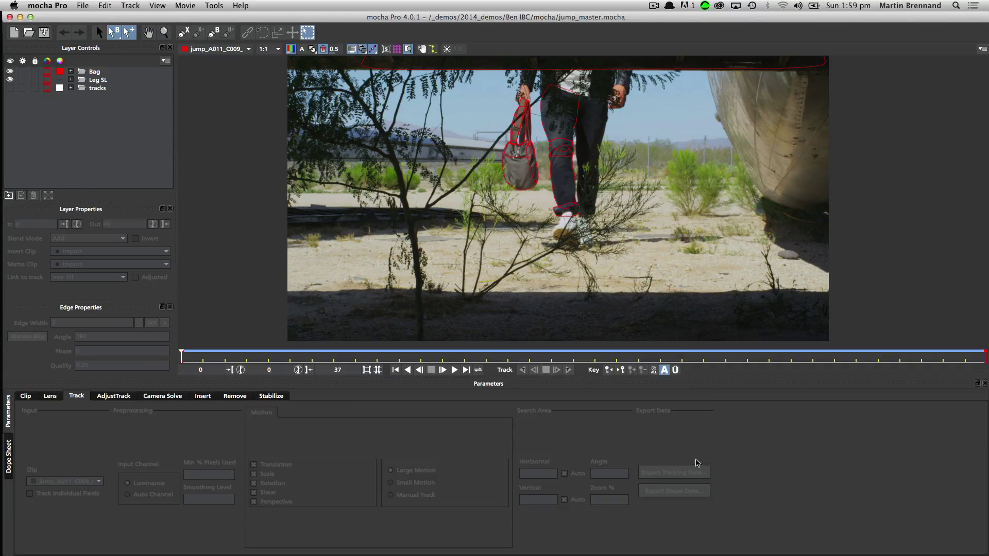
- Set the Bag group's matte colour to white and expand the Leg SL group
left_click_drag(273, 357, 203, 356)
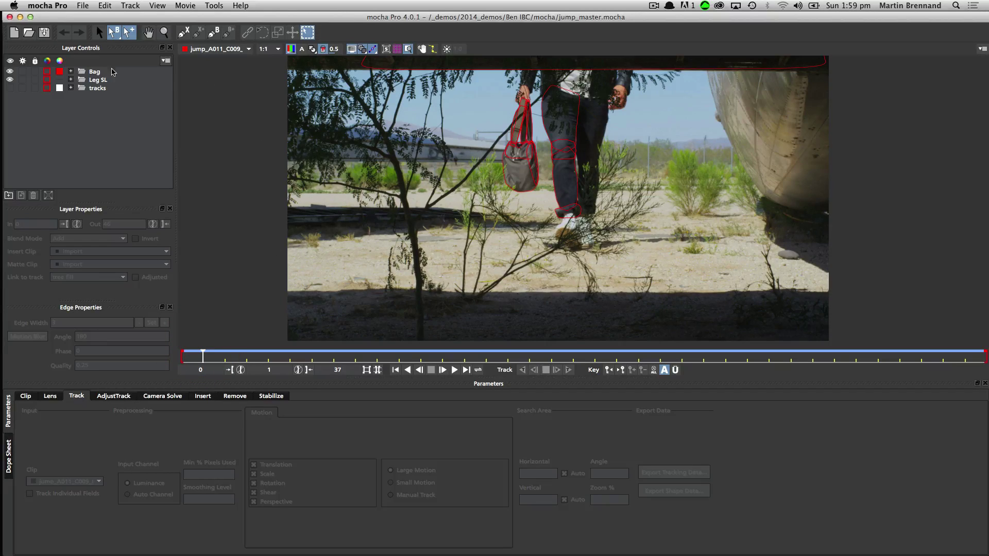
left_click(59, 71)
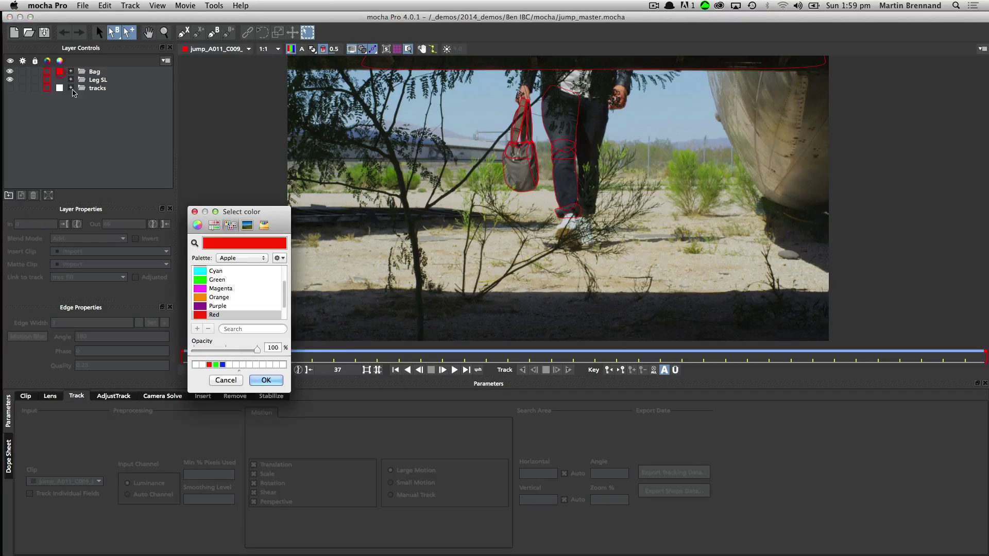
left_click(242, 365)
left_click(261, 380)
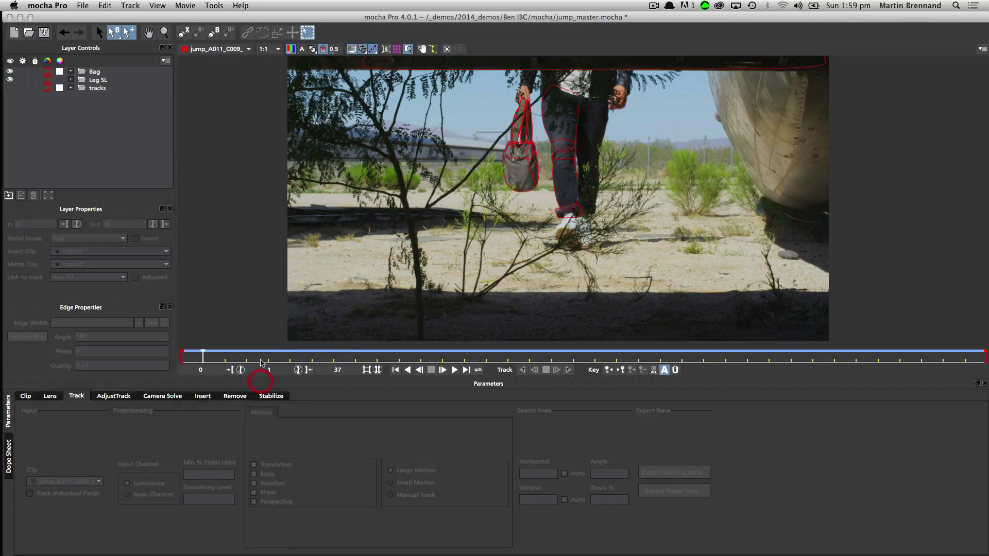
left_click(71, 80)
left_click(97, 88)
left_click(92, 115, "shift")
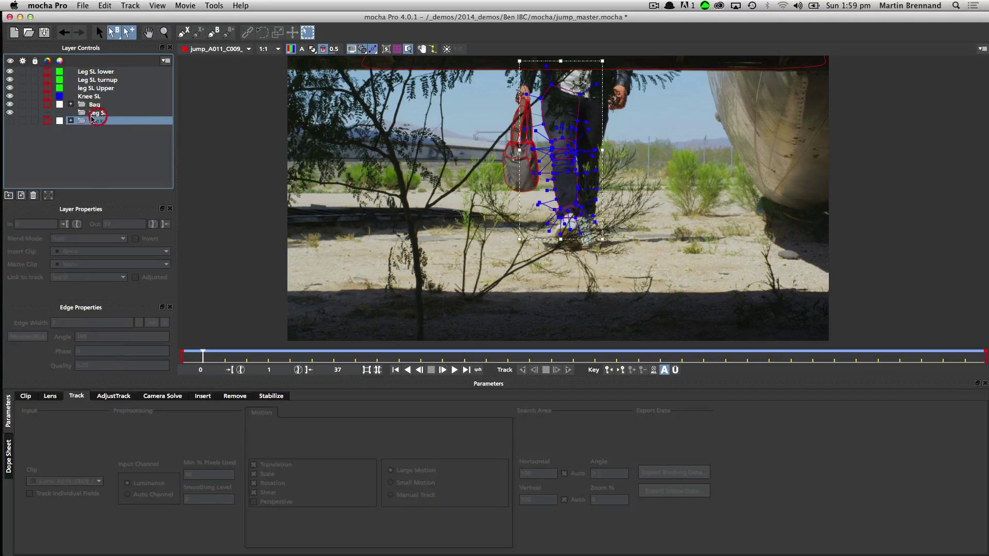
key("super+z")
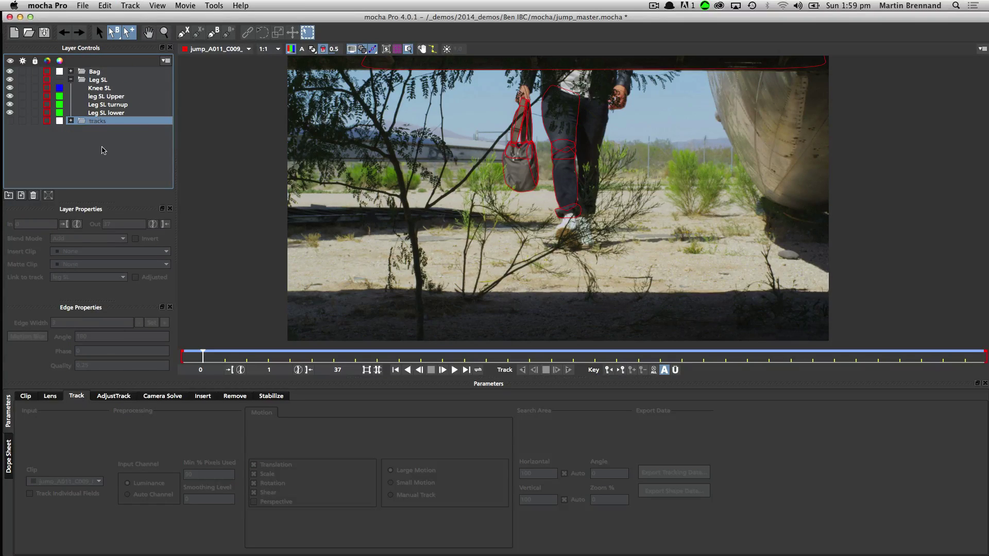
- Set the matte colour of the four layers from Knee SL to Leg SL lower to white
left_click(102, 147)
left_click(106, 89)
left_click(105, 114, "shift")
left_click(59, 112)
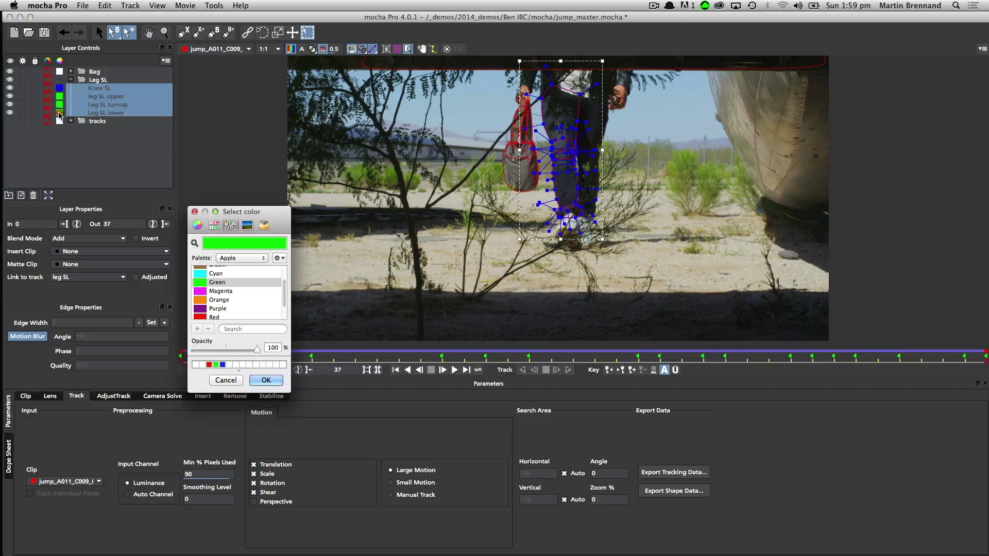
left_click(262, 364)
left_click(265, 379)
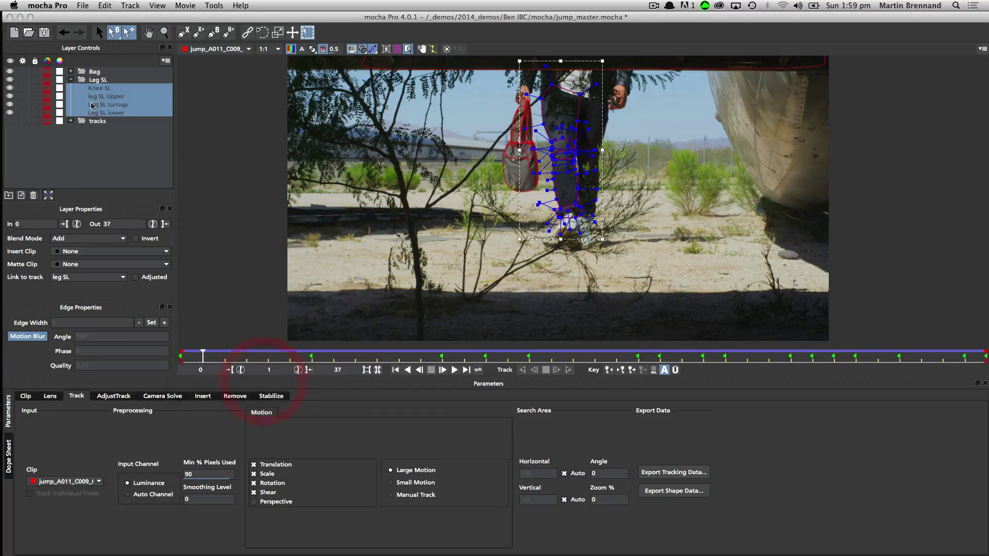
- Turn on the coloured matte overlay, play through the shot to check the shapes, and return to frame 11
left_click(313, 50)
left_click(316, 58)
left_click(312, 49)
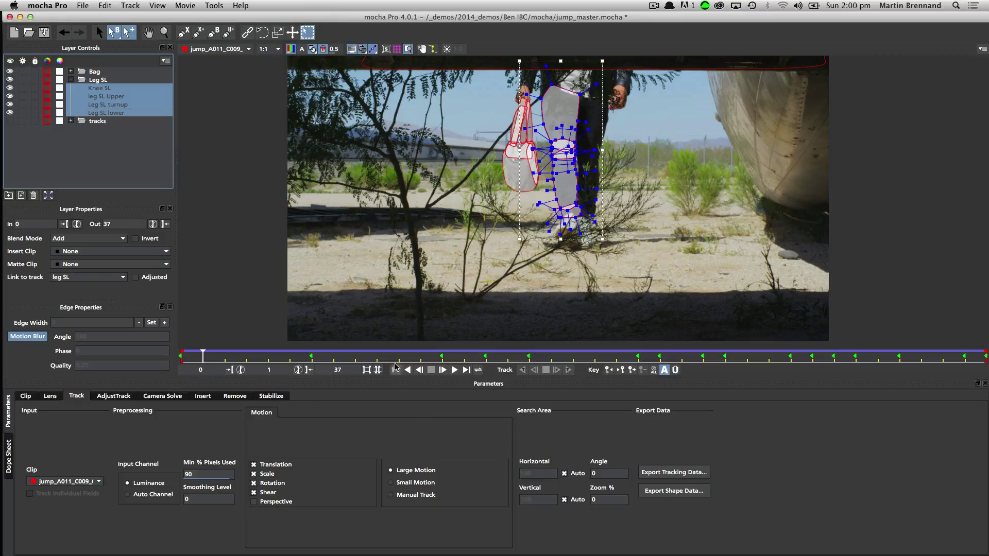
left_click(453, 371)
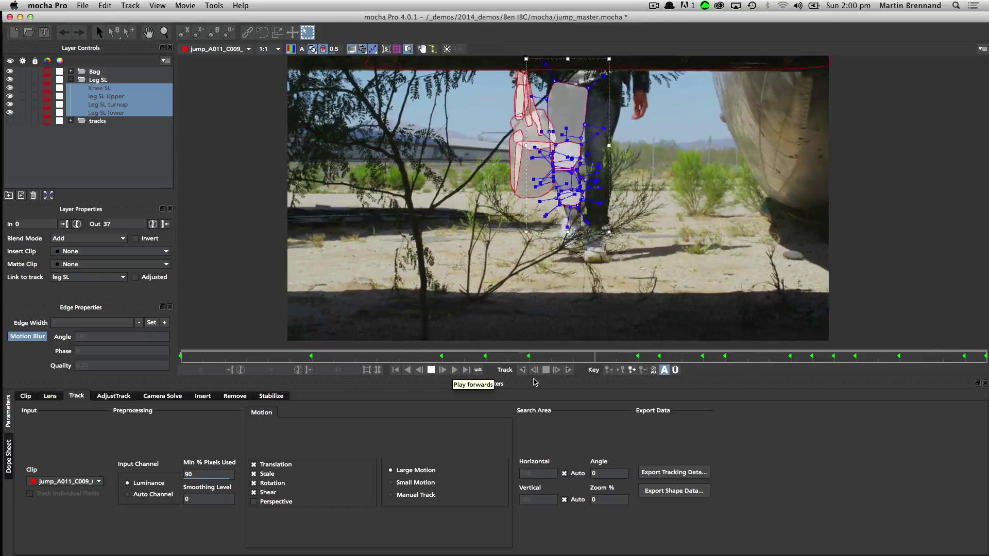
key("space")
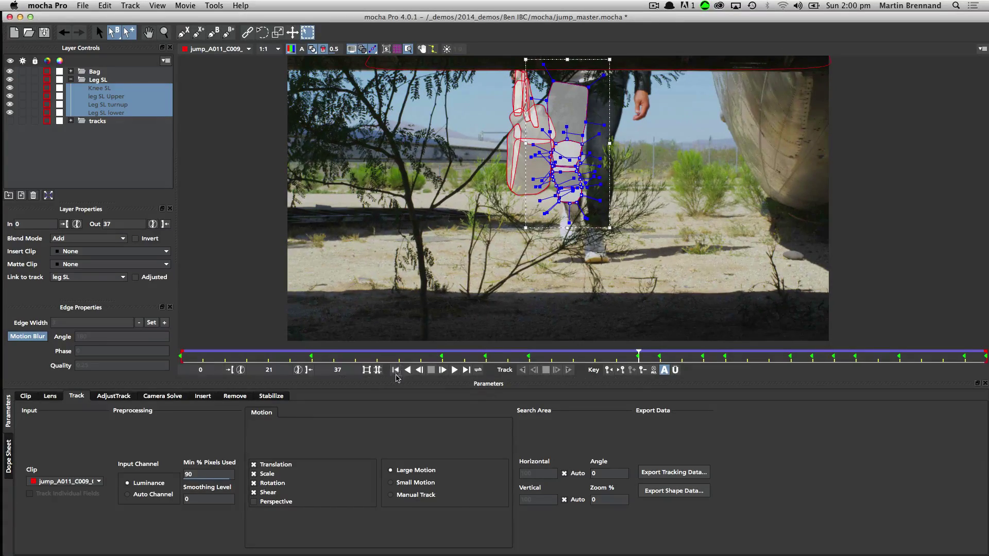
left_click_drag(638, 356, 420, 356)
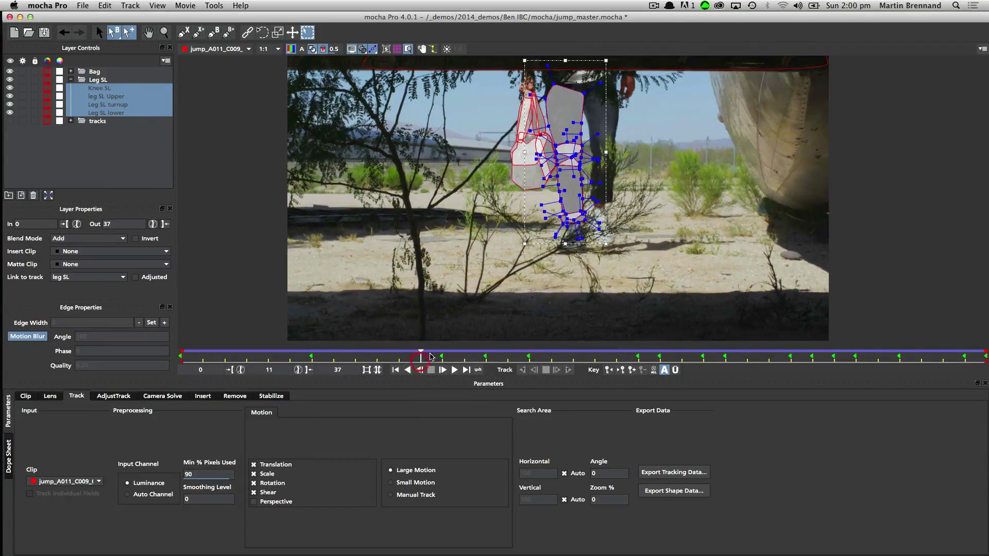
- Expand and show the tracks group and set its matte colour to yellow
left_click(100, 143)
left_click(71, 121)
left_click(97, 121)
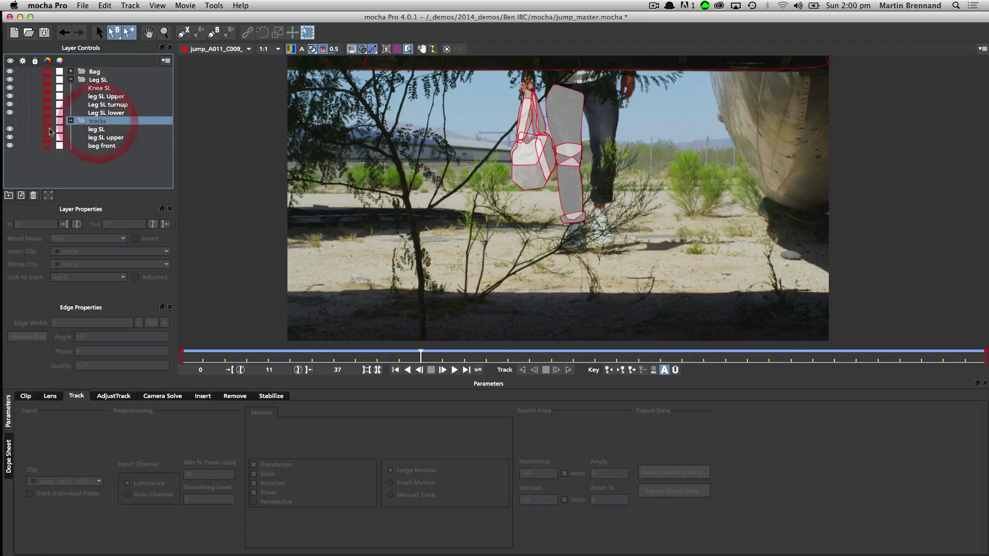
left_click(10, 122)
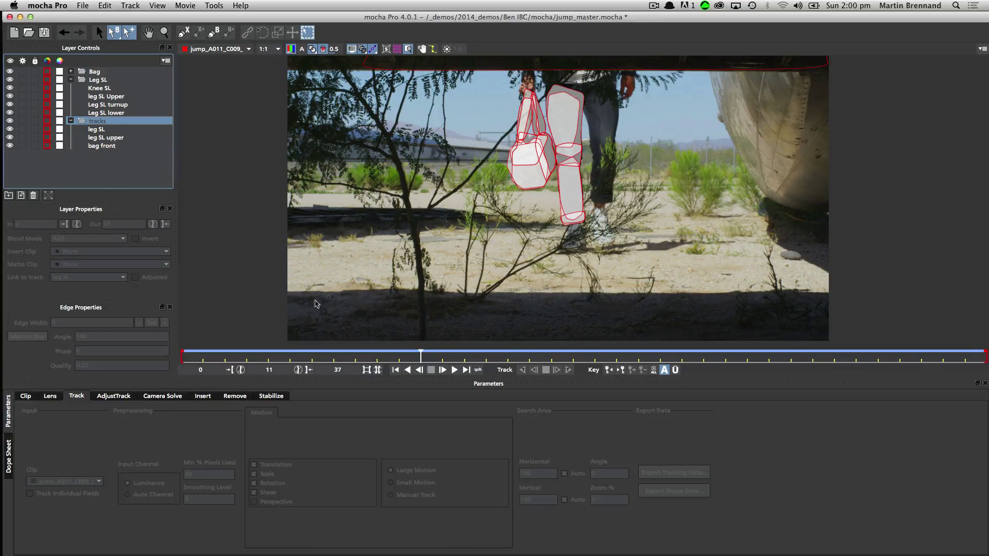
left_click(61, 120)
left_click(206, 304)
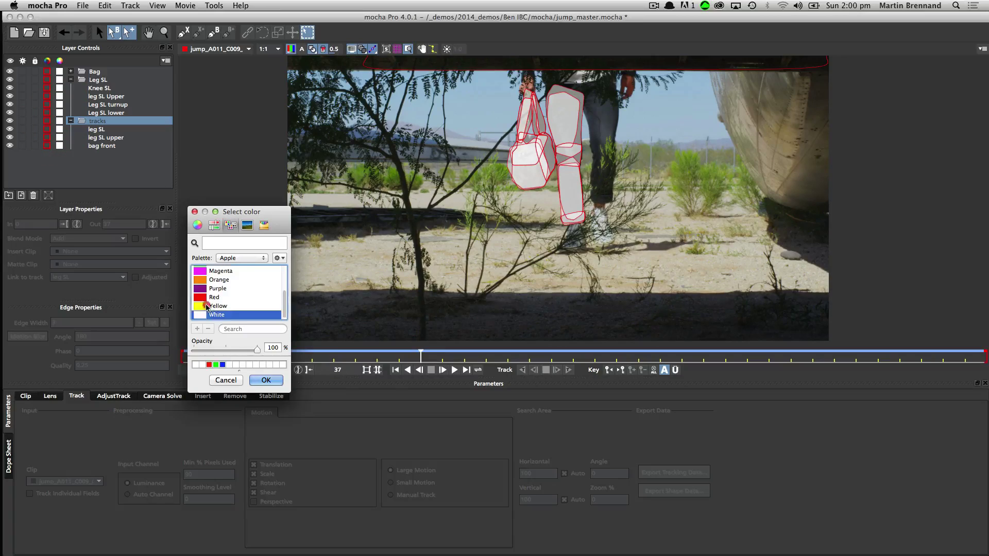
left_click(218, 306)
left_click(266, 380)
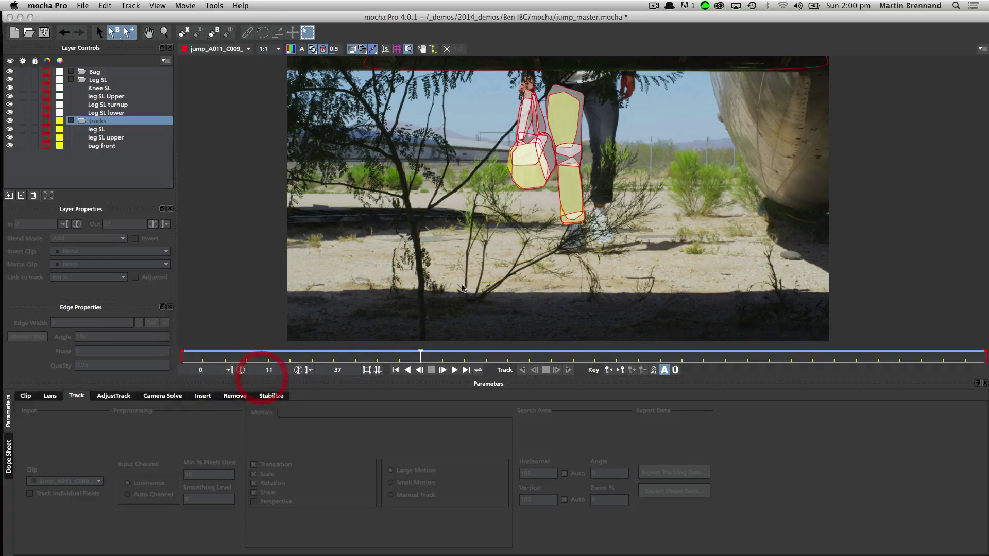
- Check the track shapes up to frame 19, then collapse and hide the tracks group
left_click_drag(421, 356, 604, 333)
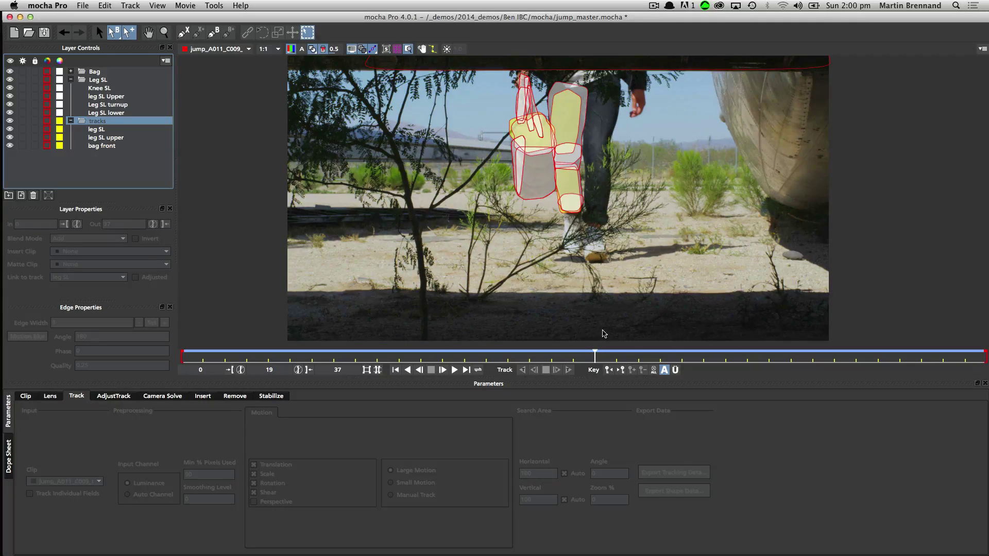
left_click(71, 121)
left_click(9, 120)
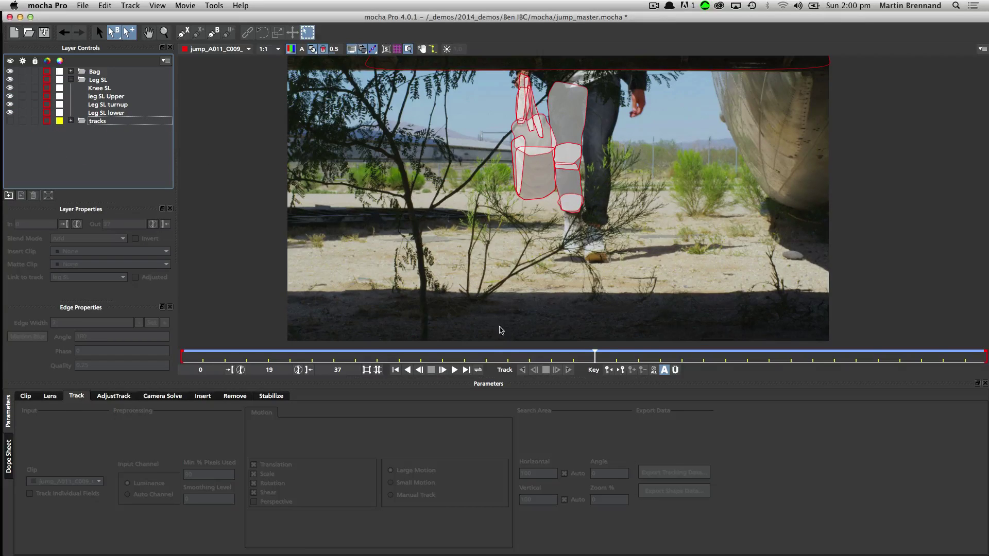
left_click_drag(489, 361, 426, 344)
- Look through the image file formats in the Export Rendered Shapes settings without exporting
left_click(61, 5)
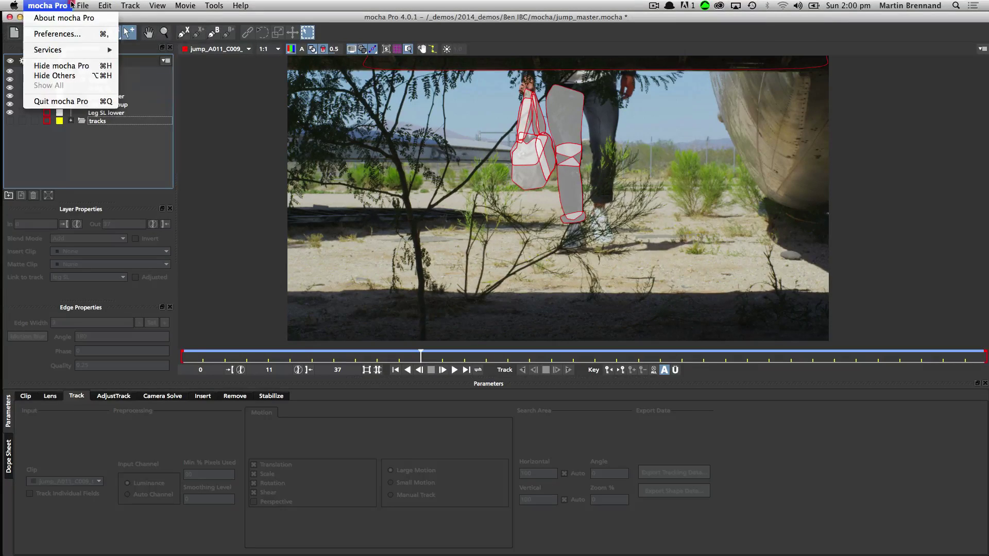
mouse_move(76, 5)
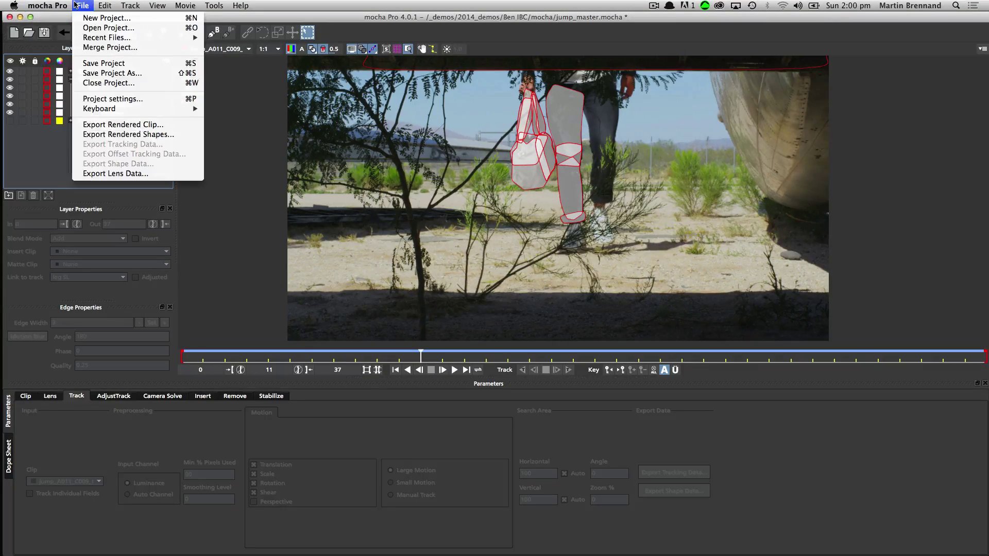
left_click(658, 491)
left_click(53, 4)
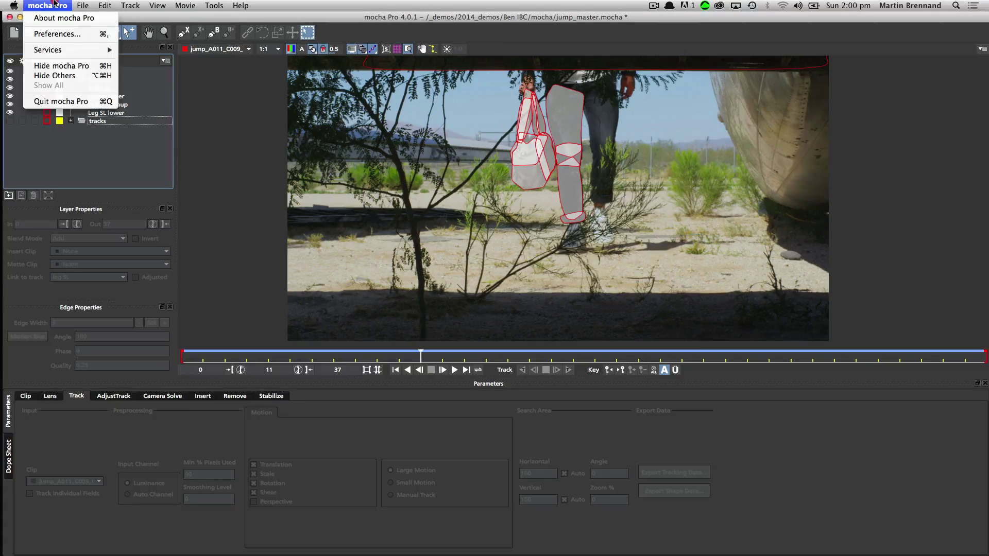
mouse_move(83, 5)
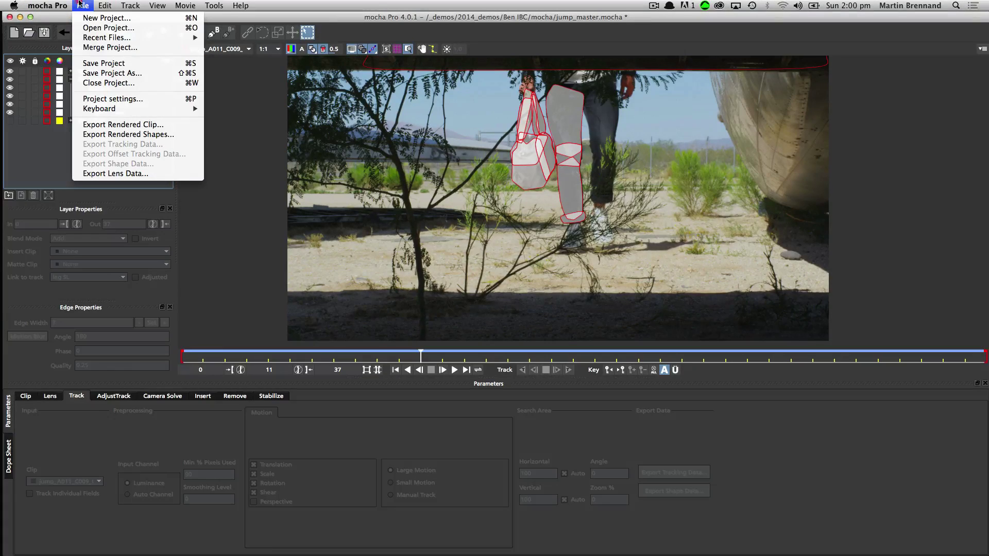
left_click(102, 135)
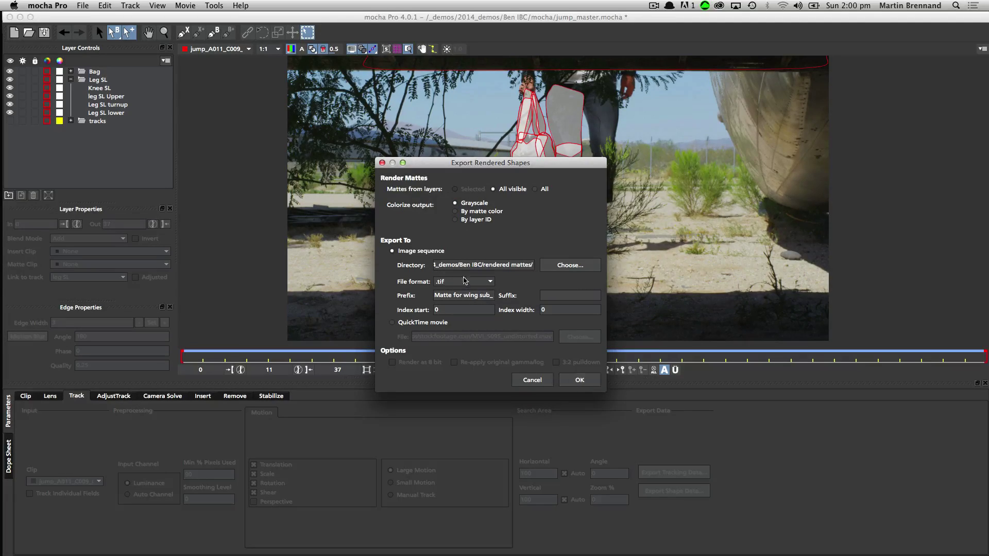
left_click(482, 282)
left_click_drag(489, 313, 484, 337)
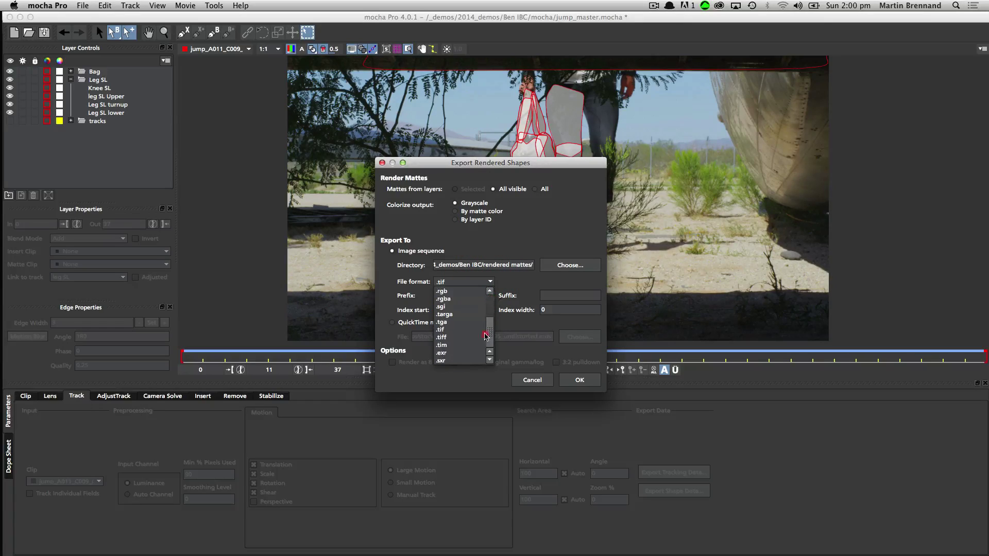
left_click(501, 289)
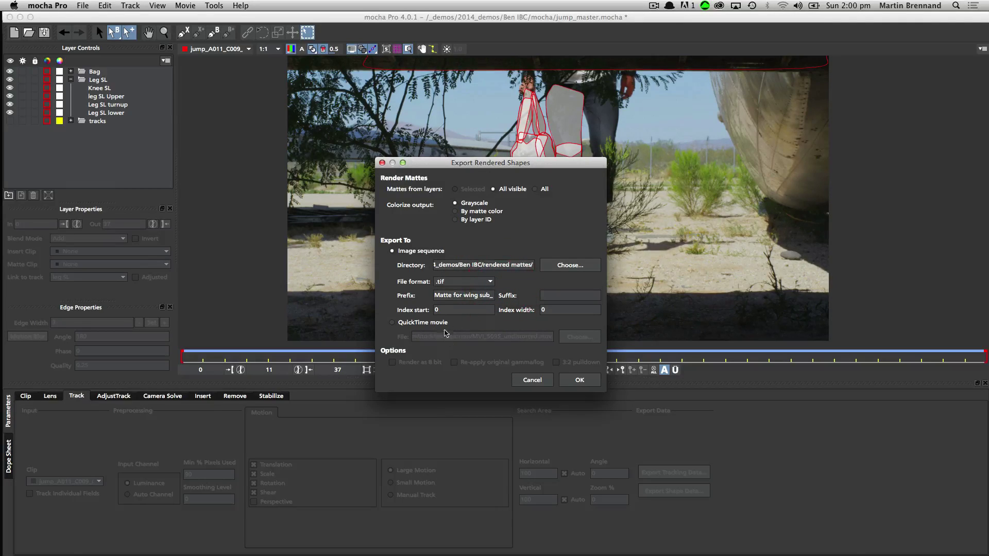
left_click(536, 380)
- Switch to DaVinci Resolve, log in with the preselected user profile and open its saved project
key("super+Tab")
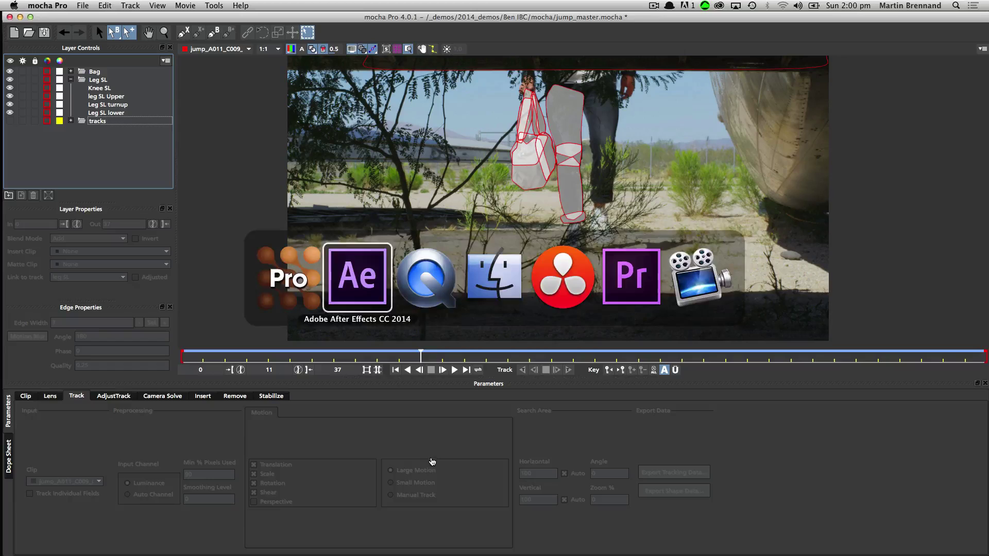
key("super+Tab")
key("super+Tab")
key("super+Tab")
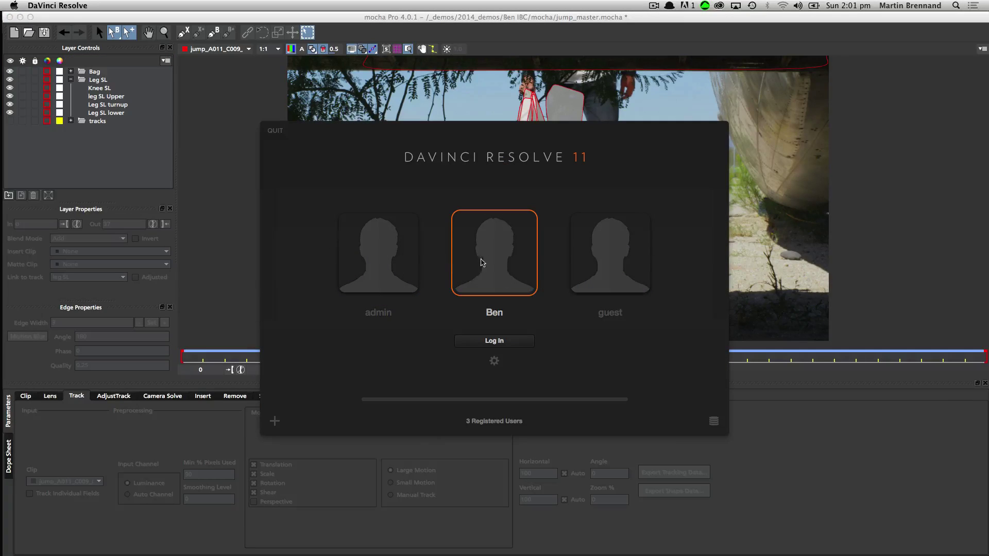
left_click(484, 256)
left_click(480, 236)
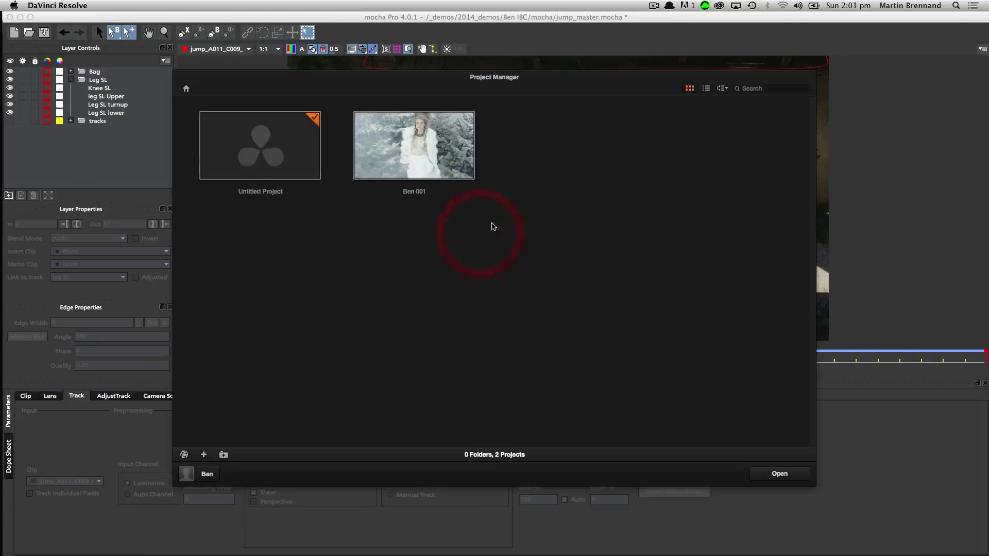
double_click(456, 185)
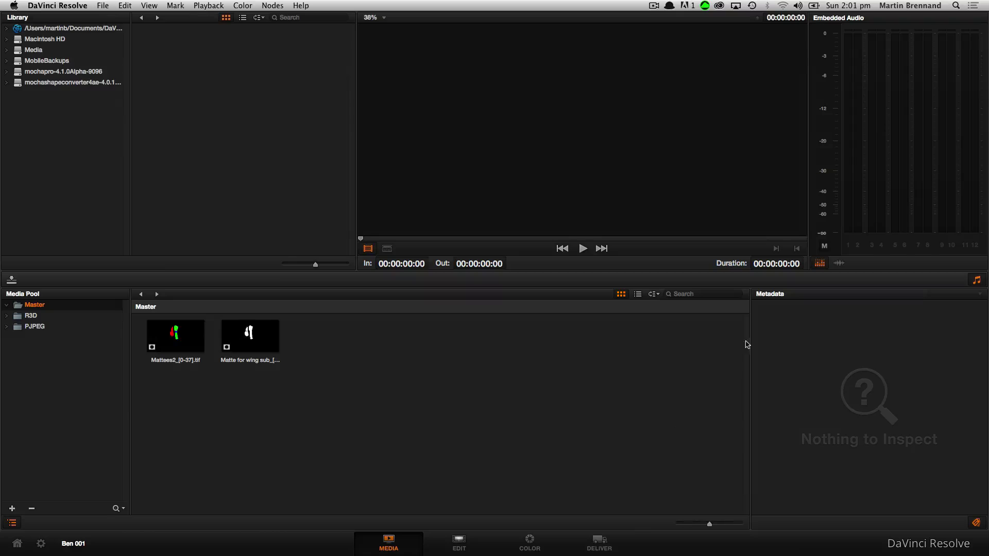
- Preview the Matte for wing sub clip from the Master bin by playing and scrubbing to 00:00:01:02
left_click(250, 336)
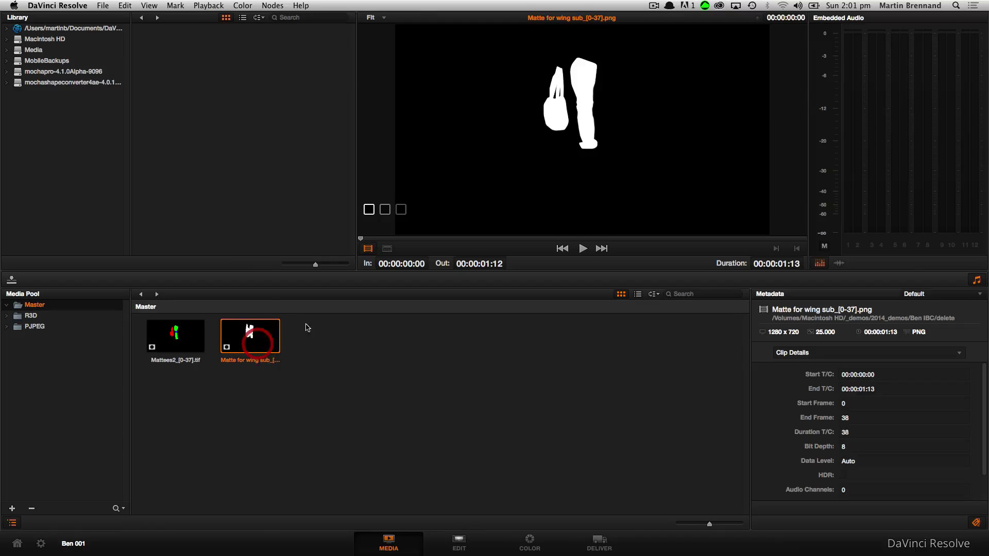
left_click(582, 248)
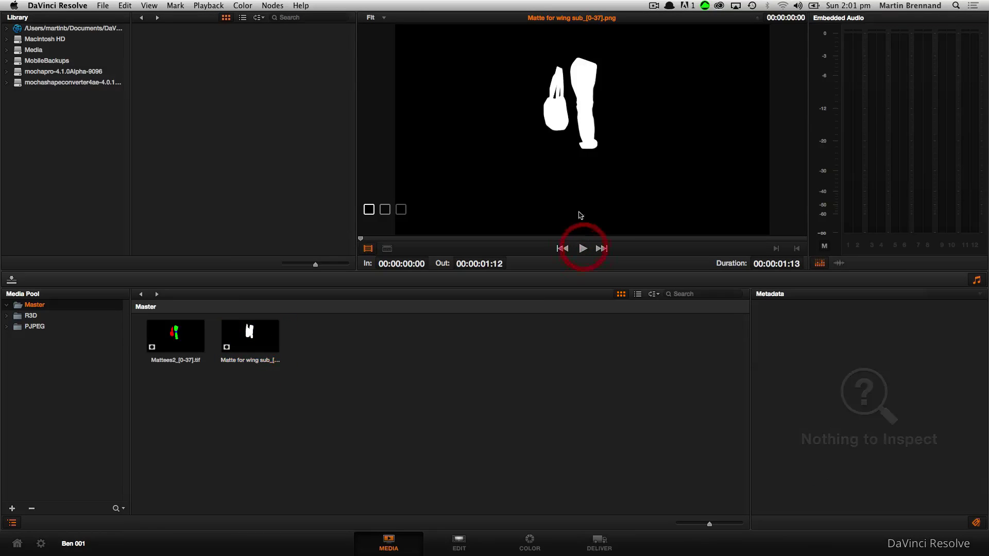
left_click(584, 249)
left_click(583, 249)
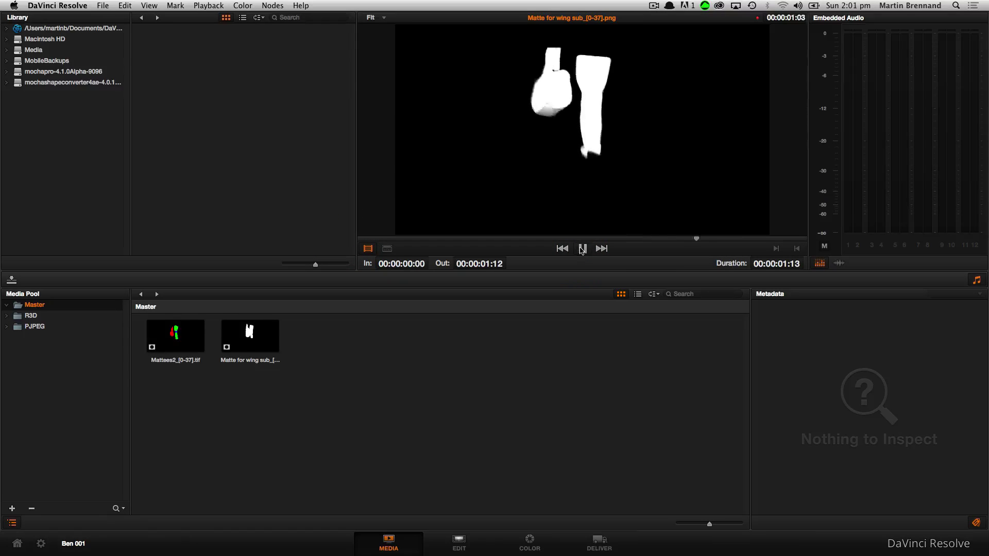
left_click(580, 250)
left_click_drag(625, 240, 682, 239)
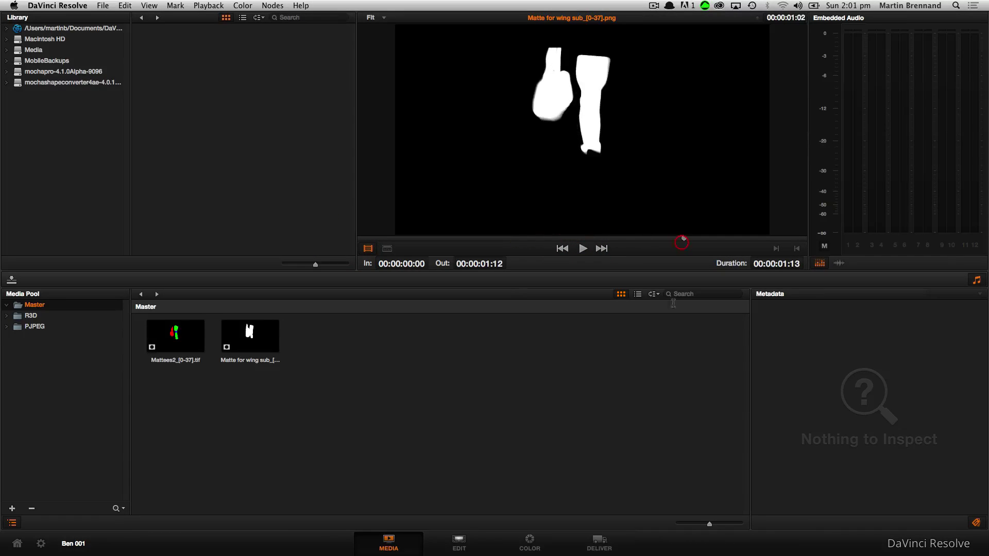
- Reset all grades and nodes of clip 04 on the Color page
left_click(533, 541)
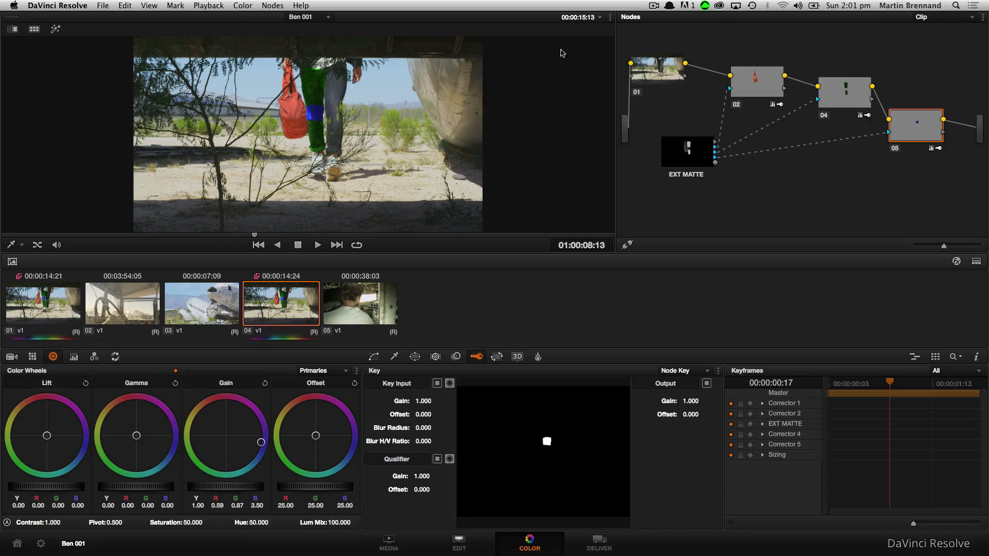
left_click(270, 5)
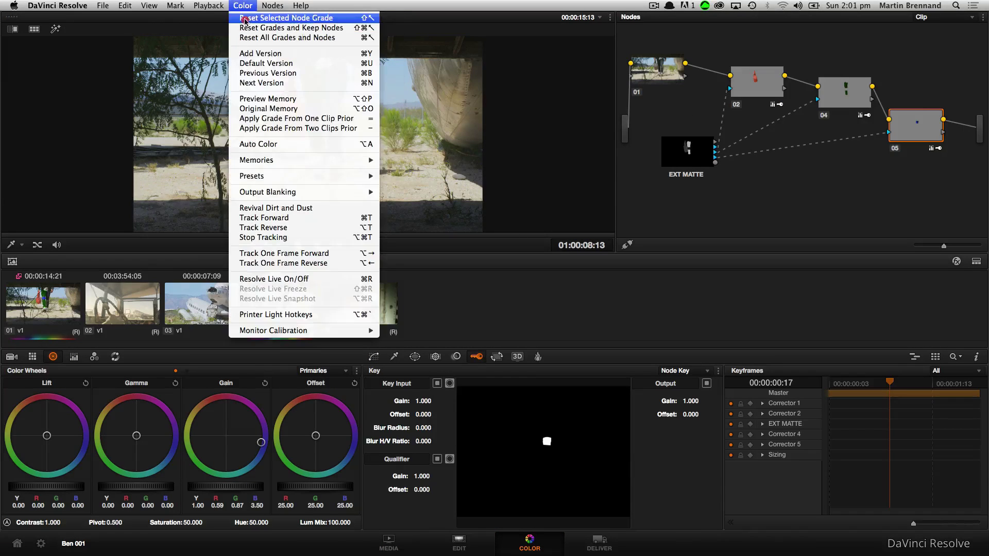
left_click(244, 21)
left_click(243, 5)
left_click(287, 38)
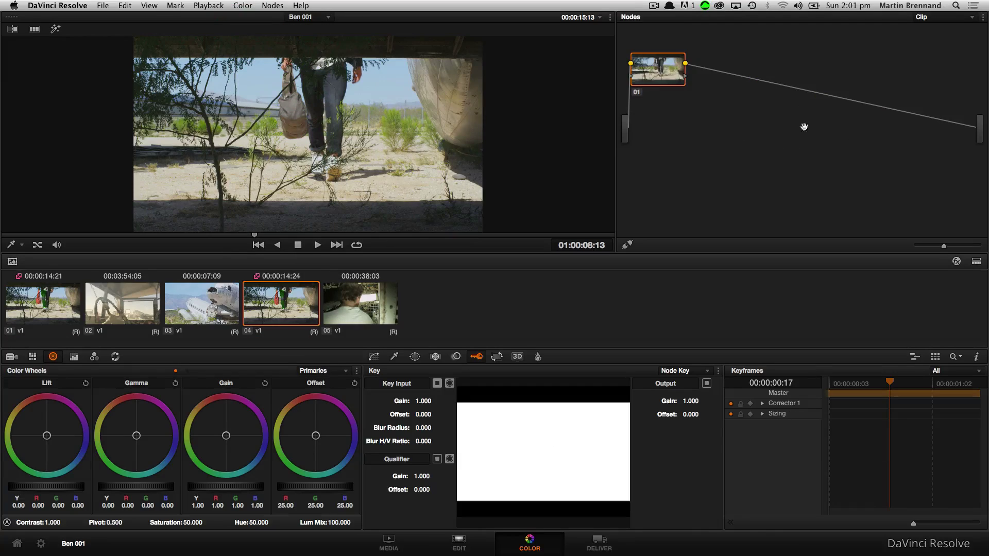
- Add a serial node after node 01 and attach the track matte Matte for wing sub_[0-37].png to it
key("alt+s")
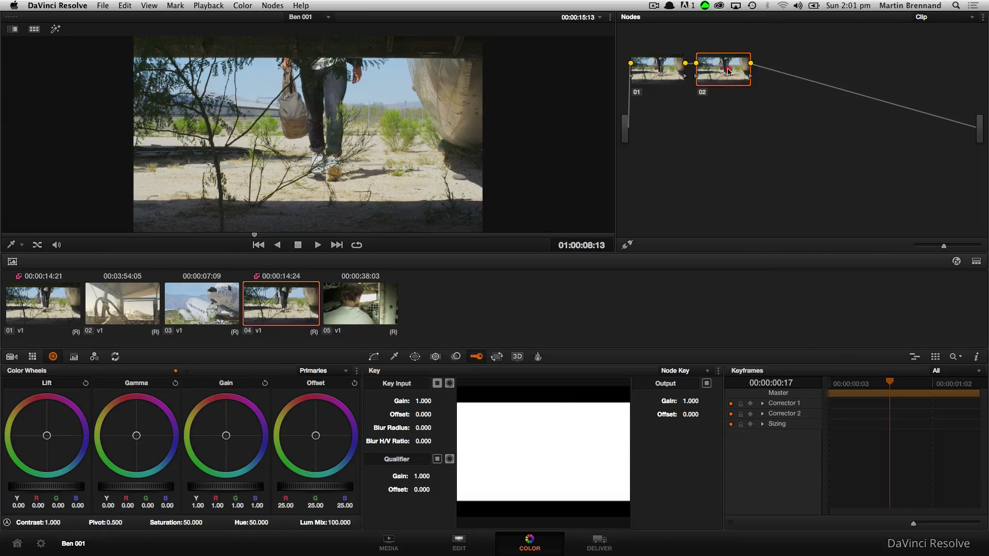
right_click(790, 89)
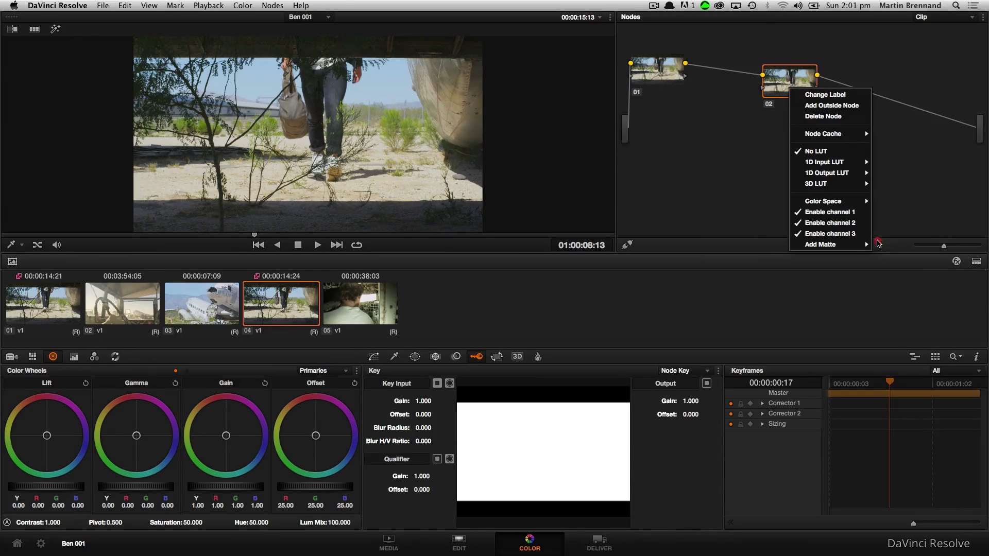
mouse_move(861, 245)
mouse_move(905, 258)
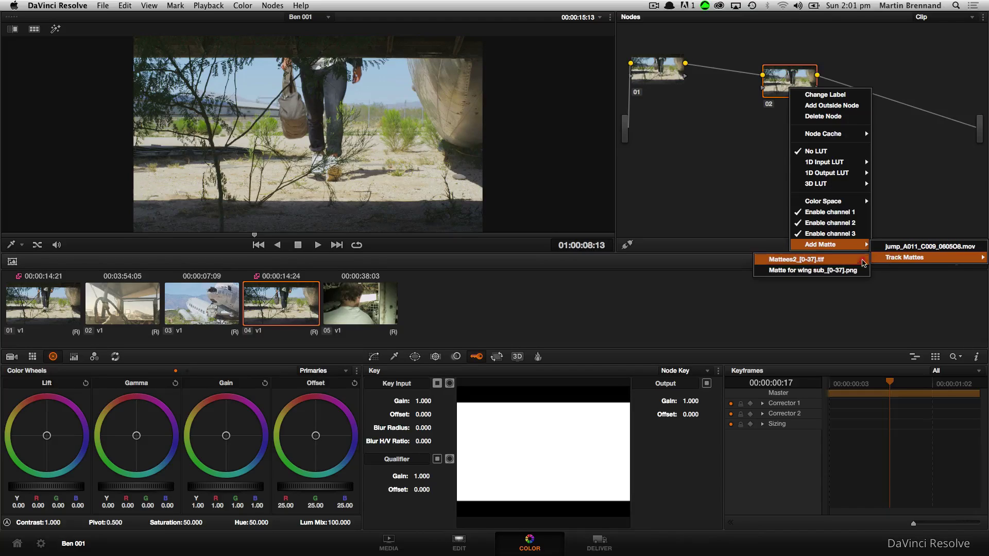
left_click(849, 274)
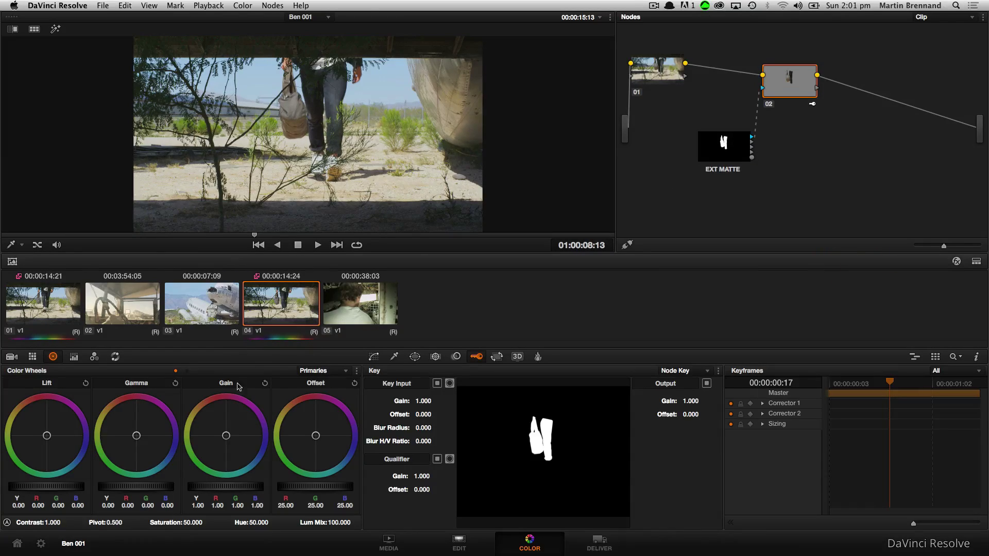
- Shift node 02's gain to orange-red with R 2.00, G 0.79 and B 0.17, and review the matted grade in looped playback
left_click_drag(226, 436, 95, 153)
left_click_drag(213, 407, 208, 486)
left_click(355, 244)
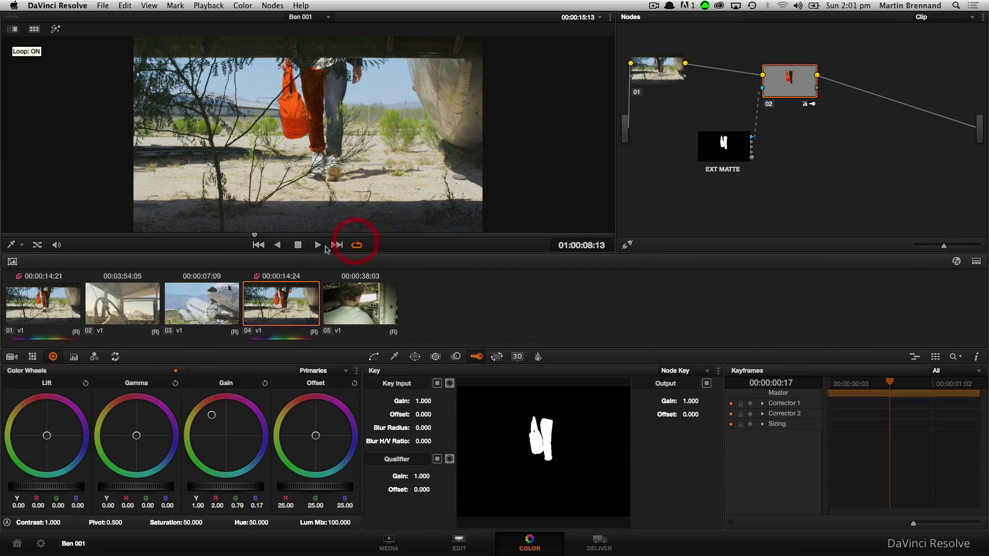
left_click(317, 245)
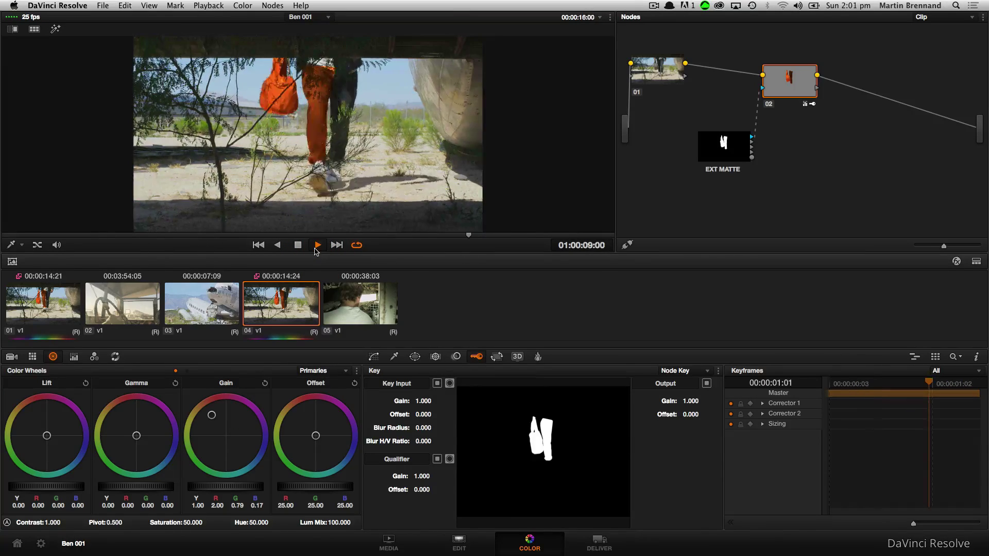
key("space")
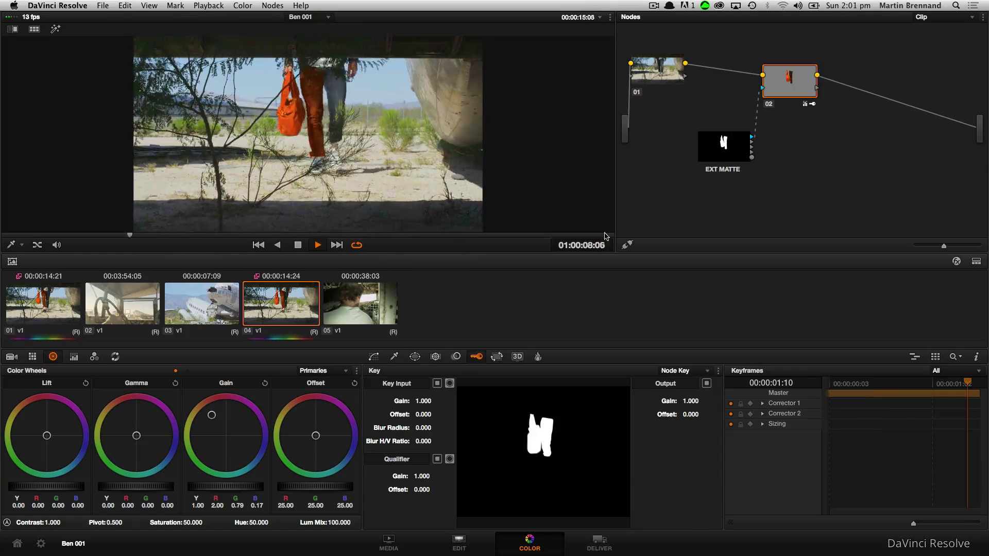
key("space")
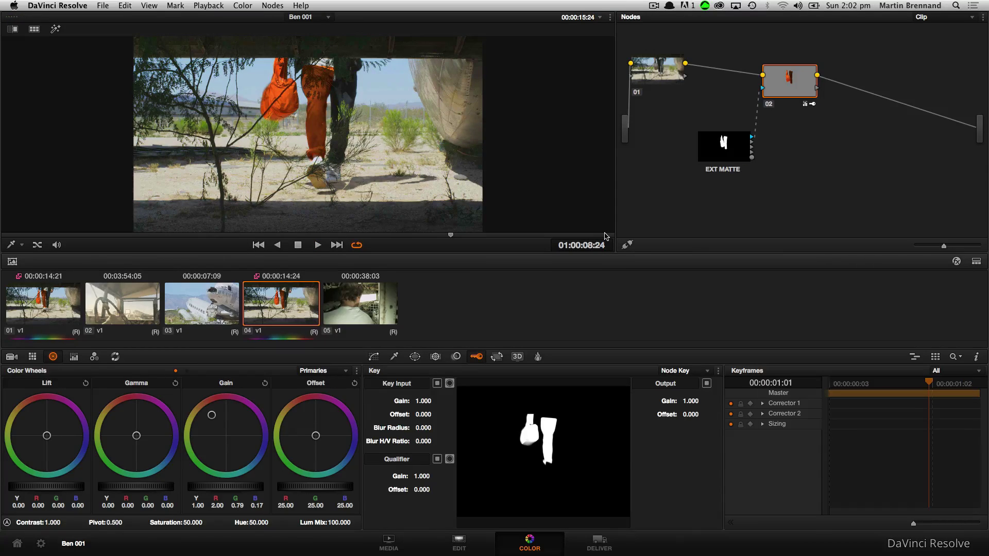
key("super+s")
- Switch to mocha Pro and set the Bag group's matte color to Red
key("super+Tab")
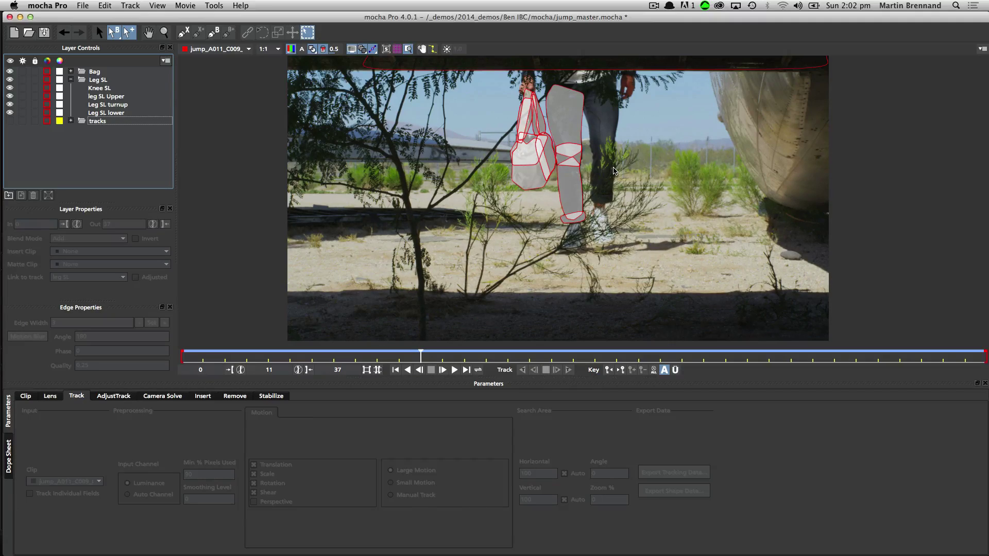
left_click(91, 72)
left_click(59, 72)
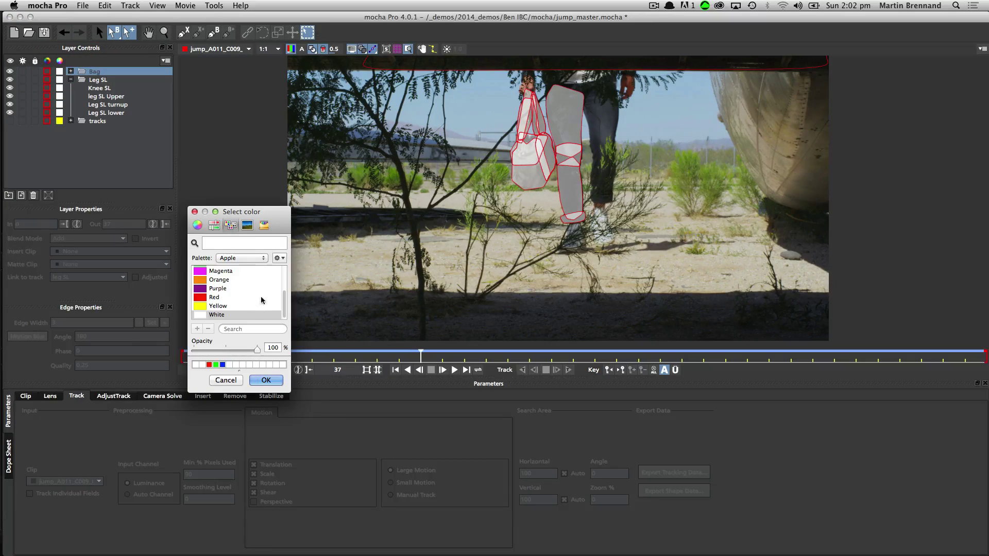
left_click(201, 298)
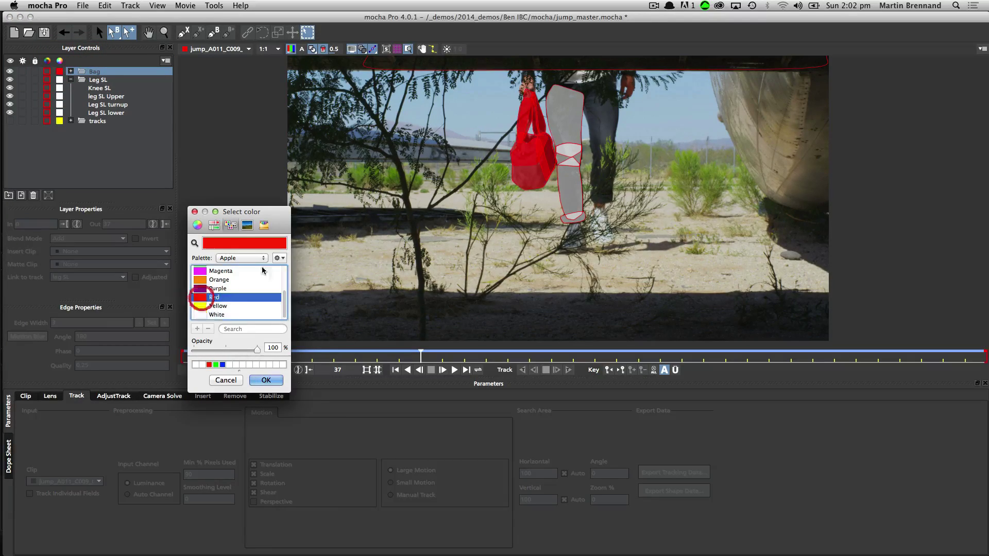
left_click(265, 381)
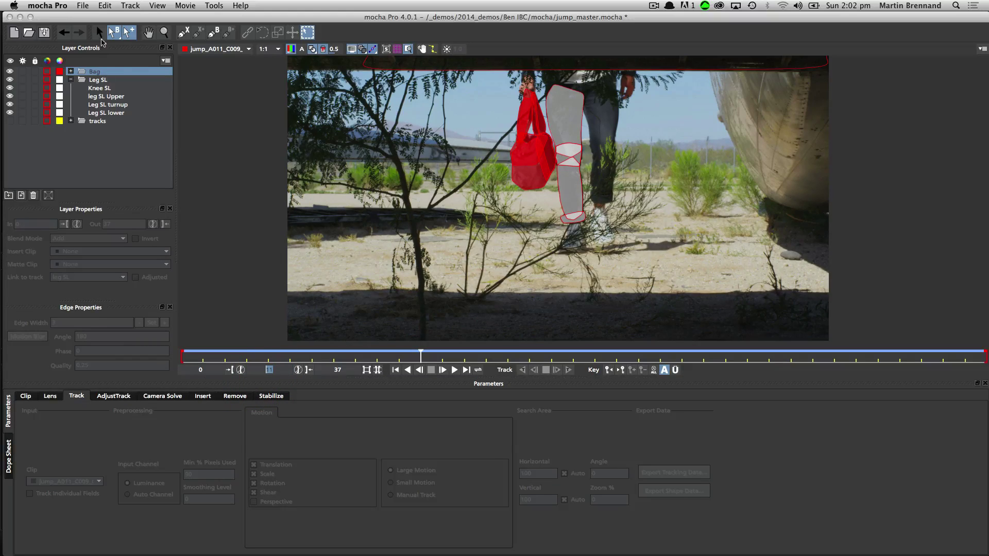
- Set the Leg SL group's matte color to Green
left_click(60, 81)
left_click(216, 364)
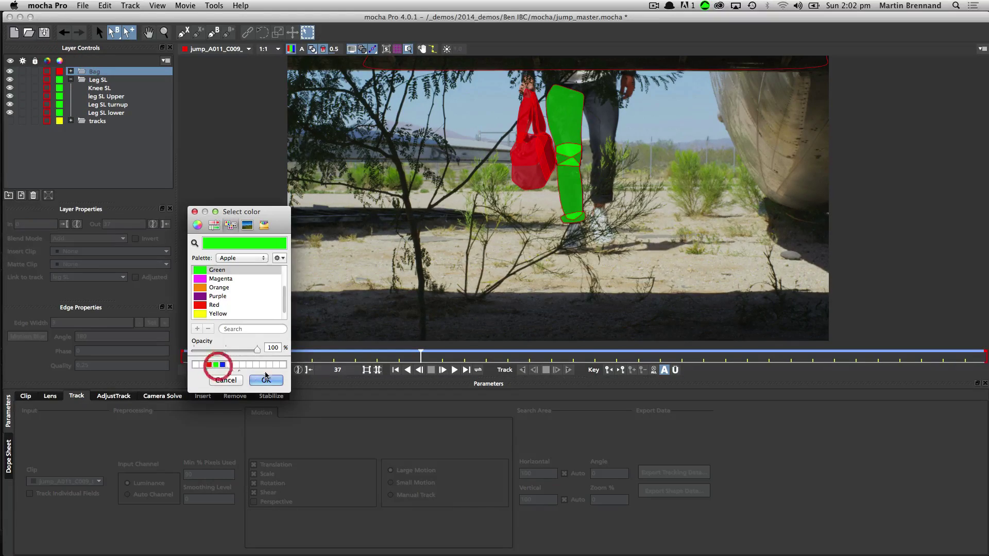
left_click(266, 380)
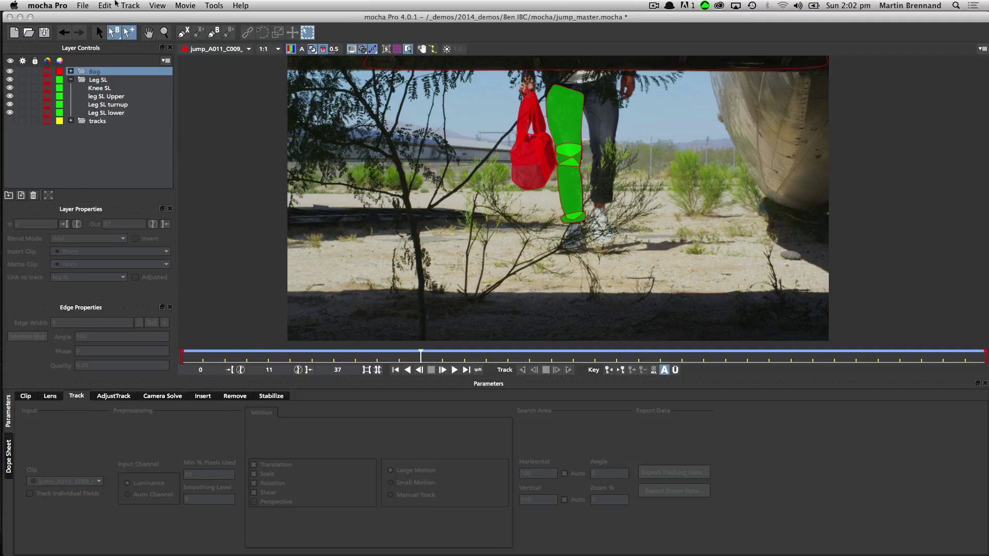
- Set the Knee SL layer's matte color to Blue, and save the project with the playhead at frame 14
left_click(102, 90)
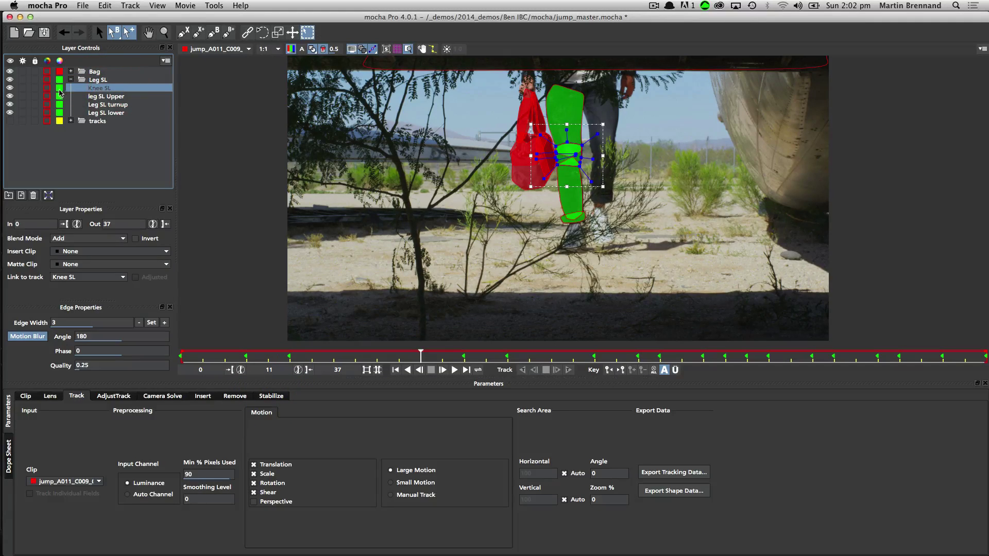
left_click(60, 88)
left_click(221, 365)
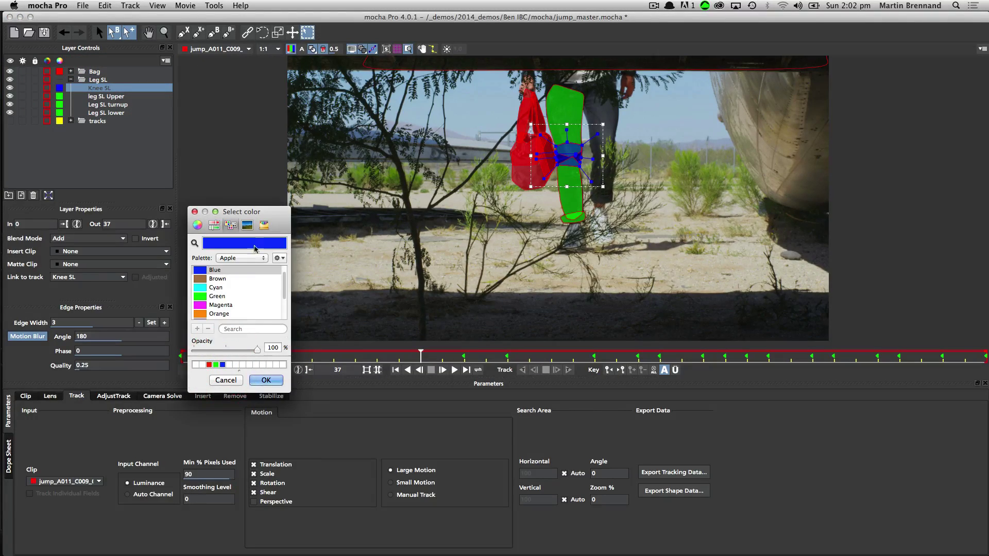
left_click(267, 381)
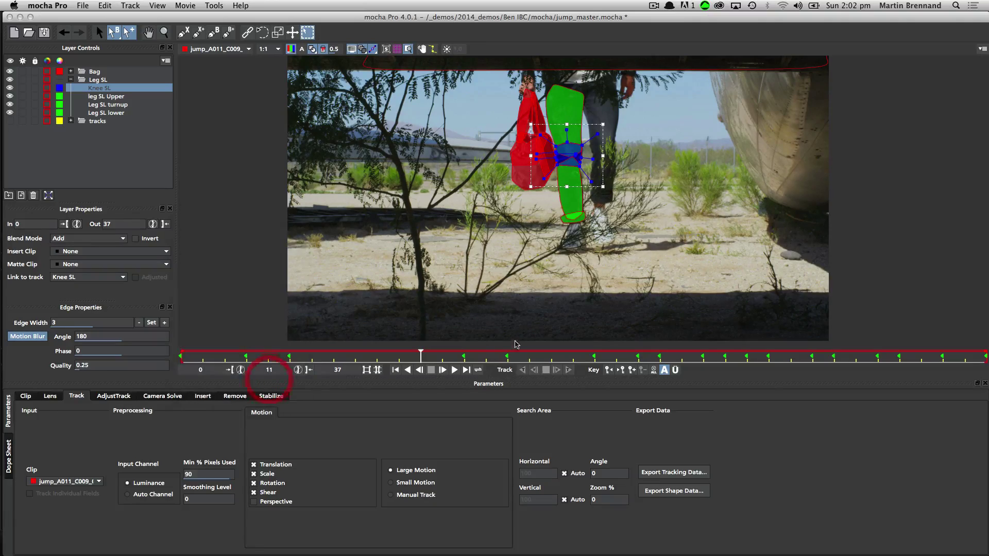
left_click_drag(421, 355, 486, 361)
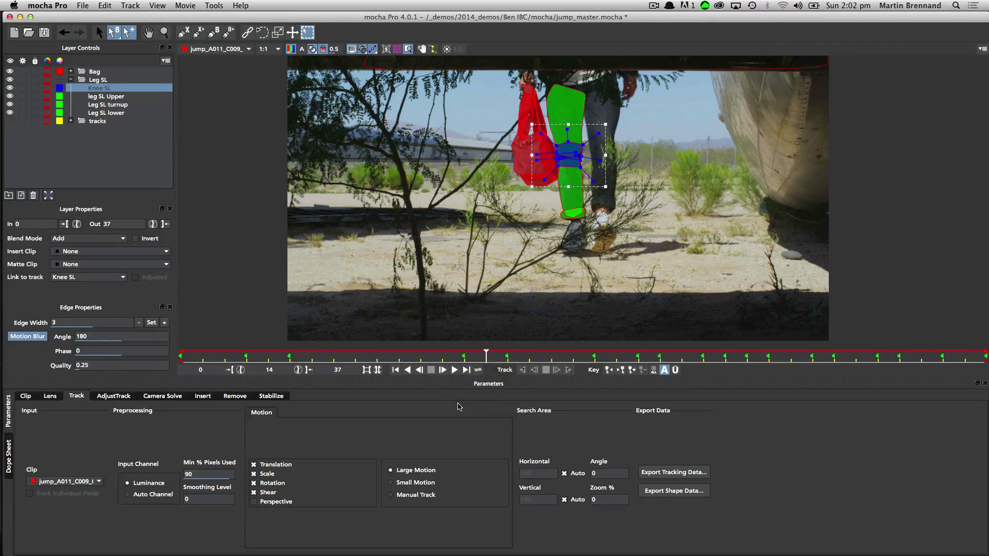
key("super+s")
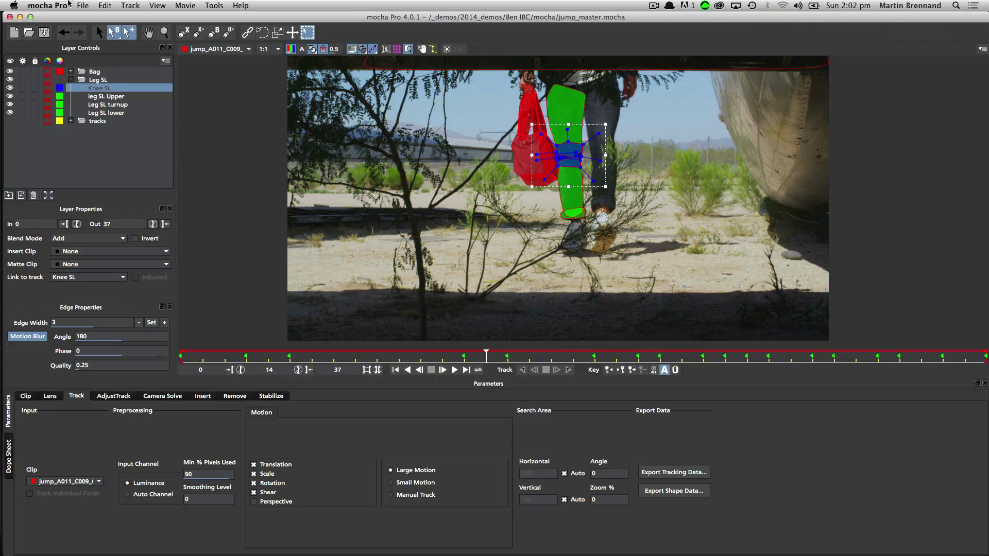
- Open the Export Rendered Shapes settings and choose mattes from all visible layers
left_click(31, 5)
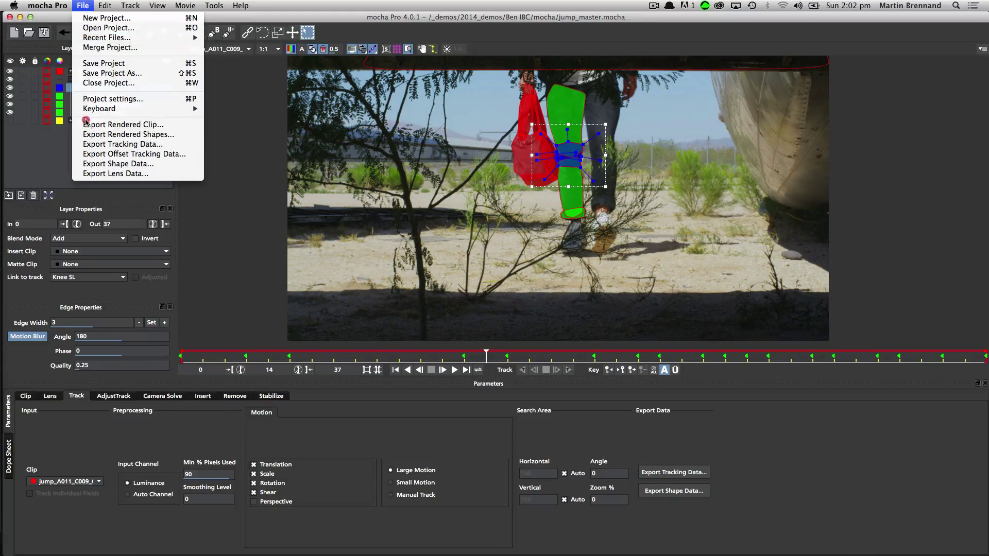
left_click(97, 135)
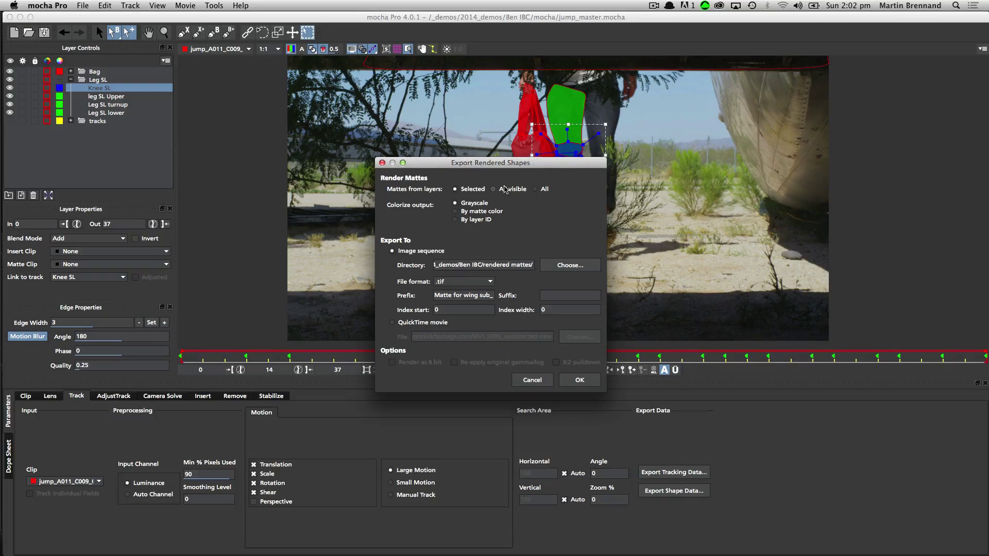
left_click(508, 189)
- Switch to DaVinci Resolve, browse the media library to _demos/2014_demos/Ben IBC/rendered mattes and review the import options for Mattes[40-49].tif without adding it
key("super+Tab")
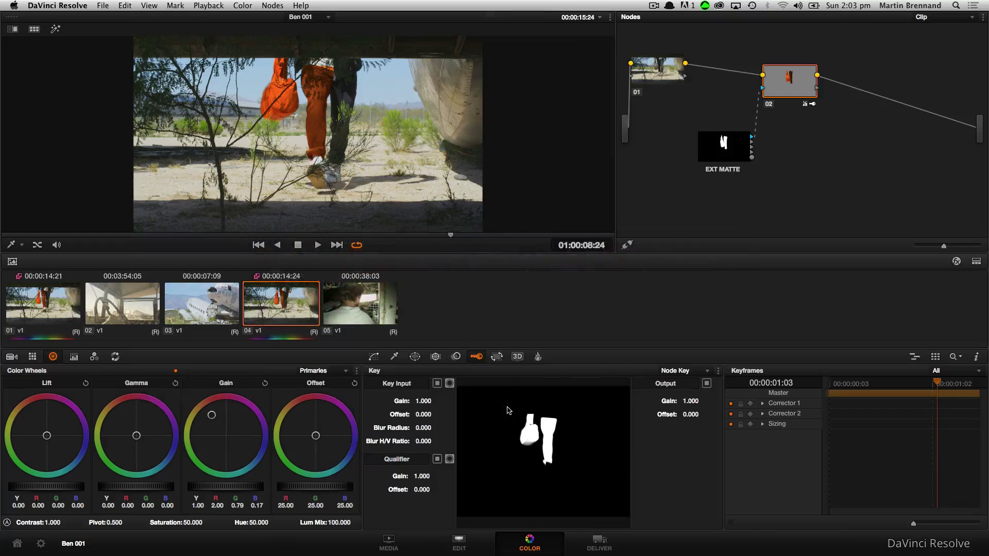
left_click(389, 542)
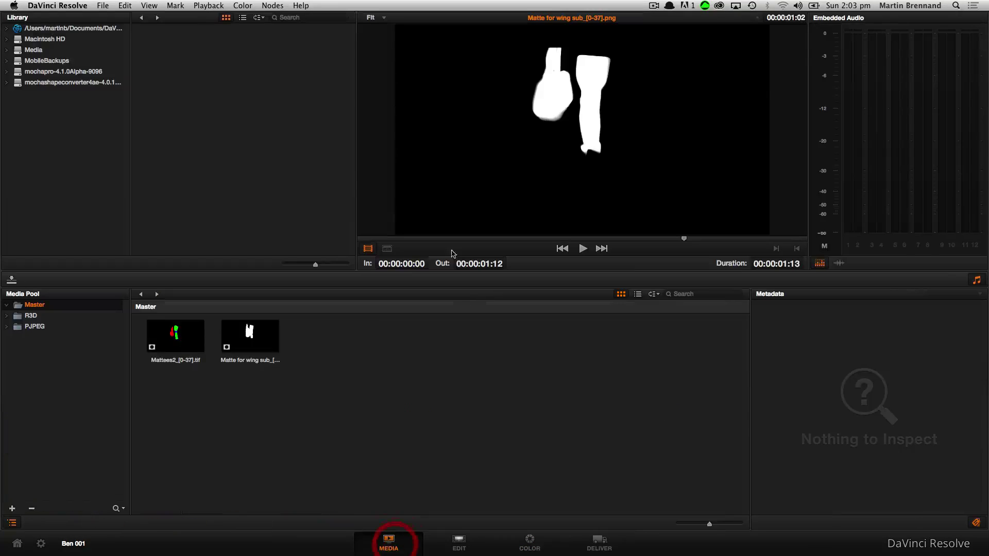
left_click(74, 30)
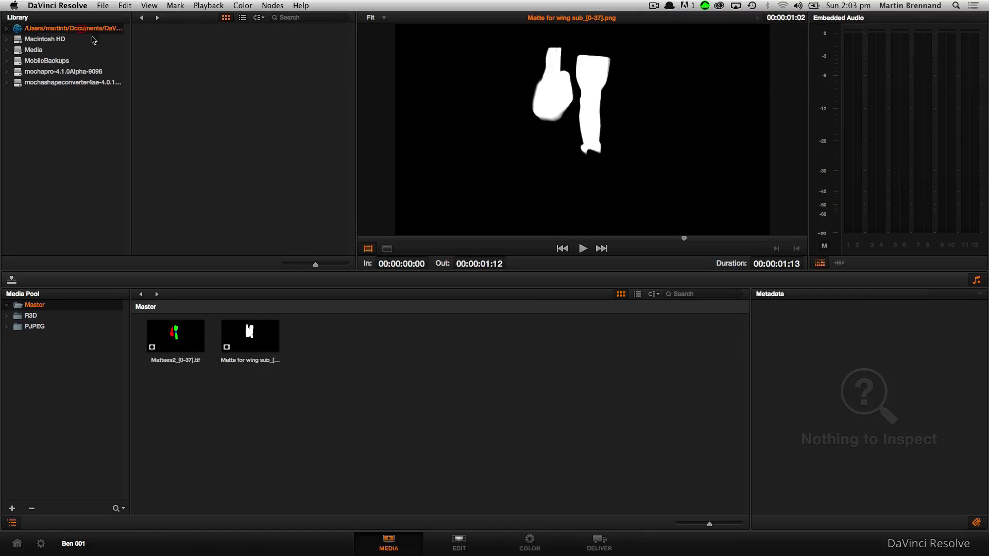
left_click(41, 39)
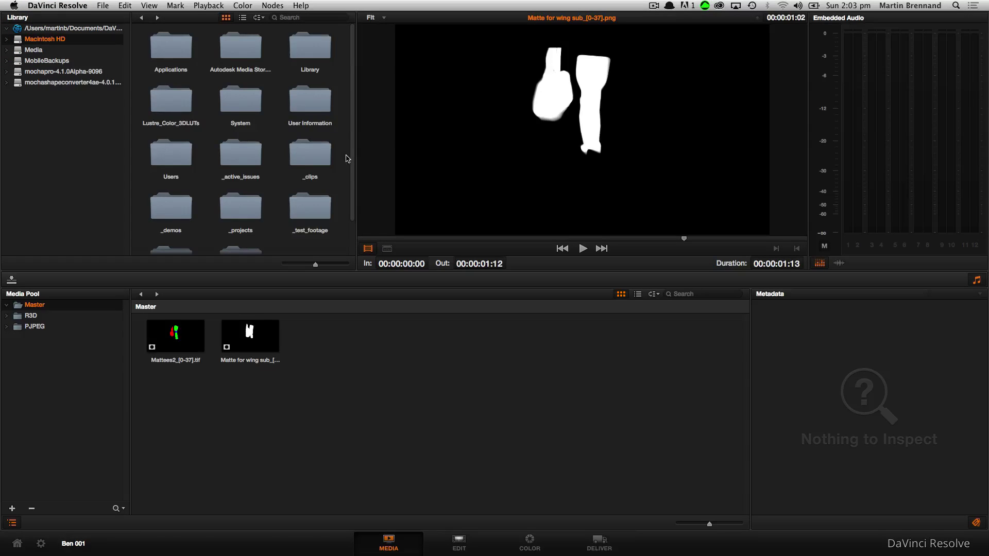
scroll(350, 147, "down", 3)
double_click(175, 170)
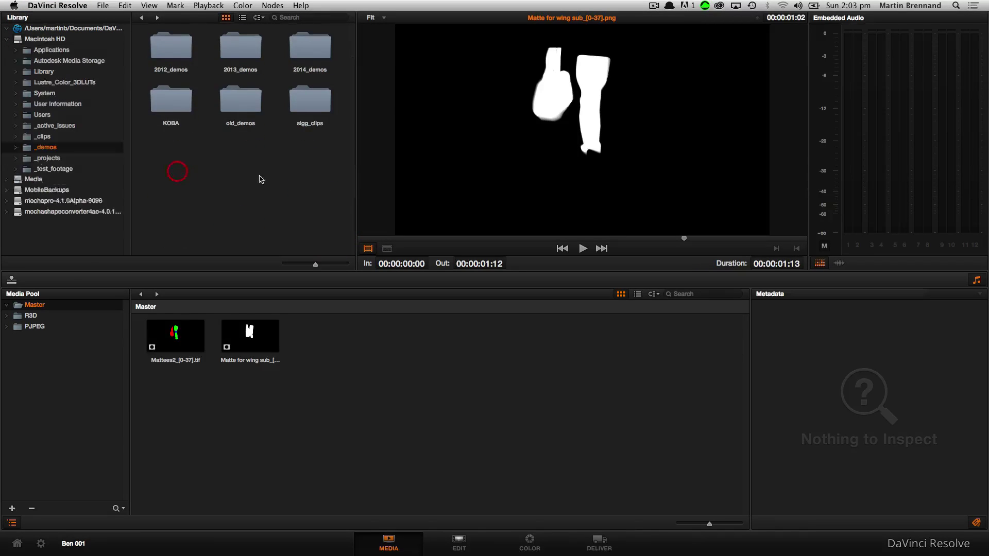
left_click(310, 49)
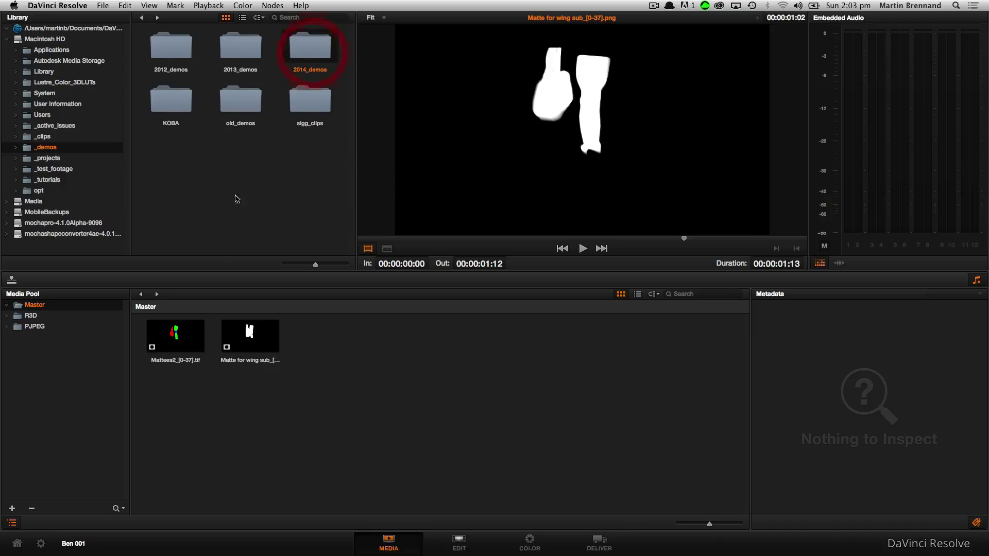
double_click(310, 51)
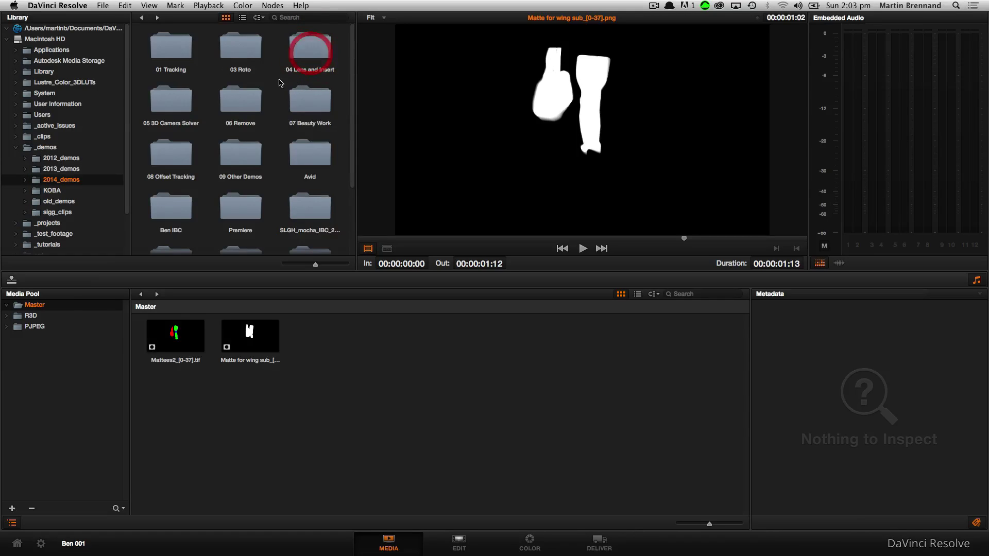
left_click(178, 208)
double_click(178, 209)
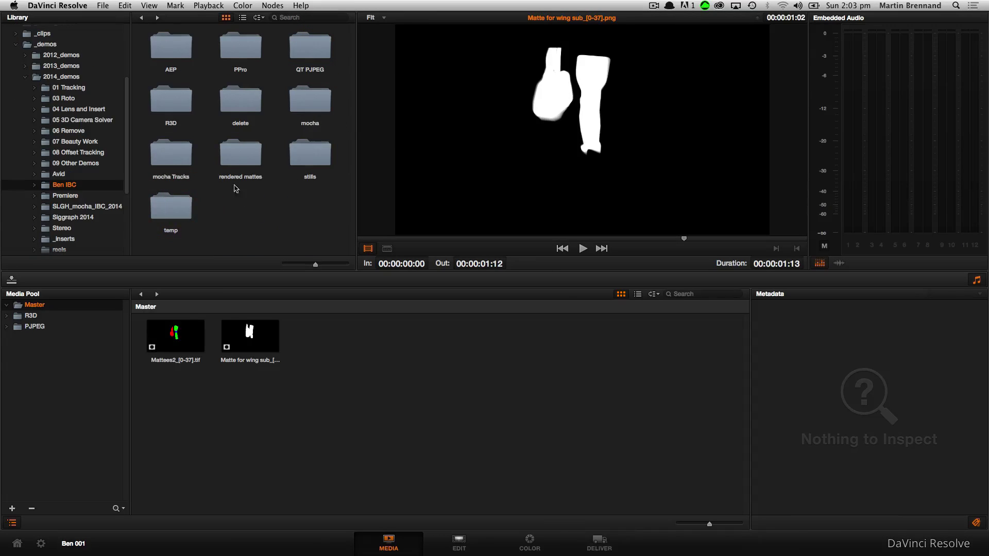
left_click(245, 156)
double_click(245, 156)
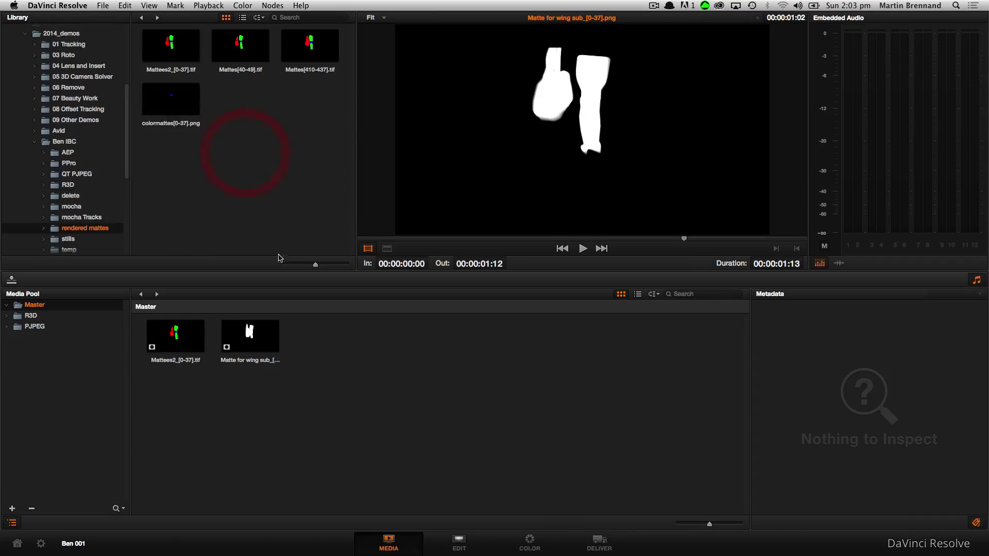
right_click(246, 51)
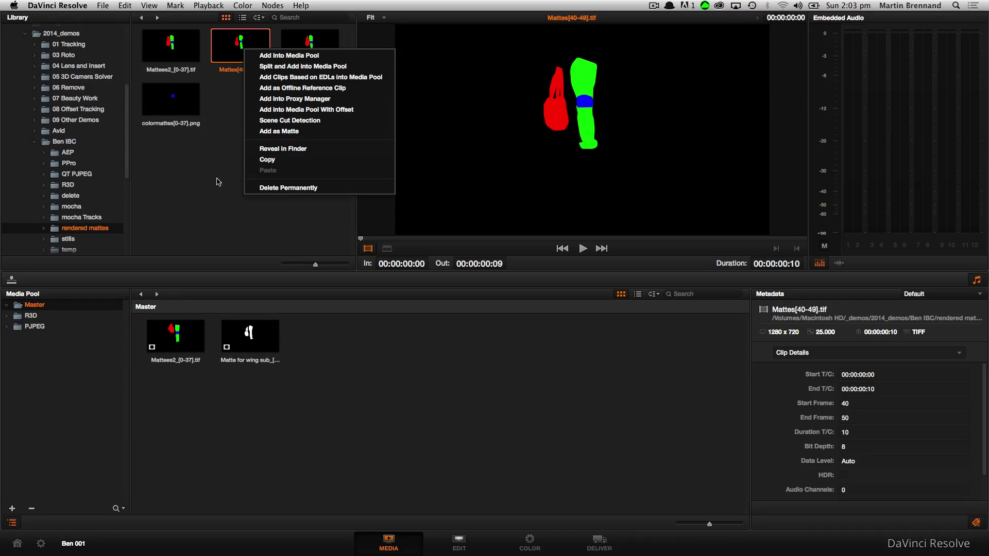
left_click(192, 177)
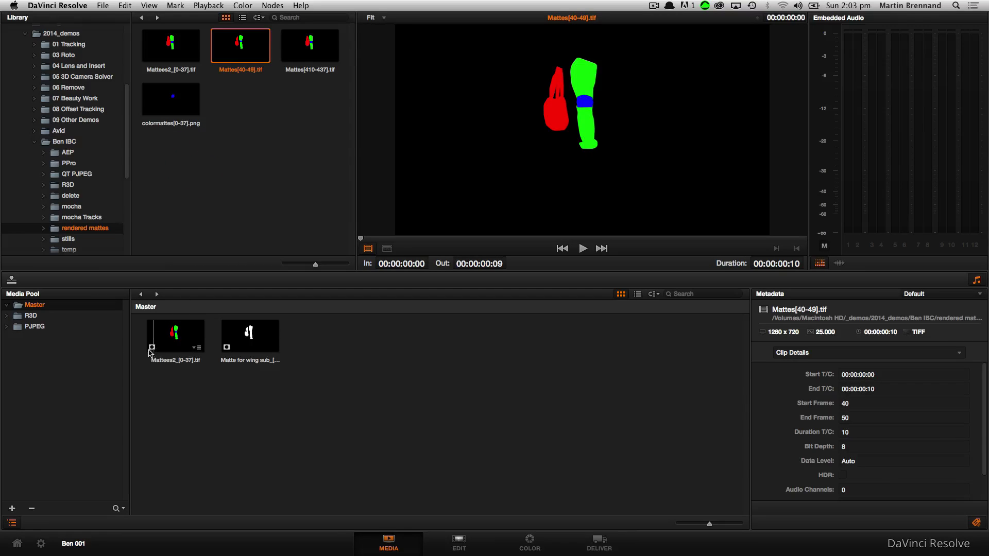
- Delete the external matte feeding node 02 on the Color page, and add a serial node after node 02
left_click(536, 546)
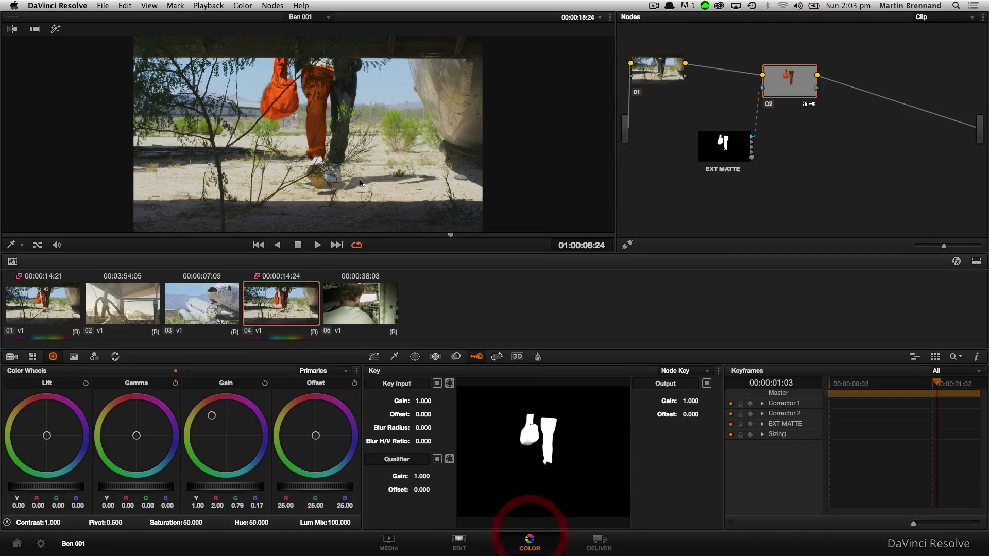
left_click(715, 160)
key("Delete")
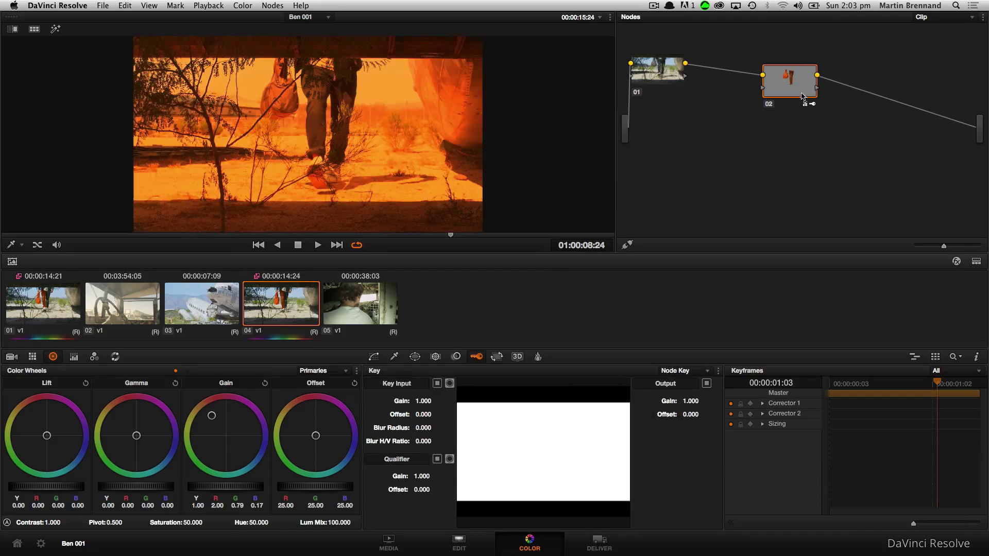
key("alt+s")
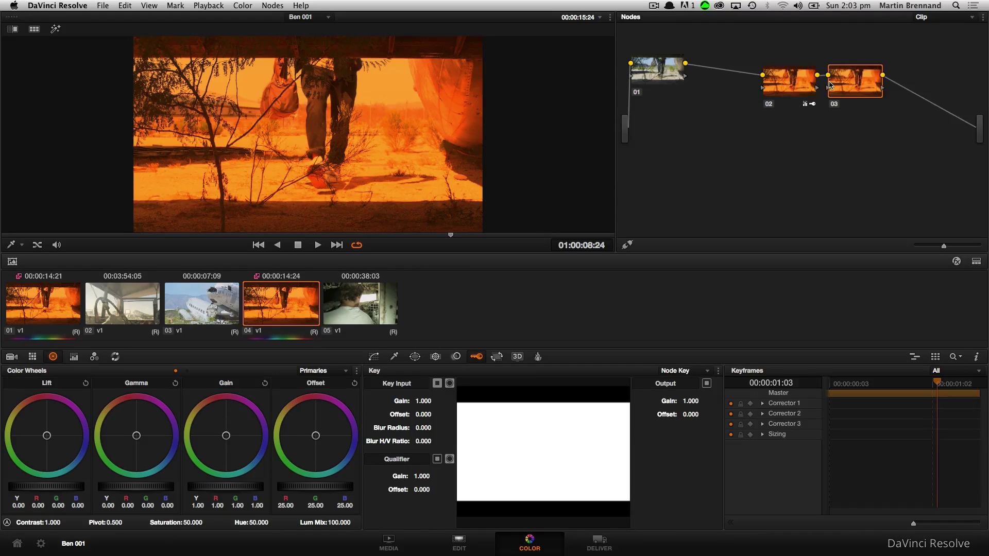
- Delete node 03, add the track matte Mattees2_[0-37].tif to node 02, and place the external matte clear of the grade nodes
key("Delete")
right_click(795, 75)
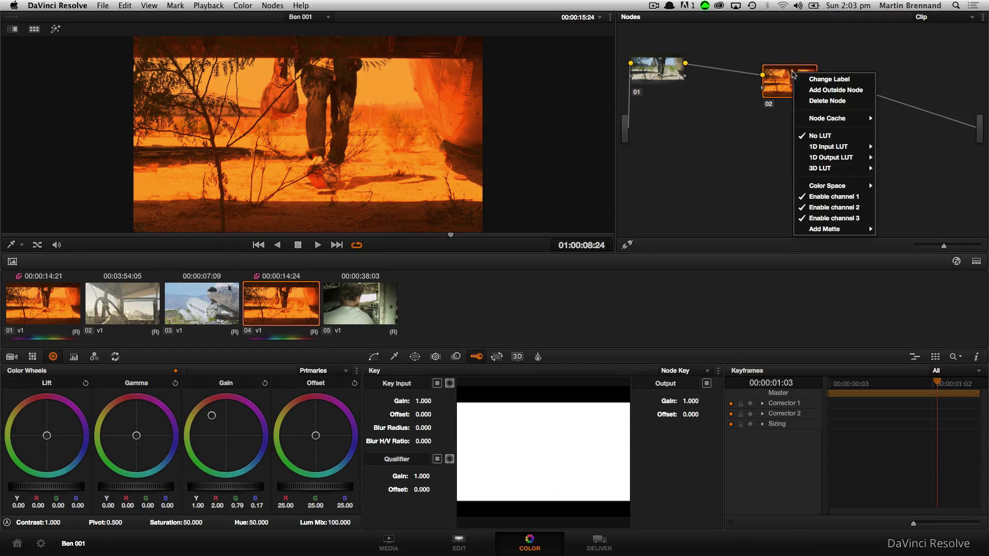
mouse_move(847, 229)
mouse_move(772, 242)
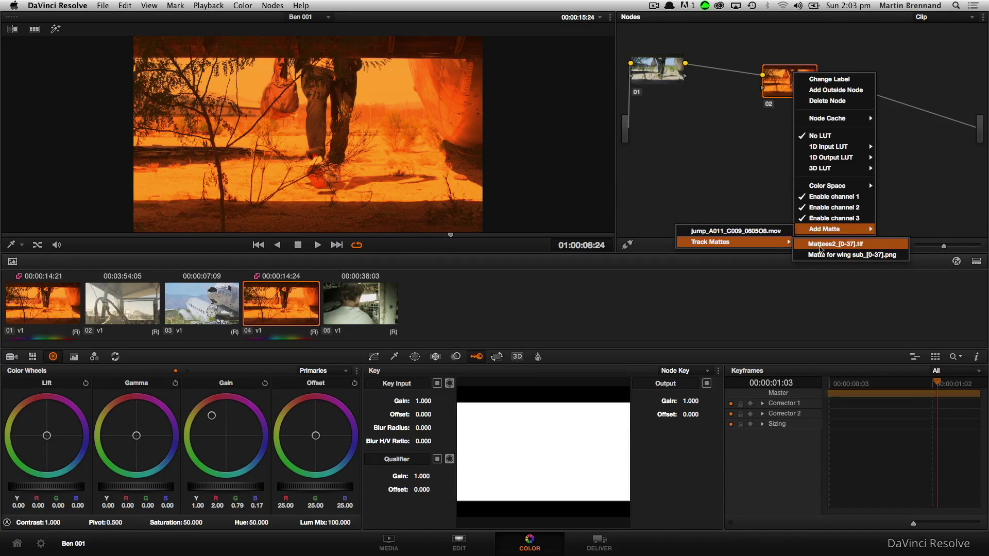
left_click(819, 246)
left_click_drag(732, 160, 692, 152)
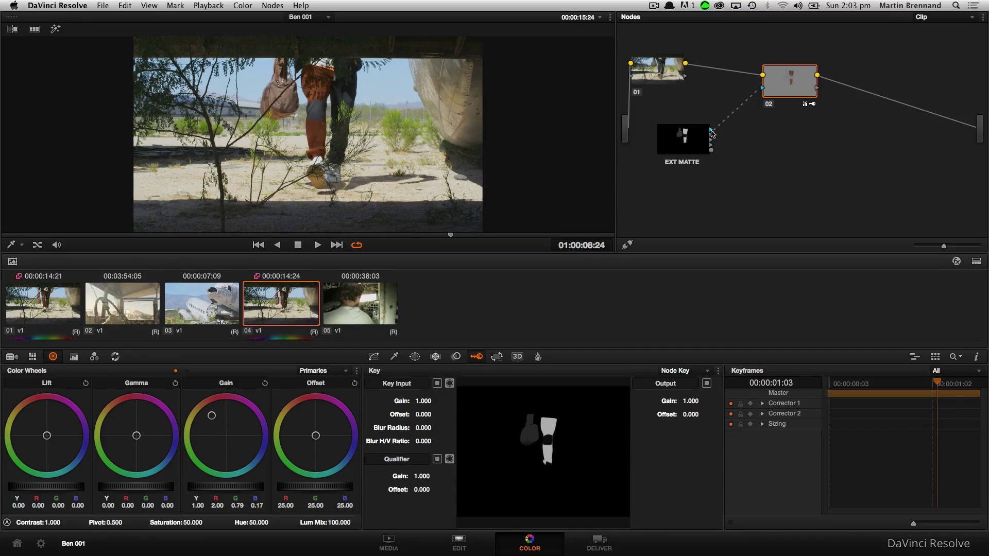
- Replace the matte link with one from the external matte's red channel to node 02, and play back the bag grade
left_click(728, 119)
key("Delete")
left_click_drag(711, 137, 777, 111)
left_click(318, 245)
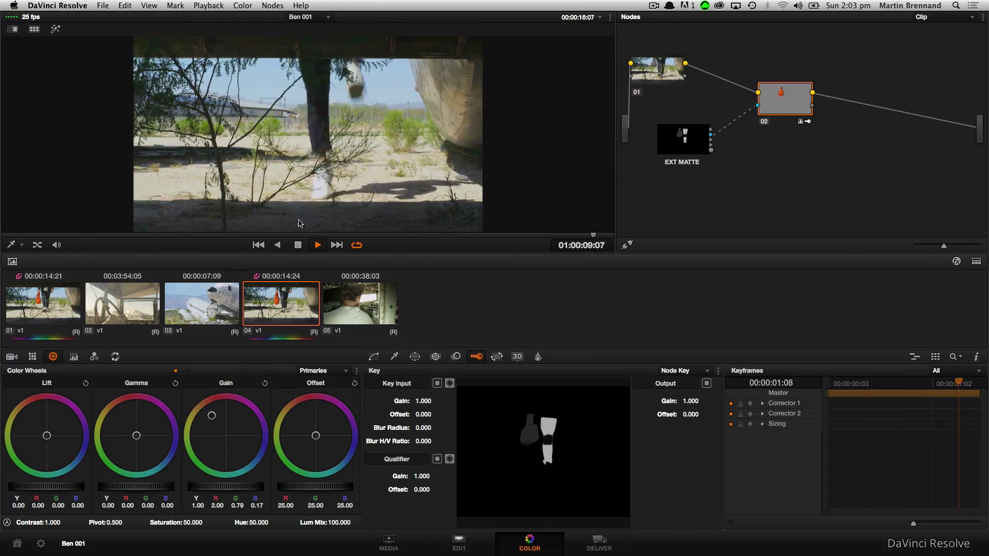
left_click(297, 245)
key("super+Tab")
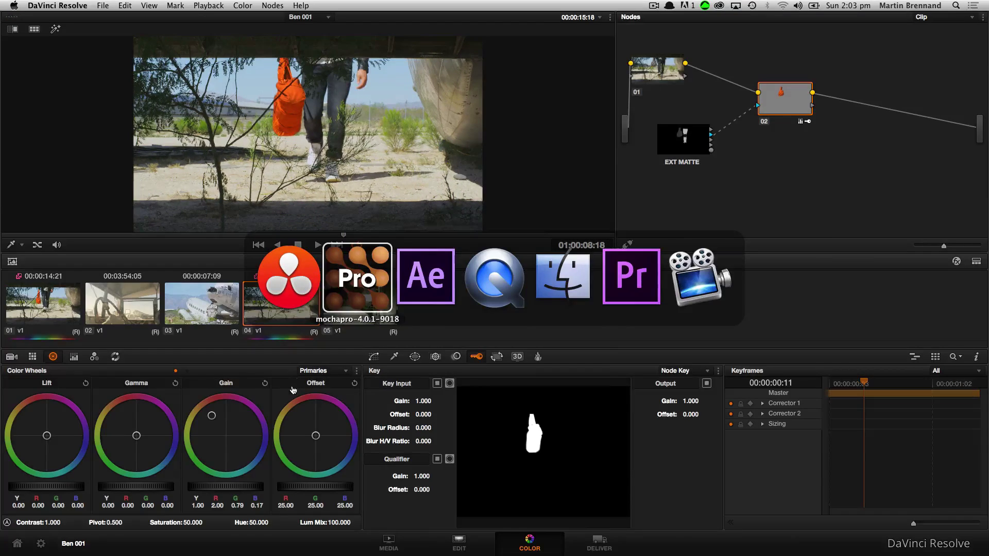
key("super+Tab")
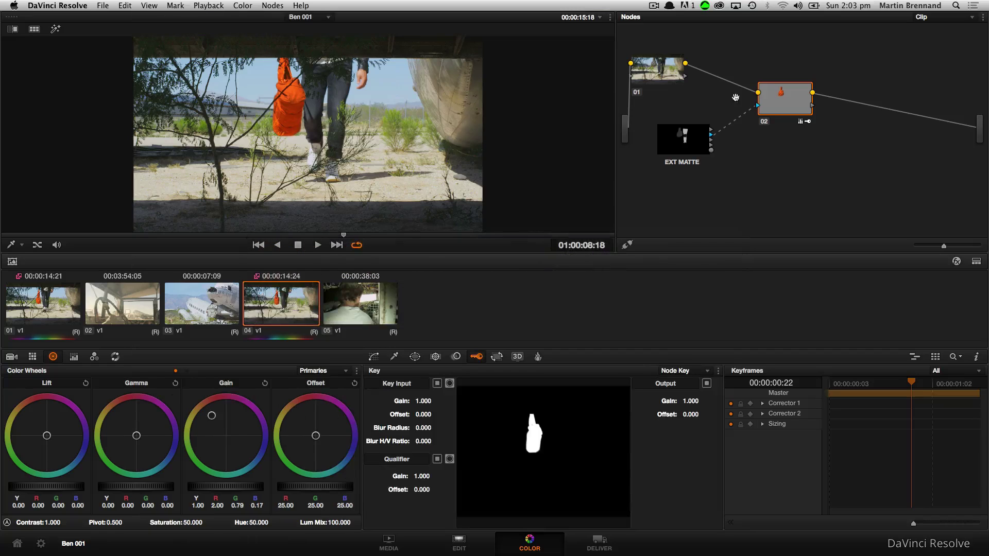
- Add two serial nodes, 04 and 05, after node 02 and spread them apart in the node graph
key("alt+s")
key("alt+s")
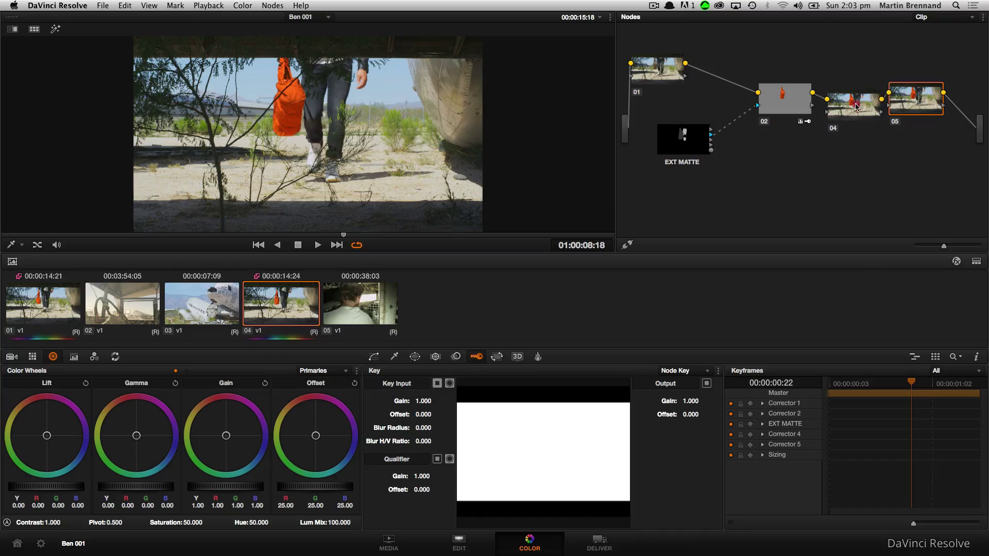
left_click(851, 107)
left_click_drag(907, 102, 922, 115)
left_click_drag(868, 93, 864, 121)
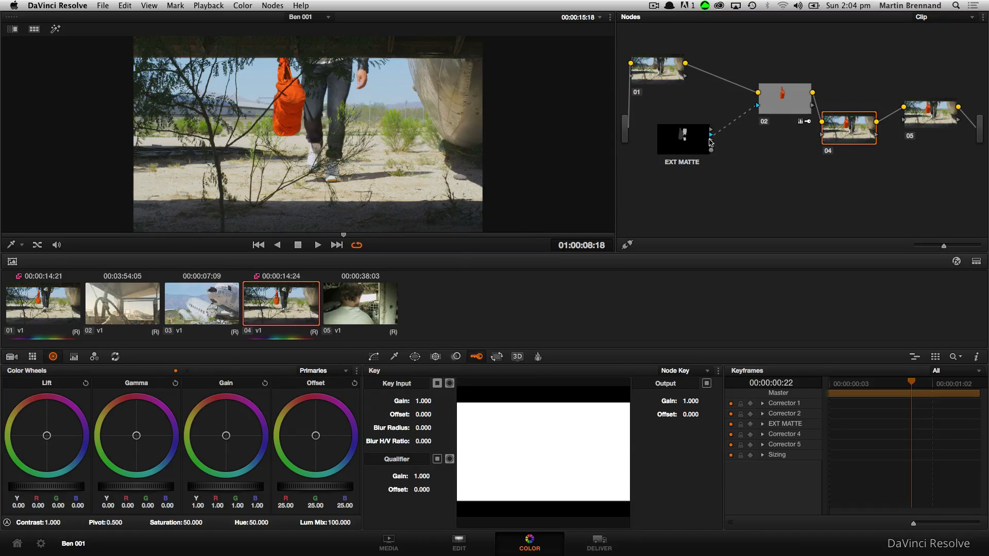
- Feed the external matte's green channel into node 04, invert its key input, and push its gain and gamma toward green
left_click_drag(715, 145, 822, 136)
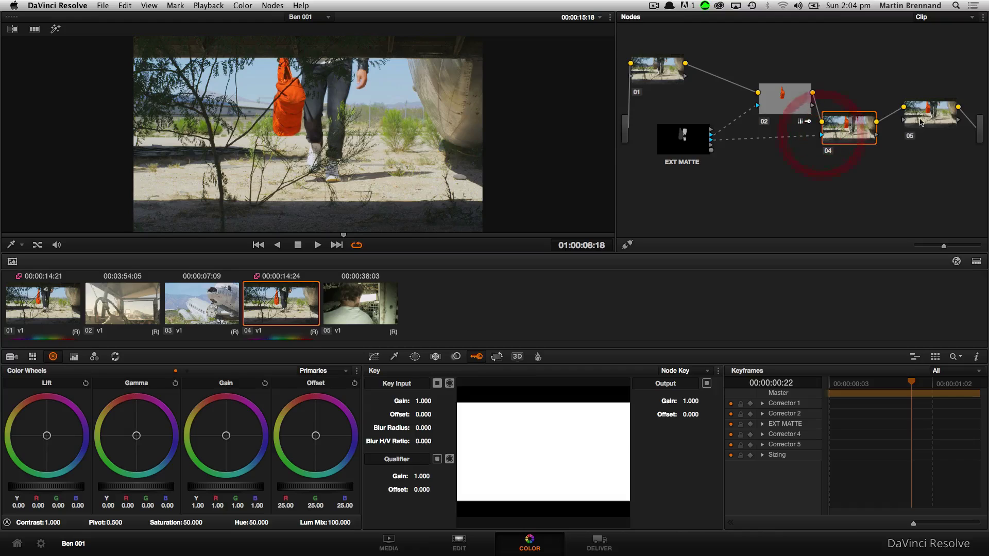
left_click_drag(915, 116, 898, 168)
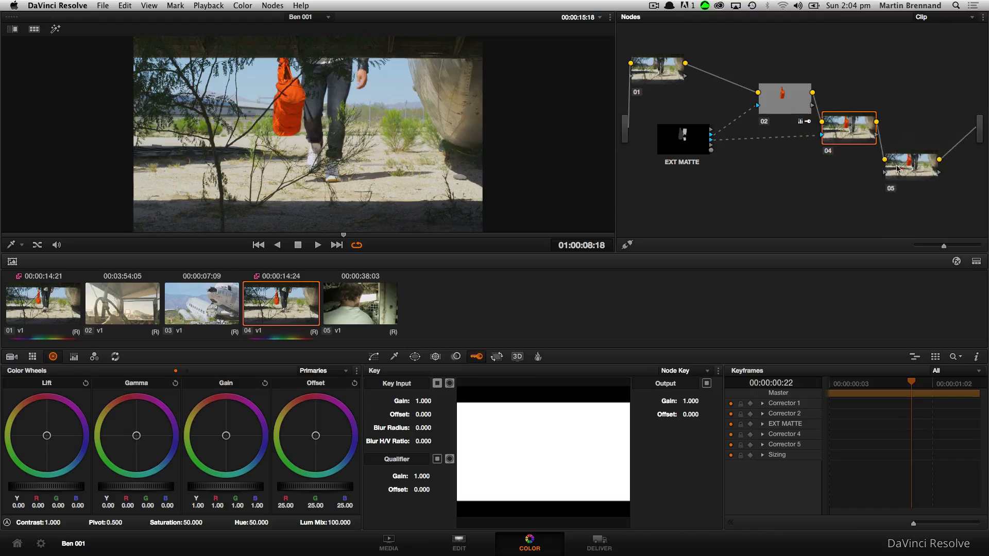
left_click(437, 385)
left_click_drag(227, 437, 90, 507)
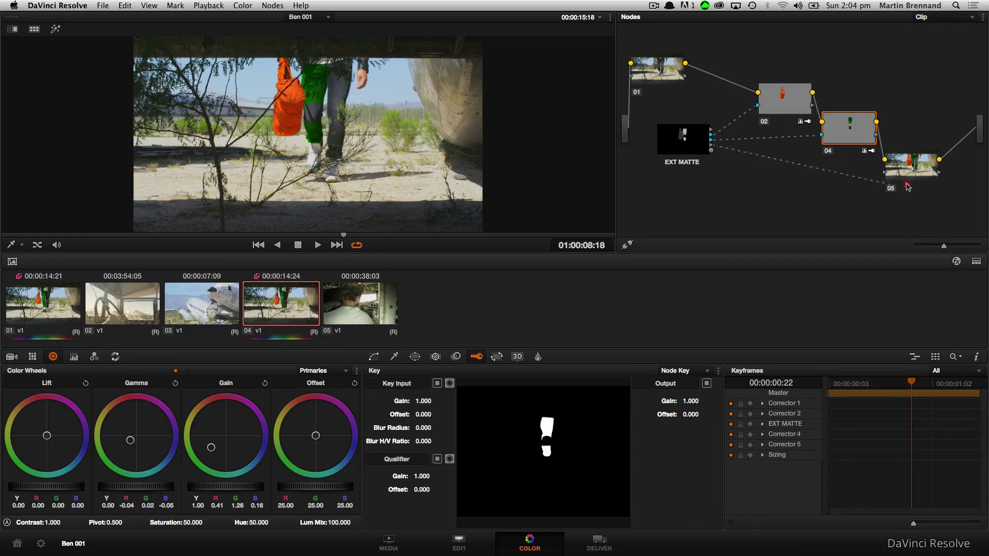
- Feed the external matte's blue channel into node 05, invert its key input, and push its gain to about R 0.58, G 0.95, B 2.72
left_click_drag(910, 168, 883, 190)
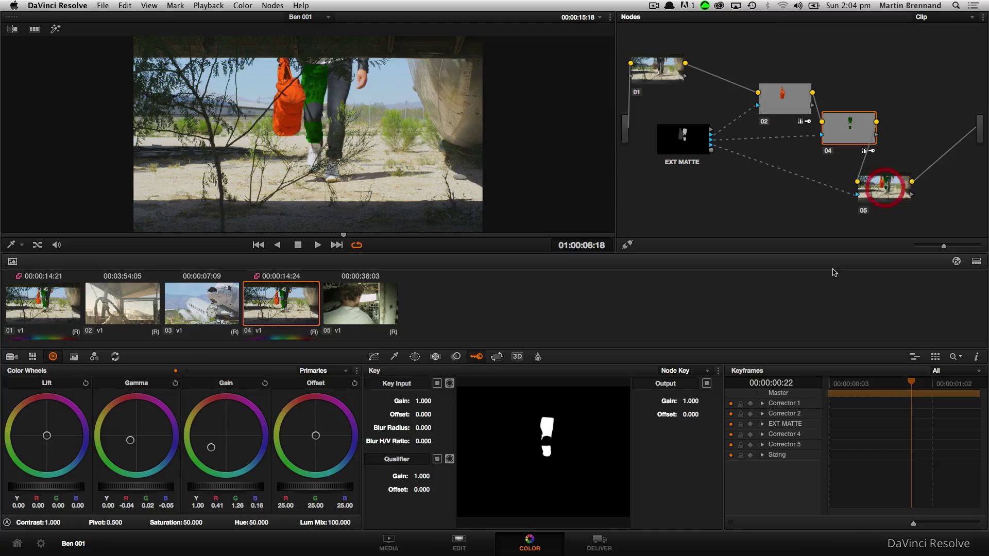
left_click(876, 193)
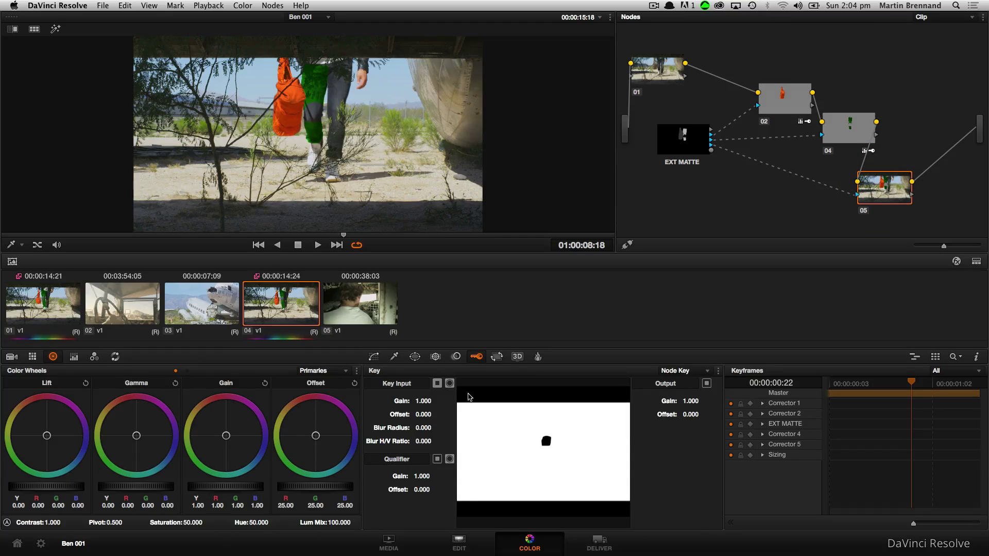
left_click(437, 384)
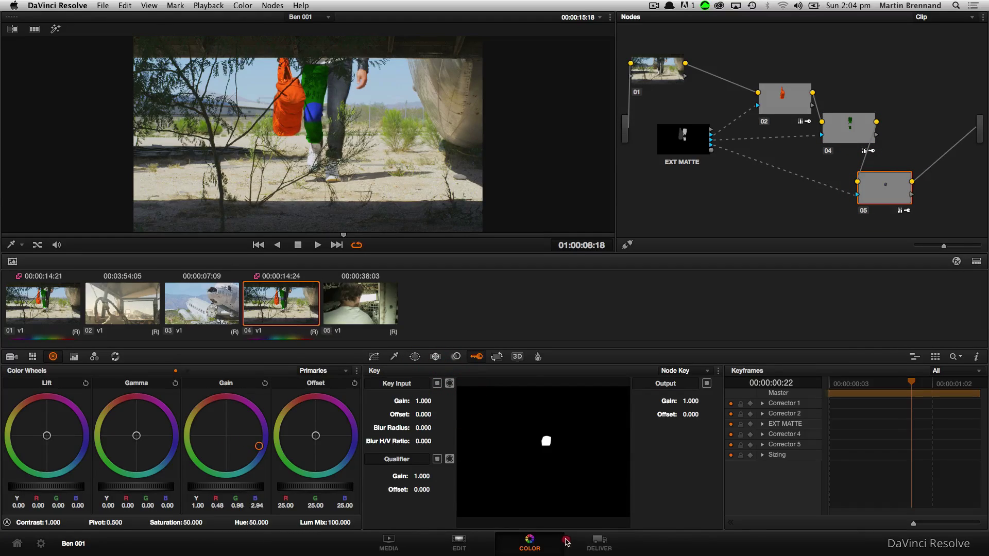
left_click_drag(539, 525, 526, 519)
- Play back the three-matte grade, move node 05 closer to node 04, and save the project
left_click(317, 245)
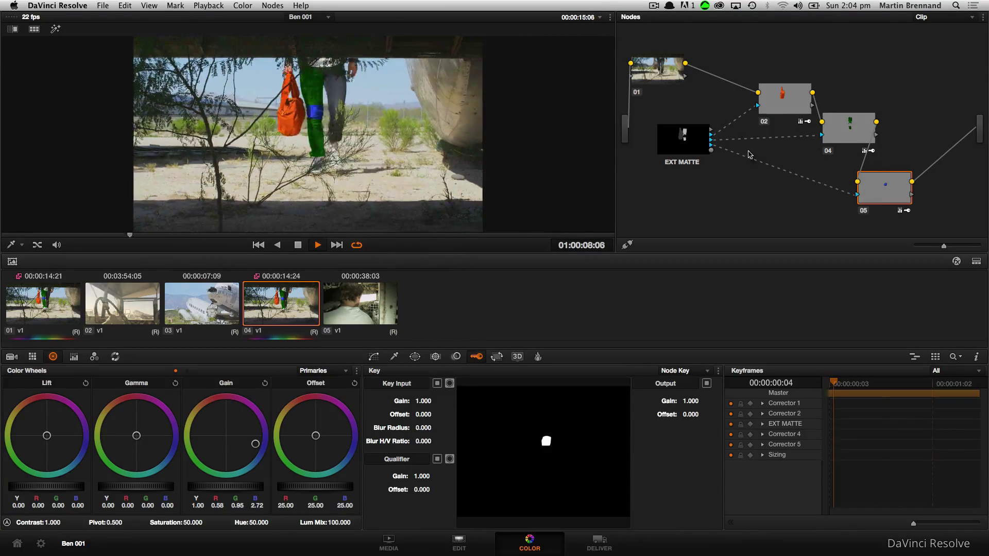
key("space")
left_click_drag(878, 187, 829, 168)
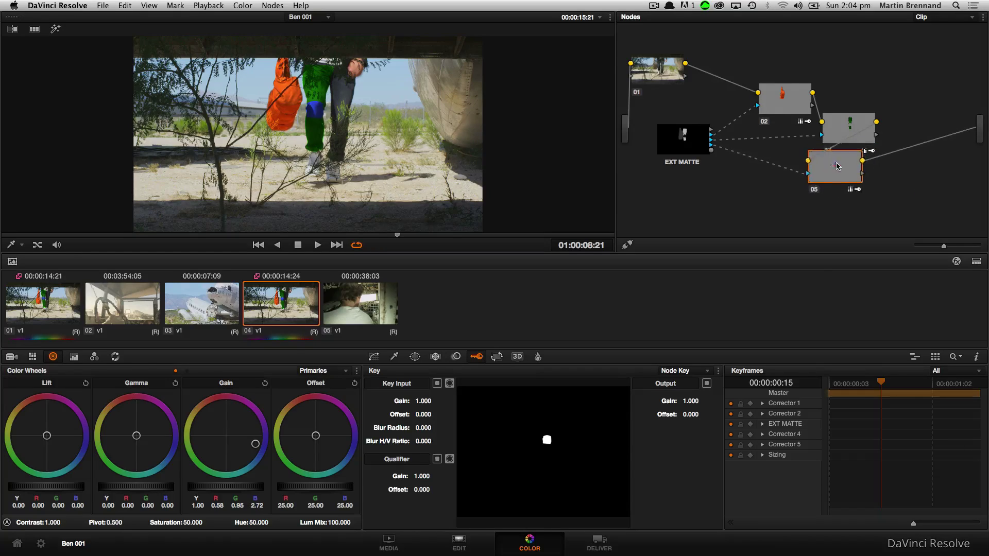
left_click_drag(914, 43, 781, 169)
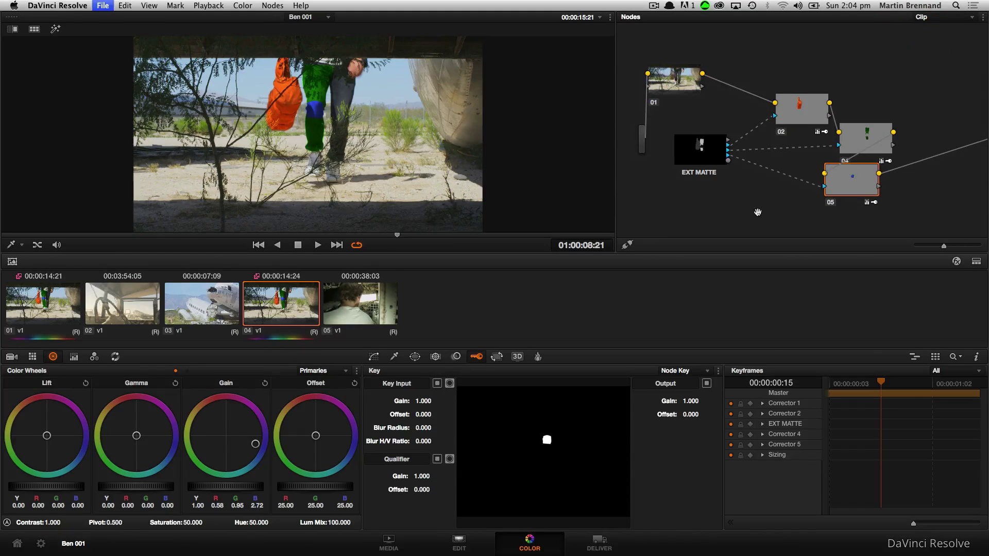
key("super+s")
- Switch to mocha Pro and dismiss the rendered shapes export without exporting
key("super+Tab")
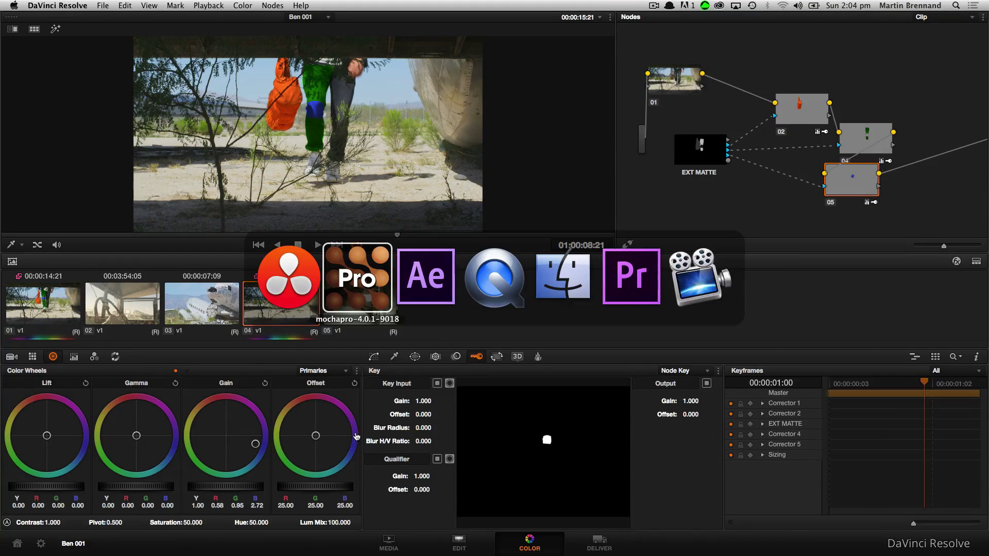
key("super+shift+Tab")
key("super+Tab")
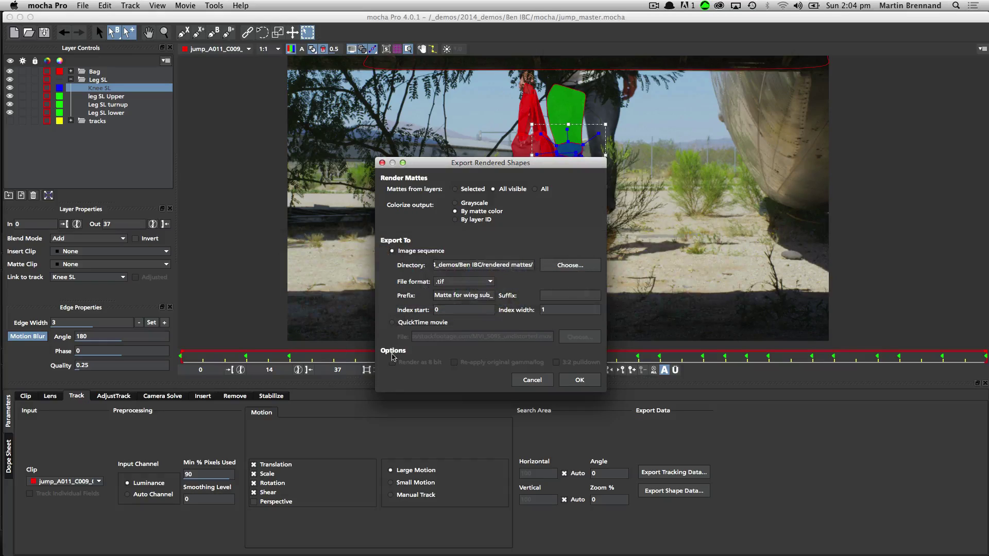
left_click(533, 379)
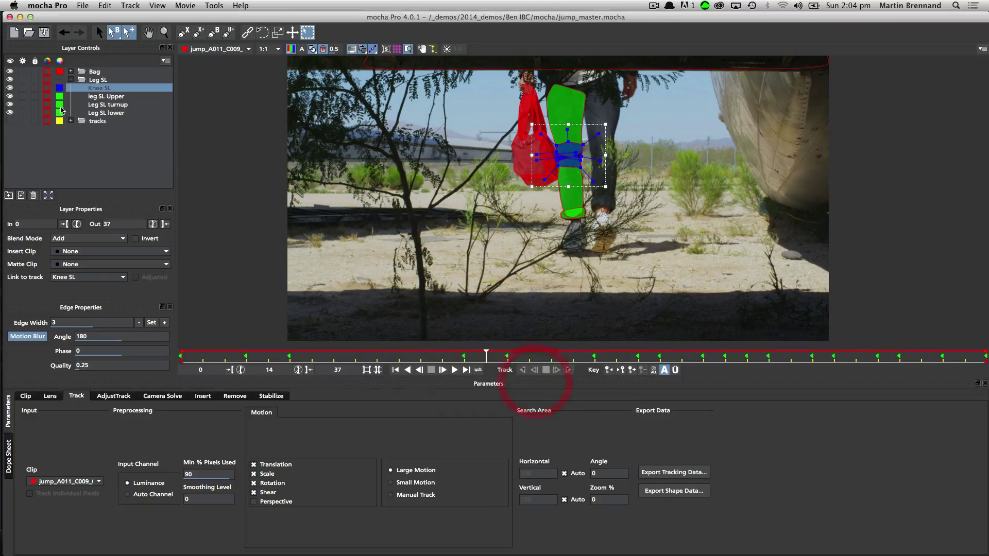
- Create a new project from QT PJPEG/sky_roto_A012_C006_06059M.mov with its default settings, discarding unsaved changes to jump_master
left_click(82, 5)
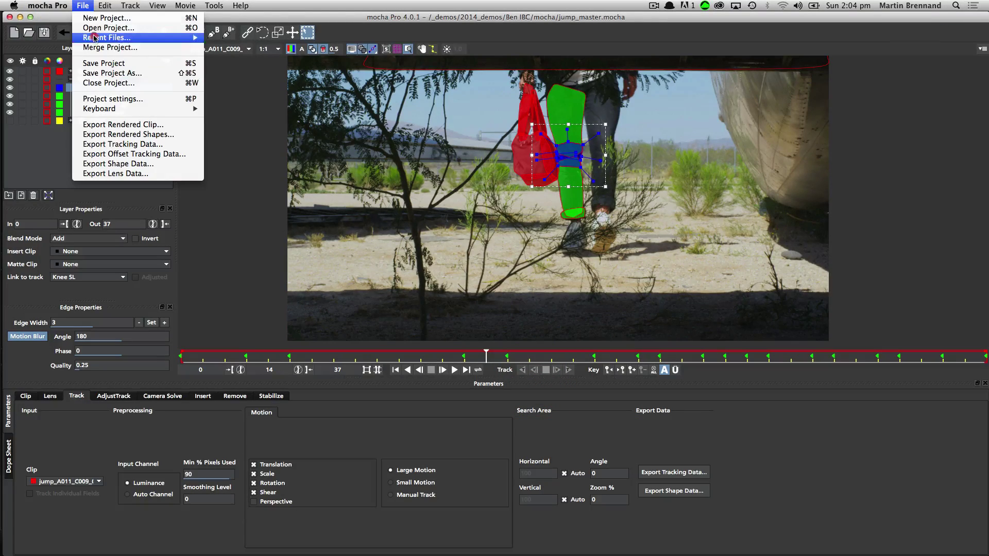
left_click(103, 18)
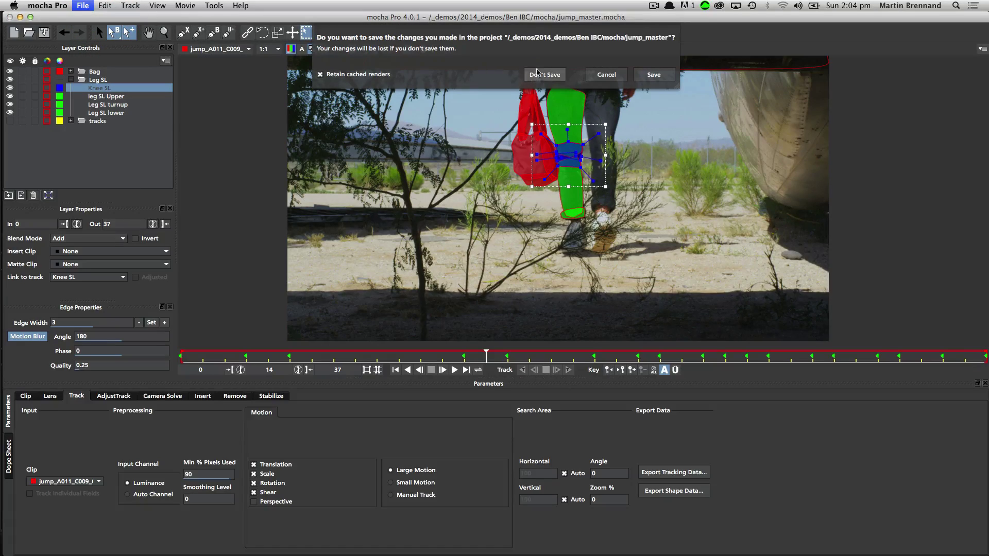
left_click(543, 74)
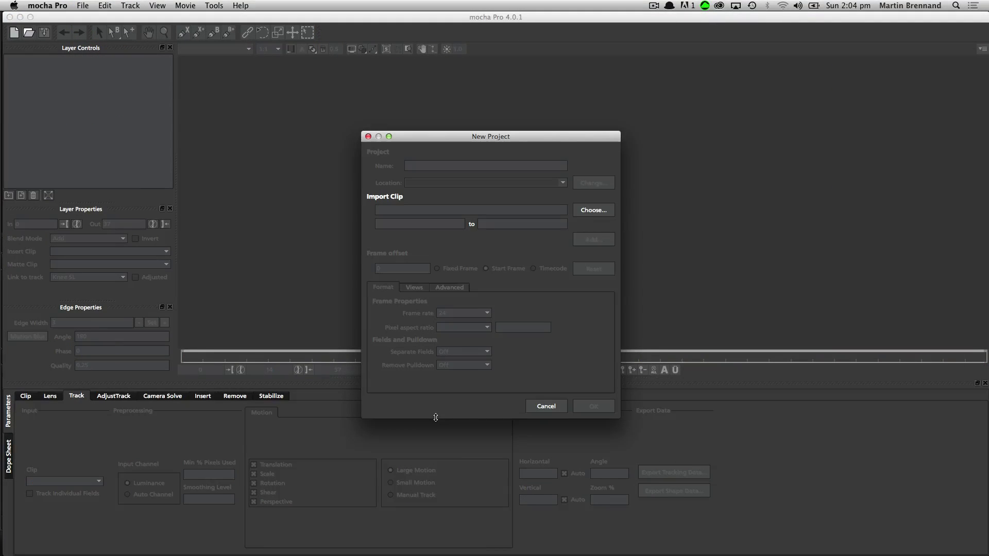
left_click(587, 210)
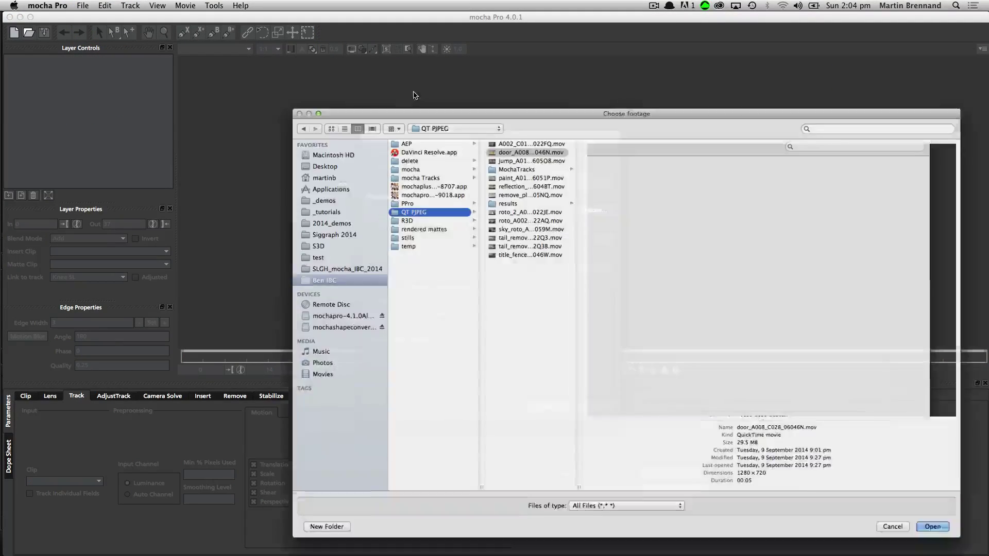
left_click(515, 221)
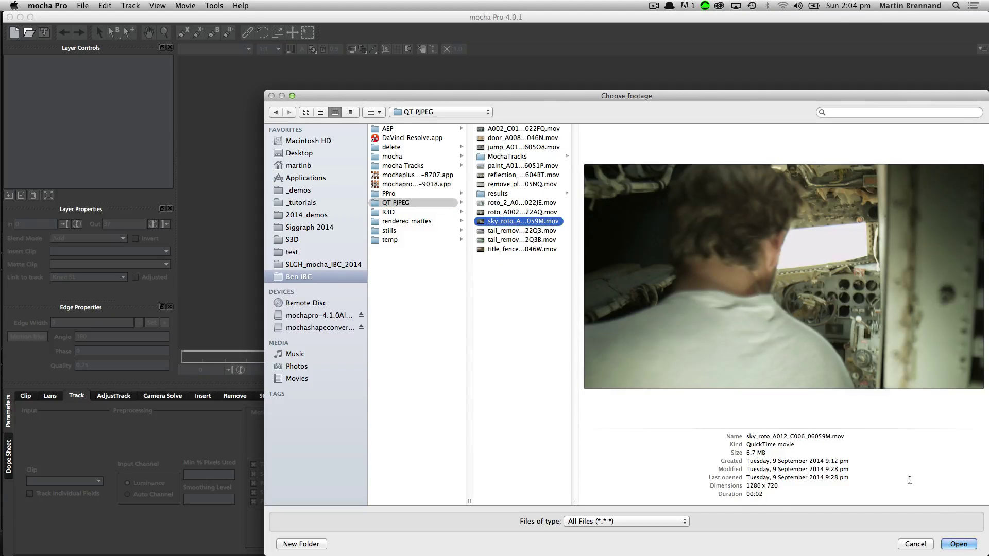
left_click(951, 545)
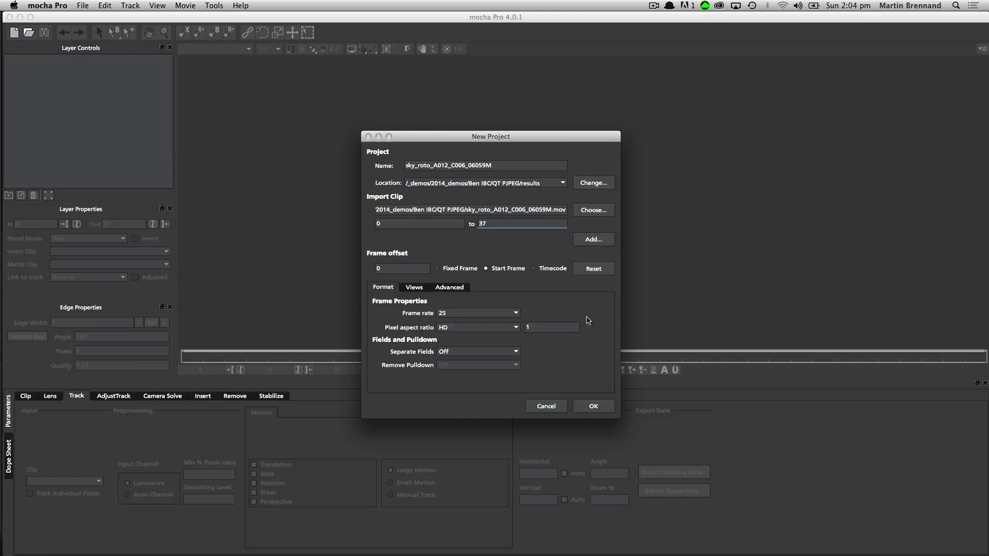
left_click(592, 406)
left_click(515, 286)
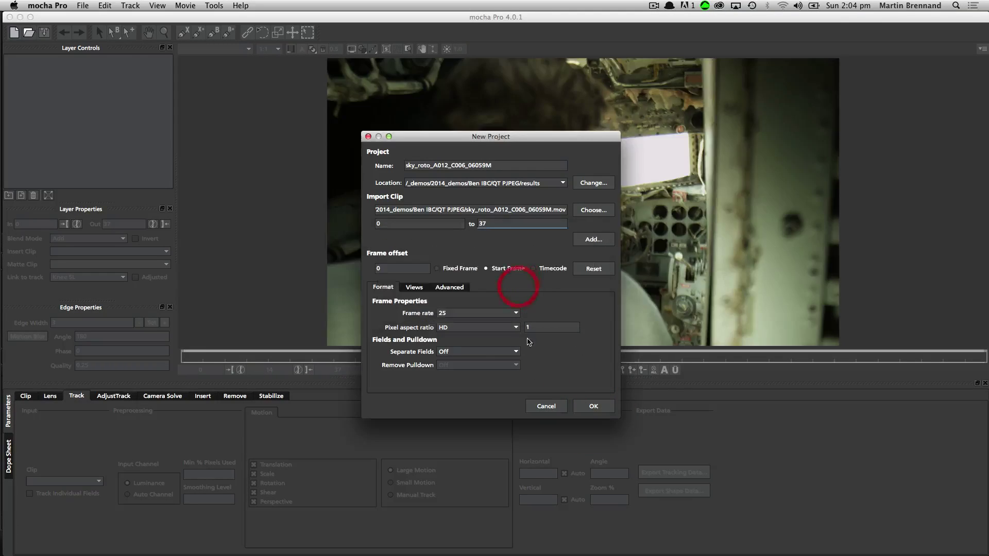
- Play and scrub through the cockpit clip to examine how the man's movement covers the windows
left_click(454, 371)
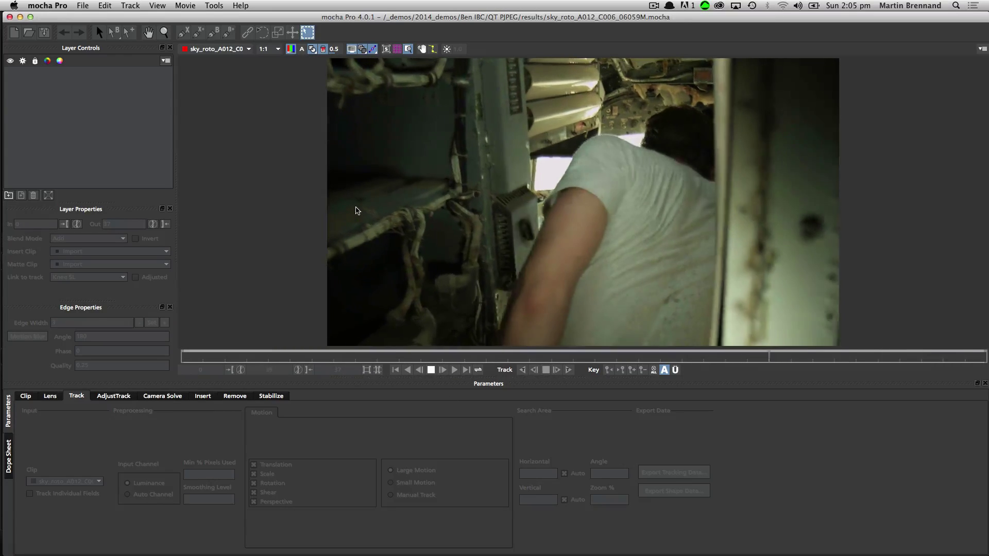
key("space")
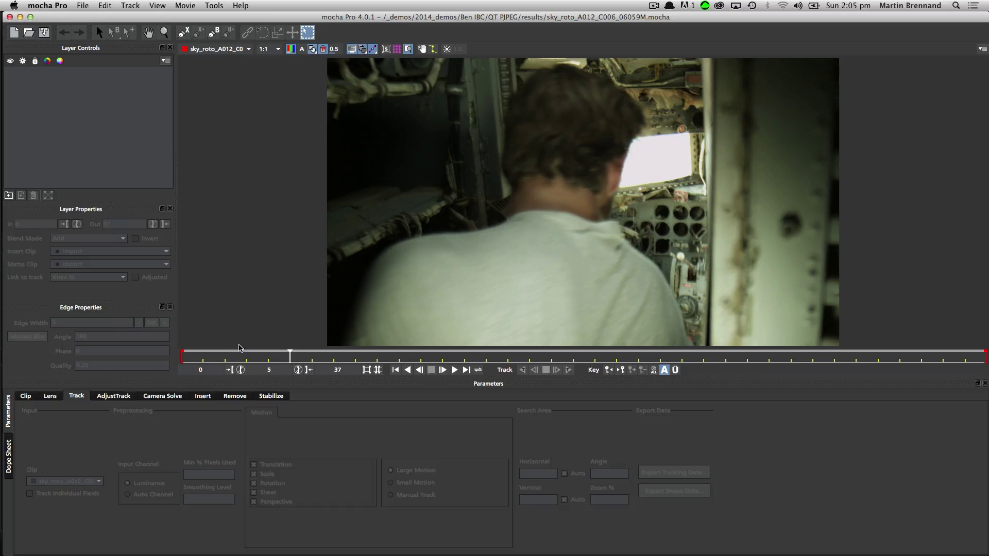
left_click_drag(288, 354, 527, 364)
left_click_drag(834, 369, 790, 328)
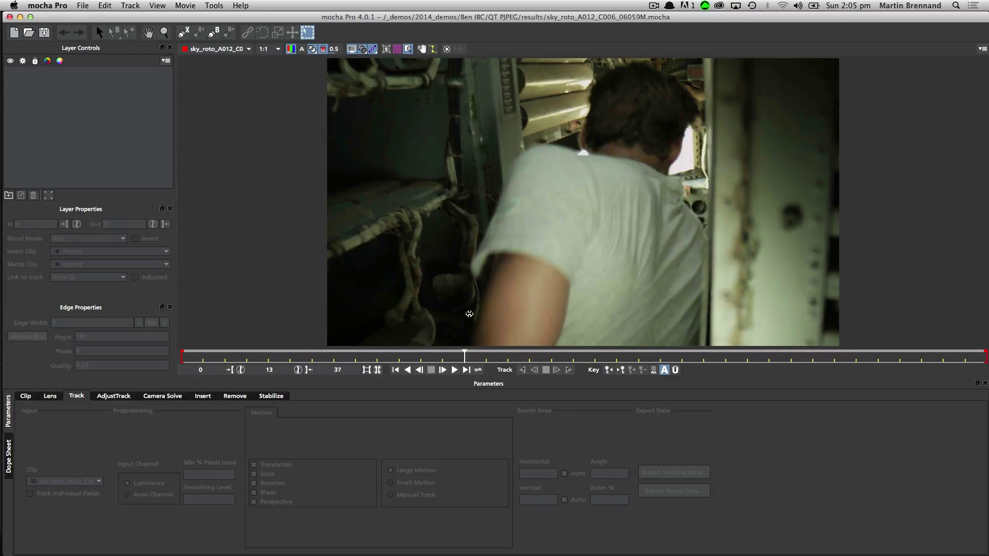
left_click_drag(549, 324, 601, 289)
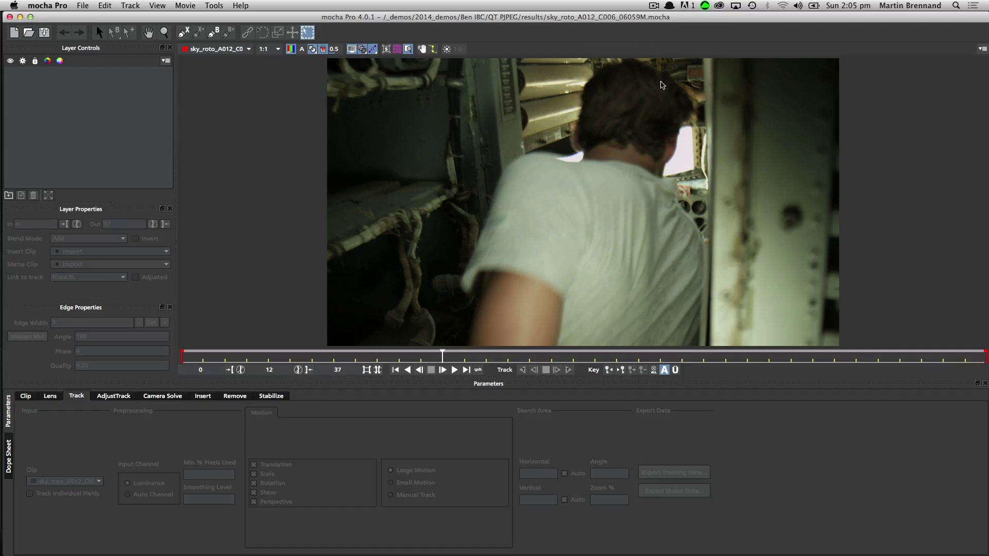
- Draw a four-point X-spline at frame 0 around the overhead panel above the cockpit window, extending its lower corners to the window's upper edge
left_click_drag(442, 356, 108, 342)
left_click(184, 33)
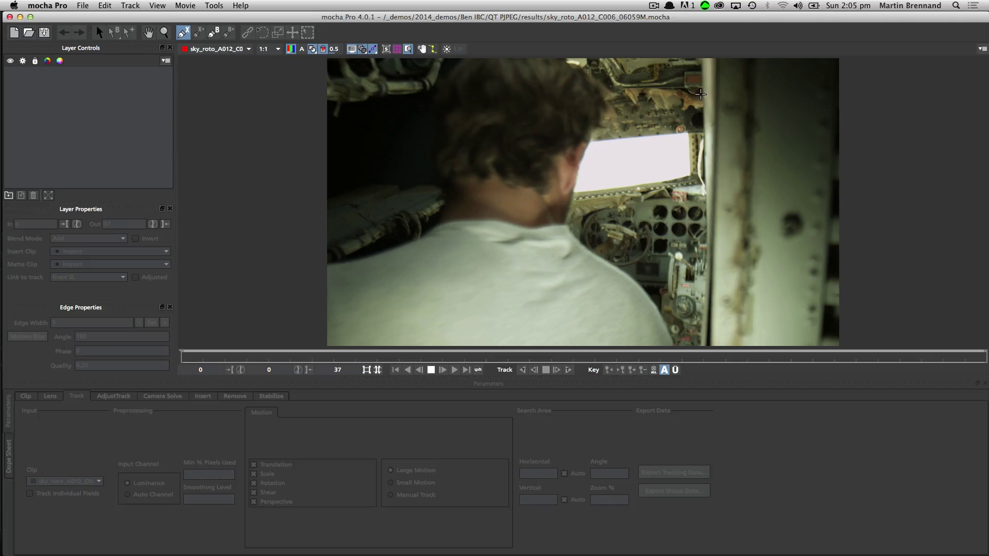
left_click(701, 101)
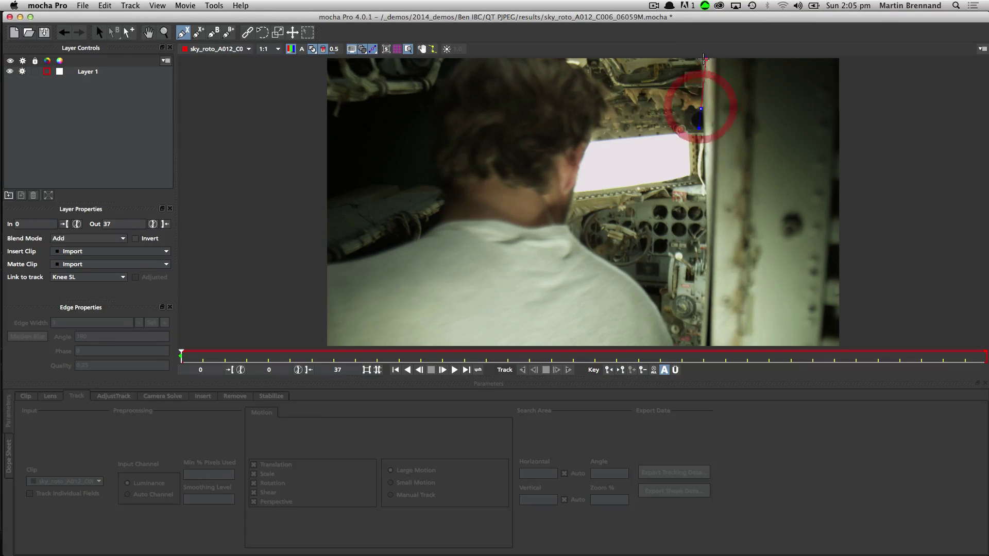
left_click(699, 58)
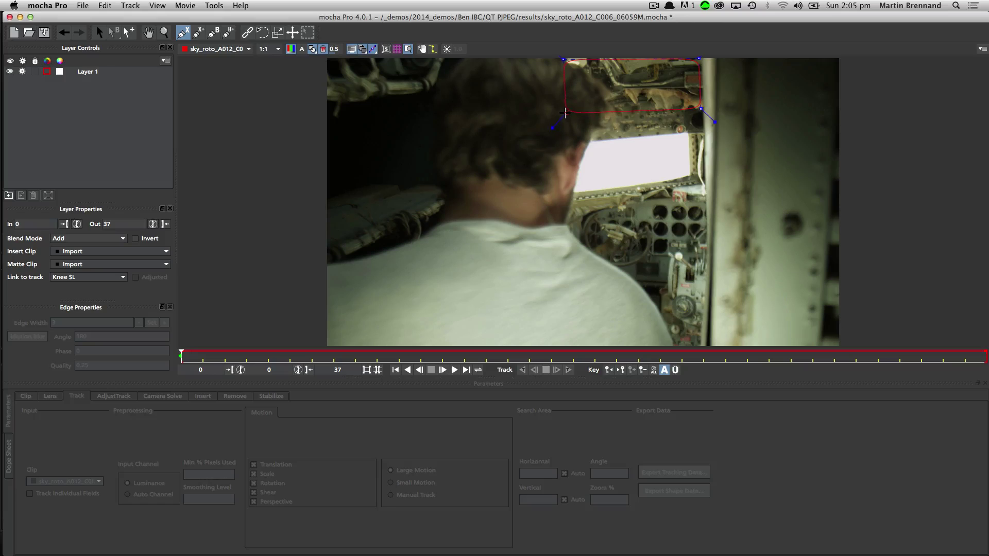
right_click(618, 103)
key("s")
left_click_drag(701, 110, 699, 128)
left_click_drag(568, 110, 556, 143)
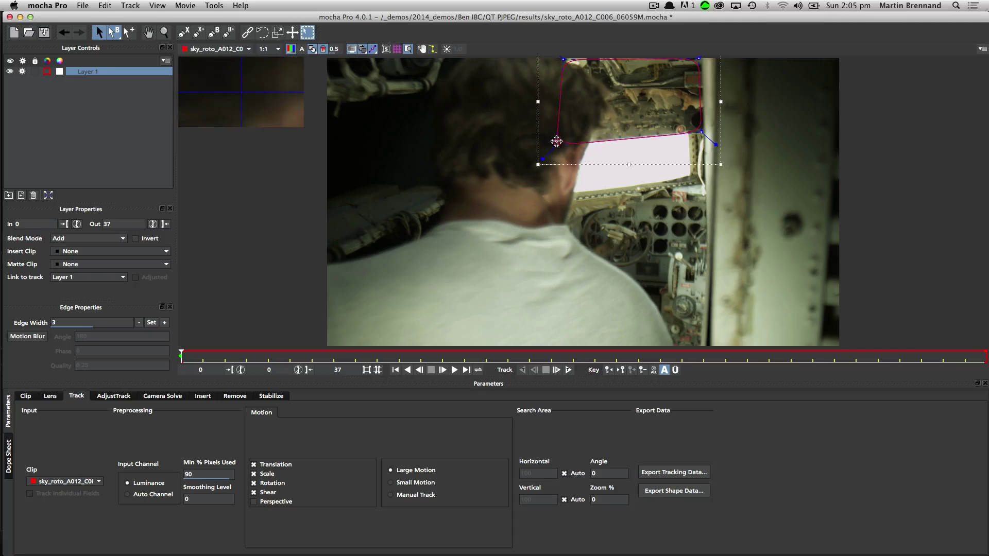
- Adjust the overhead panel spline's upper corner at the frame edge and rename its layer bg track
left_click(563, 57)
double_click(87, 71)
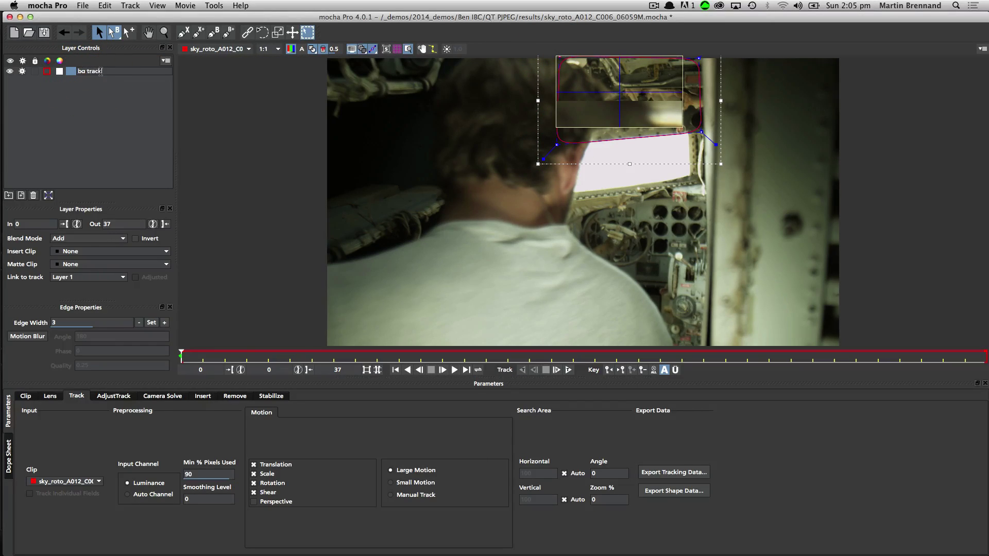
key("Return")
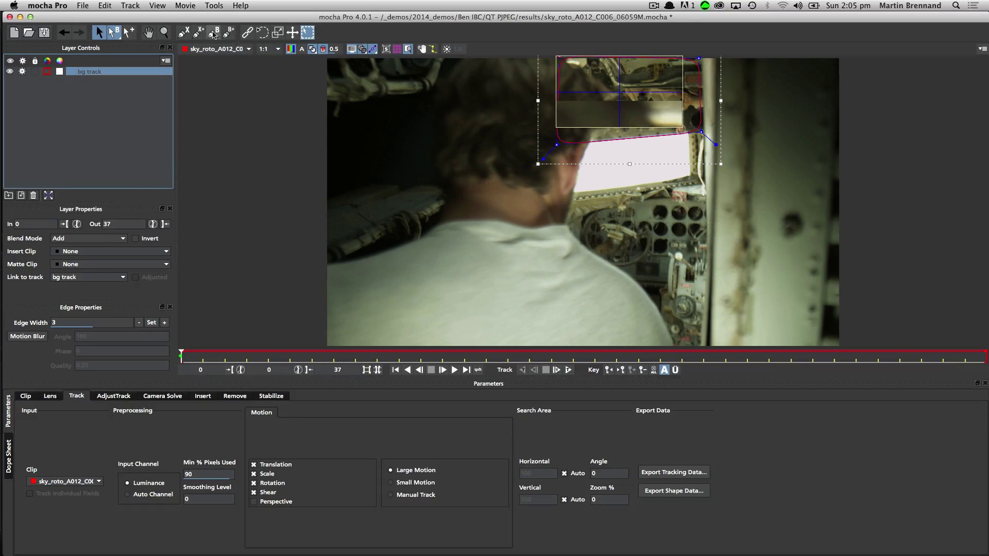
- Draw a seven-point X-spline around the man's head at frame 0, lowering its back corner to the shirt collar
left_click(184, 33)
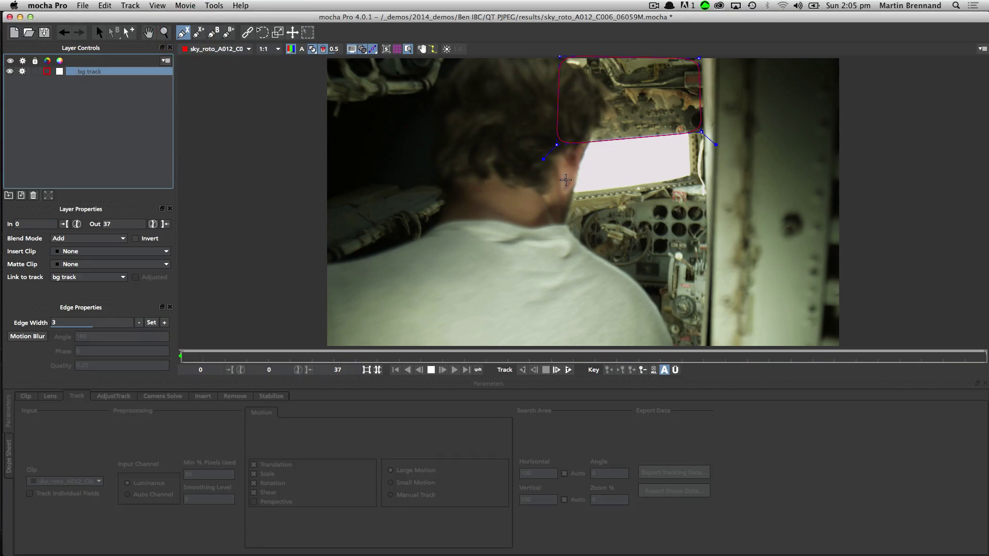
left_click(566, 209)
left_click(598, 120)
left_click(596, 73)
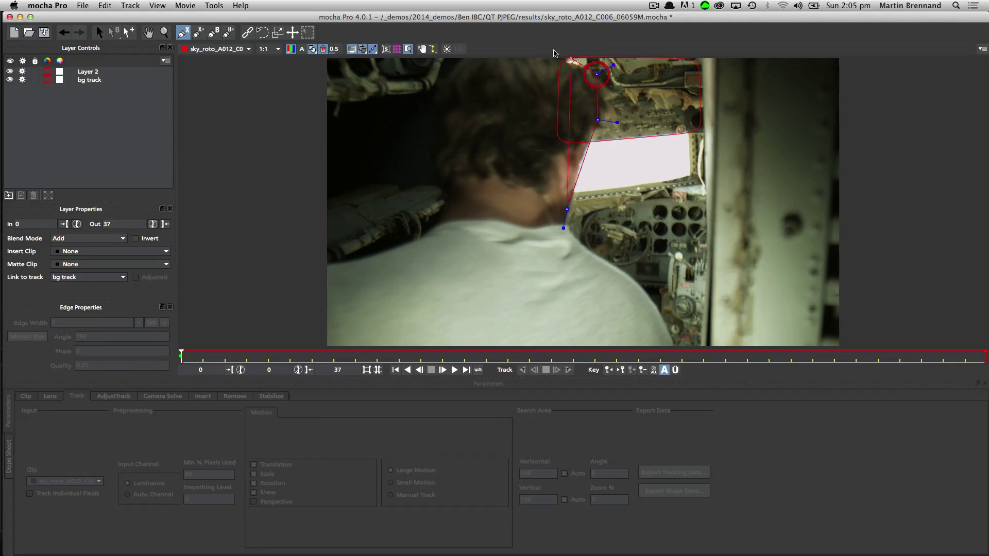
left_click(568, 57)
left_click(525, 55)
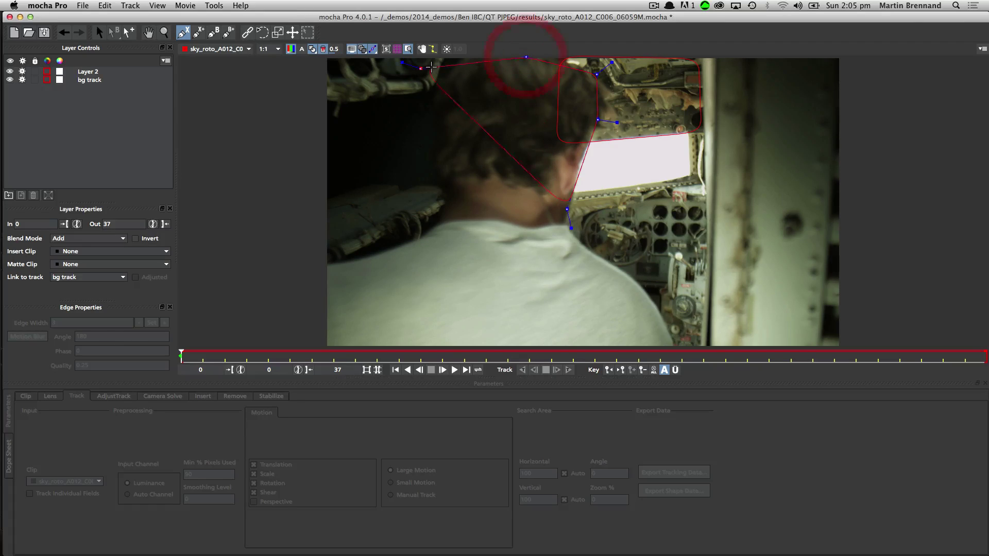
left_click(431, 78)
left_click(422, 181)
right_click(482, 260)
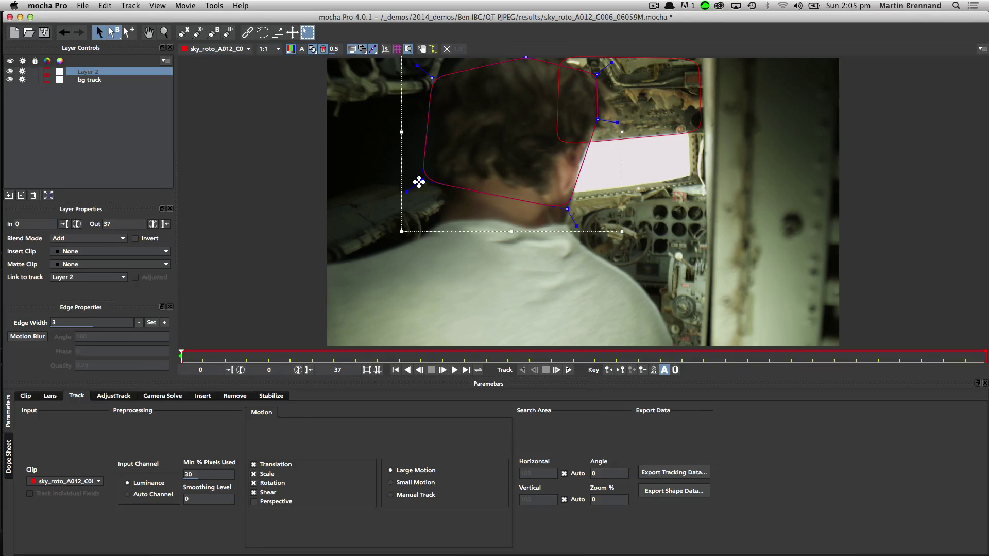
left_click_drag(422, 181, 422, 222)
- Rename the new head spline layer head trackmatte
double_click(87, 72)
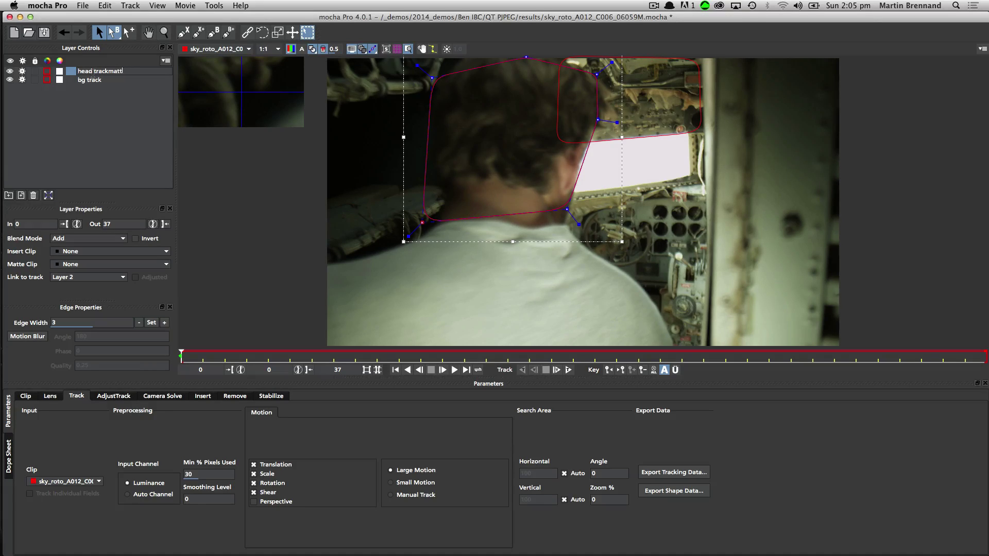
type("head trackmatte")
key("Return")
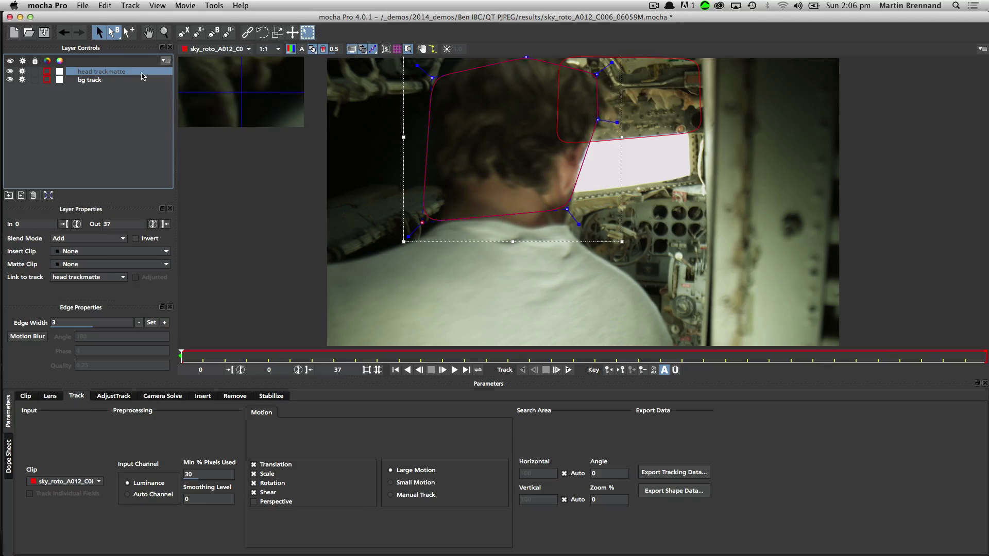
- Show the selected track mattes for the bg track layer and start tracking it forward from frame 0
left_click(92, 80)
left_click(312, 50)
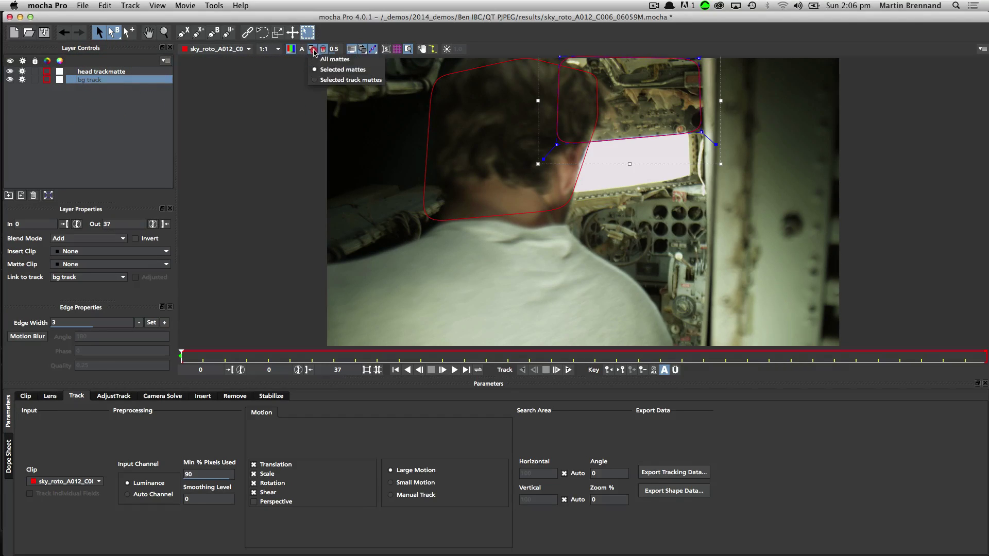
left_click(340, 80)
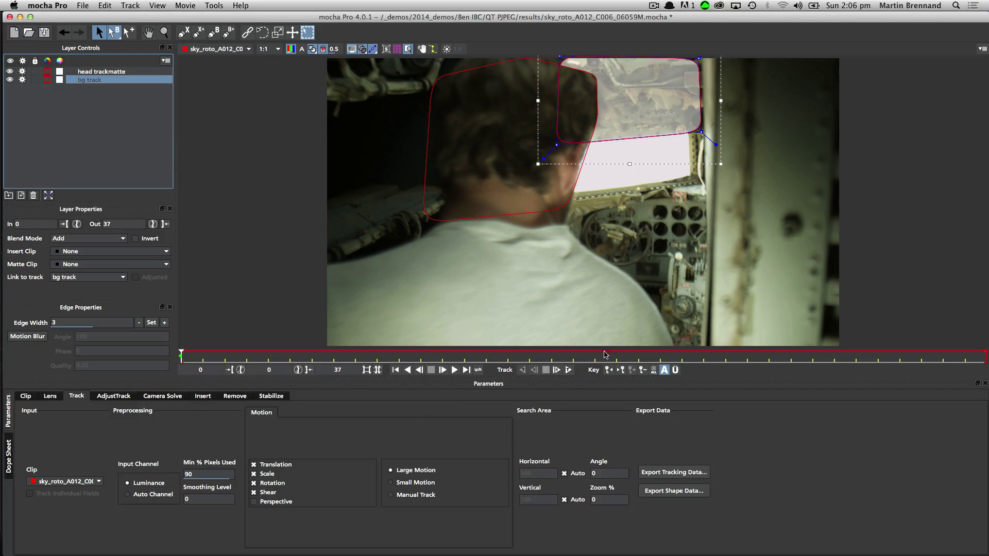
left_click(568, 369)
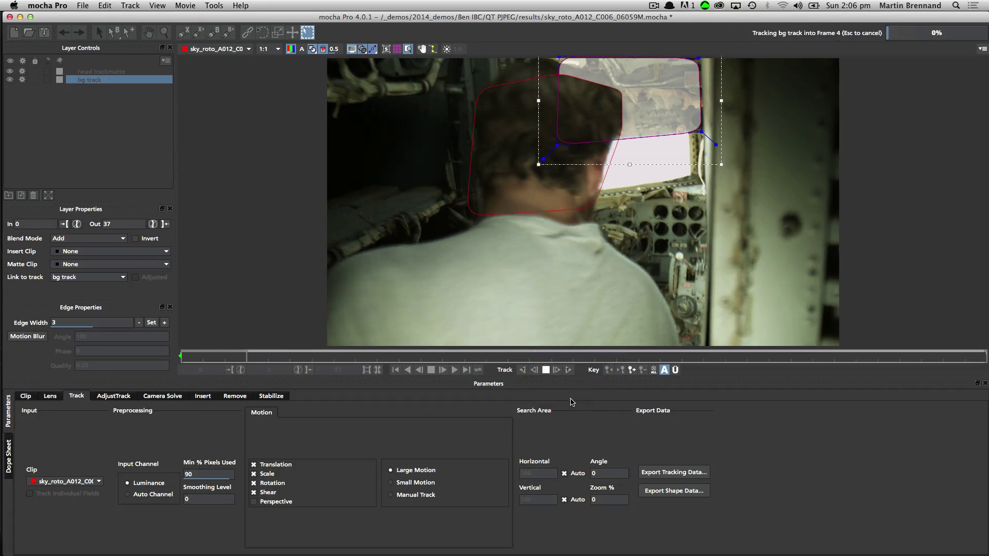
- Stop tracking at frame 4 and raise the head trackmatte spline's top and upper-left points to the frame's upper edge
left_click(536, 100)
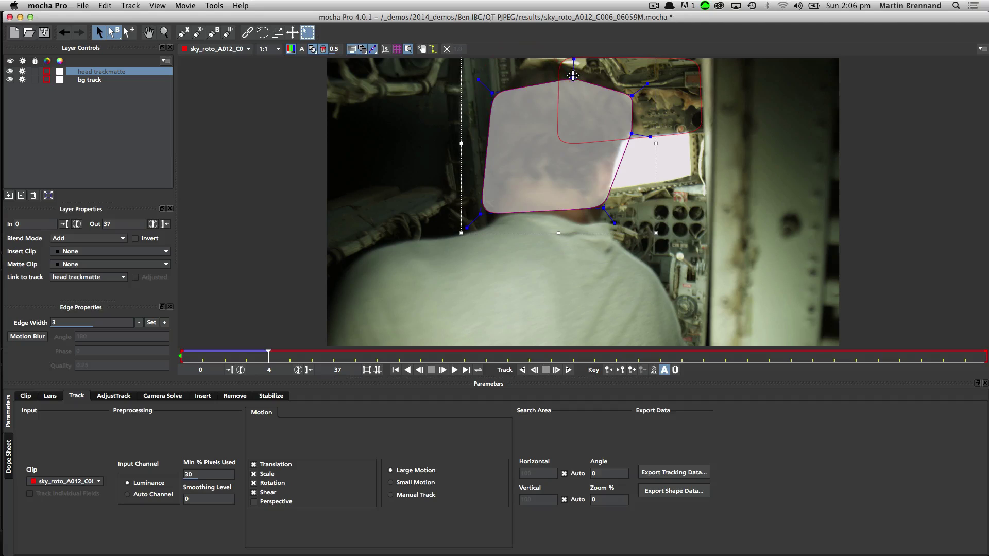
left_click_drag(574, 80, 577, 58)
left_click_drag(493, 94, 507, 57)
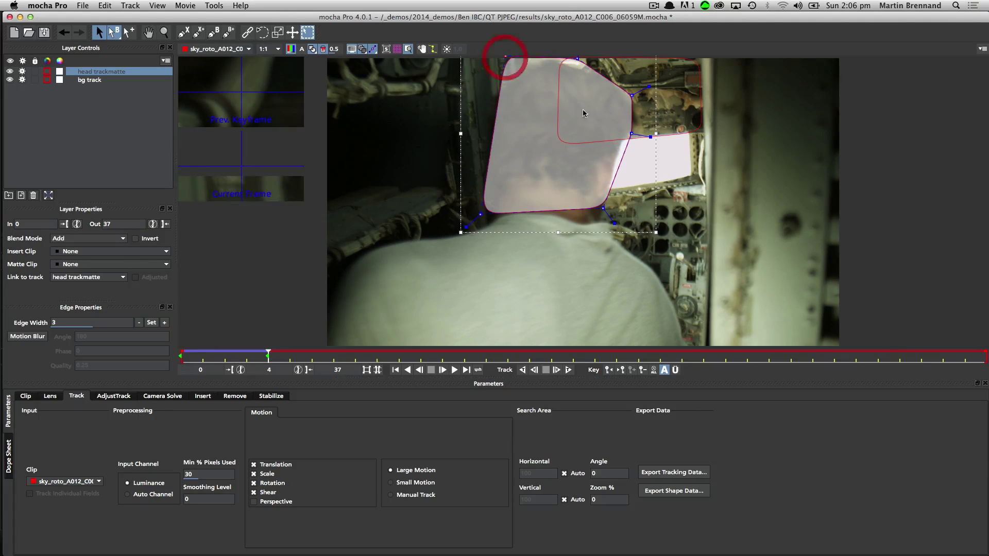
- Track bg track forward from frame 4 and halt the tracking around frame 12
left_click(96, 80)
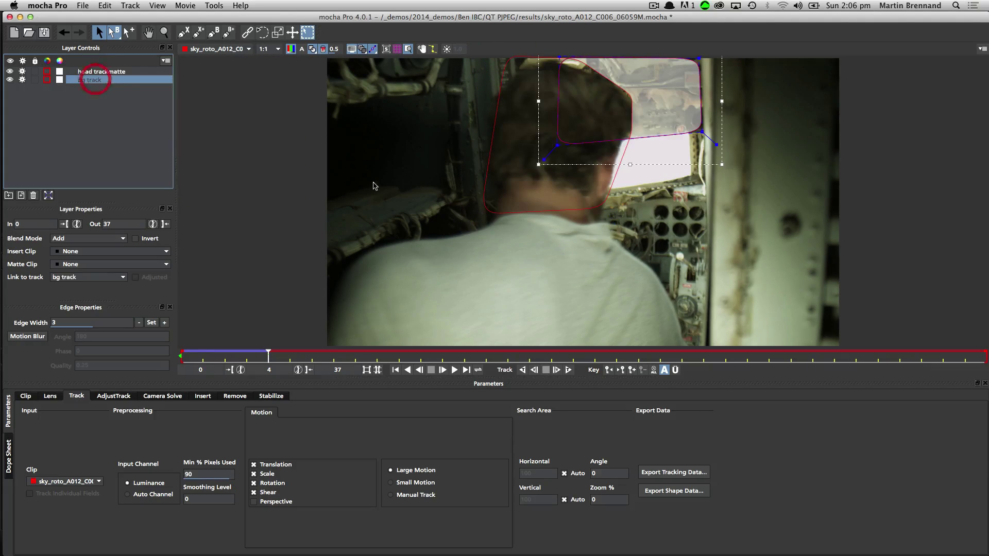
left_click(569, 371)
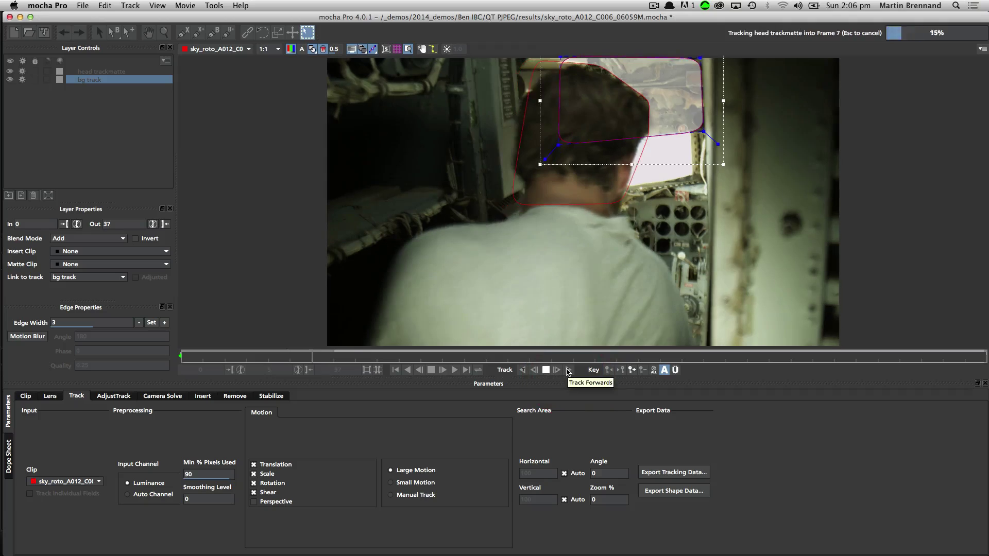
key("Escape")
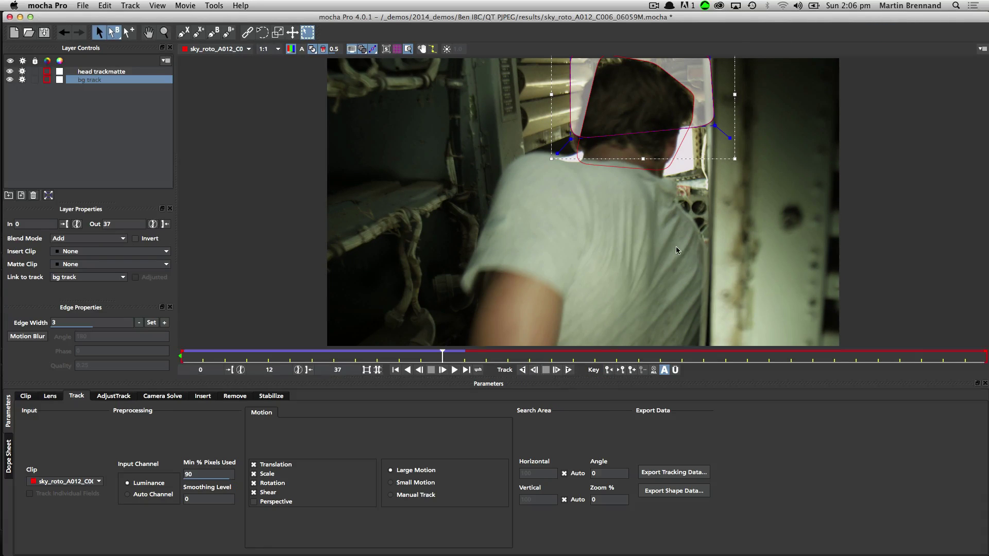
- At frame 9, extend bg track's lower-left corner and the head trackmatte's left-hand points outward past the man's head
left_click_drag(441, 356, 370, 350)
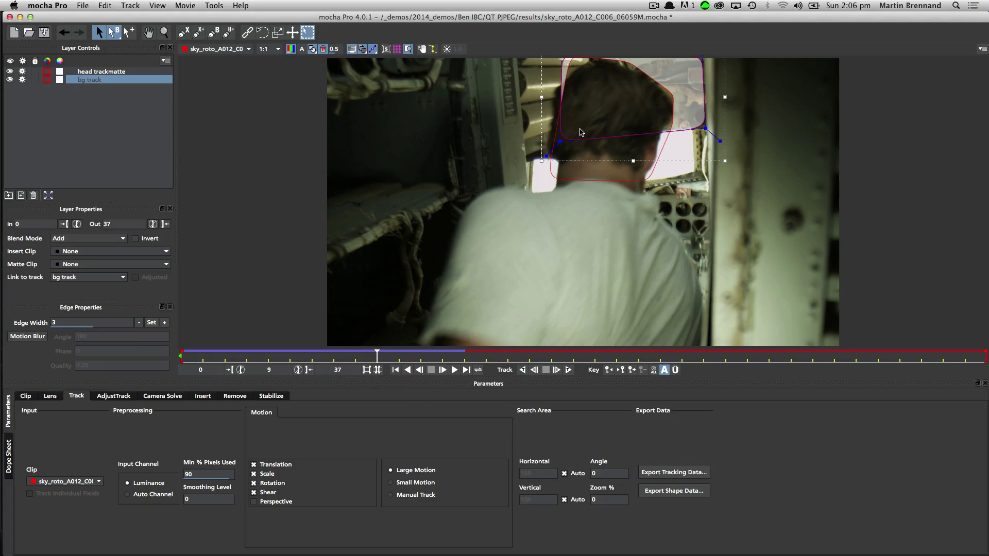
left_click_drag(559, 140, 533, 150)
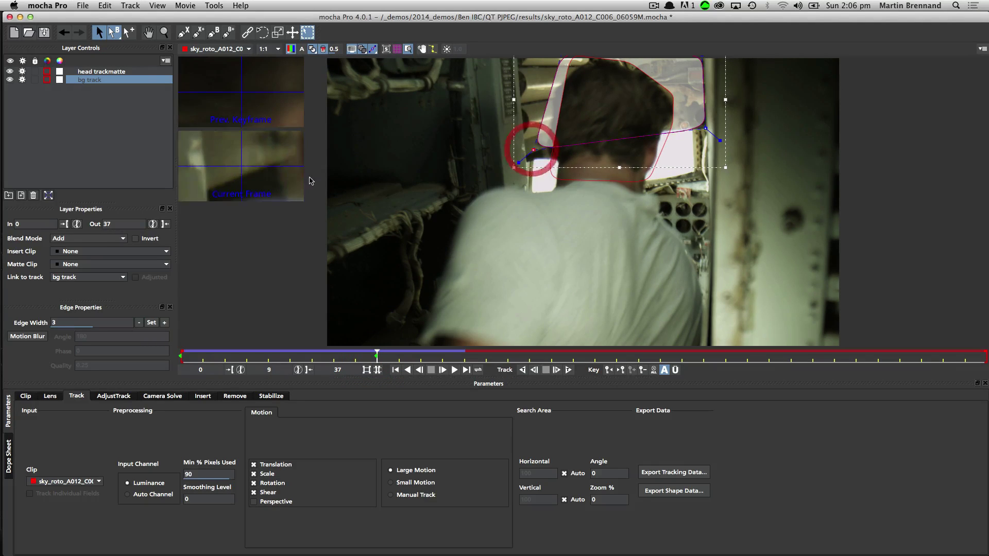
left_click(102, 71)
left_click(552, 166)
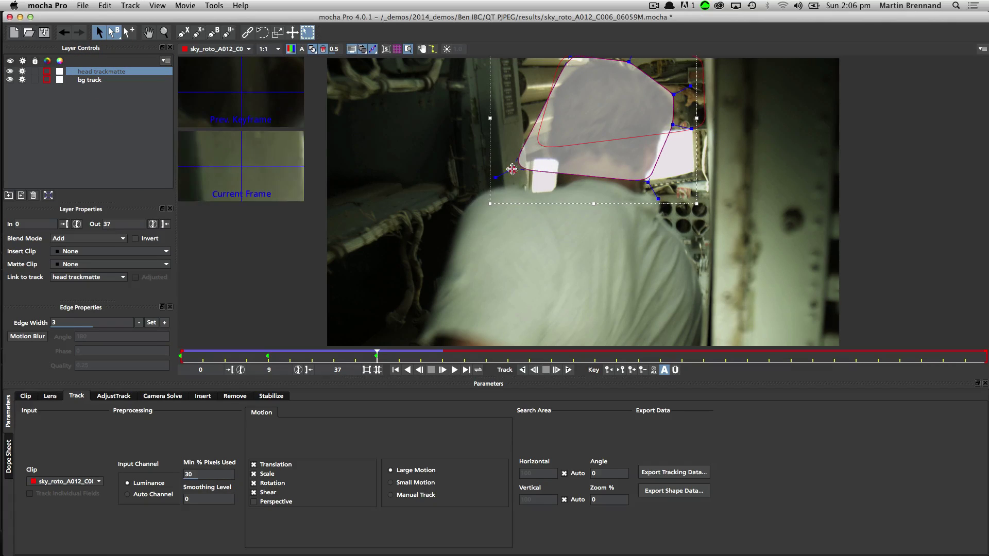
left_click(512, 169)
left_click_drag(568, 58, 554, 60)
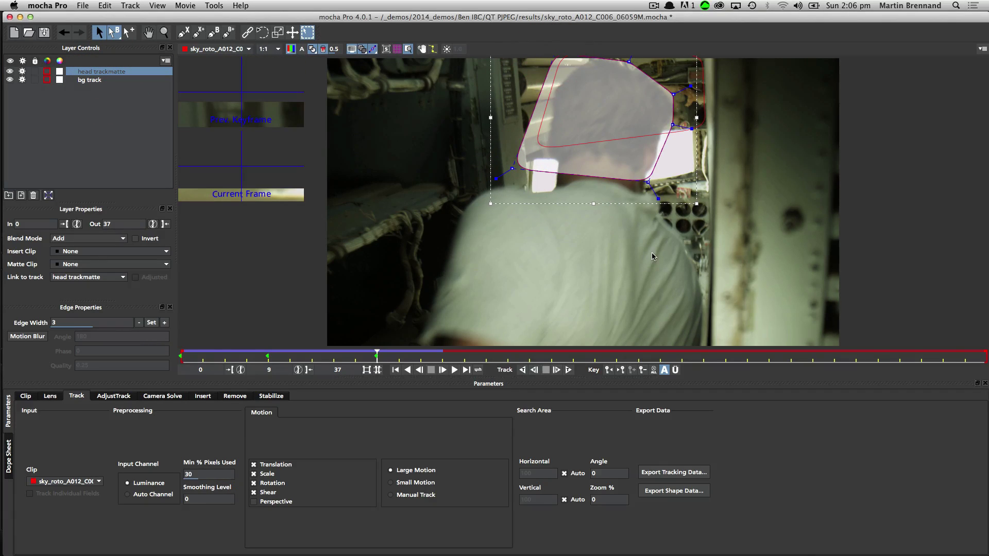
- Track bg track forward from frame 9 to the last frame and play back the result
left_click(81, 80)
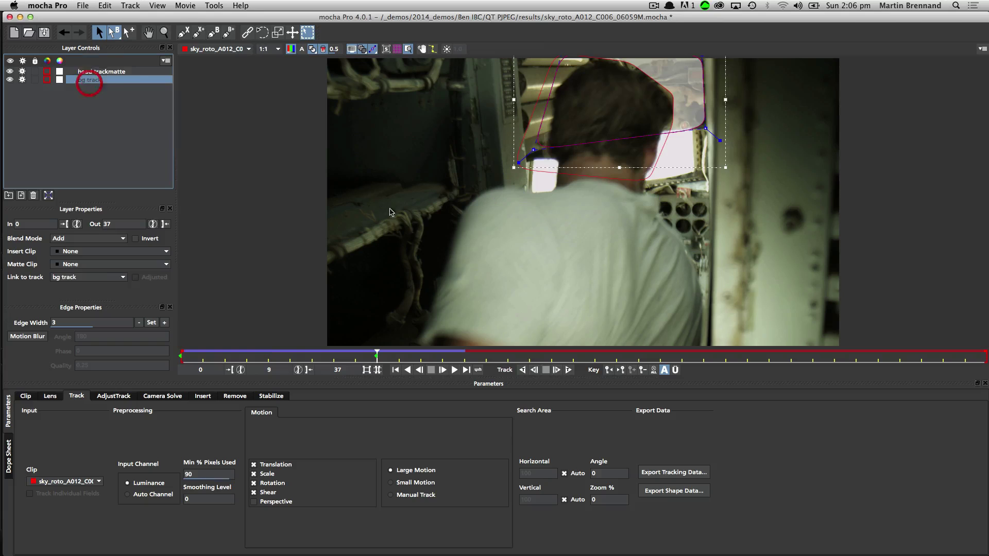
left_click(568, 371)
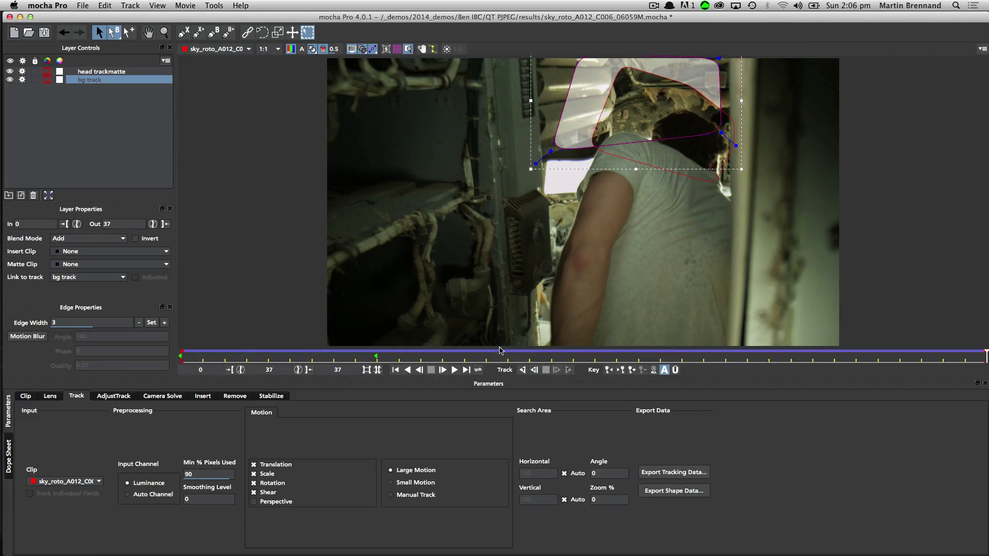
left_click(499, 351)
left_click(454, 370)
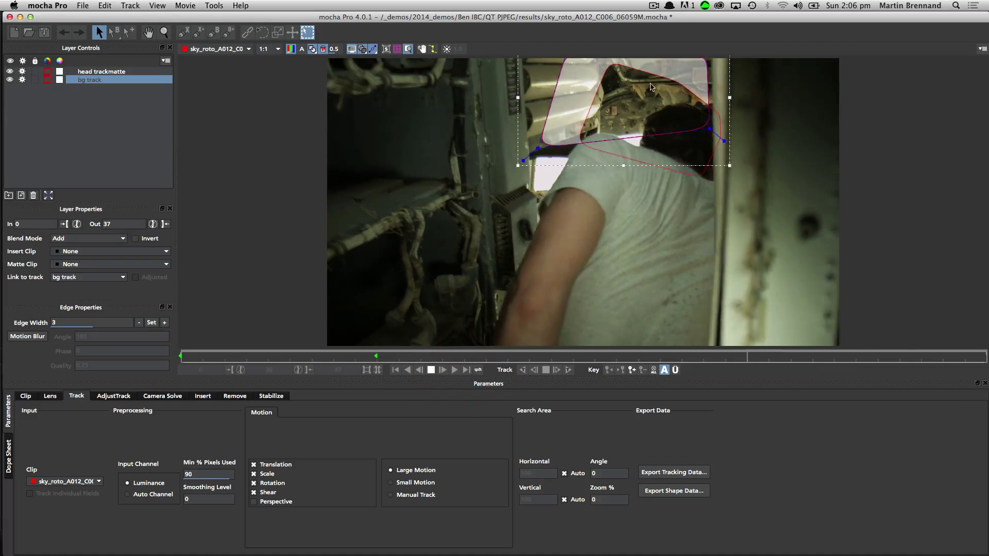
- Stabilize the view on bg track during playback and check the track around frames 8 and 9
left_click(421, 49)
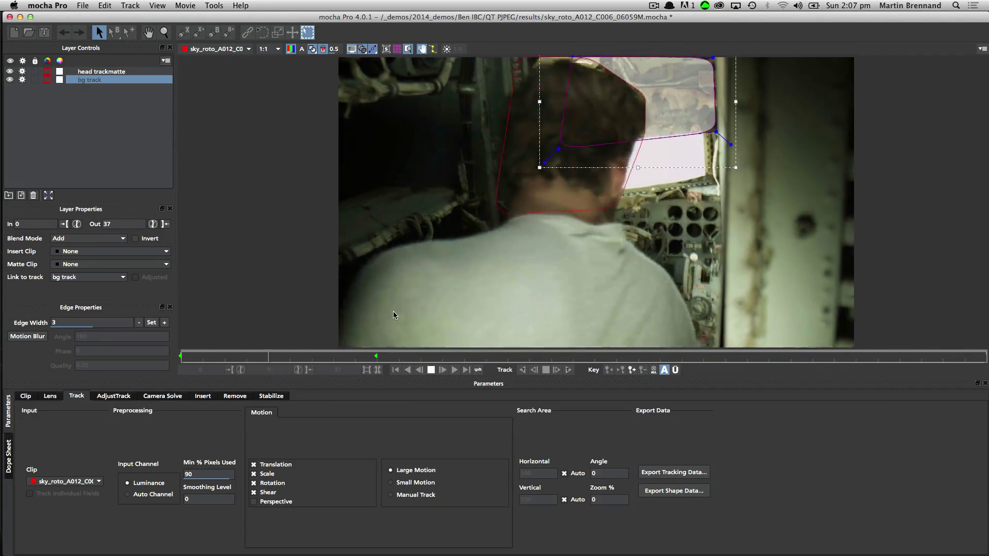
key("space")
left_click(350, 358)
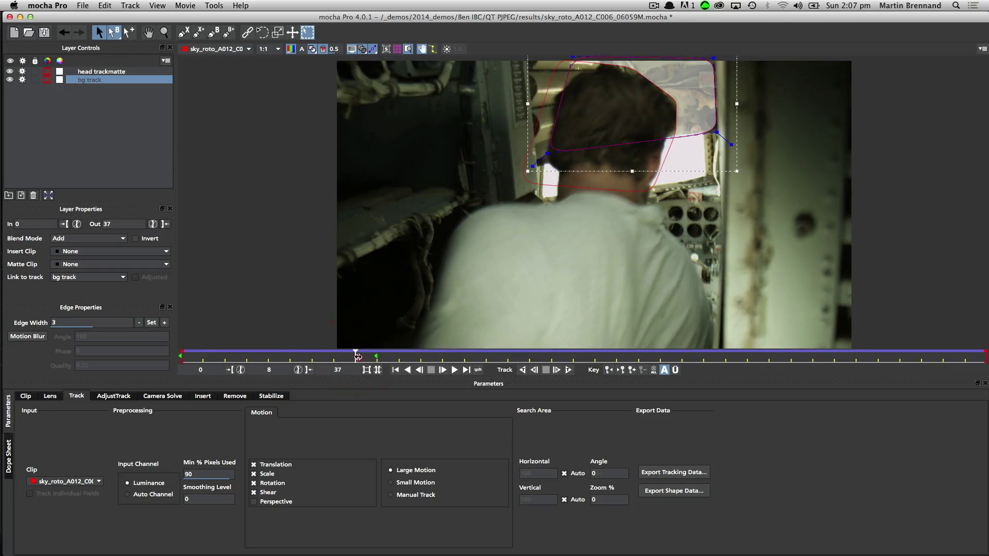
left_click_drag(357, 356, 377, 356)
left_click(385, 361)
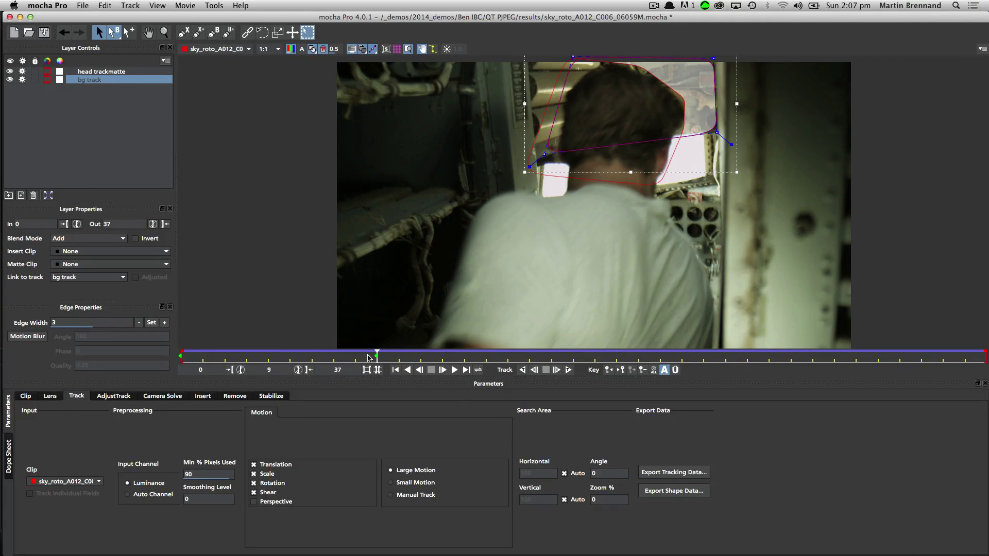
- Copy bg track's tracking data to the clipboard as After Effects Transform Data [position, scale and rotation]
left_click(682, 474)
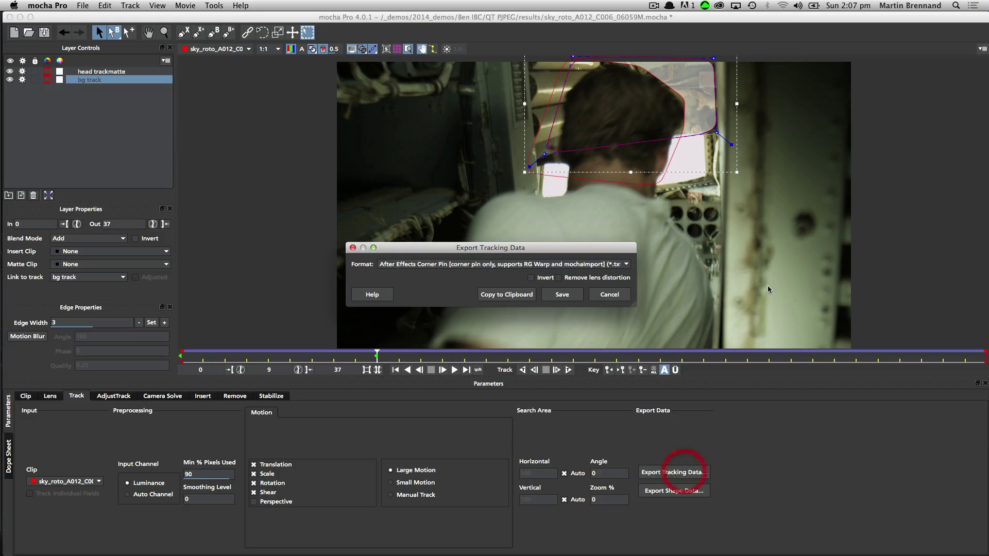
left_click(538, 265)
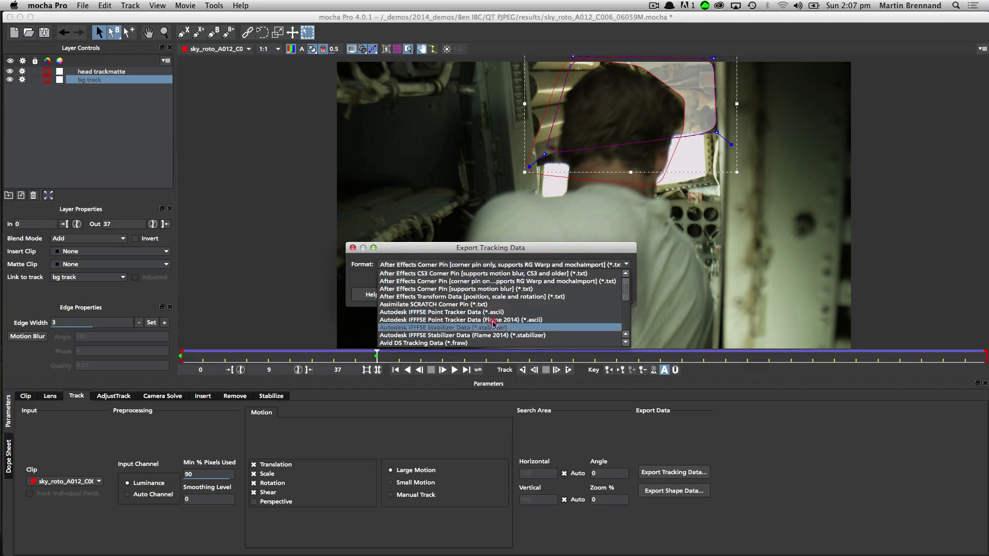
left_click(483, 296)
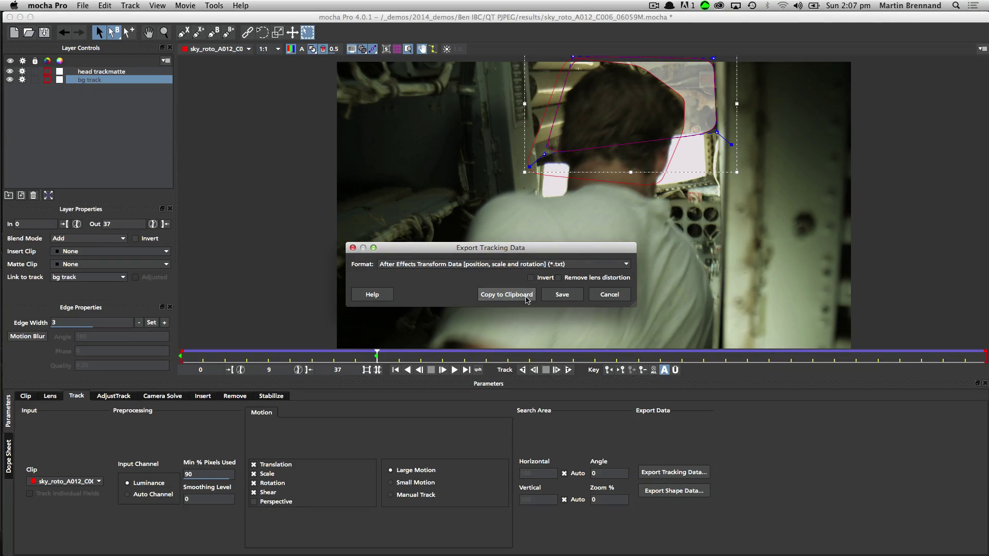
left_click(510, 295)
- Switch to After Effects and create a new composition from the footage sky_roto_A012_C006_06059M.mov
key("super+Tab")
key("super+Tab")
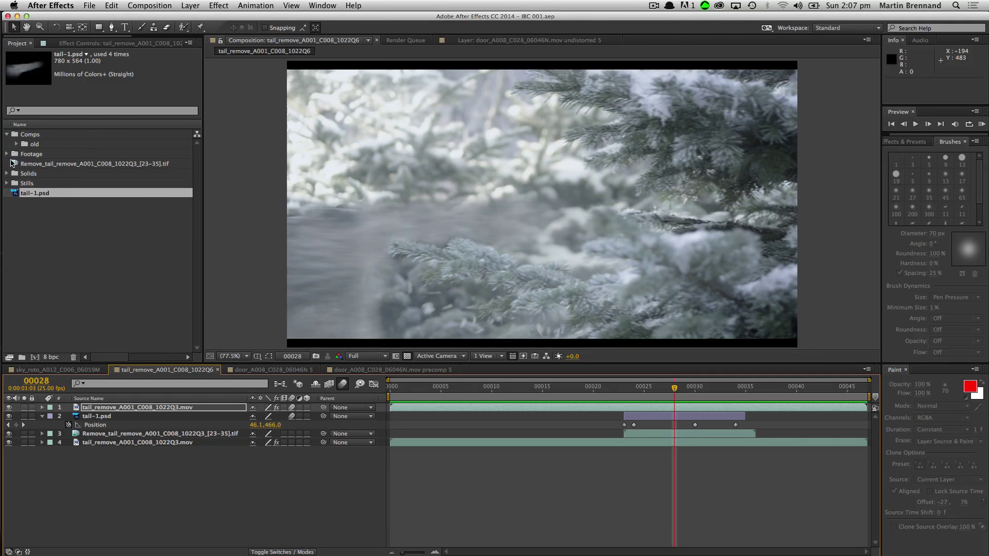
left_click(7, 154)
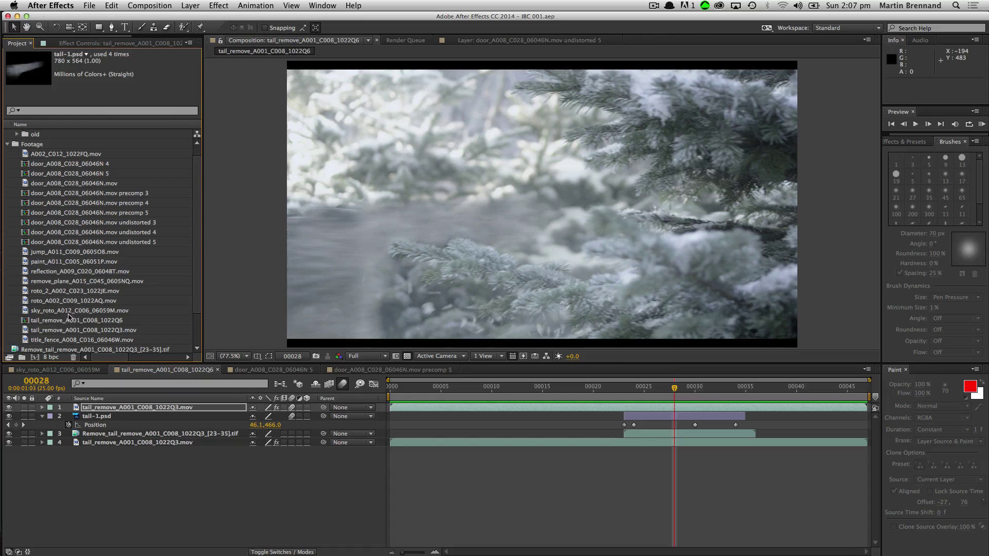
left_click_drag(69, 312, 35, 357)
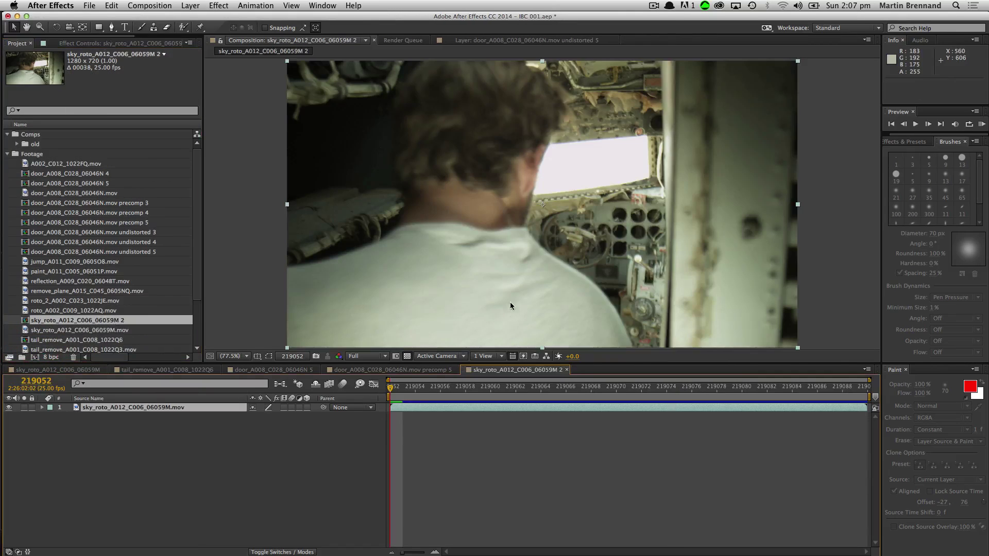
left_click(119, 458)
- Add the sunset still A013_C009_0605ZD.0000181.tif from the Stills folder to the composition beneath the cockpit footage layer
left_click_drag(199, 215, 187, 321)
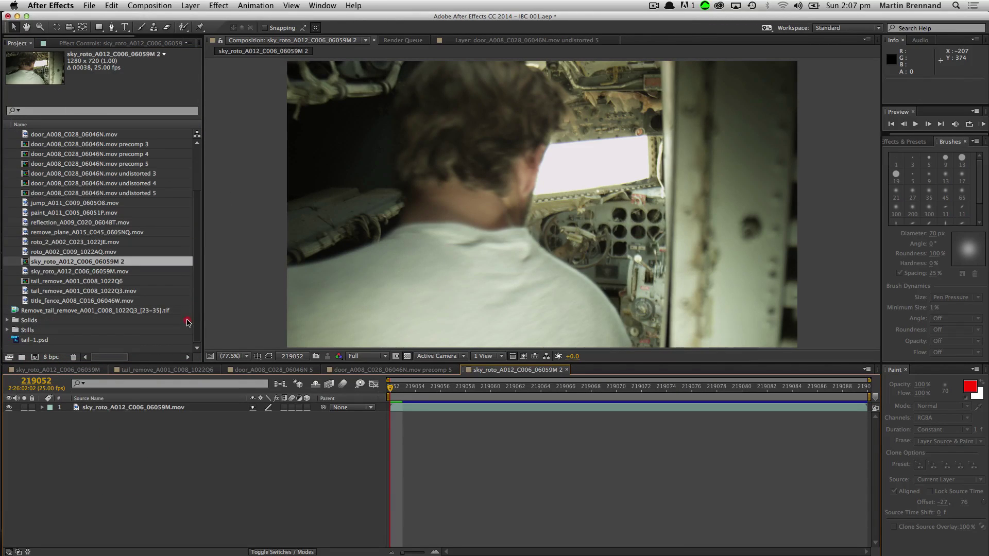
left_click(9, 330)
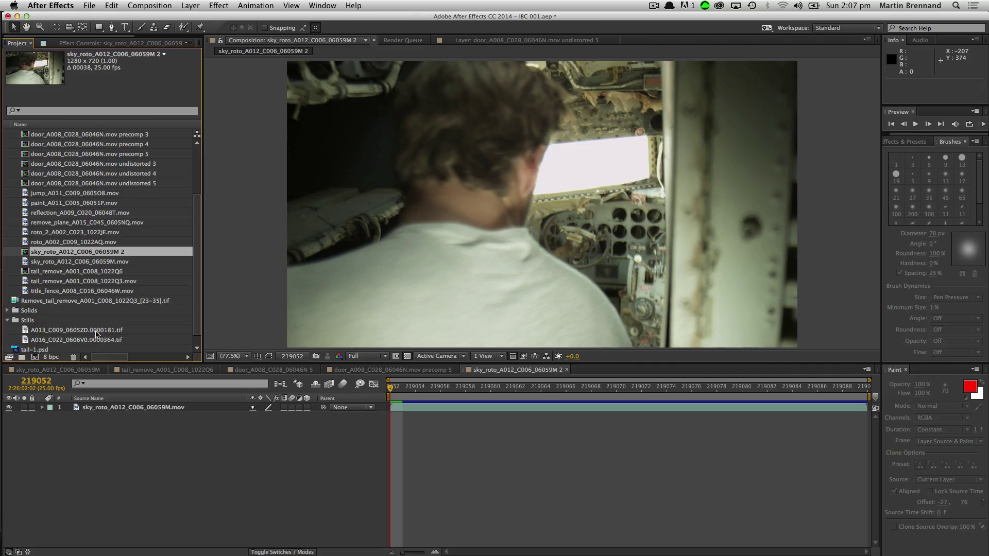
left_click(96, 331)
left_click(82, 339)
left_click_drag(72, 332, 121, 474)
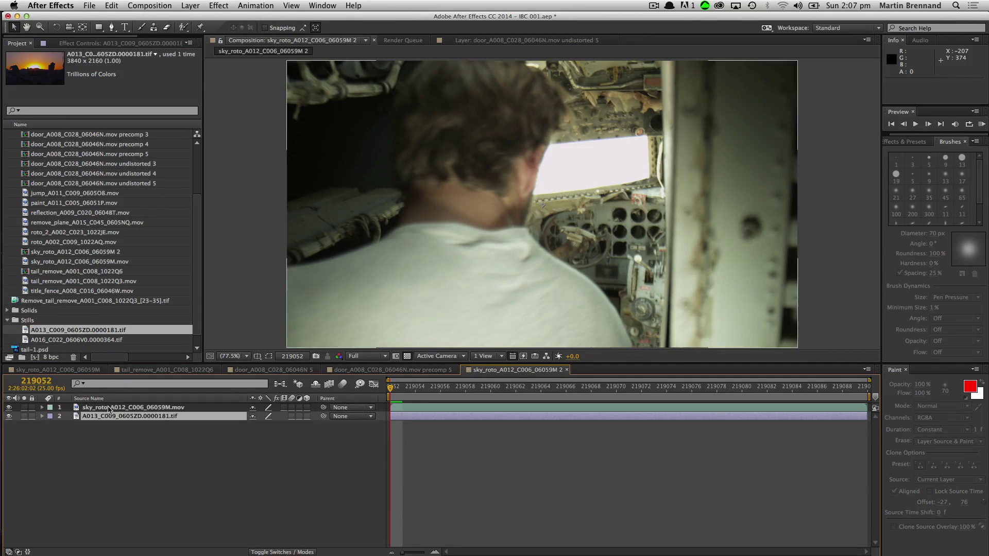
- Paste the mocha transform keyframes onto the soloed sunset still layer, preview its motion, and unsolo it
left_click_drag(123, 416, 104, 444)
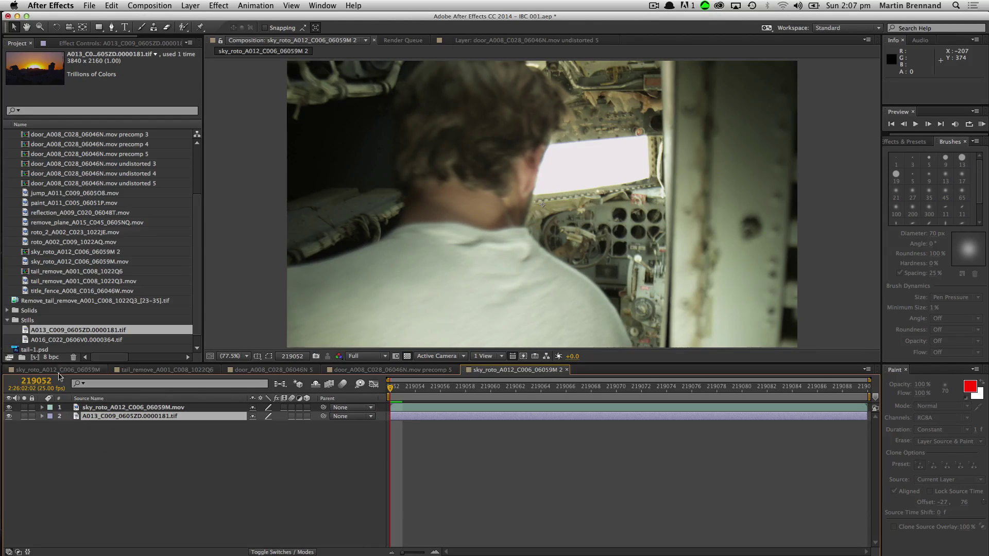
left_click(24, 416)
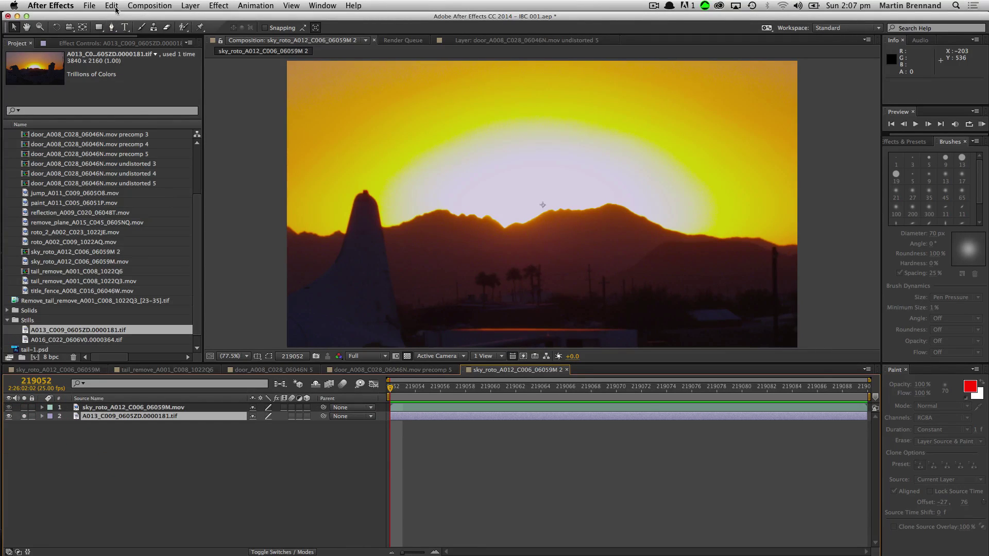
left_click(116, 9)
left_click(114, 97)
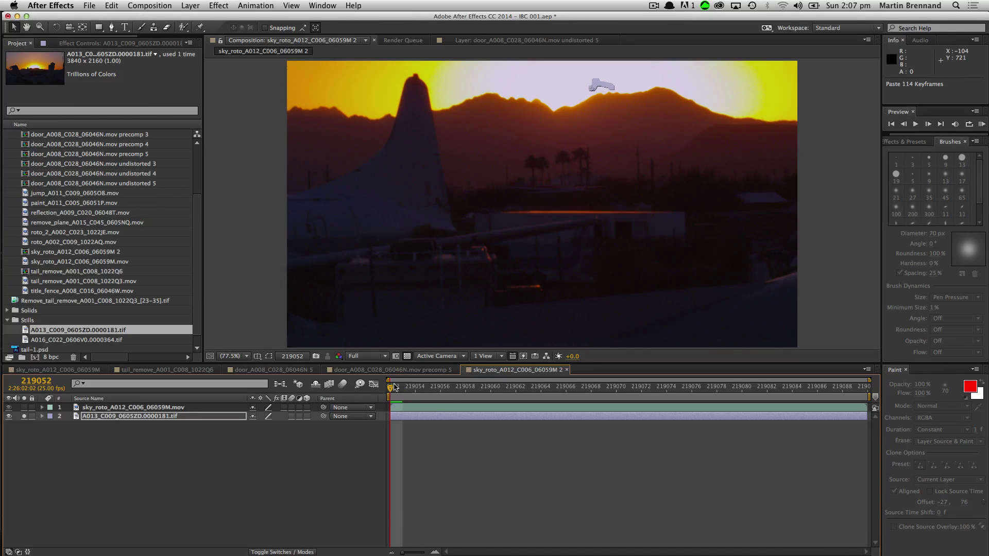
key("space")
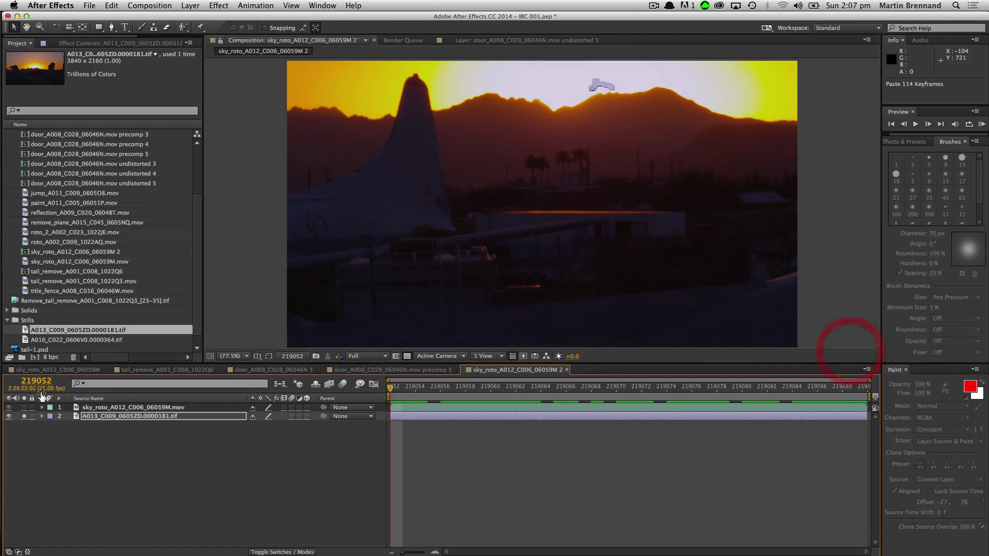
left_click(24, 416)
- Find the Luma Key effect and apply it to the sky_roto_A012_C006_06059M.mov layer
left_click(119, 407)
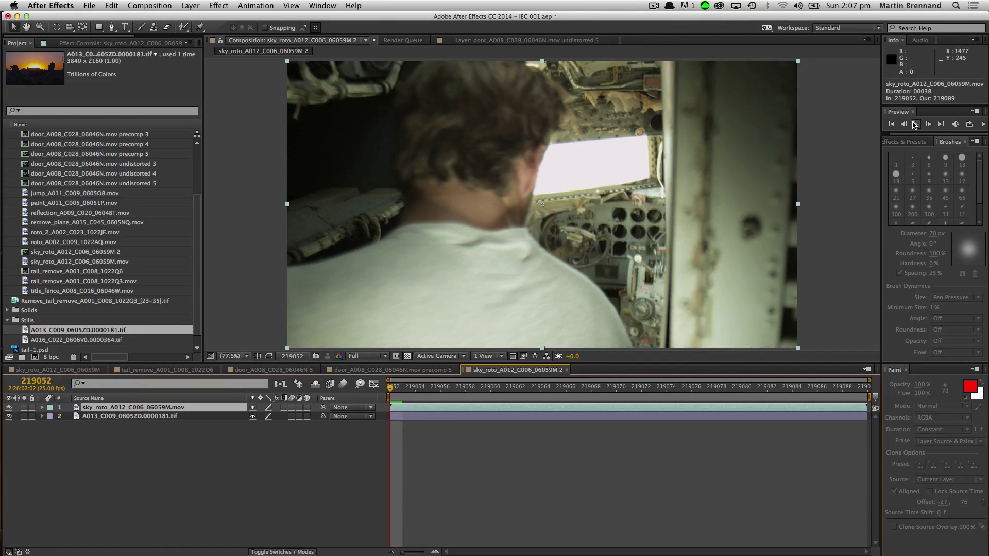
left_click(902, 144)
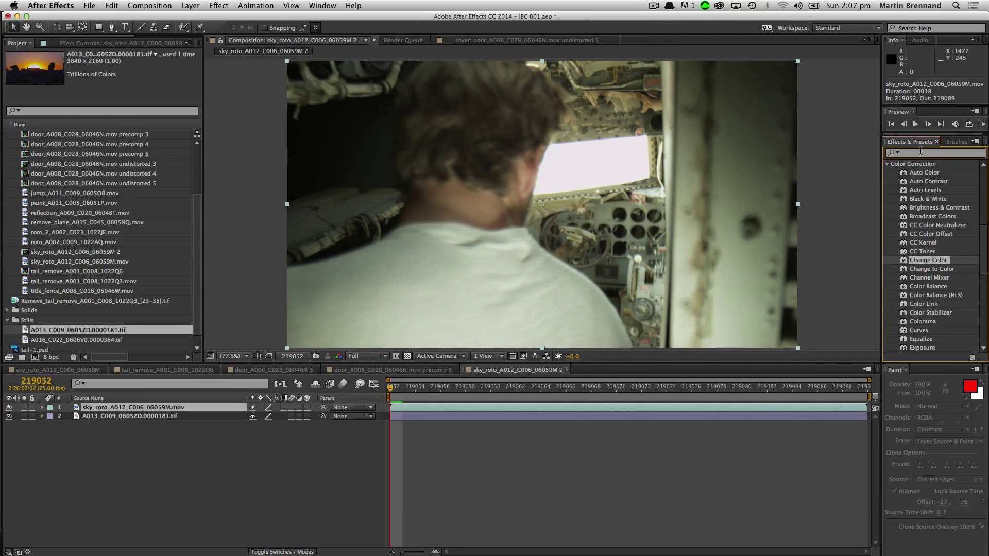
left_click(892, 153)
type("luma")
left_click_drag(922, 190, 673, 407)
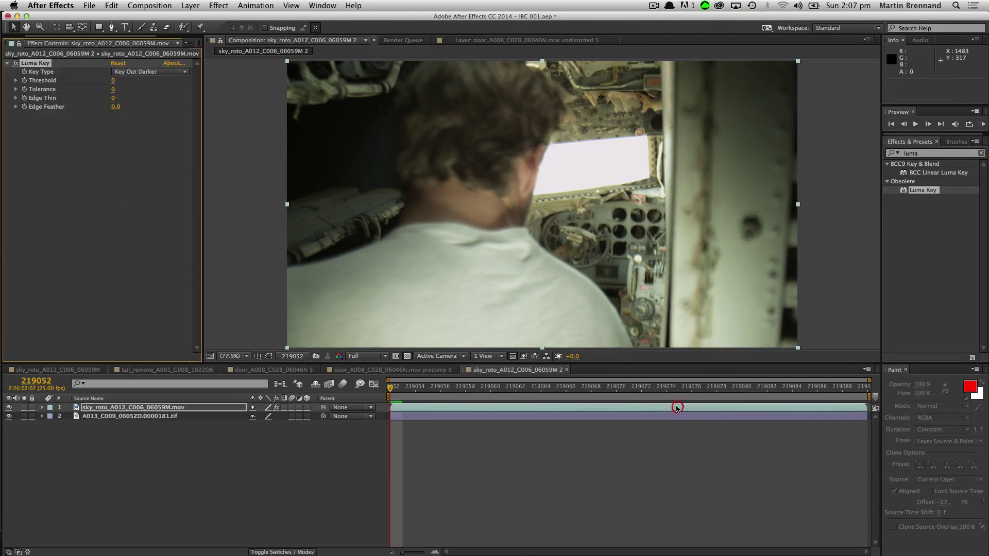
- Set the Luma Key to Key Out Brighter with Threshold 219, Edge Feather 7.2 and Edge Thin 4
left_click(128, 76)
left_click(132, 78)
left_click_drag(113, 80, 242, 97)
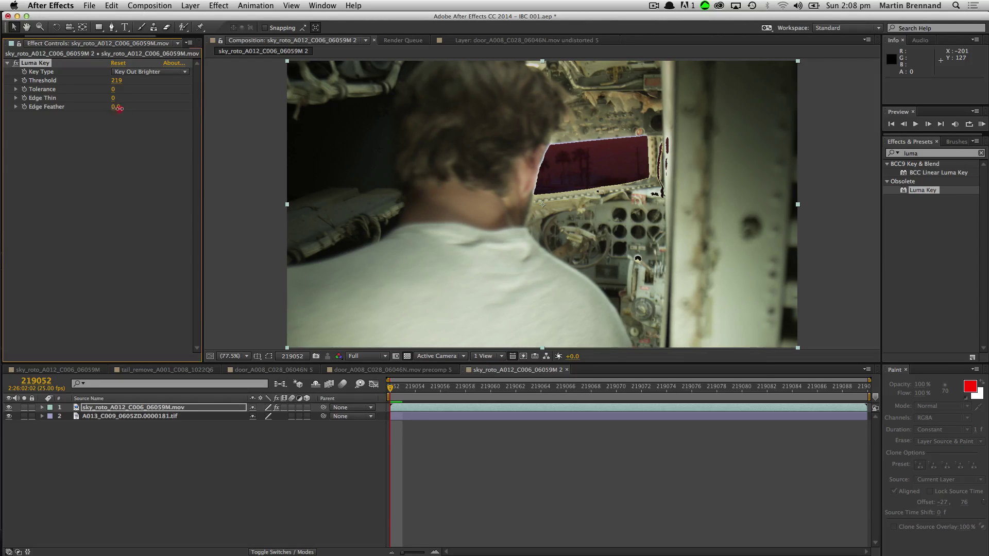
mouse_move(119, 108)
left_mouse_down()
mouse_move(170, 114)
mouse_move(116, 98)
left_mouse_up()
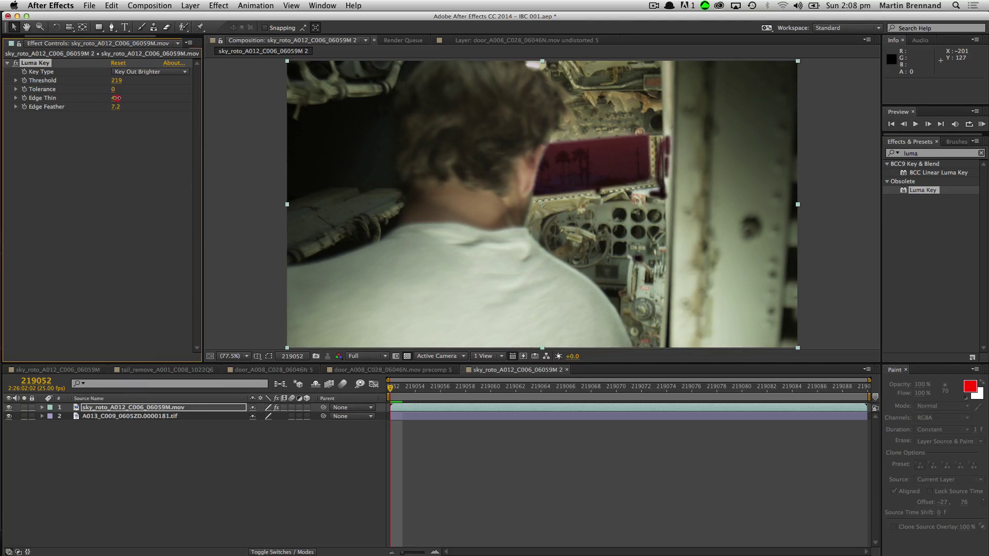
- Set the sunset still's anchor point to 1920.0, 891.0 to reposition it in the window, and RAM preview the composite
left_click(140, 417)
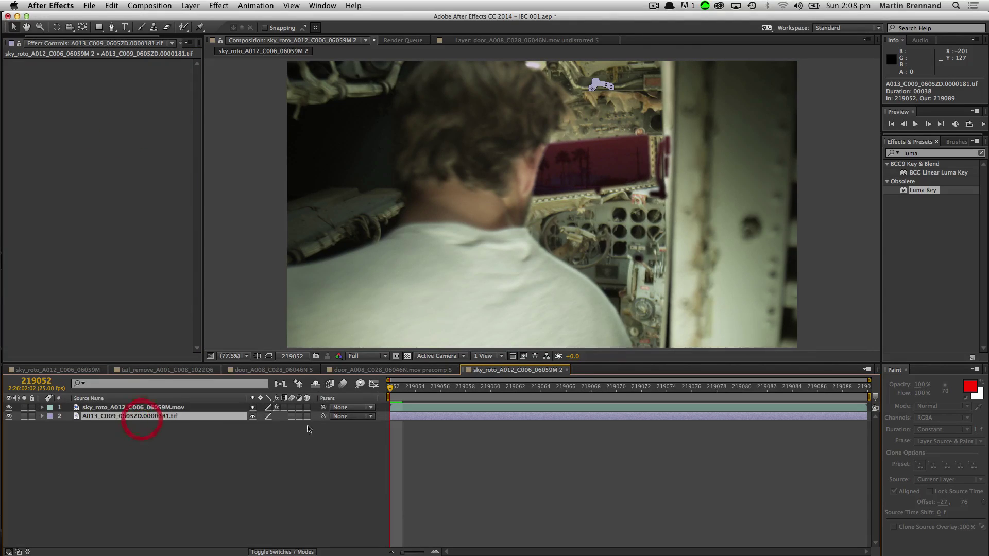
key("a")
left_click_drag(281, 426, 198, 415)
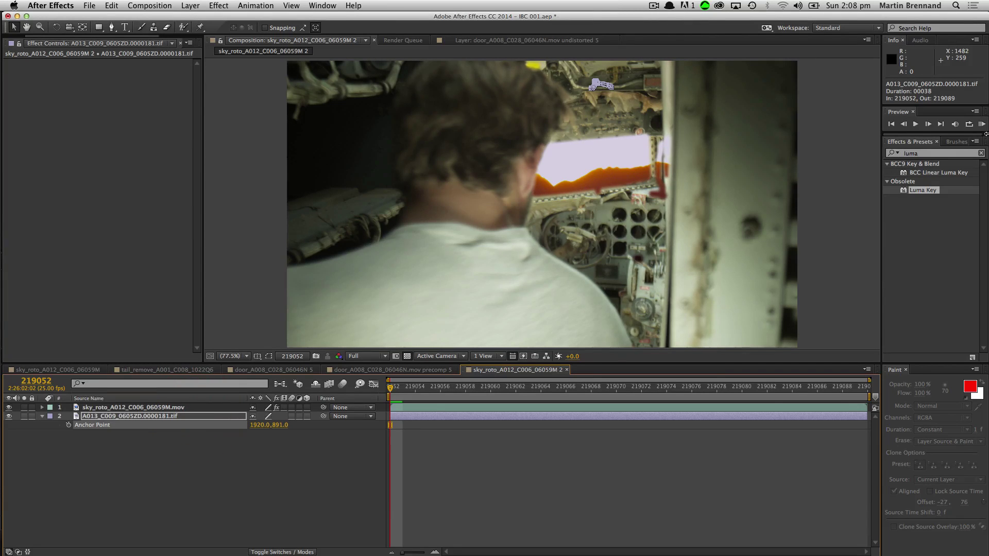
key("KP_0")
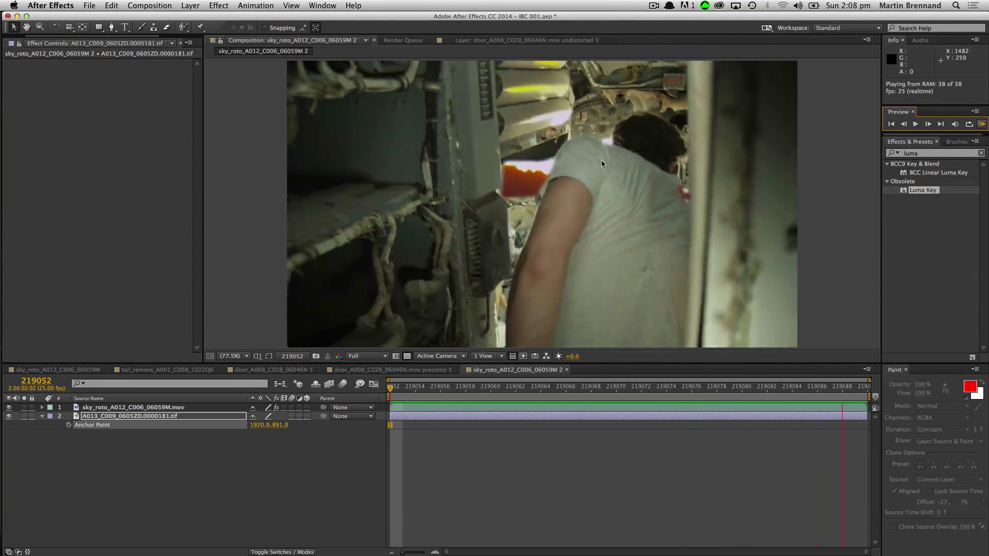
key("space")
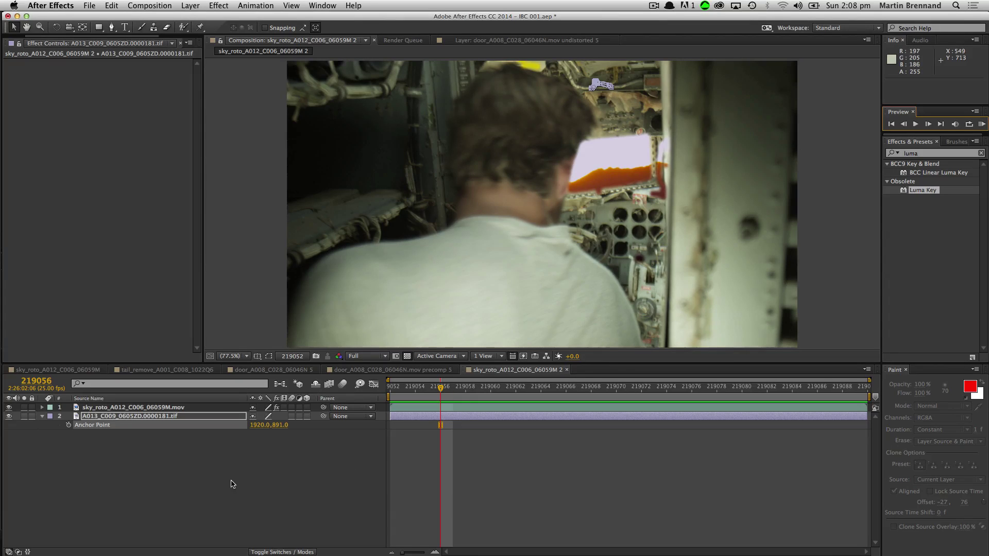
- Switch to mocha Pro, select the head trackmatte layer and turn off the matte overlay
key("super+Tab")
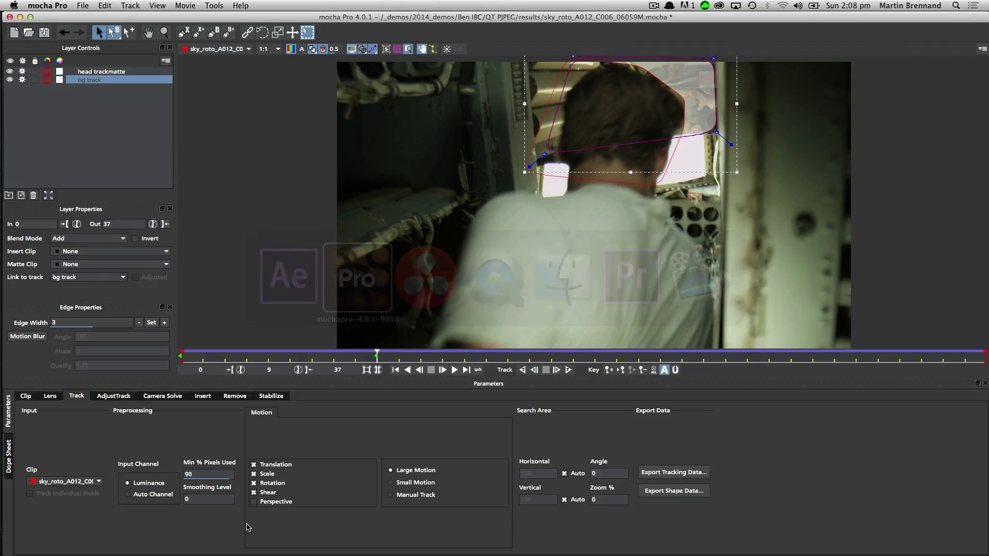
left_click(95, 72)
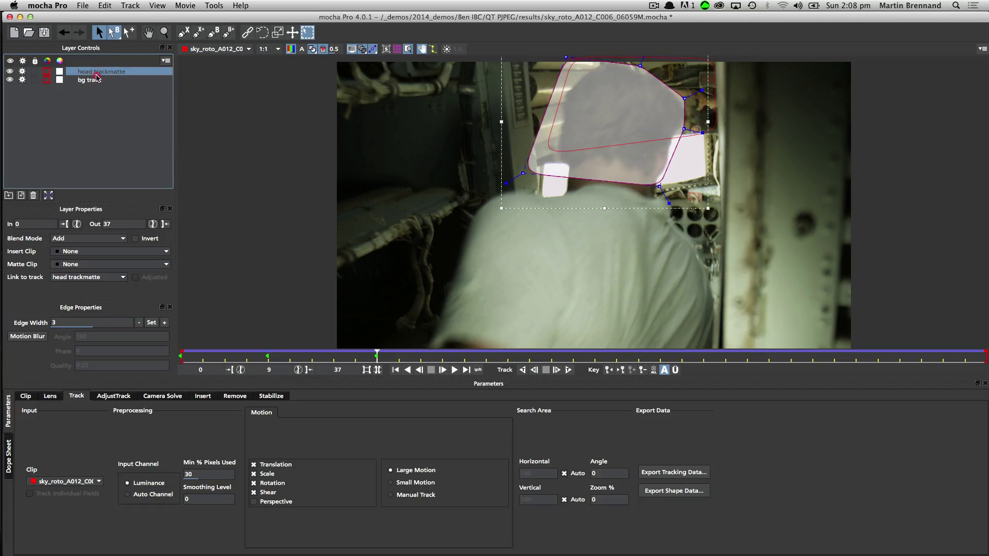
left_click(312, 49)
- Draw a closed X-Spline on a new layer along the window's right edge, around the instrument panel and over the side panel
left_click(183, 32)
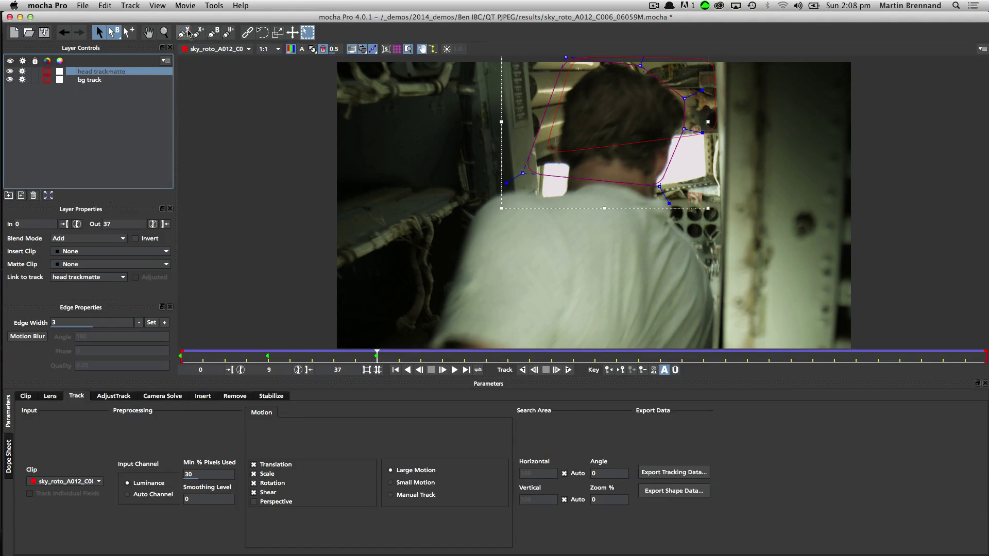
left_click(704, 93)
left_click(704, 74)
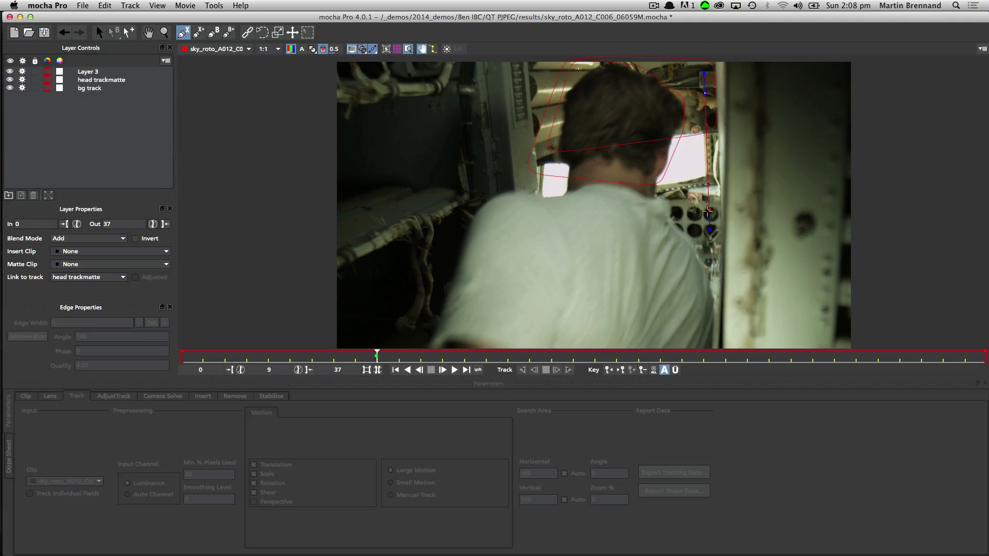
left_click(709, 196)
left_click(707, 178)
left_click(671, 186)
left_click(680, 244)
left_click(699, 232)
left_click(789, 251)
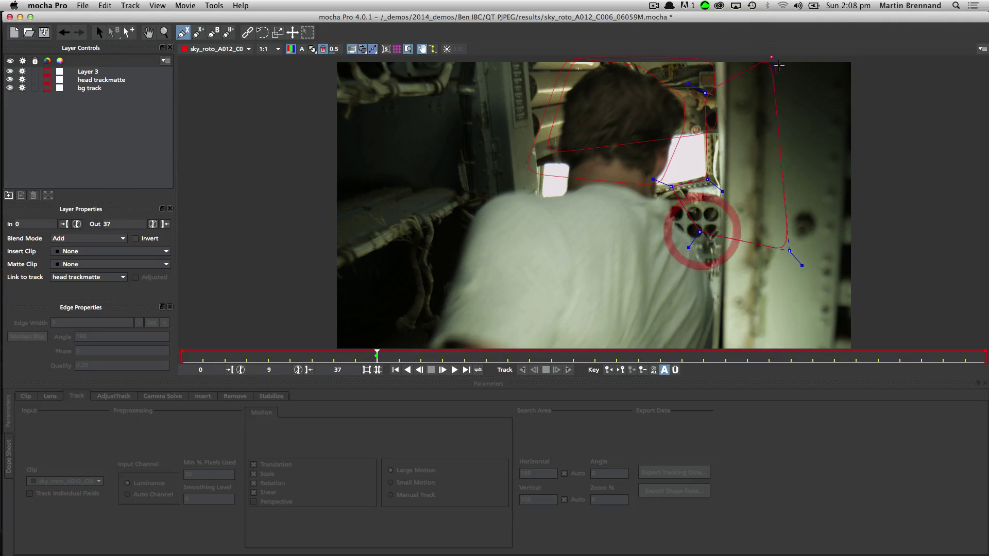
left_click(783, 77)
right_click(766, 89)
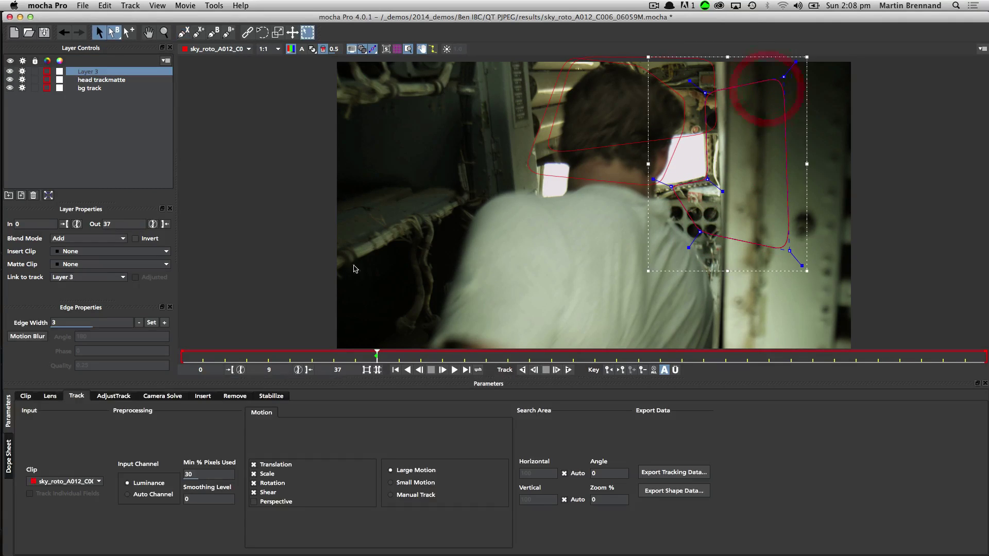
- Hide the head trackmatte and bg track layers and rename the new spline layer "side panel"
left_click_drag(11, 80, 18, 85)
left_click(10, 87)
left_click_drag(87, 81, 88, 72)
double_click(102, 72)
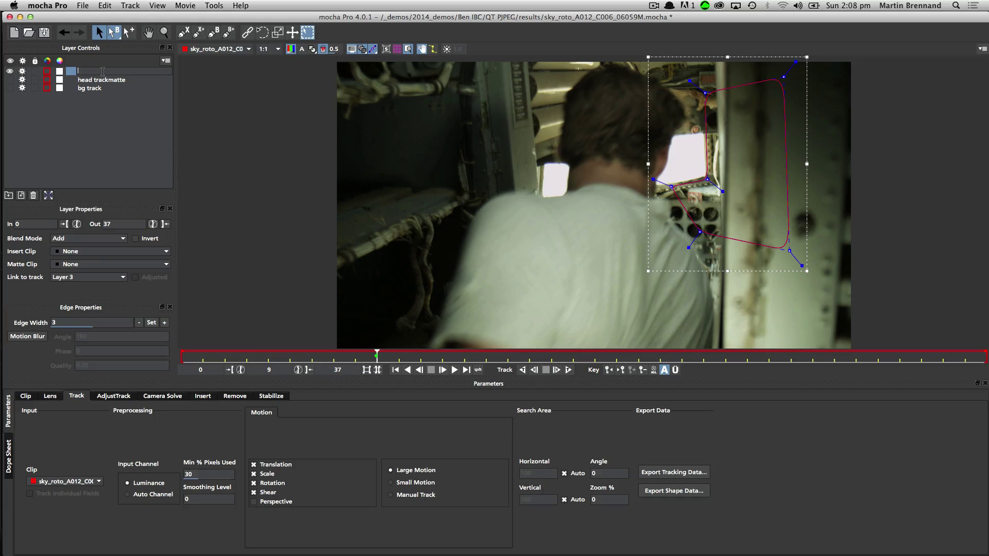
type("side panel")
key("Return")
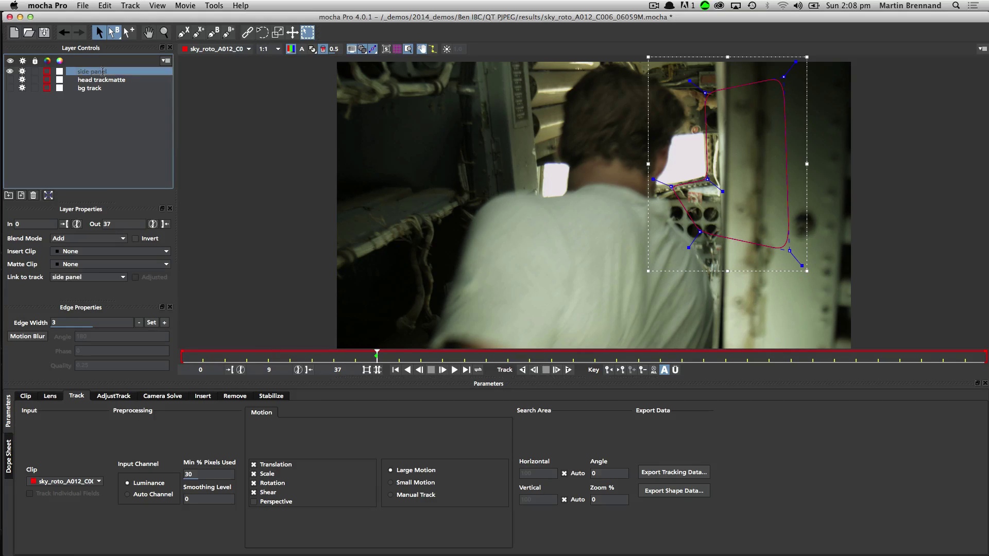
- Link the side panel layer to bg track and scrub back to frame 0 to check how the shape follows
left_click(84, 278)
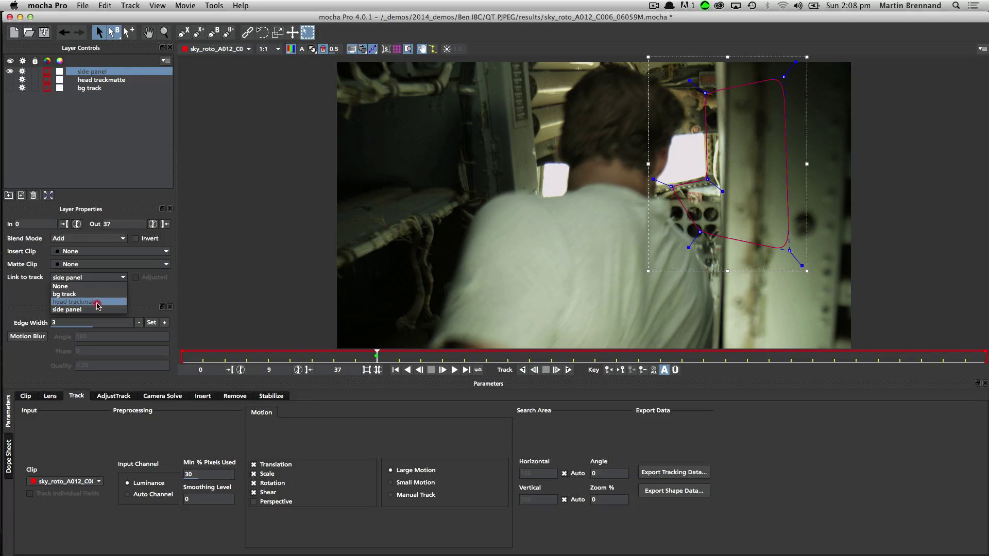
left_click(98, 294)
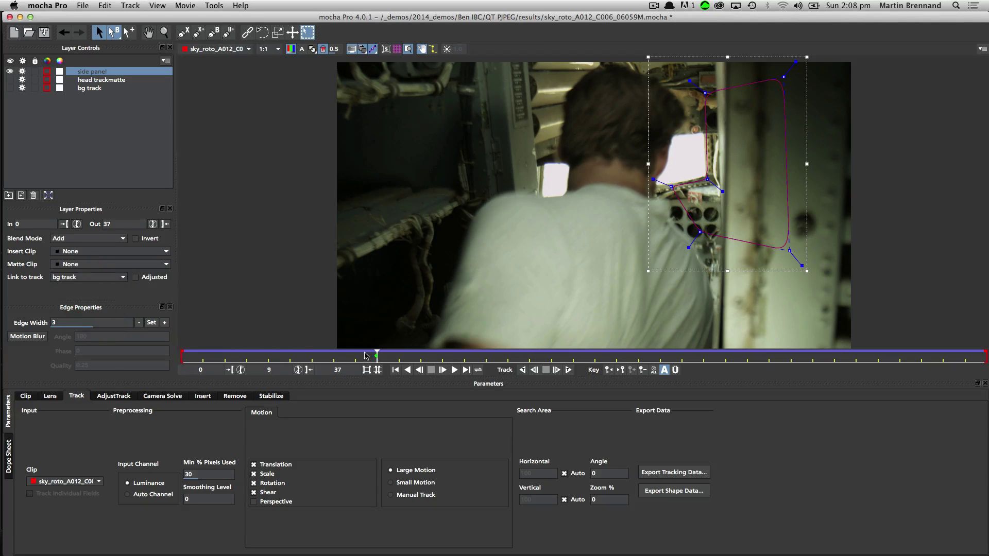
left_click(313, 357)
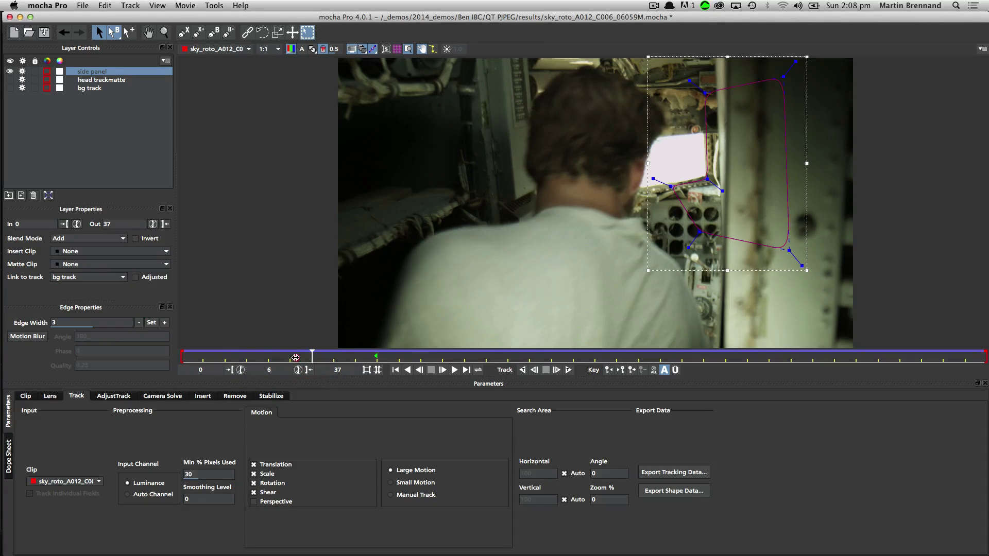
left_click_drag(295, 358, 54, 355)
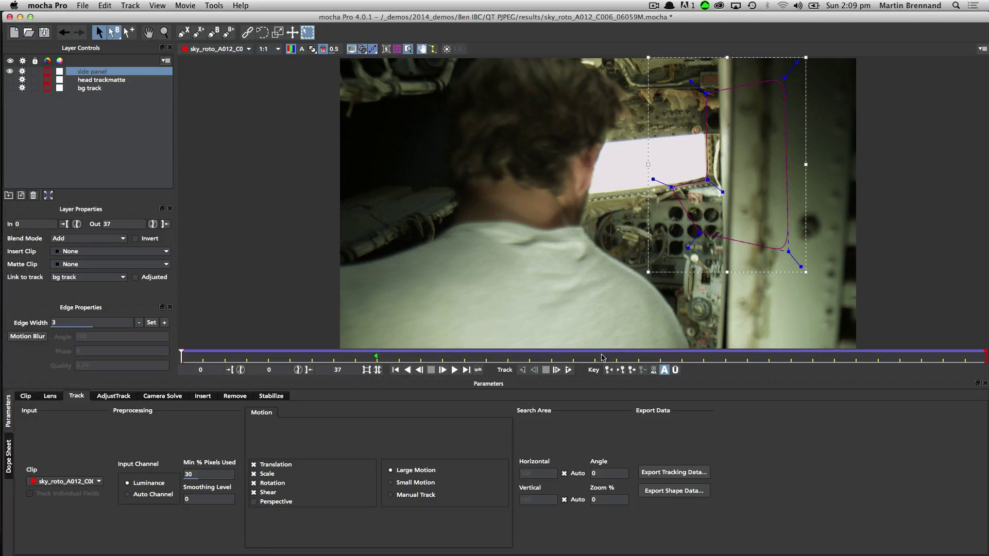
- Copy the side panel layer's shape to the clipboard as mocha shape data for AE and switch to After Effects
left_click(674, 491)
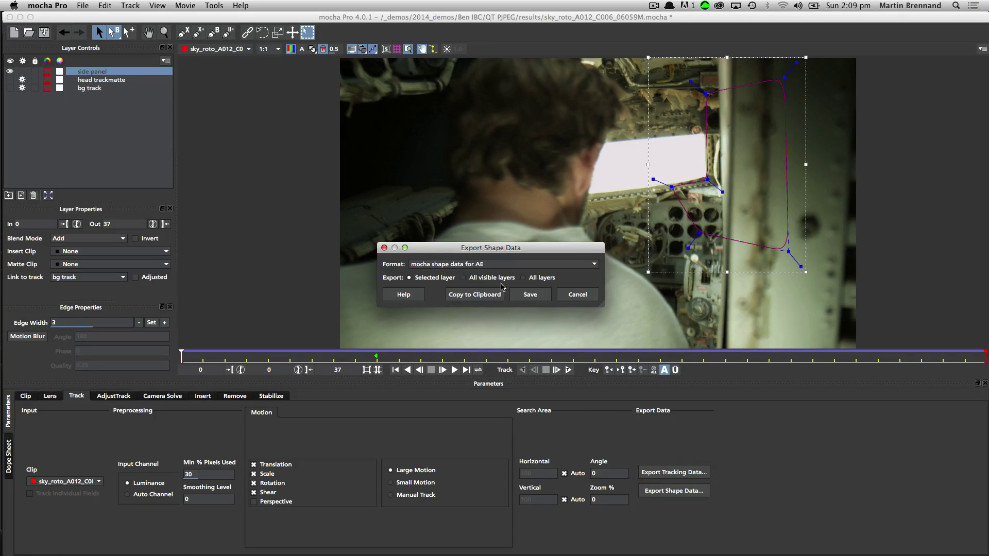
left_click(488, 296)
key("super+Tab")
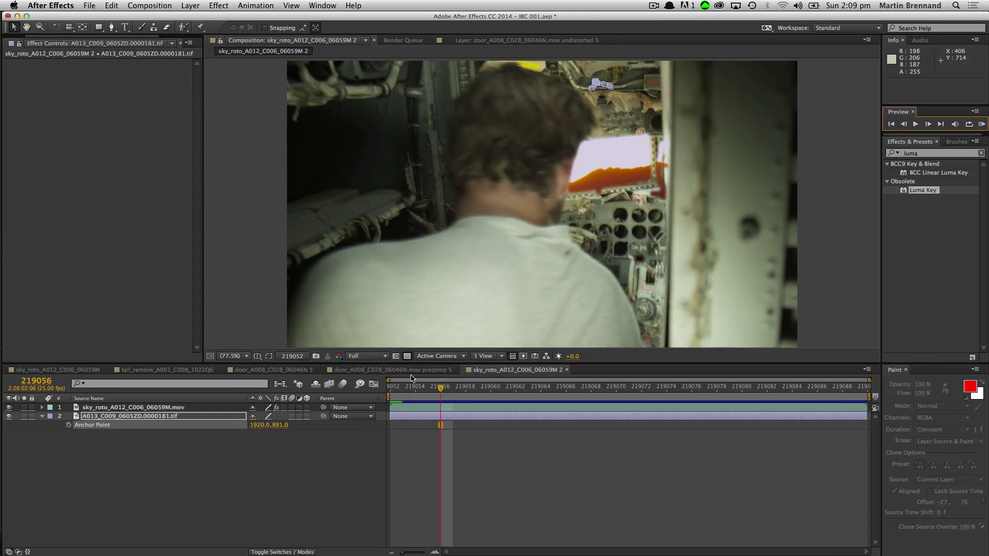
- Paste the mocha mask onto the sky_roto_A012_C006_06059M.mov layer at frame 219052
left_click_drag(407, 388, 382, 392)
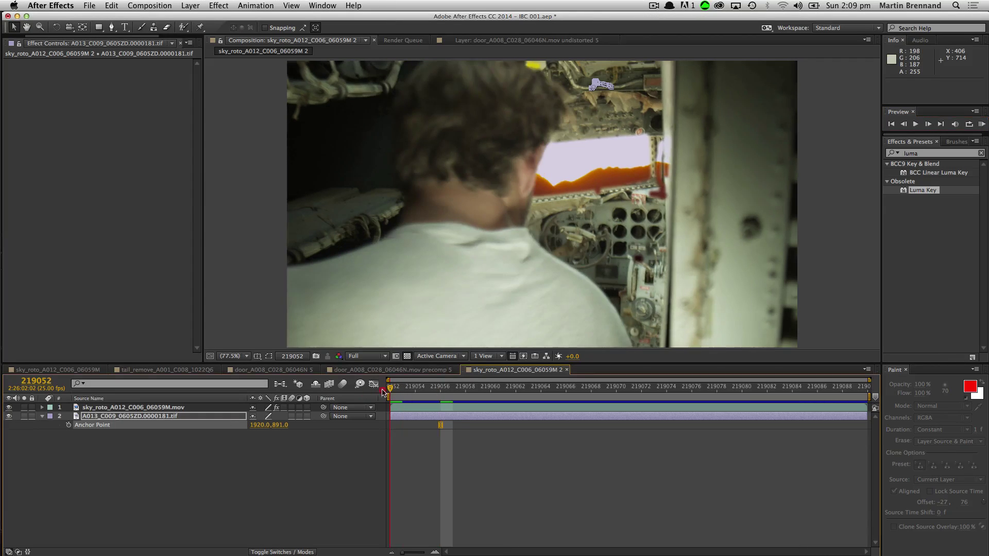
left_click(147, 407)
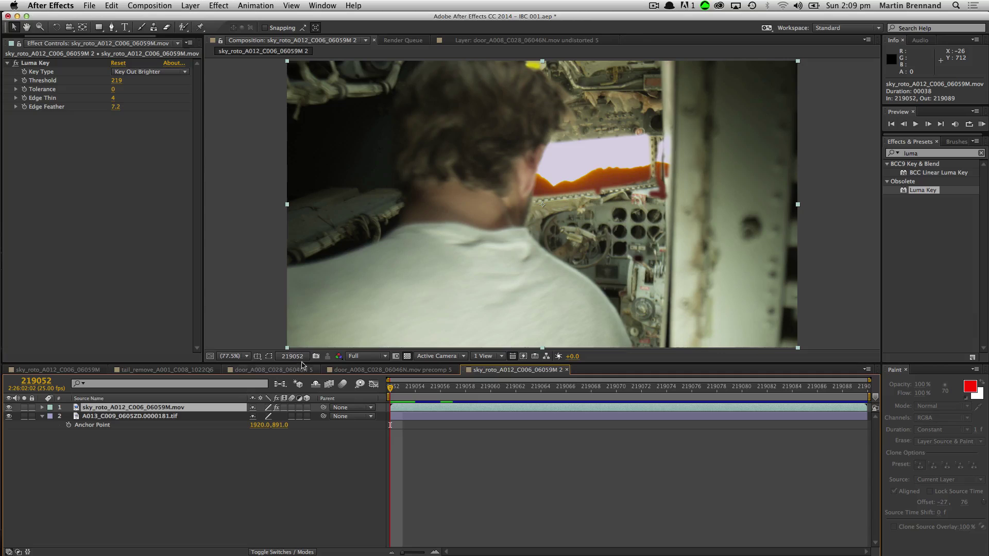
left_click(149, 5)
mouse_move(111, 5)
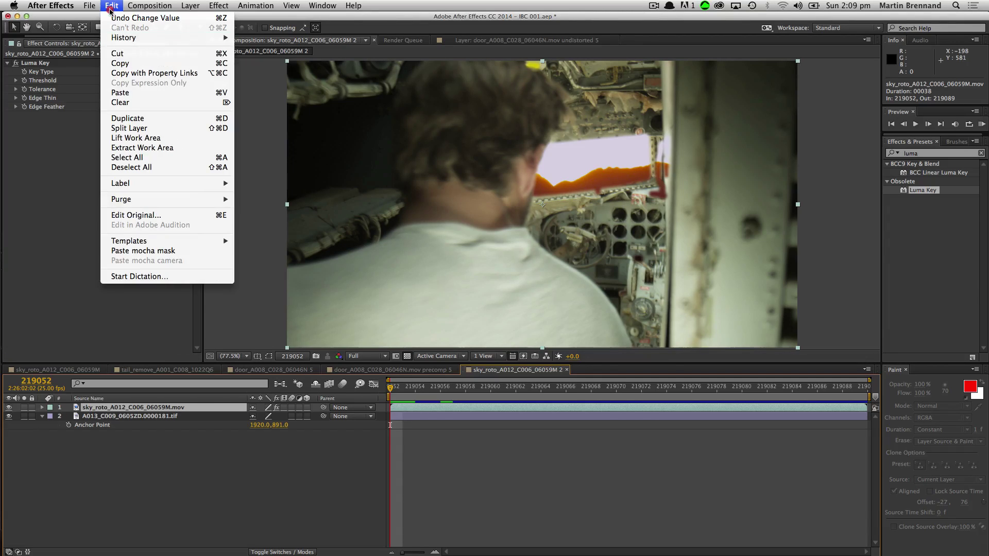
left_click(138, 251)
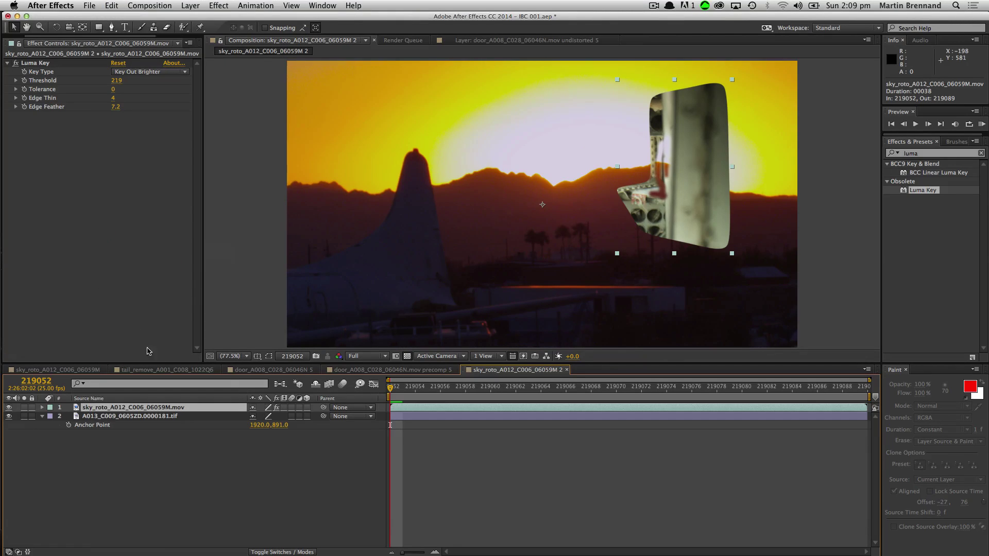
- Try the Add and Subtract modes on the side panel mask
left_click(265, 417)
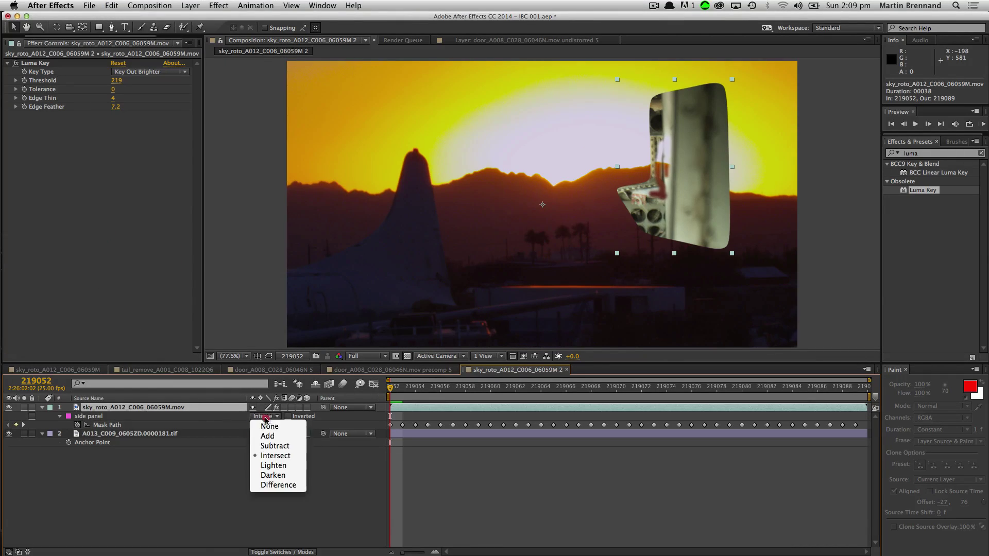
left_click(271, 442)
left_click(266, 417)
left_click(266, 446)
- Set the side panel mask's mode to None and deselect the layer
left_click(268, 417)
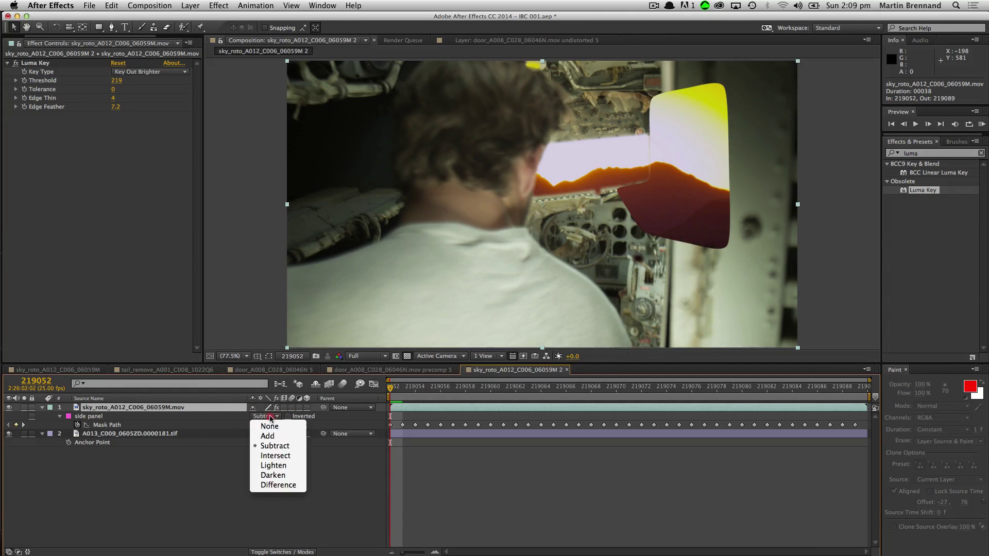
left_click(268, 426)
left_click(185, 494)
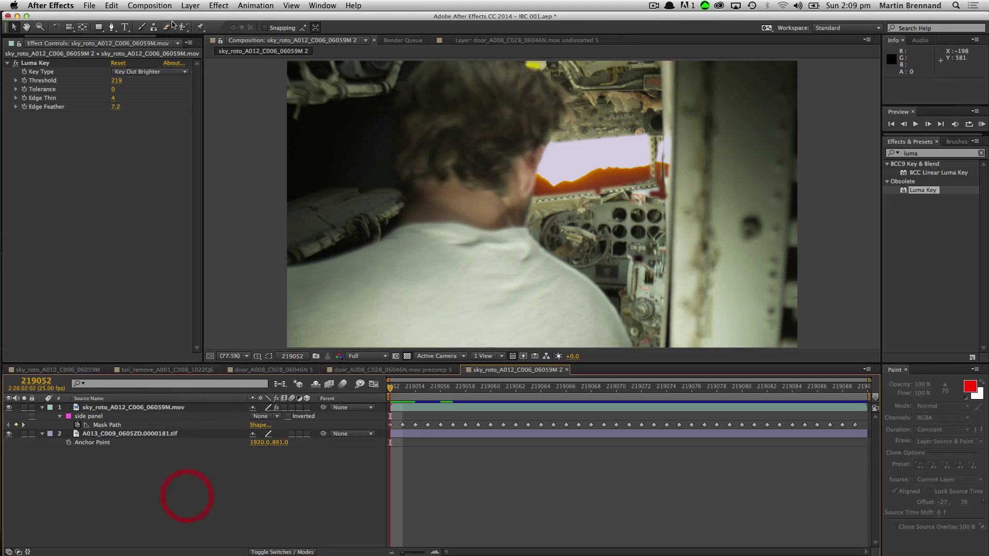
- Try a duplicate of the sky_roto_A012_C006_06059M.mov layer without the Luma Key, and discard the copy
left_click(185, 6)
left_click(186, 6)
left_click(105, 409)
key("super+d")
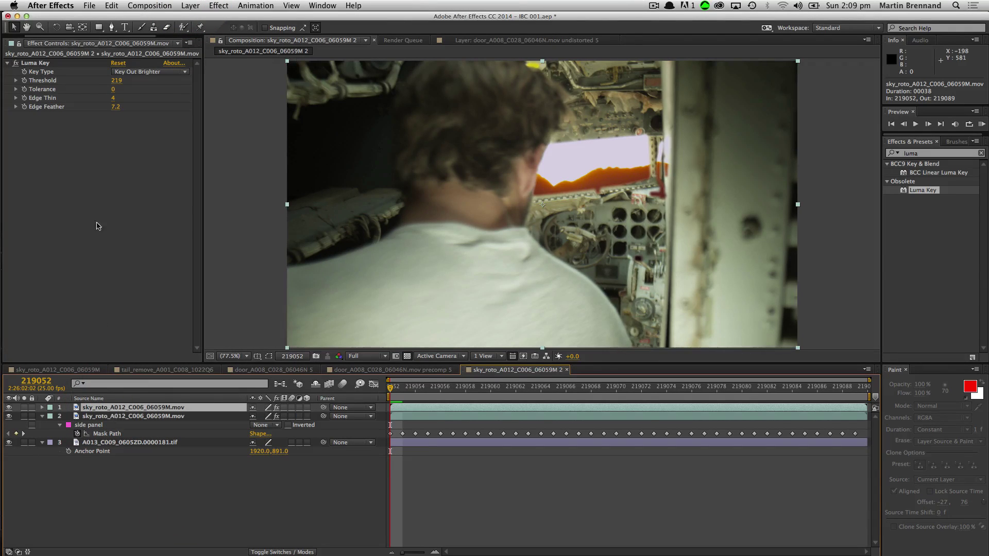
left_click(36, 64)
key("Delete")
left_click(141, 4)
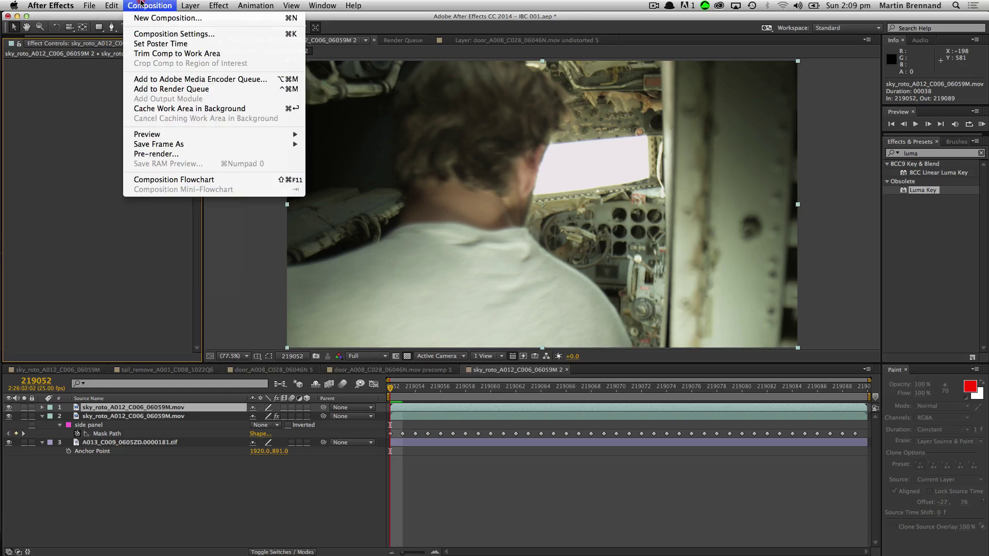
mouse_move(196, 2)
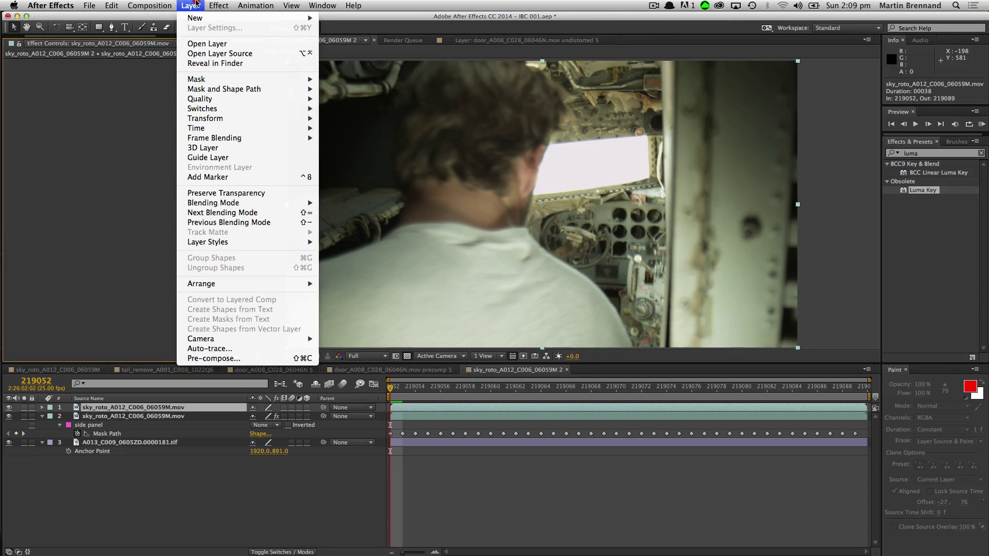
left_click(149, 5)
left_click(111, 408)
key("Delete")
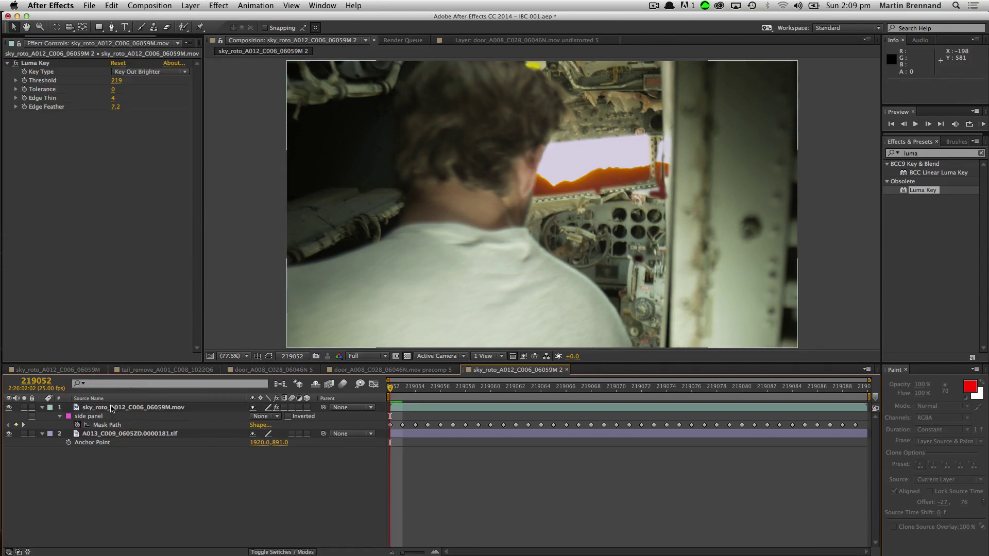
- Expand the footage layer's Masks and Effects, and add the side panel mask as mask reference in the Luma Key's compositing options
left_click(103, 407)
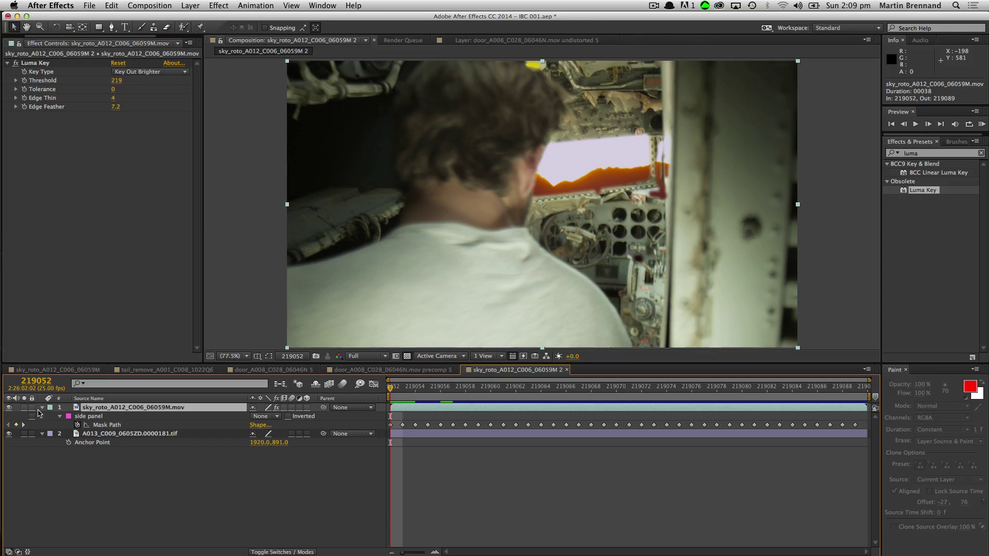
left_click(41, 408)
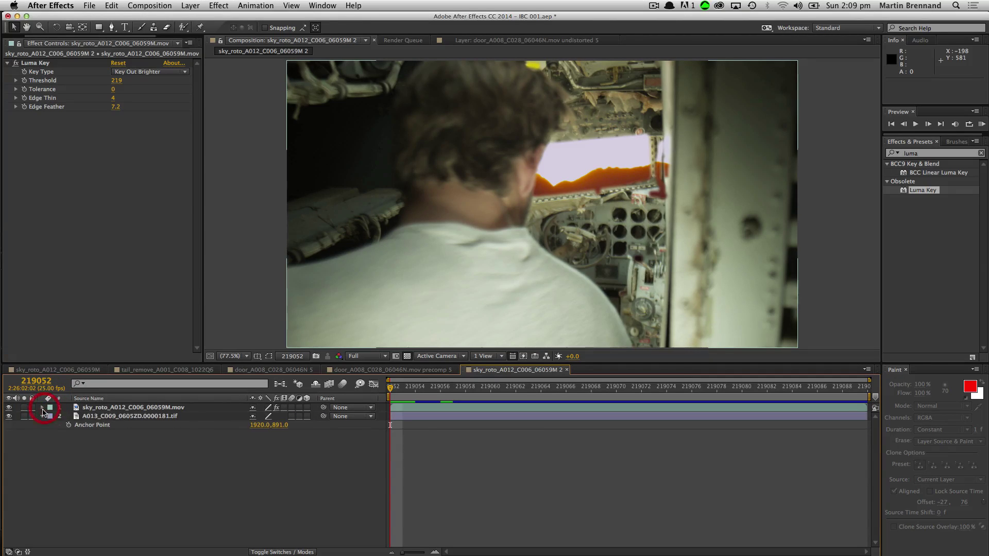
left_click(42, 408)
left_click(51, 469)
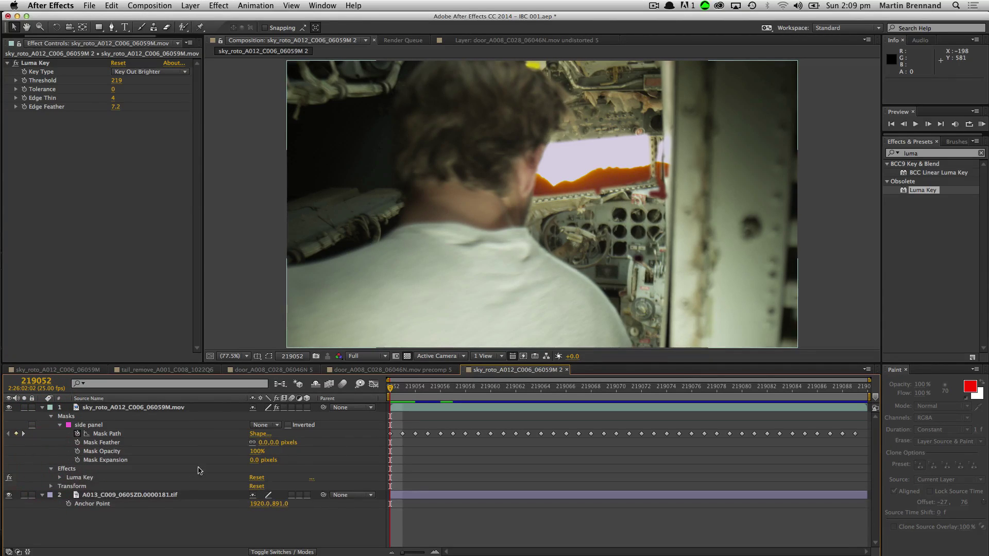
left_click(60, 478)
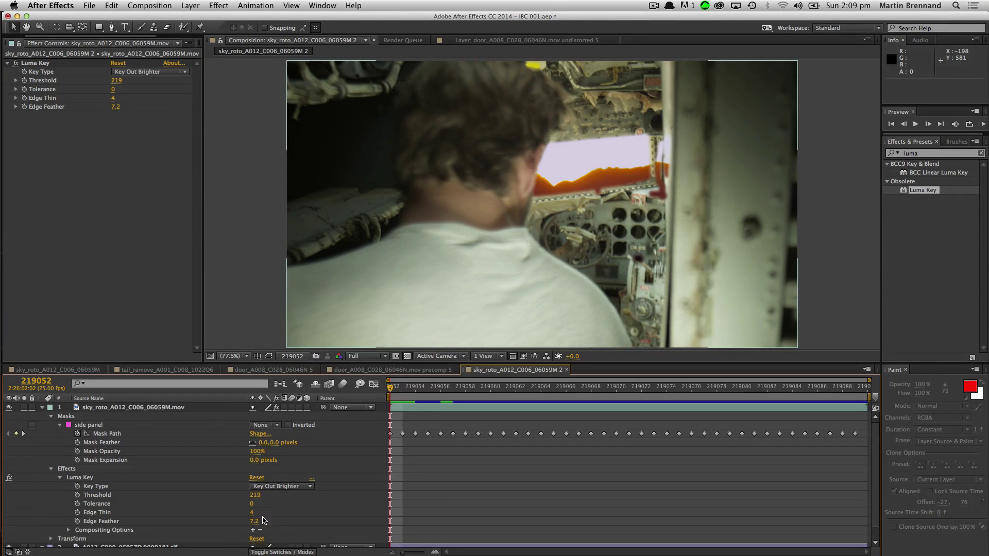
left_click(121, 409)
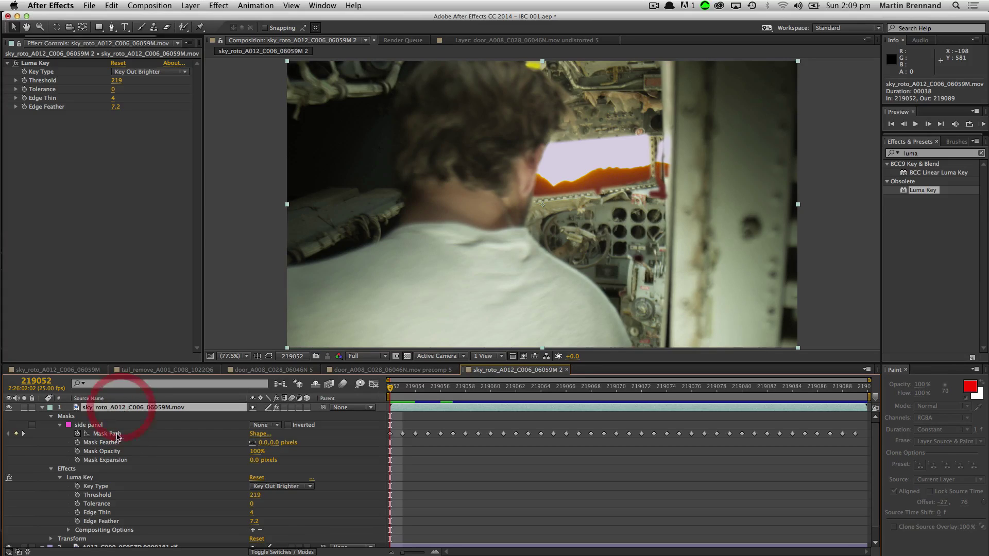
left_click(252, 530)
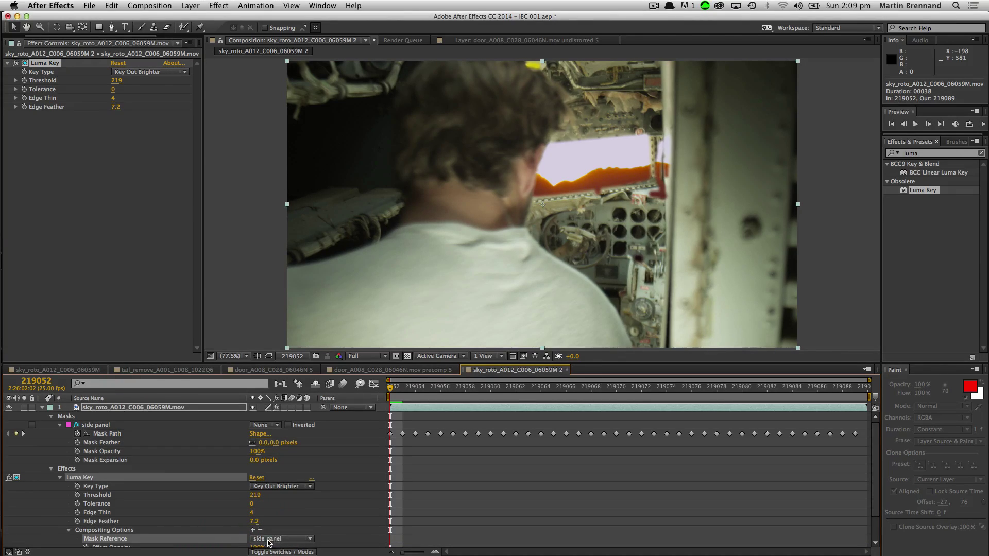
left_click(268, 539)
left_click_drag(873, 446, 841, 490)
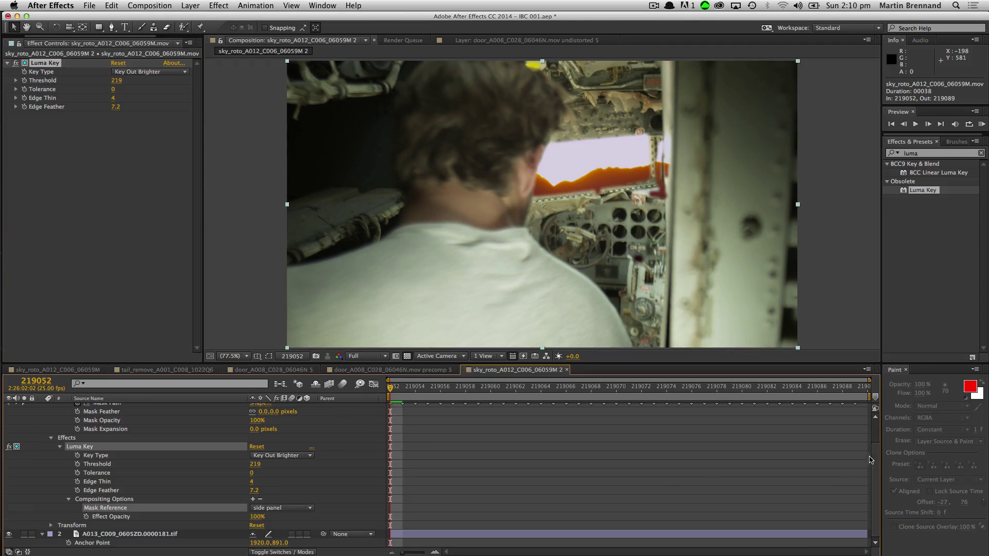
scroll(870, 460, "up", 2)
left_click(856, 397)
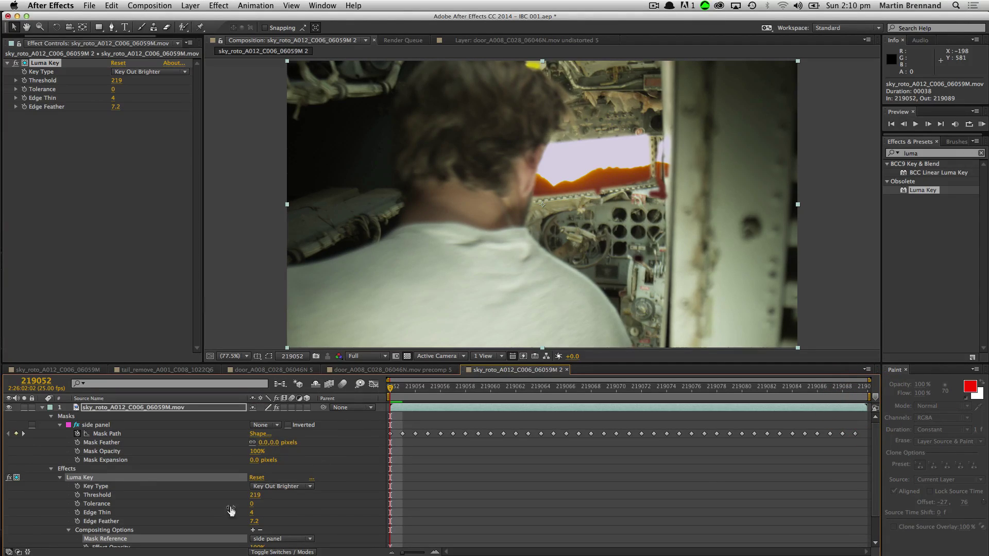
- Invert the side panel mask and set its mode to Add
left_click(293, 426)
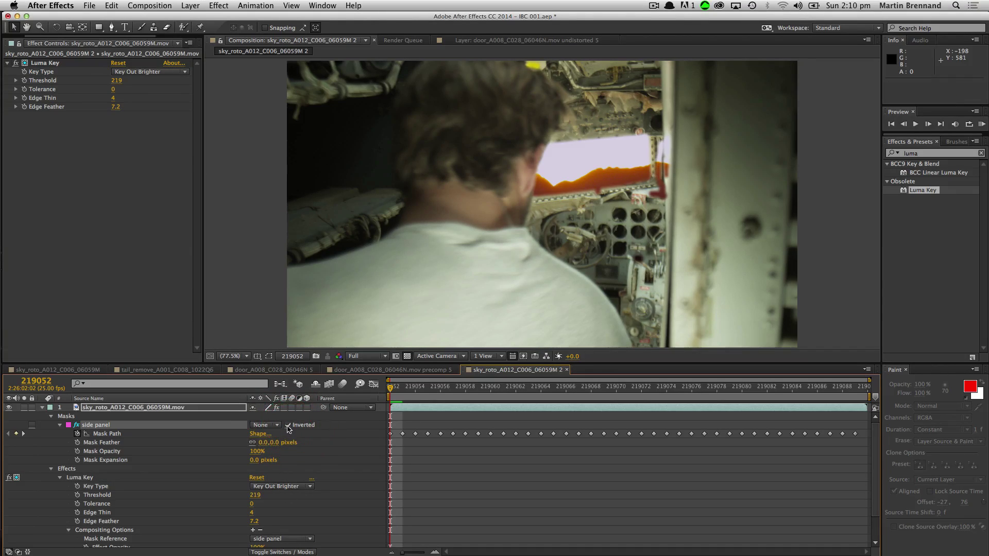
left_click(266, 425)
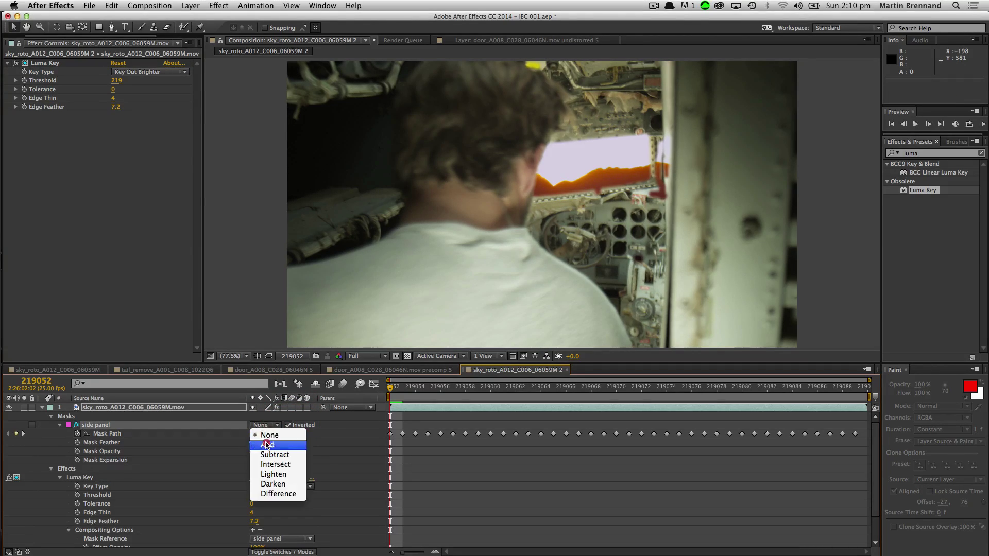
left_click(263, 437)
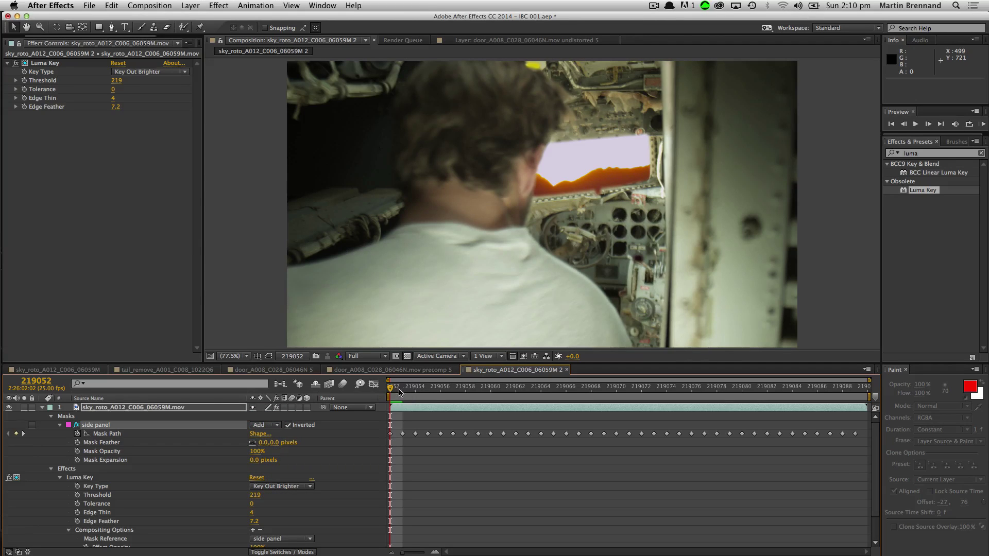
mouse_move(402, 392)
left_mouse_down()
mouse_move(798, 391)
mouse_move(267, 389)
mouse_move(658, 373)
mouse_move(830, 386)
mouse_move(376, 365)
mouse_move(405, 385)
left_mouse_up()
- Save the After Effects project and switch to mocha Pro
key("super+s")
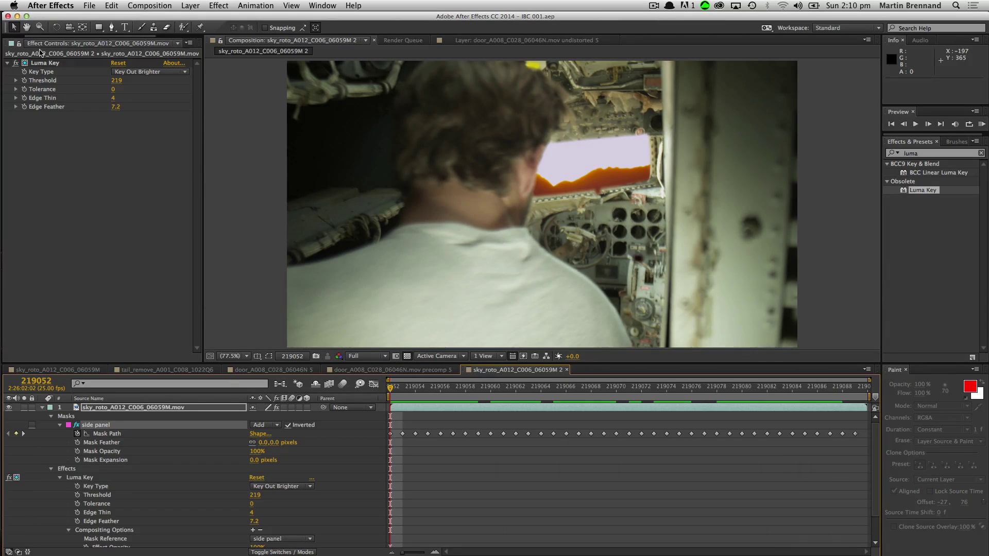
left_click(50, 6)
left_click(91, 5)
key("super+Tab")
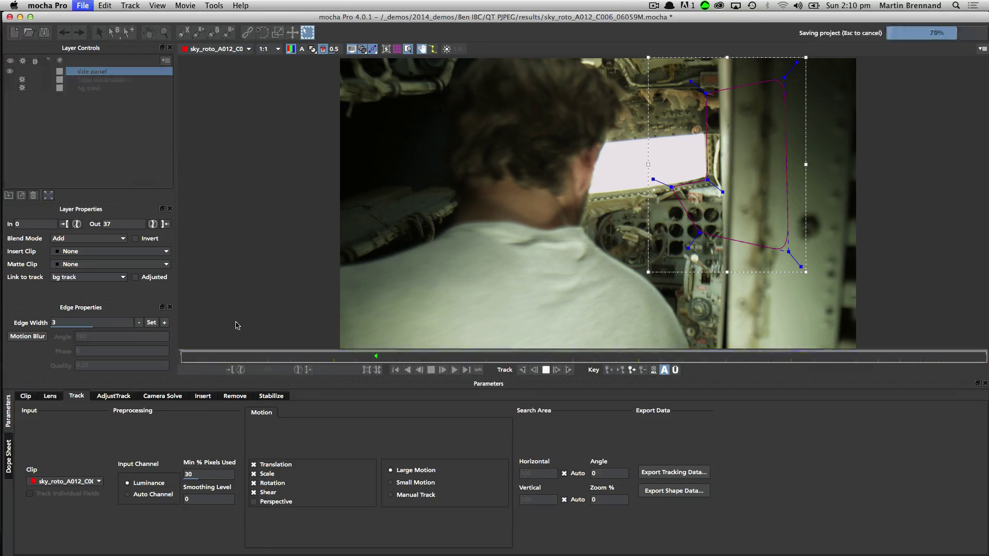
- Start a new mocha project and import the clip title_fence_A008_C016_06046W.mov from the QT PJPEG folder
left_click(82, 6)
left_click(105, 17)
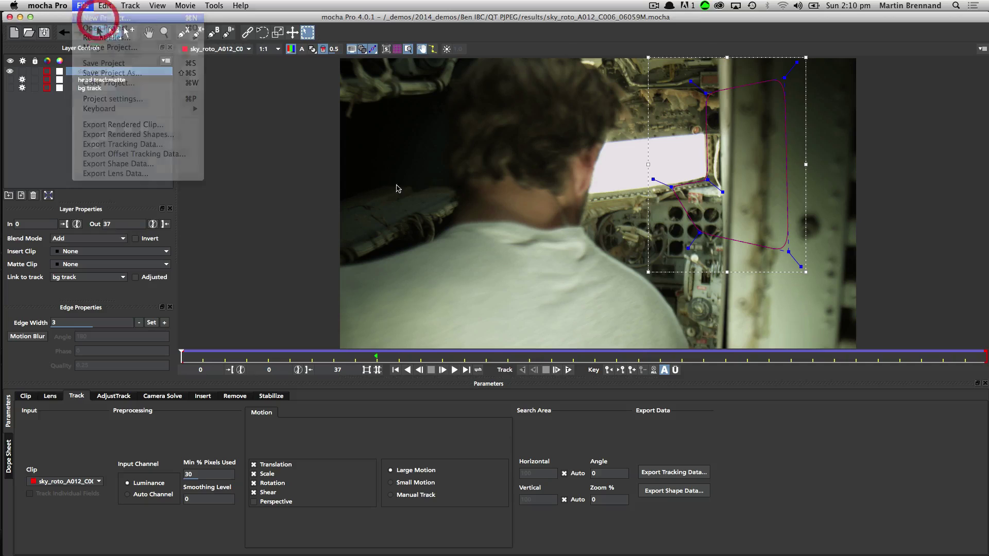
left_click(586, 74)
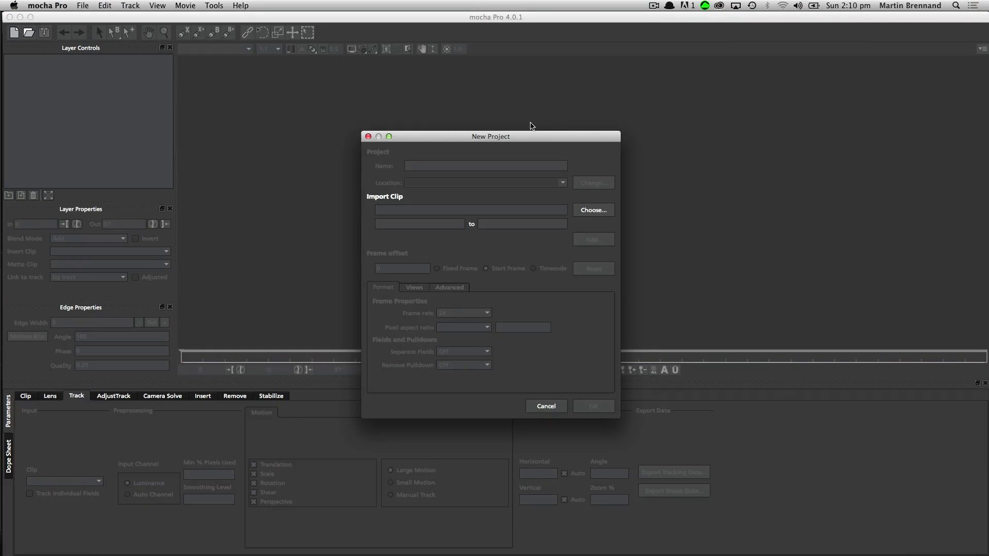
left_click(594, 209)
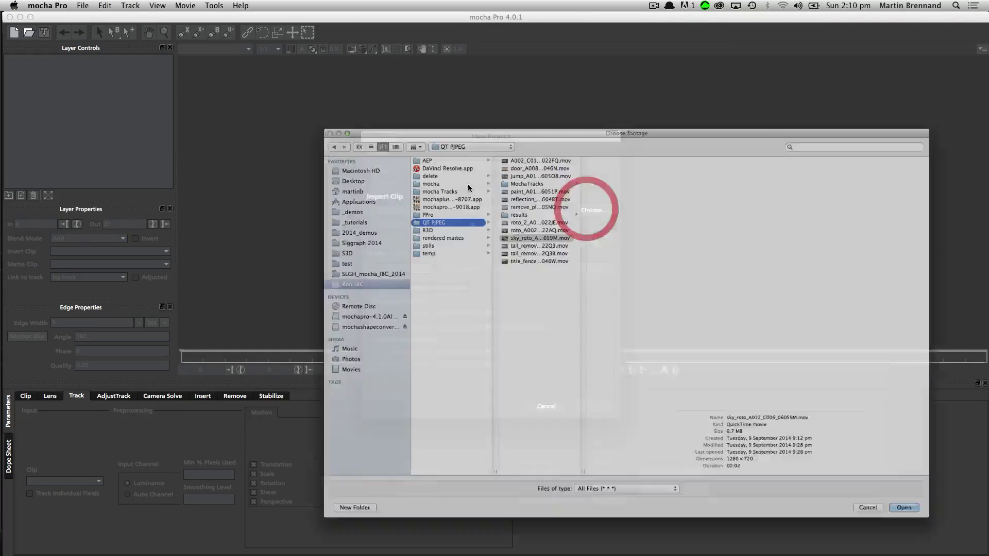
left_click(510, 129)
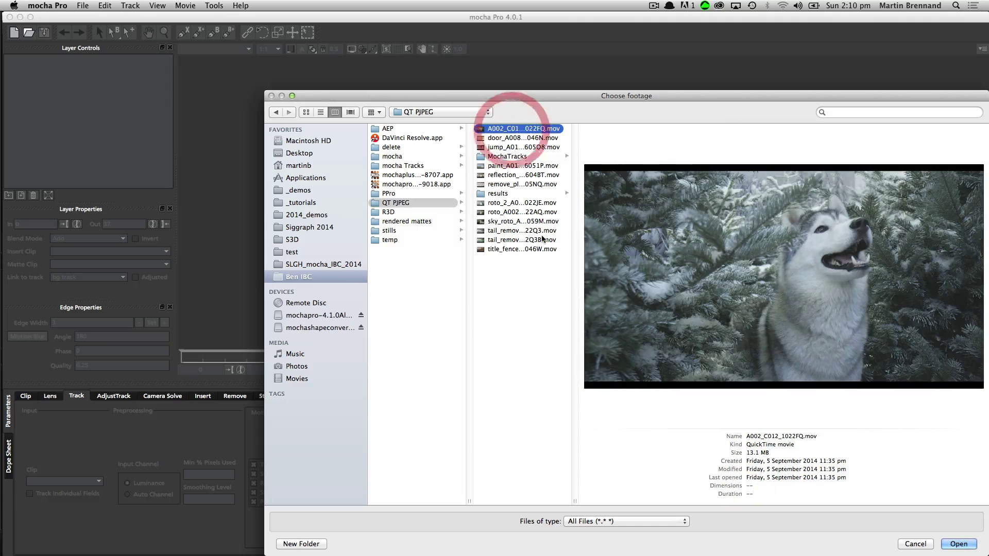
key("Down")
key("Down")
key("Down")
key("Down")
key("Down")
key("Down")
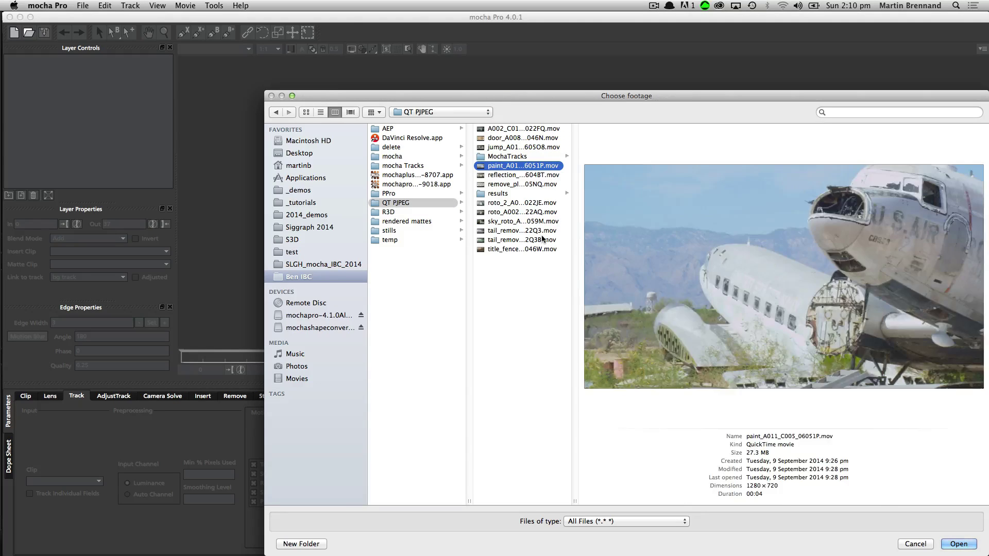
key("Down")
key("Down")
key("Down")
key("Down")
key("Down")
key("Down")
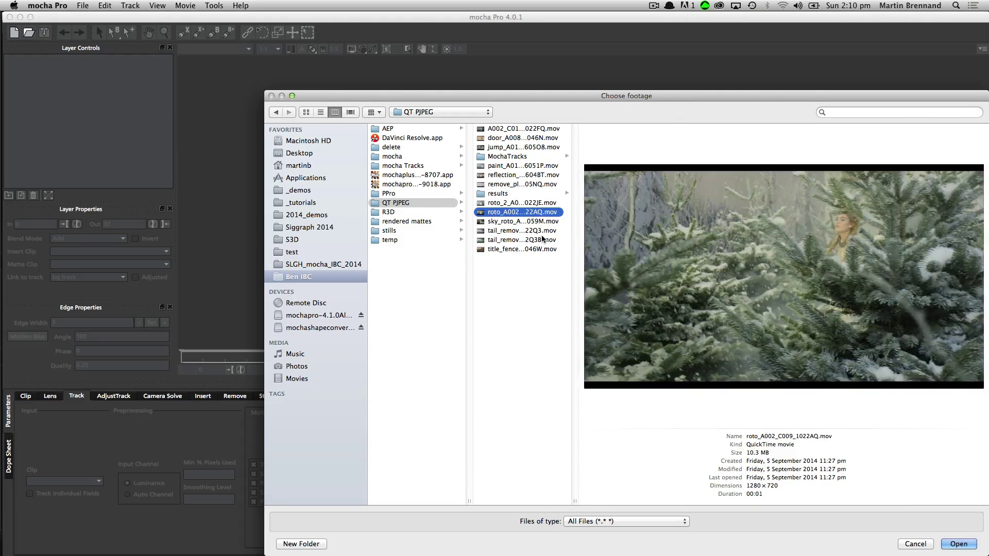
key("Down")
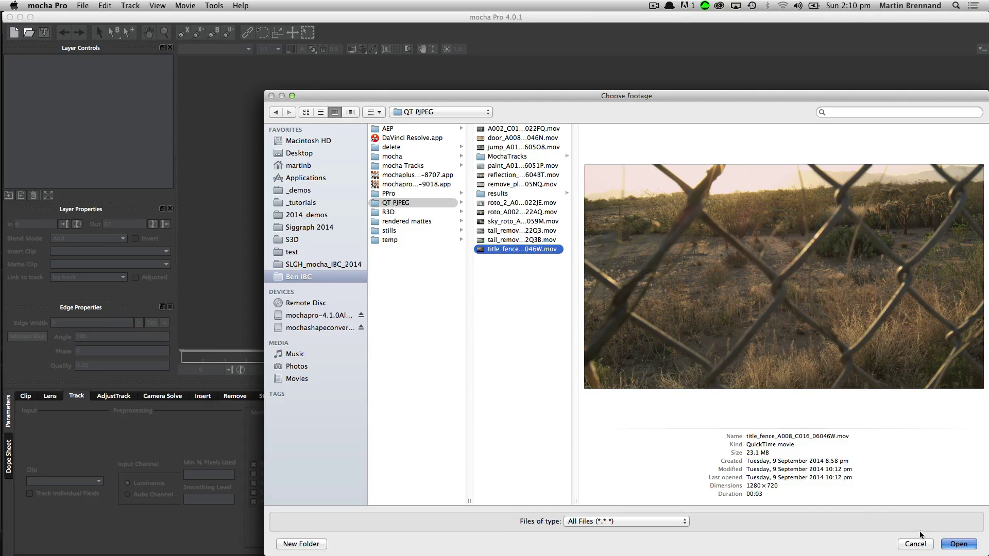
left_click(957, 544)
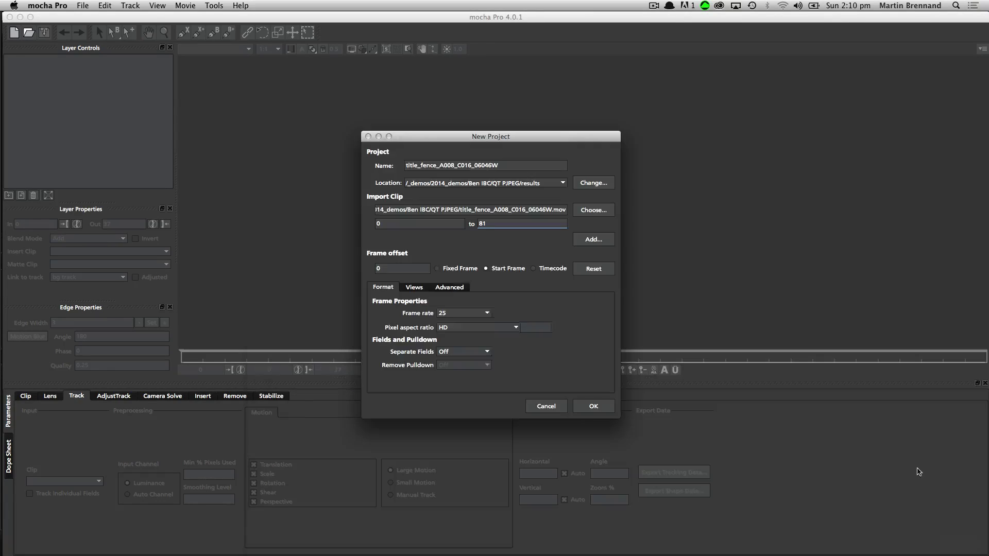
- Name the project title_fence_A008_C016_06046W-07 and create it, overwriting the existing project file
left_click(512, 169)
type("-07")
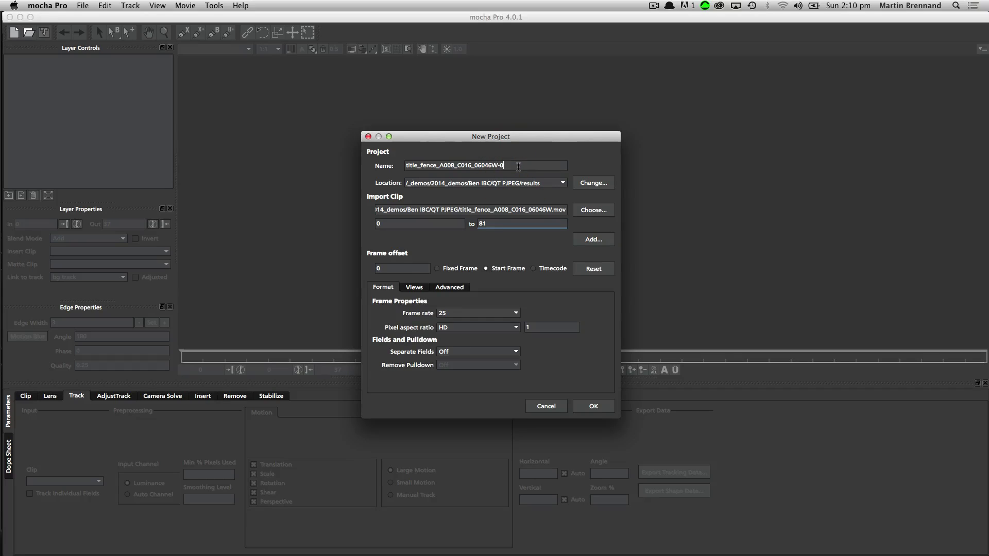
key("Return")
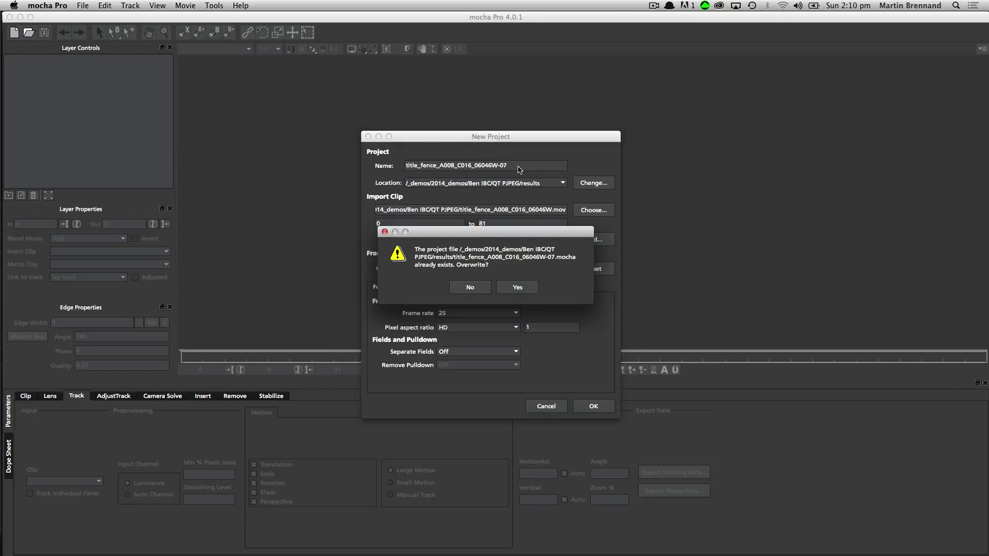
left_click(518, 287)
left_click(592, 406)
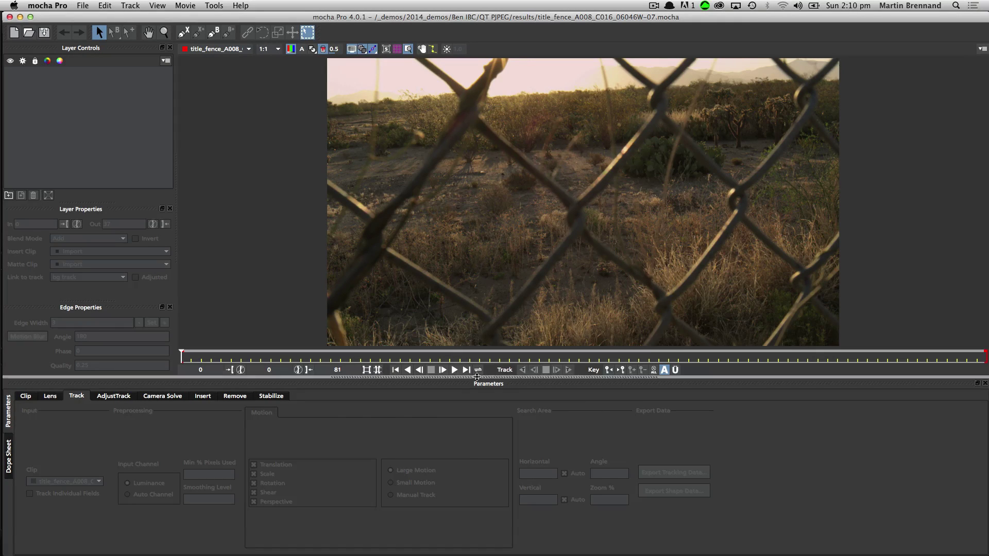
- Play back the fence clip and park the playhead on frame 52
left_click(455, 369)
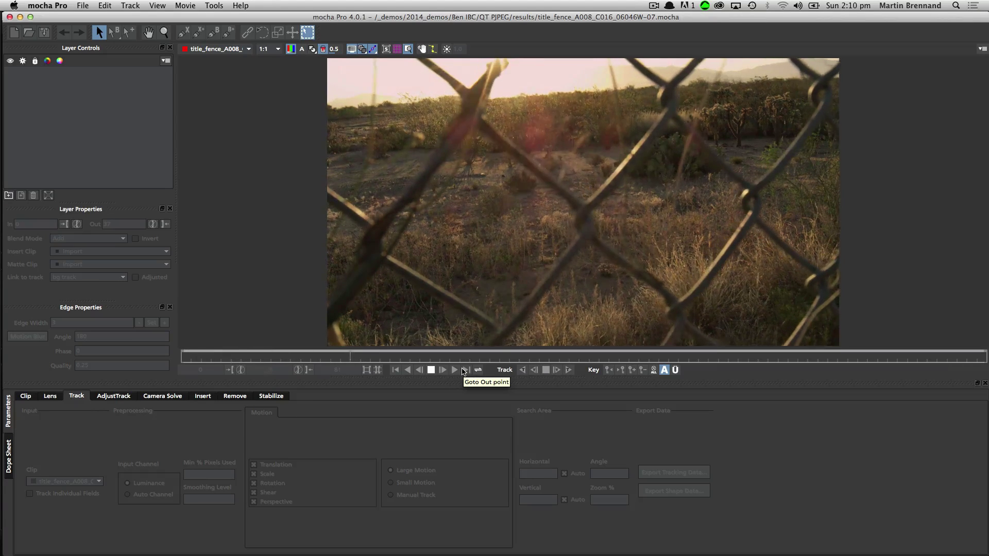
key("space")
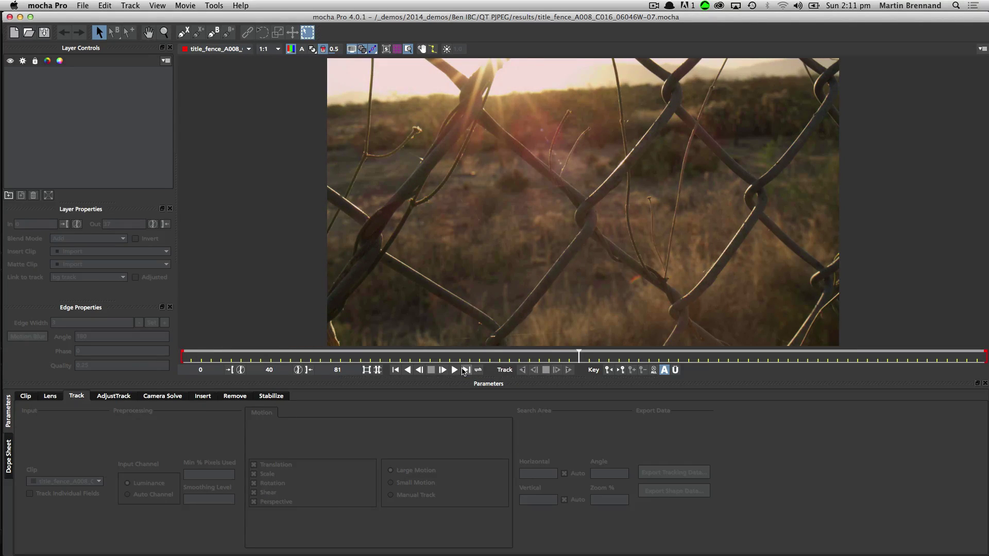
left_click_drag(578, 356, 681, 348)
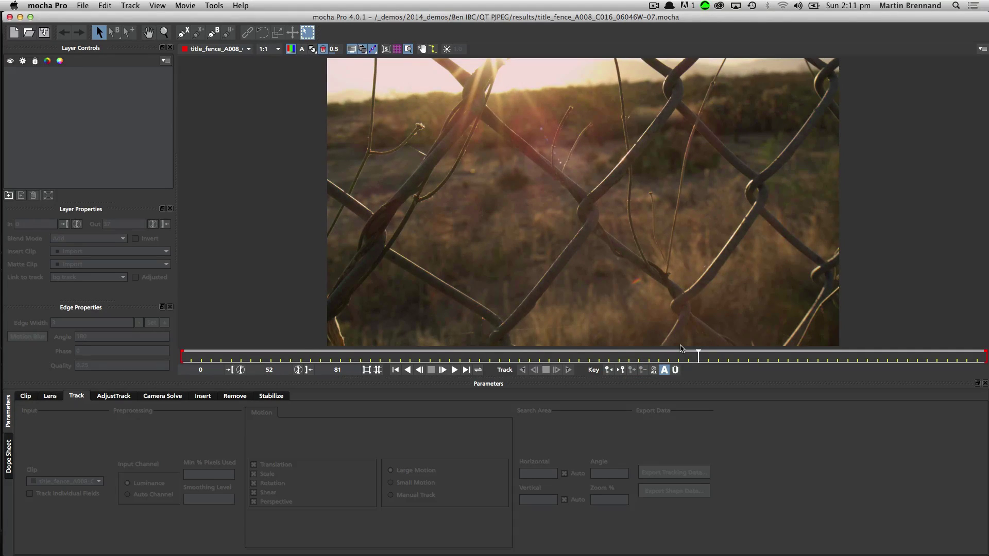
- Draw an X-spline around the upper fence joint and the wire running diagonally down from it at frame 52
left_click(183, 33)
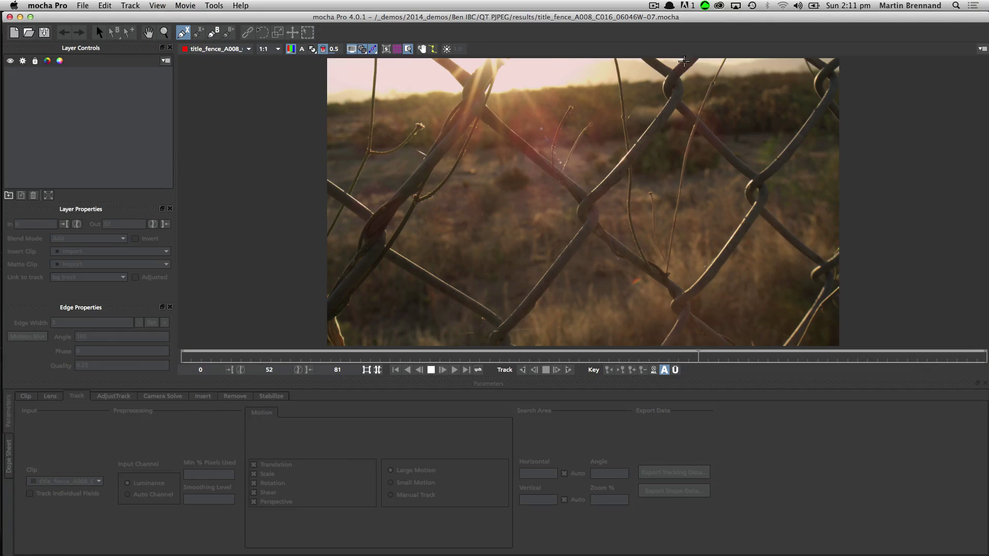
left_click(676, 65)
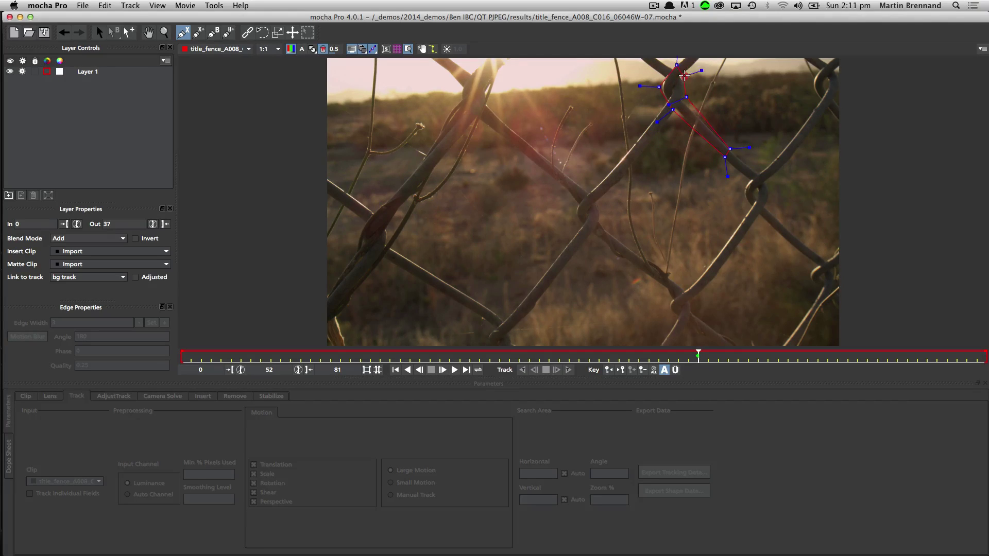
right_click(694, 60)
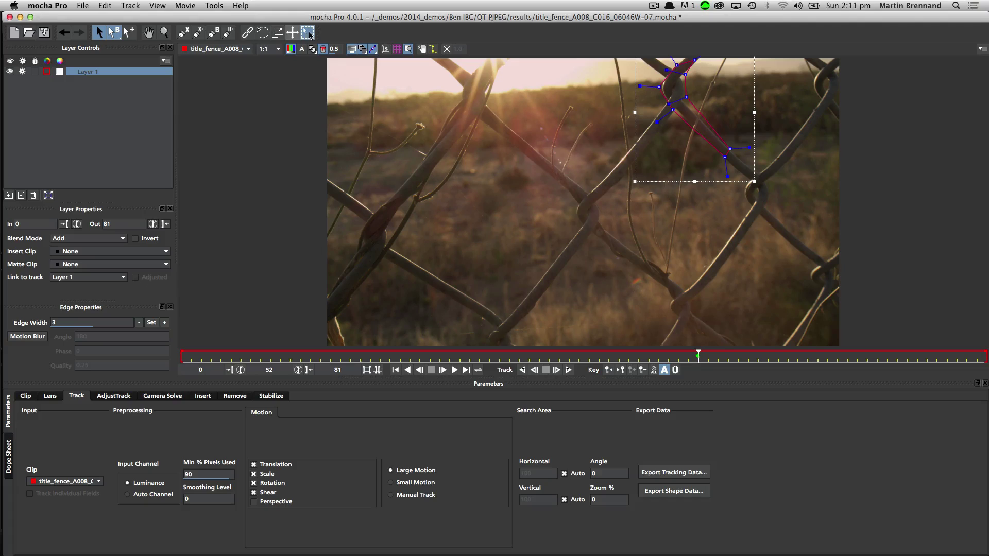
- Add an X-spline to Layer 1 around the lower fence joint and the wire running diagonally up from it, and adjust its points
left_click(198, 34)
left_click(735, 232)
left_click(723, 247)
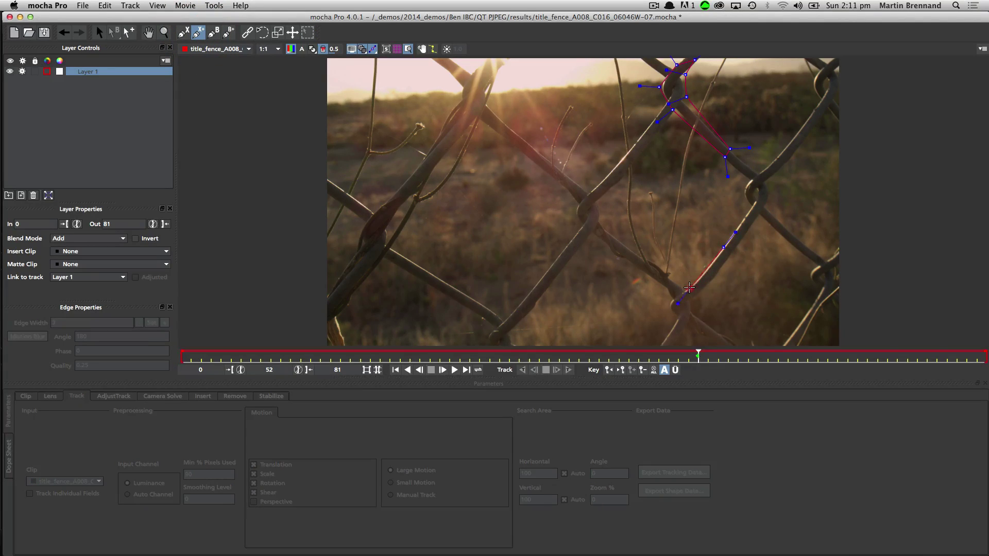
left_click(687, 290)
left_click(669, 298)
left_click(670, 312)
left_click(700, 312)
left_click(700, 296)
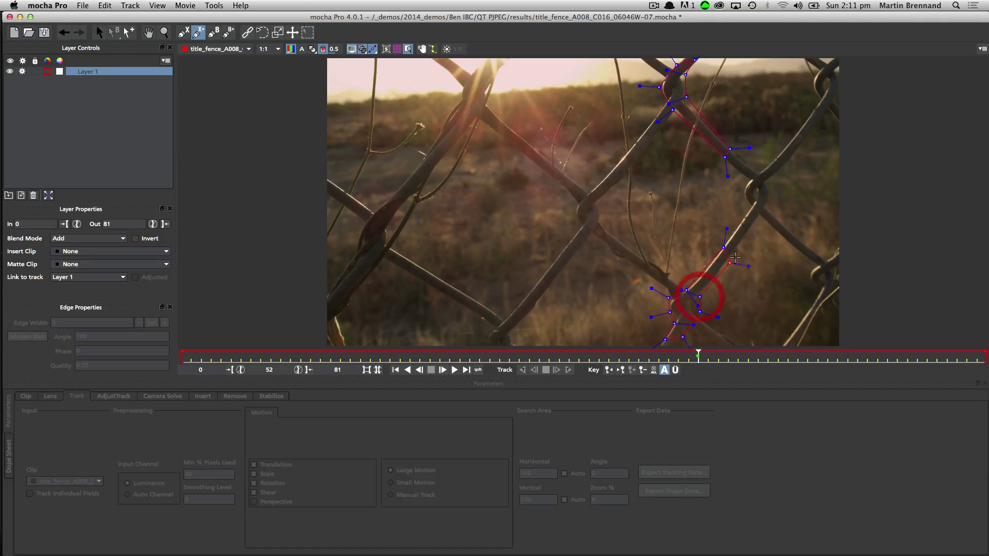
right_click(737, 255)
mouse_move(700, 296)
left_mouse_down()
mouse_move(704, 315)
mouse_move(685, 287)
left_mouse_up()
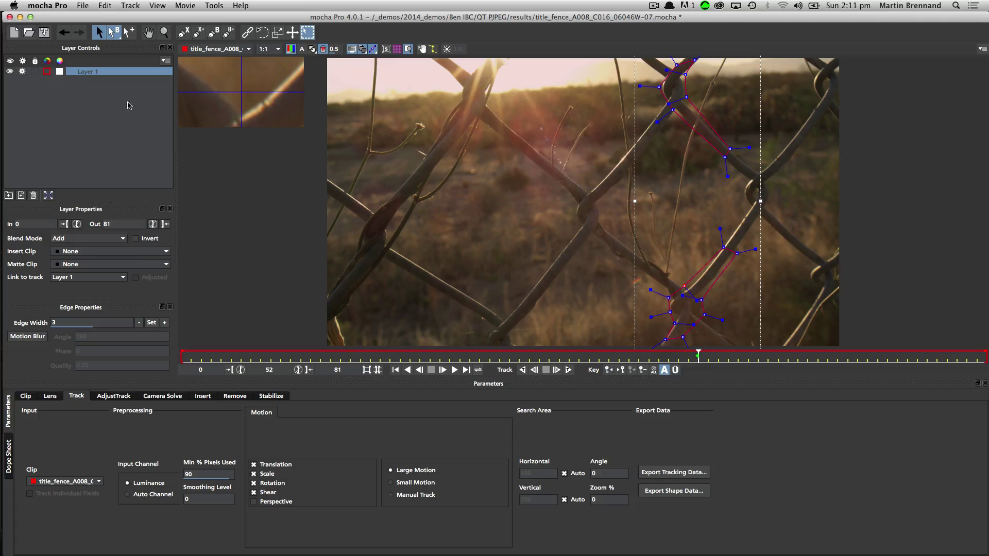
- Add another X-spline to Layer 1 around the thick twisted fence joint near the image's left edge
left_click(200, 32)
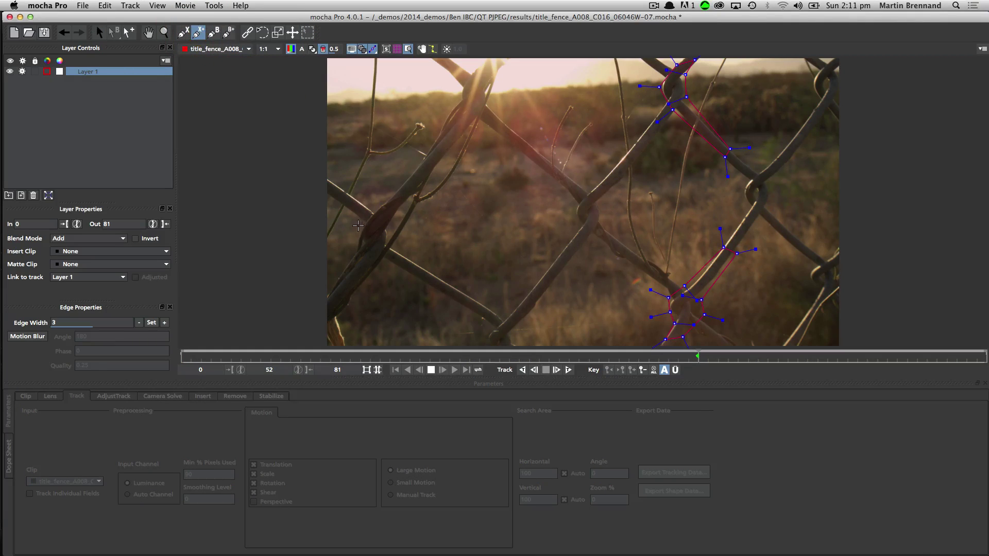
left_click(361, 222)
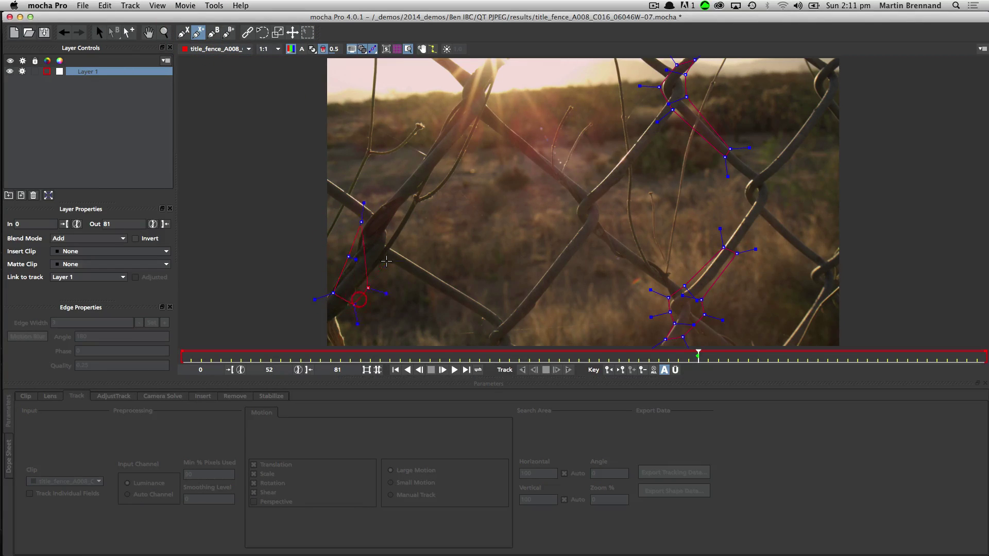
right_click(392, 225)
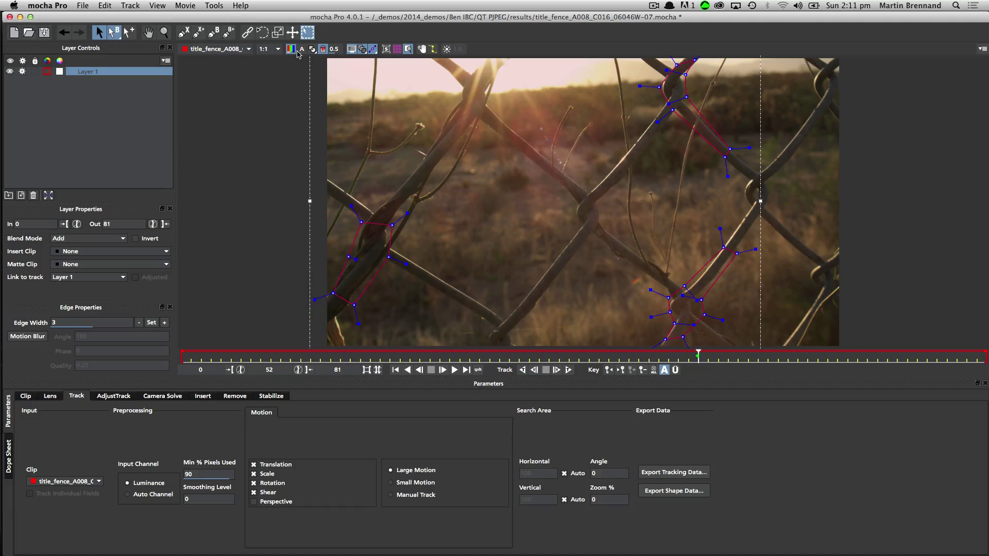
- Show the layer matte and track Layer 1 forwards from frame 52 to the clip's end, then backwards from frame 52
left_click(312, 49)
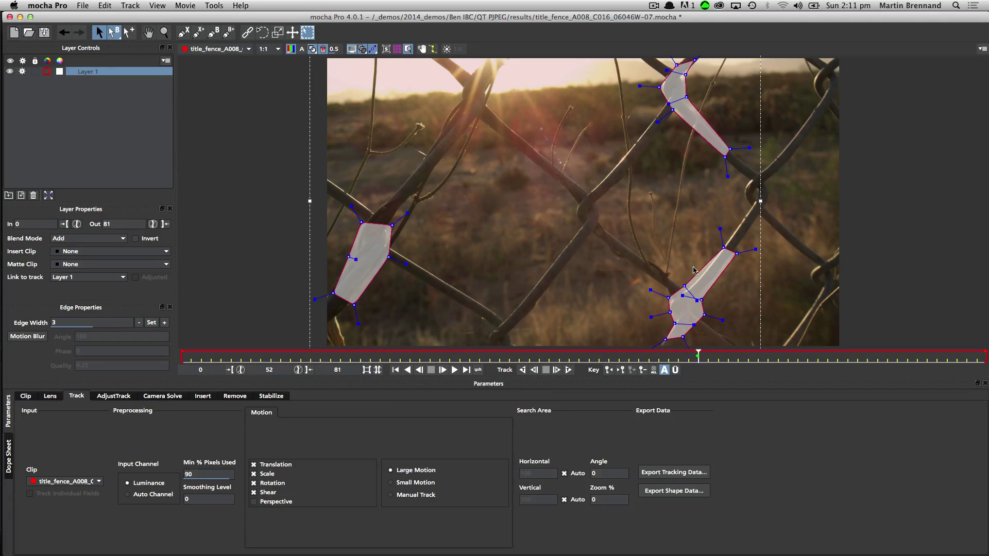
left_click(569, 370)
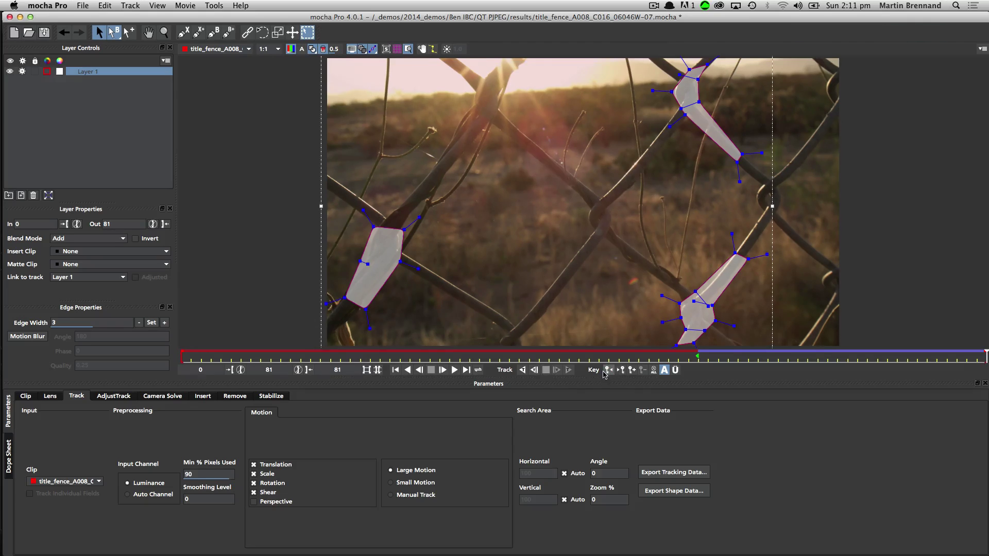
left_click(522, 370)
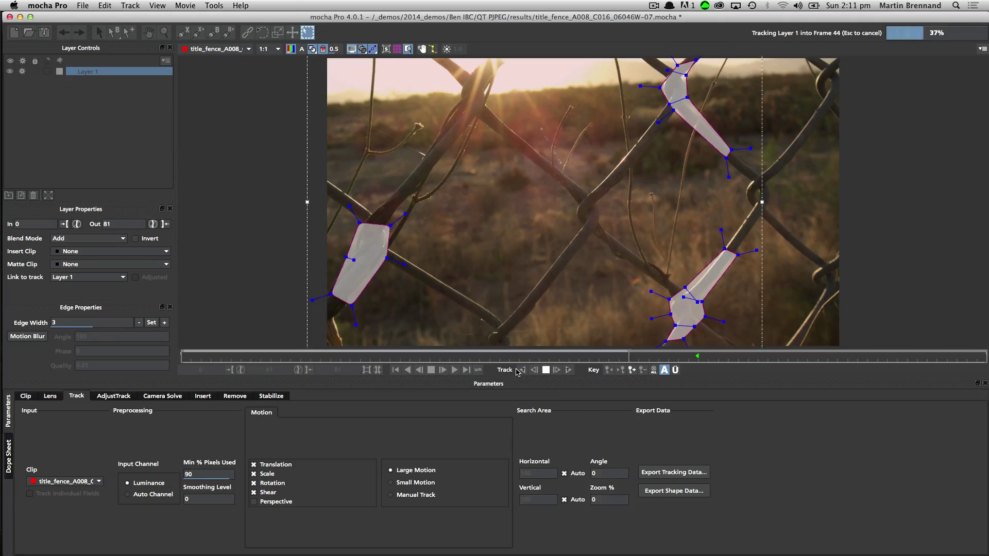
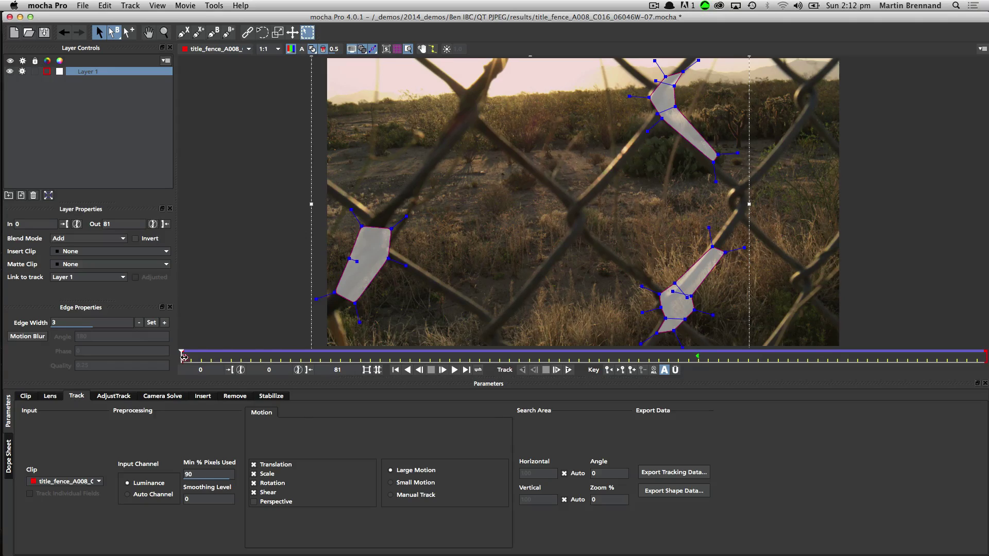
- At frame 28, widen the lower fence joint's spline by pulling its outer points outward, and track Layer 1 backwards to the clip's start
left_click_drag(183, 357, 484, 340)
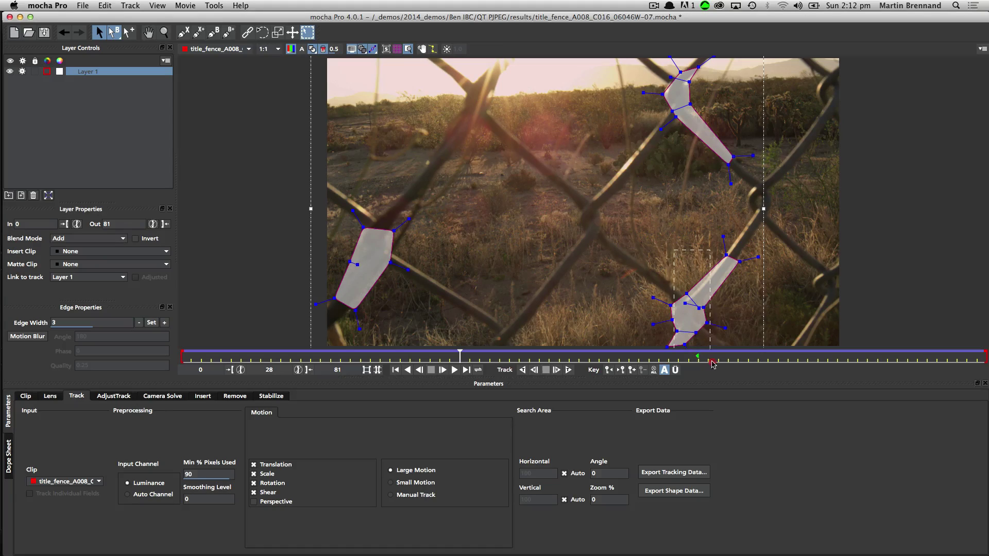
left_click_drag(706, 323, 663, 346)
left_click_drag(672, 332, 668, 330)
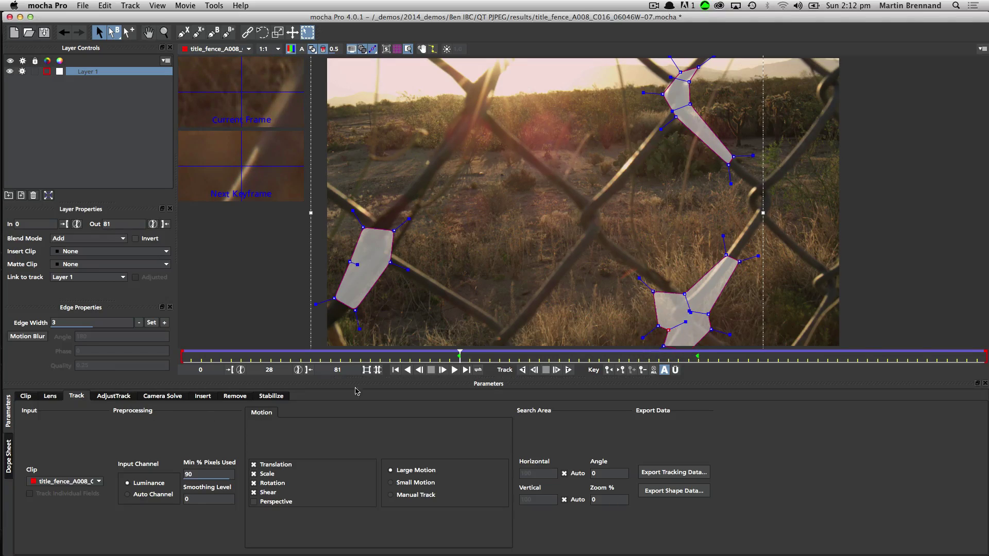
left_click(523, 371)
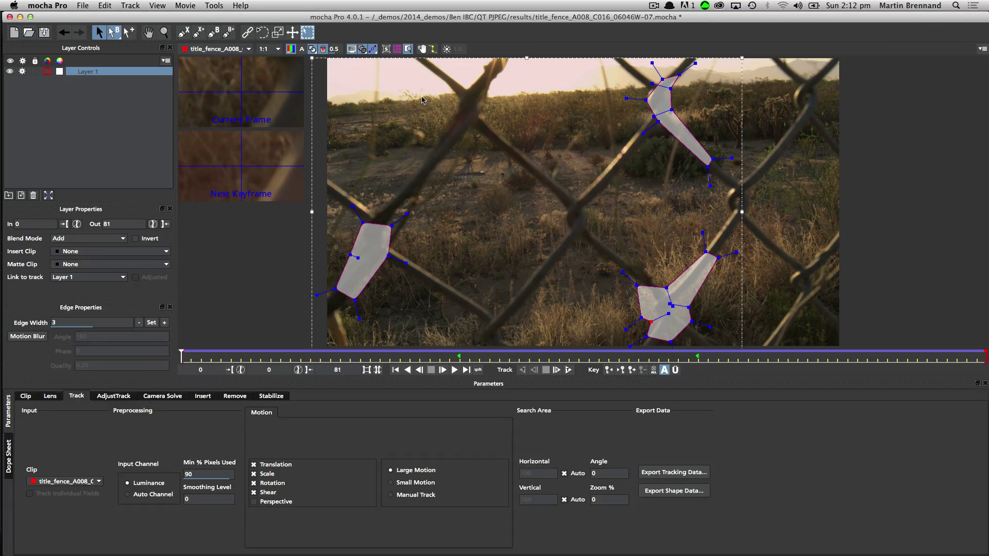
- Show Layer 1's planar surface at frame 19 and resize it to a smaller rectangle around the central fence crossing
left_click_drag(181, 355, 371, 356)
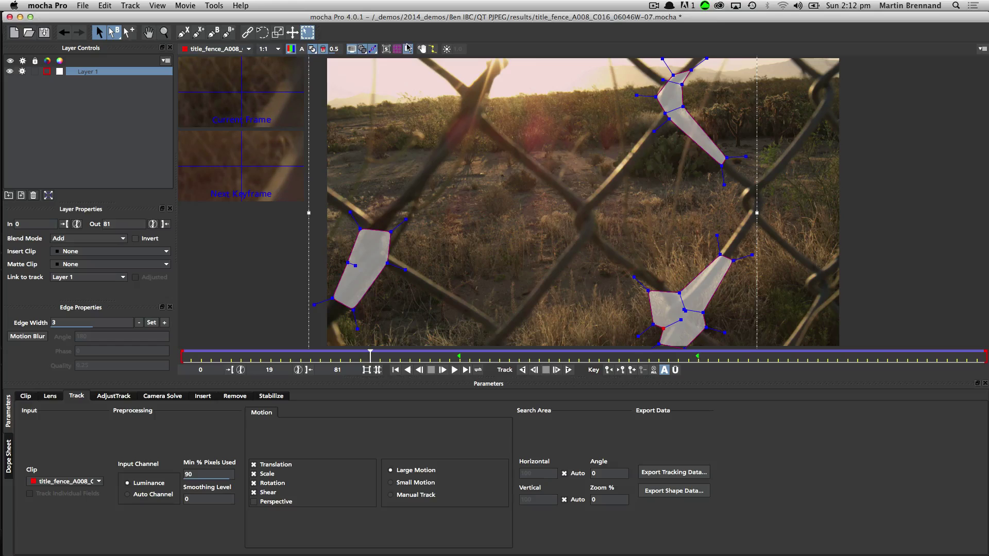
left_click(384, 50)
left_click_drag(663, 109, 415, 101)
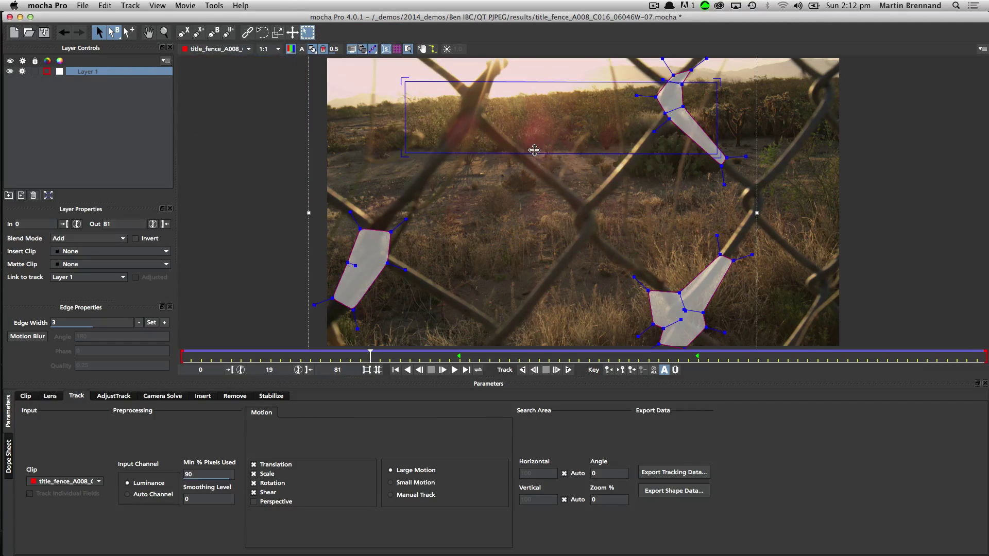
left_click_drag(533, 153, 510, 265)
left_click_drag(533, 81, 524, 154)
left_click_drag(717, 216, 673, 206)
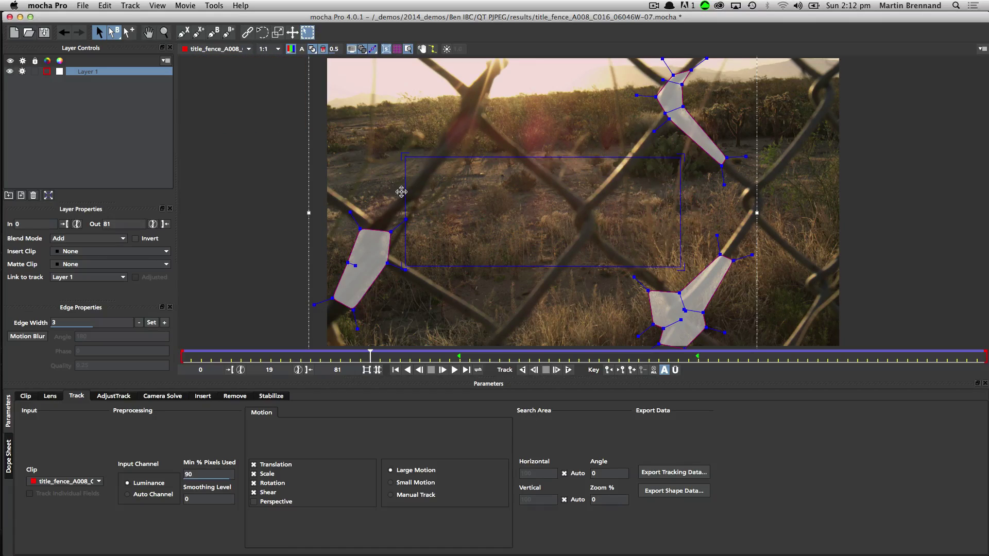
left_click_drag(406, 193, 475, 189)
- Insert the Logo clip on Layer 1's surface and play the shot to check the track
left_click(87, 252)
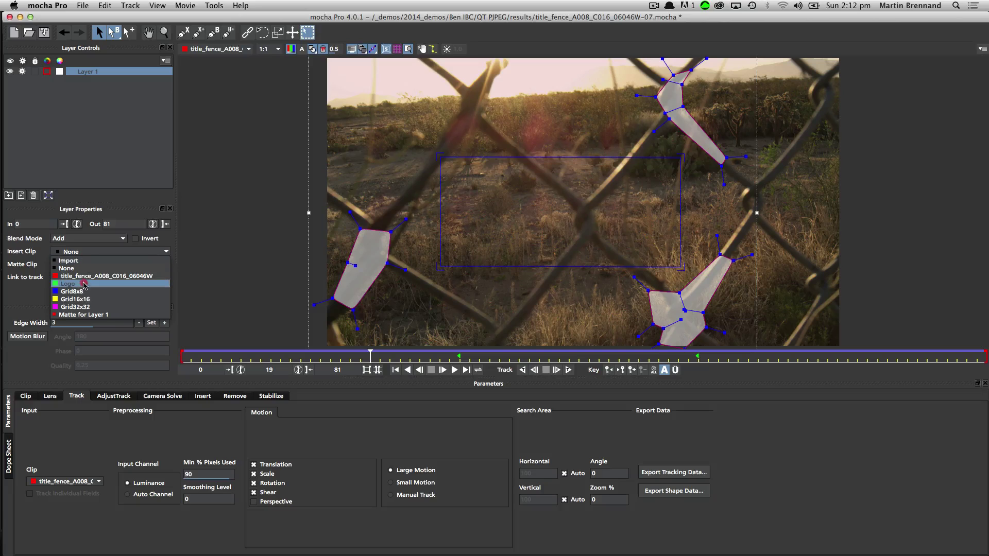
left_click(86, 284)
left_click(455, 371)
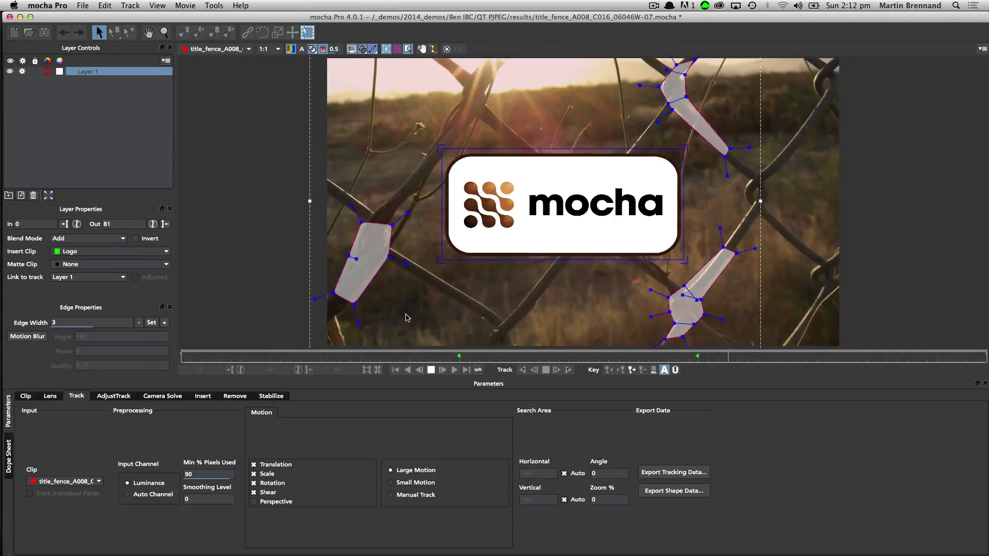
- Keep Layer 1 linked to its own track and set its insert clip to None
left_click(86, 278)
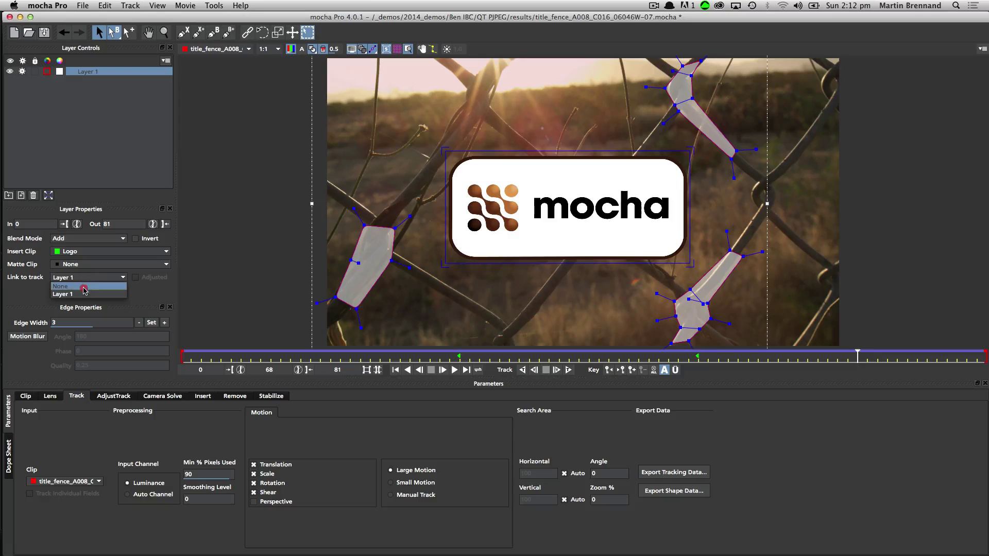
left_click(86, 286)
left_click(95, 252)
left_click(90, 269)
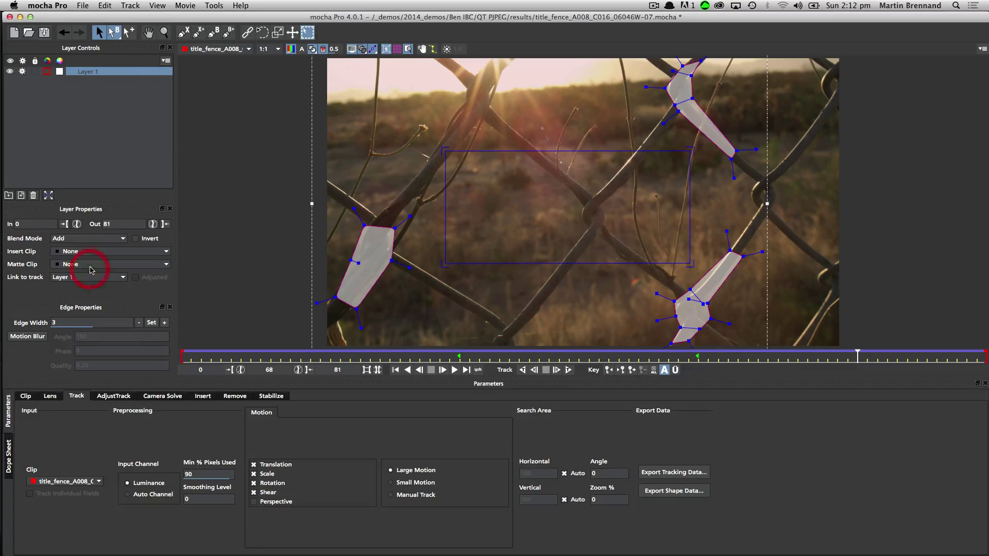
- Turn off processing and visibility for Layer 1 and rename it "fence tack"
left_click(21, 72)
left_click(11, 72)
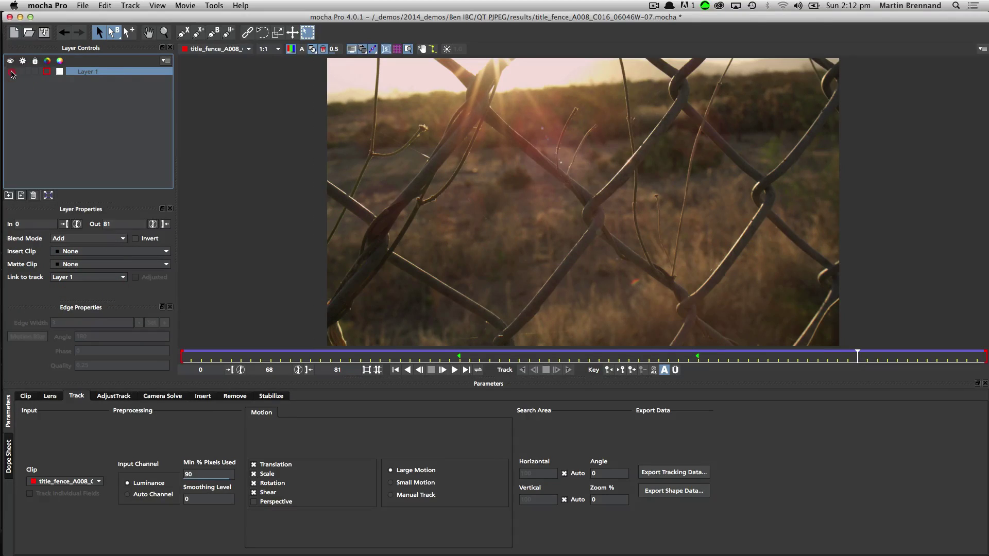
double_click(91, 73)
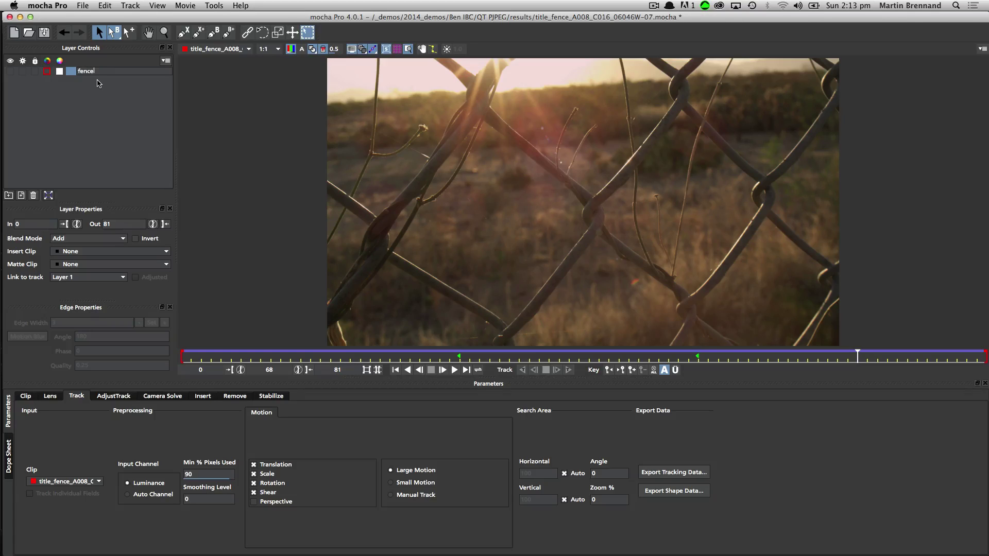
type("fence tack")
key("Return")
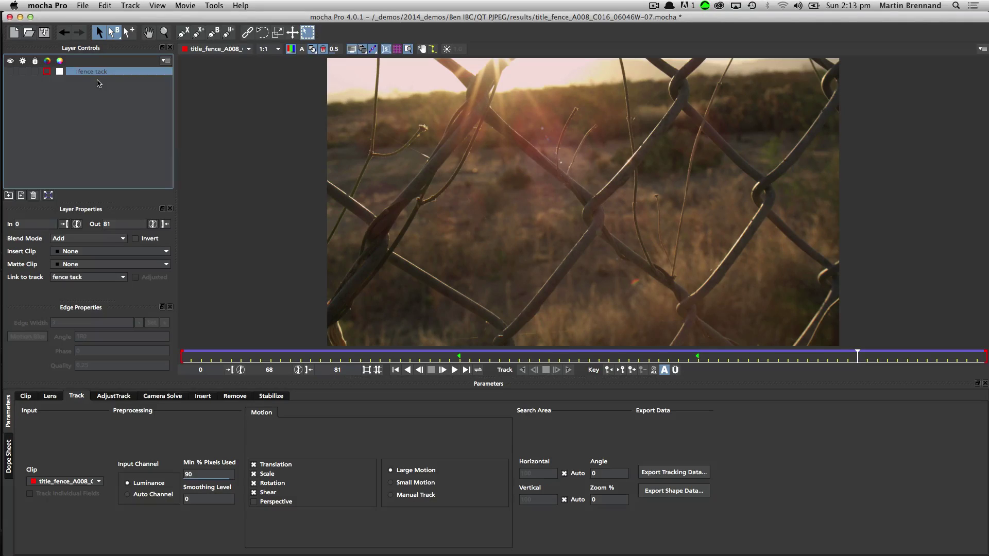
- Draw an X-spline on a new layer at frame 68, outlining the central fence crossing and its four diagonal wires, and adjust its upper end point
left_click(123, 117)
left_click(183, 31)
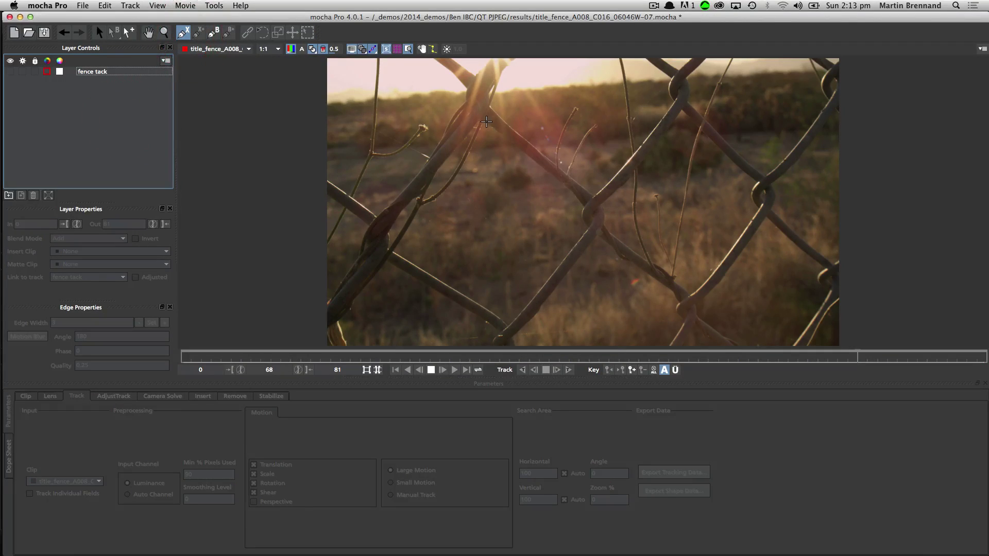
left_click(487, 122)
left_click(582, 200)
left_click(585, 207)
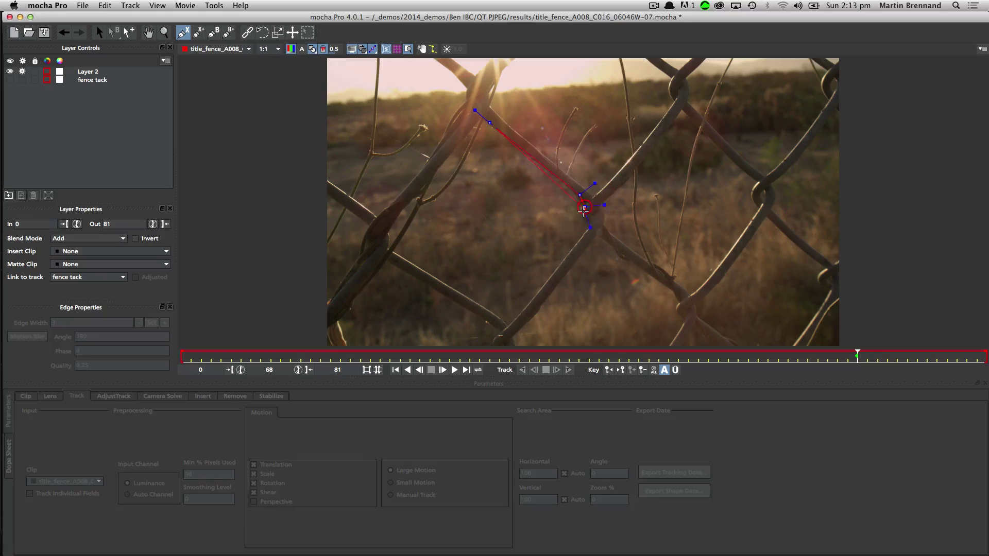
left_click(581, 213)
left_click(586, 225)
left_click(583, 233)
left_click(532, 291)
left_click(515, 324)
left_click(516, 340)
left_click(542, 306)
left_click(600, 235)
left_click(639, 256)
left_click(664, 288)
left_click(690, 292)
left_click(626, 241)
left_click(633, 175)
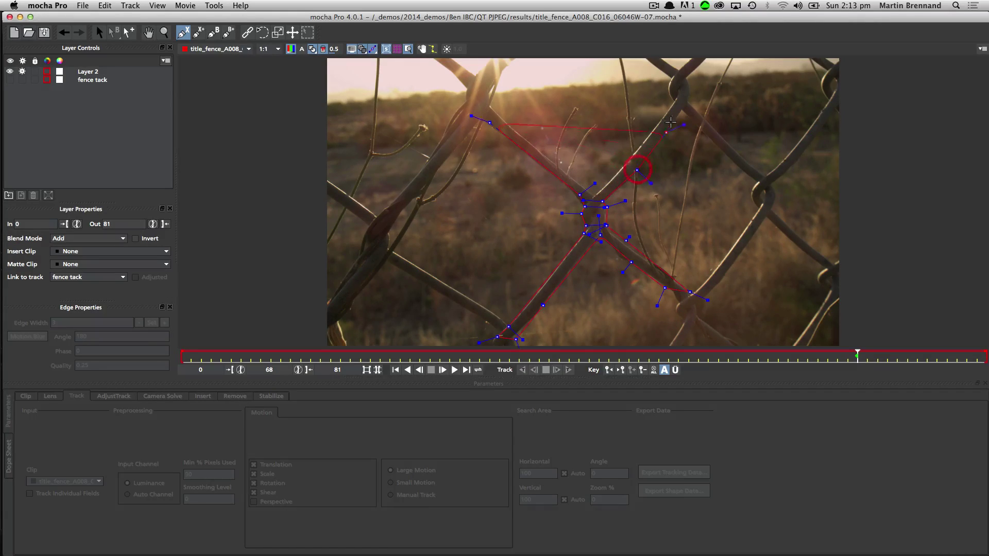
left_click(682, 107)
left_click(674, 99)
left_click(651, 132)
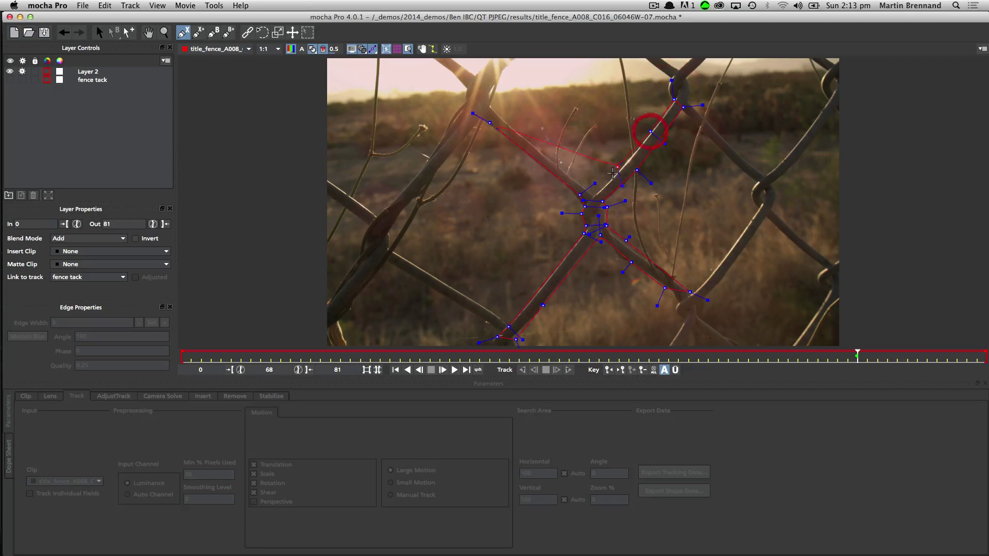
left_click(612, 178)
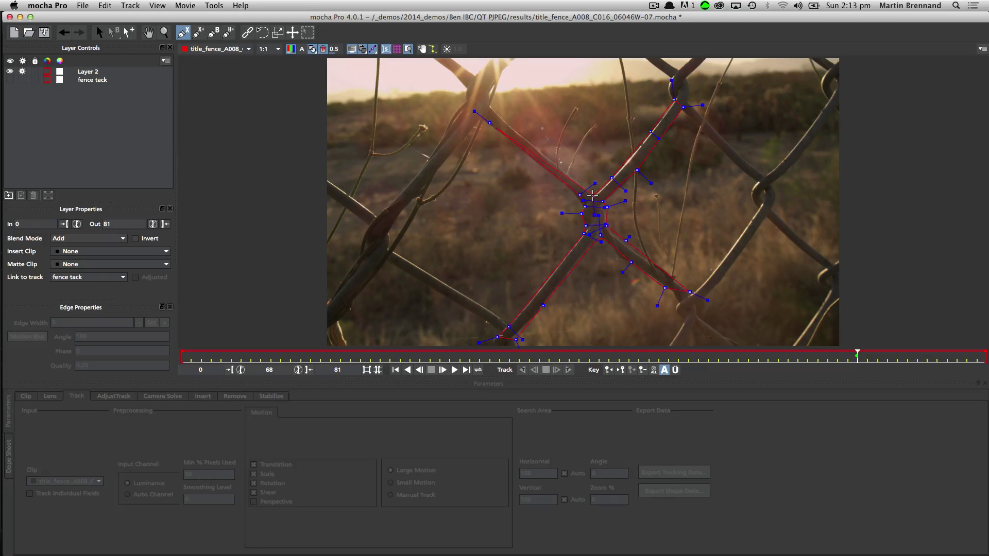
left_click(592, 195)
left_click(525, 138)
left_click(496, 109)
right_click(495, 111)
left_click_drag(490, 123, 488, 104)
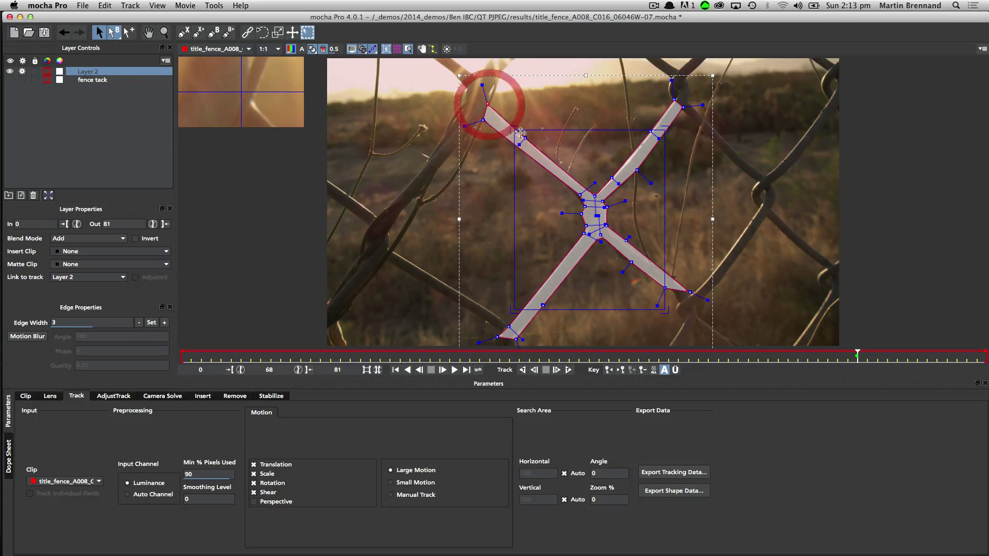
- Hide the planar surface, link Layer 2 to the fence tack track, and scrub through the clip to check the shape
left_click(385, 50)
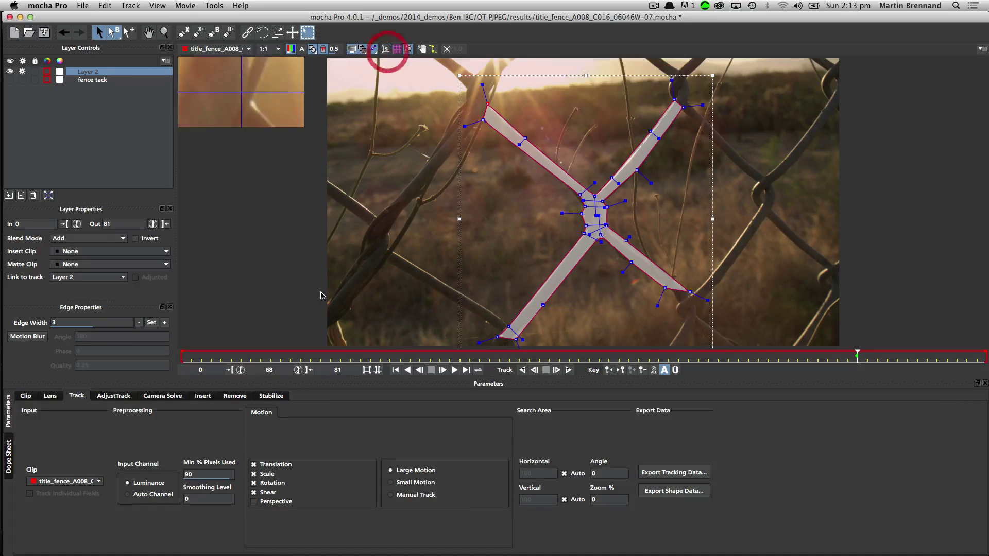
left_click(91, 277)
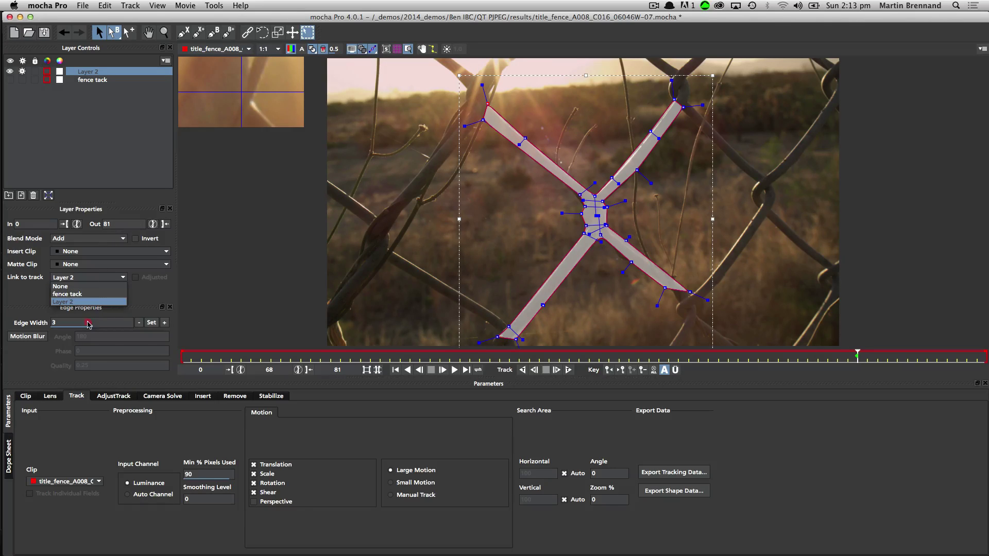
left_click(95, 293)
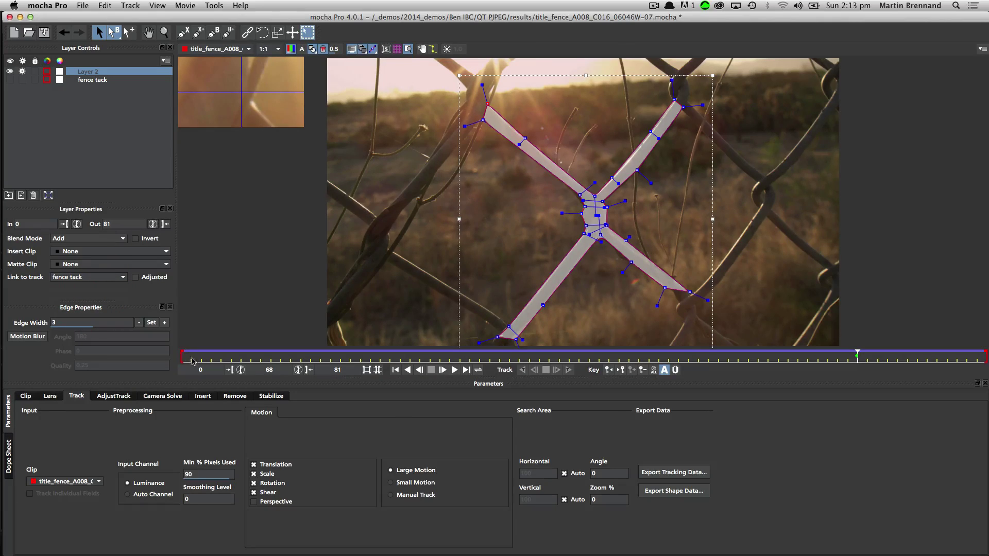
left_click_drag(193, 361, 300, 358)
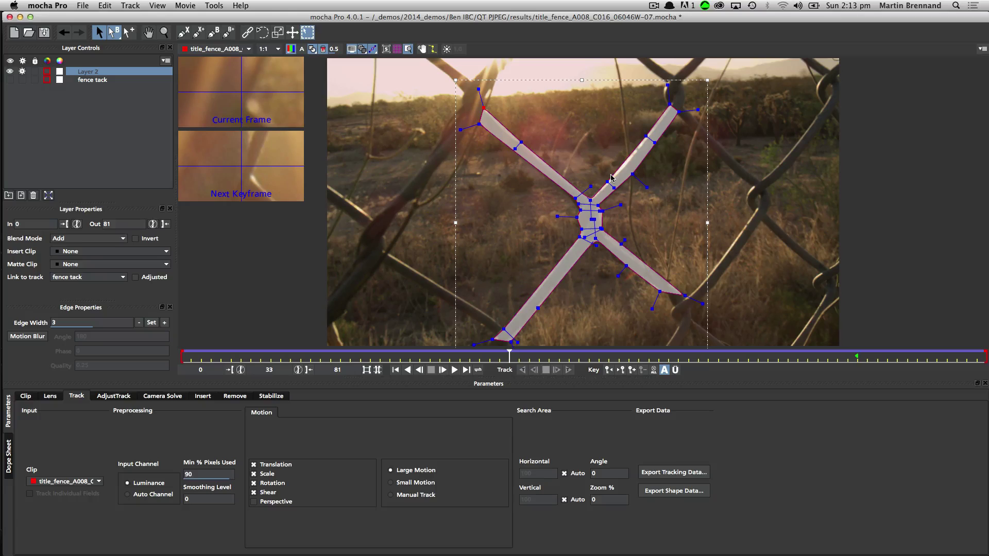
- Export the selected Layer 2's shape as Adobe Premiere shape data to the clipboard
left_click(686, 491)
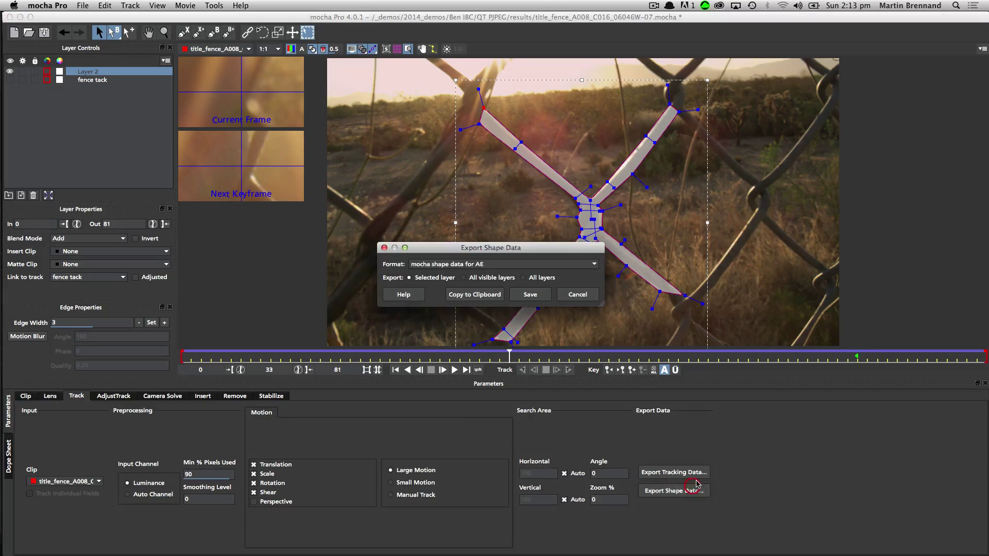
left_click(465, 265)
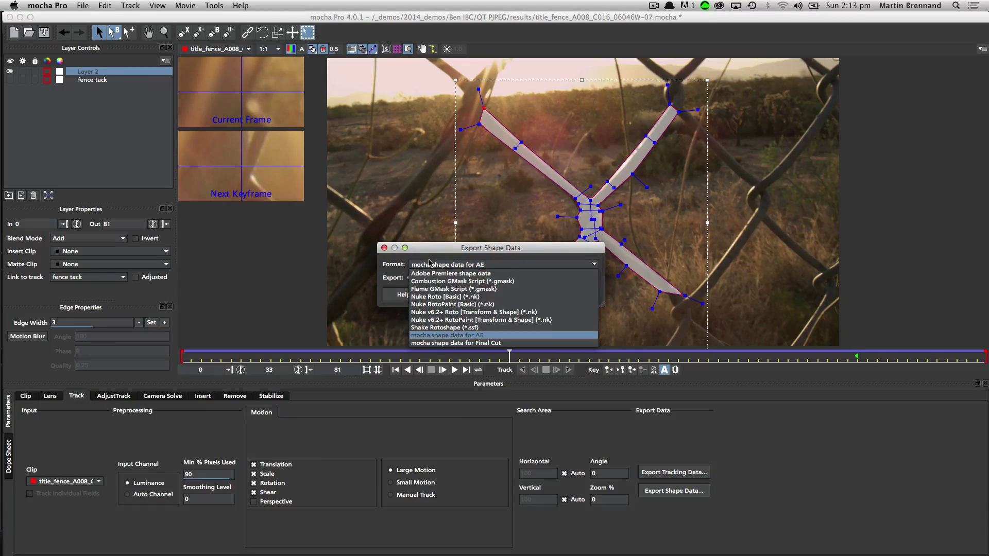
left_click(490, 275)
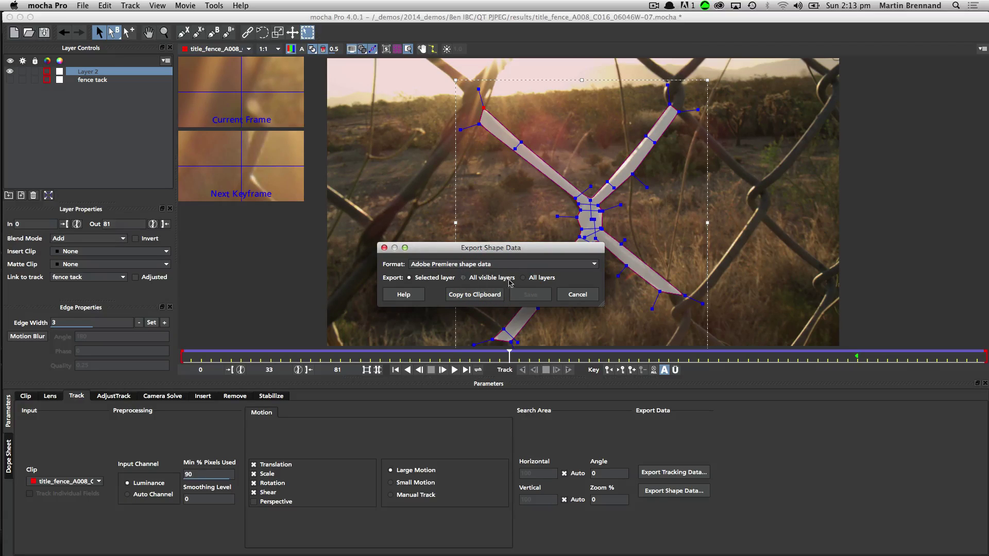
left_click(473, 294)
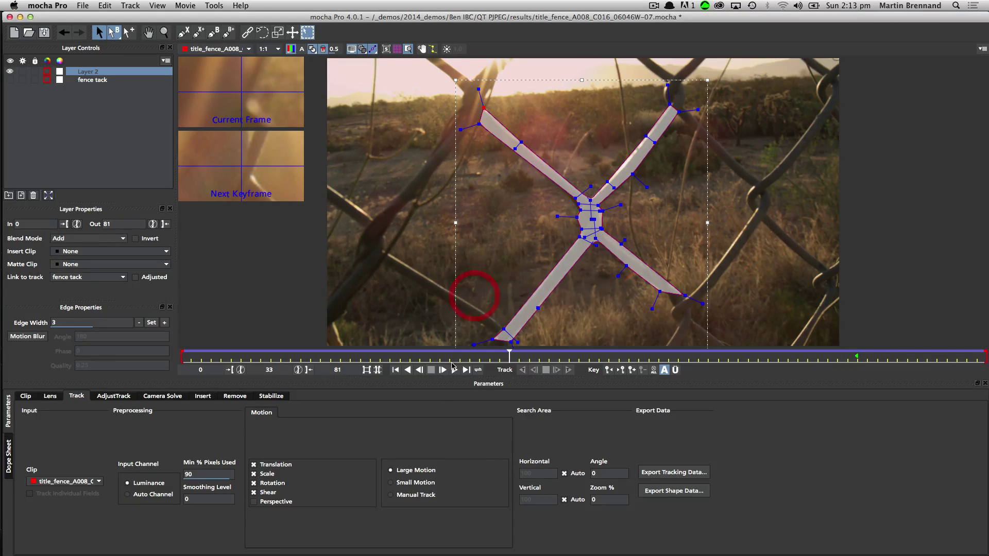
- Switch to Adobe Premiere Pro and expand the Fast Color Corrector settings of the fence clip on track V1
key("super+Tab")
key("super+Tab")
key("super+Tab")
key("super+Tab")
key("super+Tab")
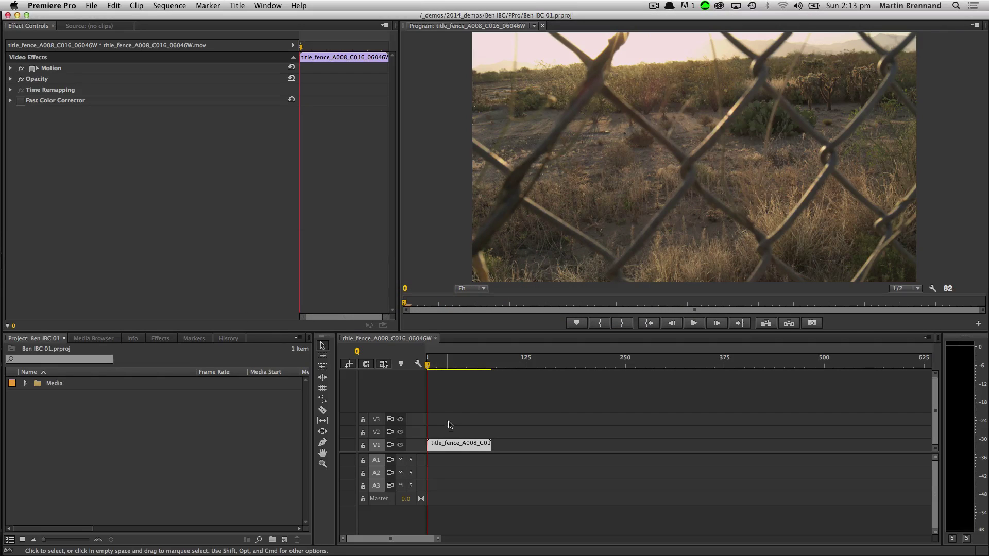
double_click(442, 444)
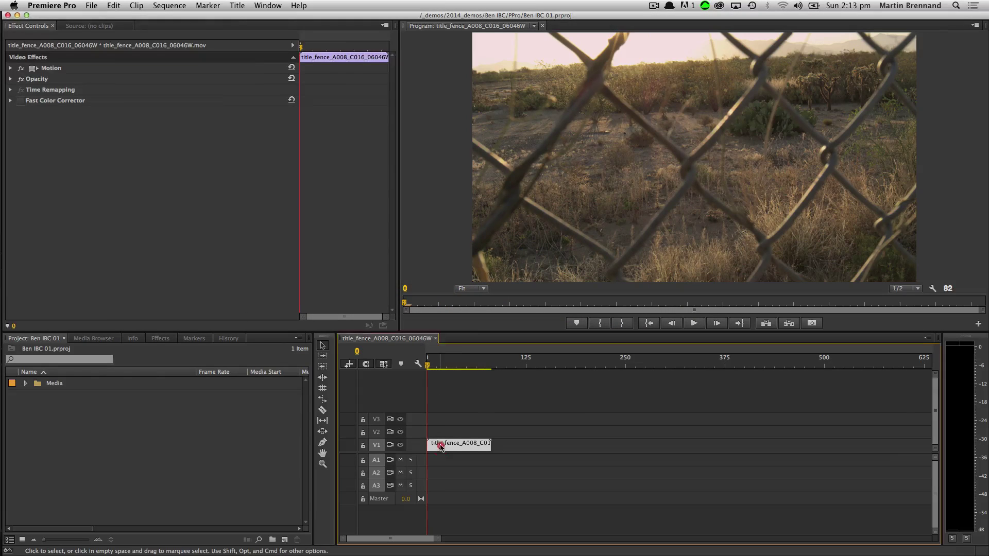
left_click(41, 26)
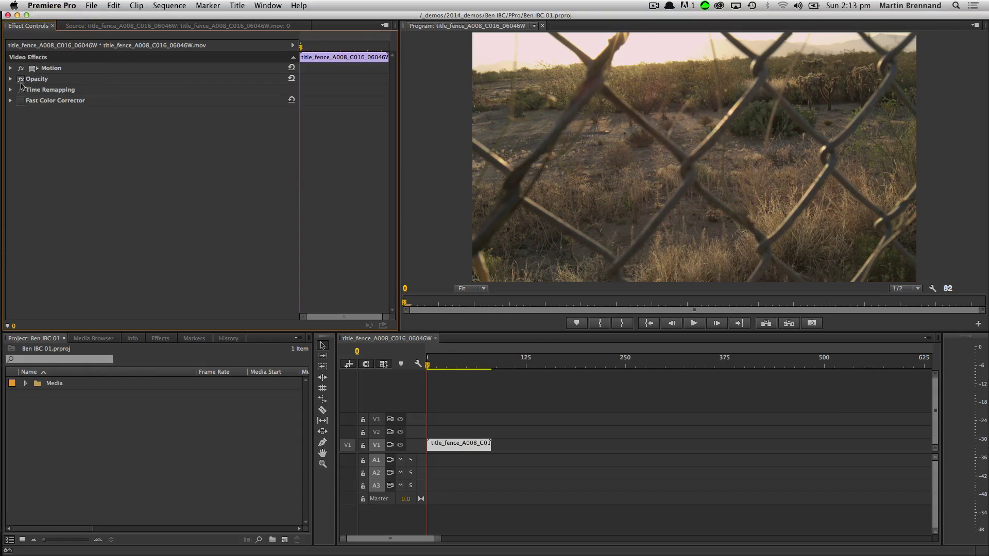
left_click(10, 101)
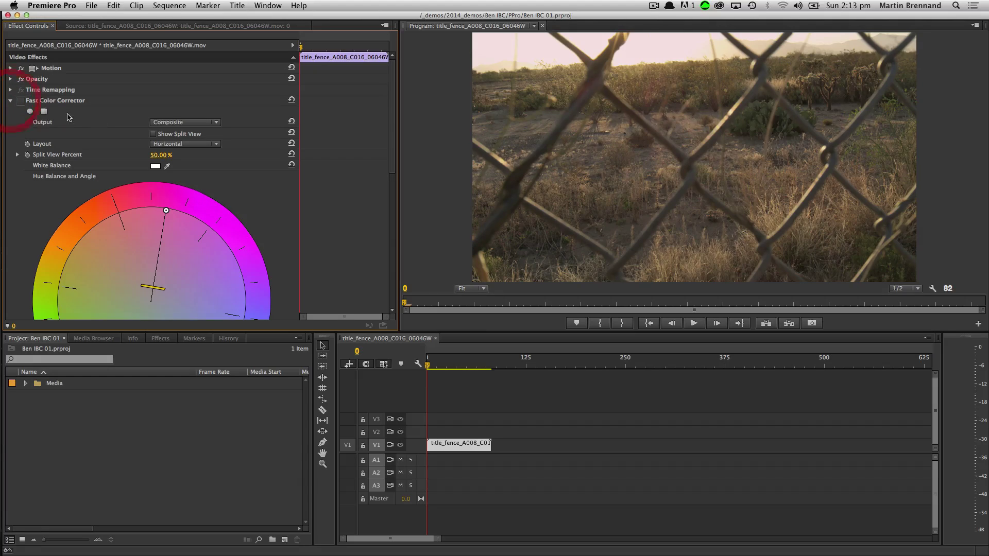
- Try a 4-point polygon mask on the Fast Color Corrector near the fence crossing, and delete it
left_click(44, 111)
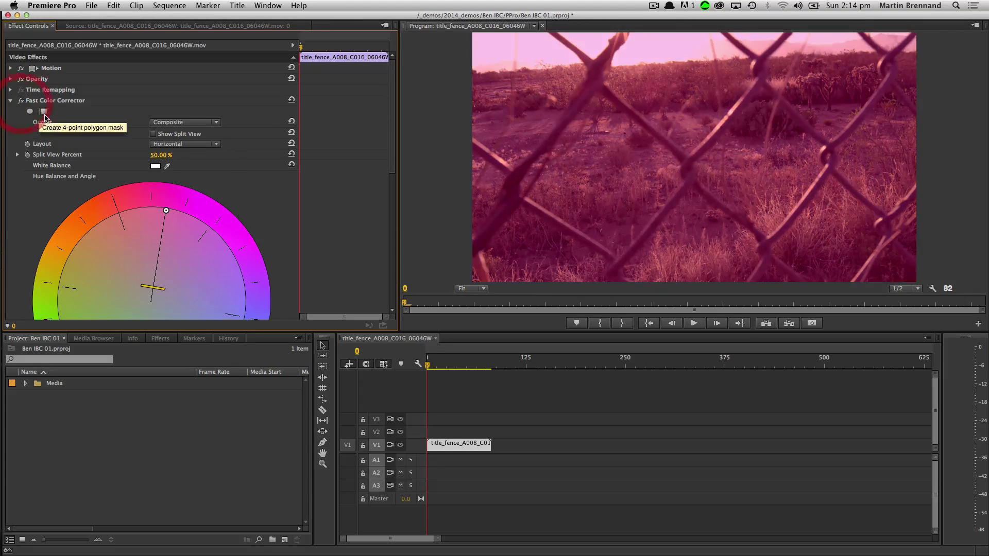
left_click_drag(640, 129, 609, 140)
left_click(51, 123)
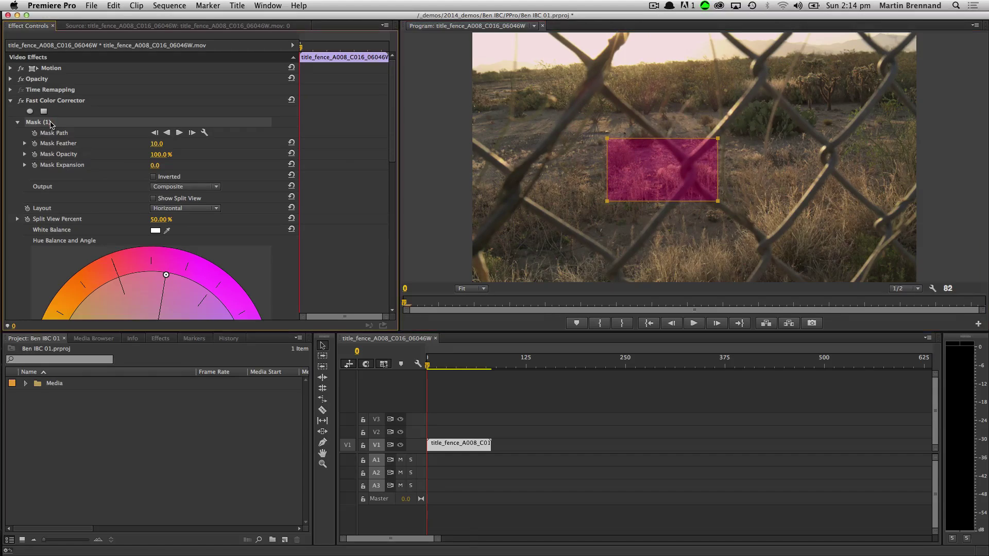
key("Delete")
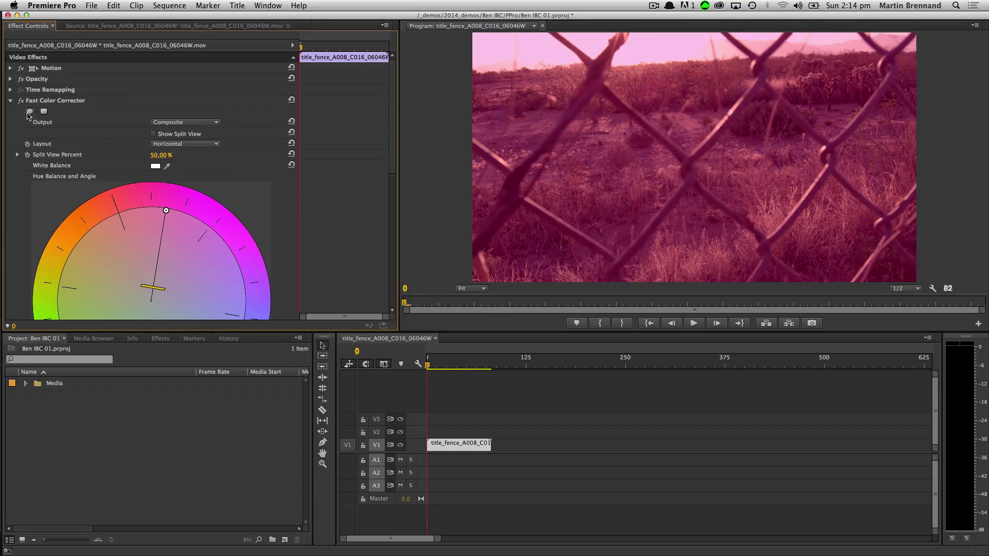
- Paste the copied mocha shape onto the Fast Color Corrector as a mask and play the sequence to check it
left_click(56, 100)
right_click(57, 102)
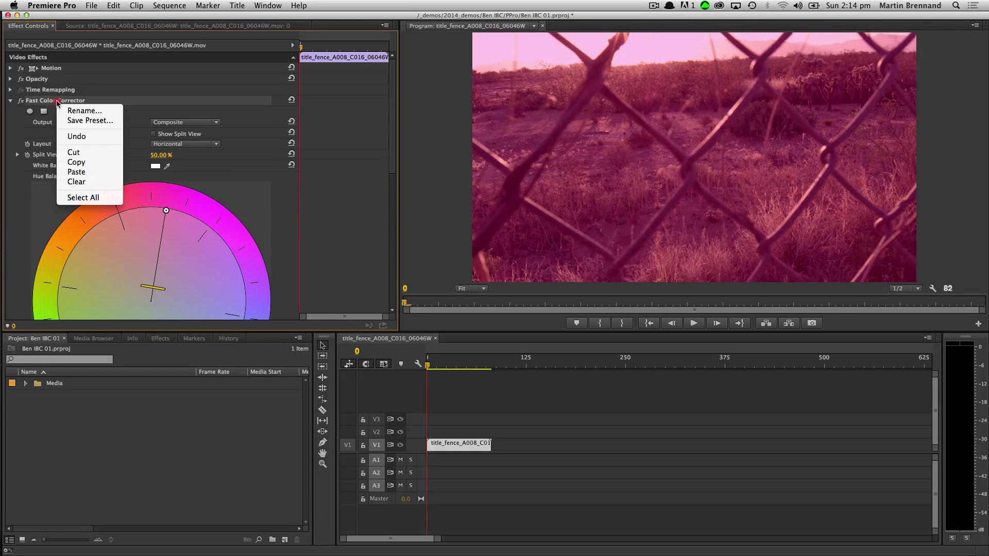
left_click(100, 172)
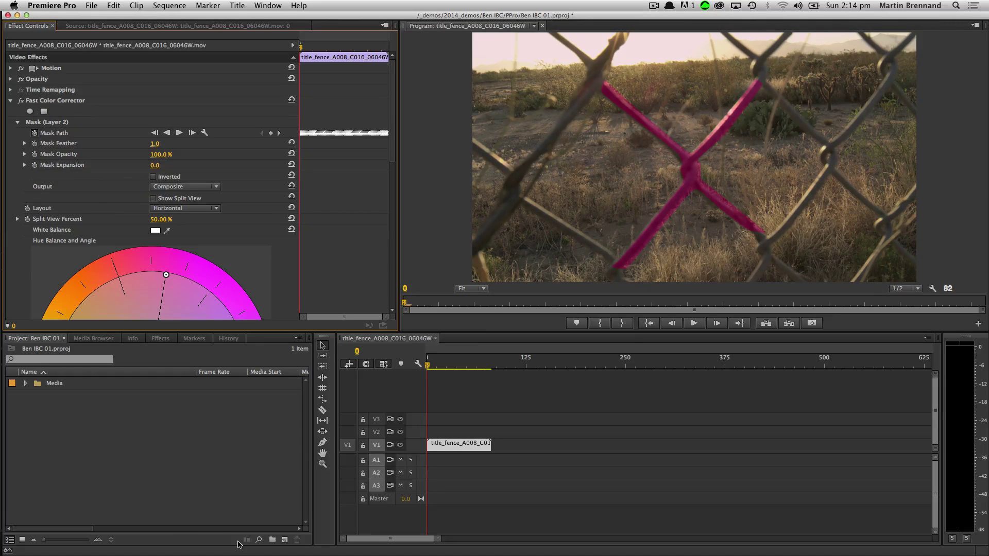
key("space")
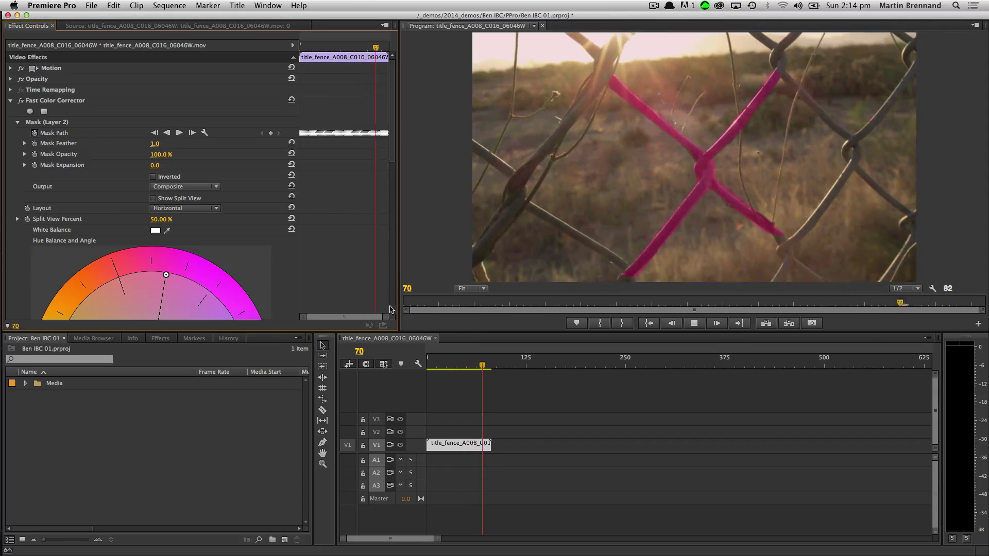
- Stop playback, set the Layer 2 mask's feather to 27 and expansion to 4 at frame 39, and display the mask outline
key("space")
left_click(457, 364)
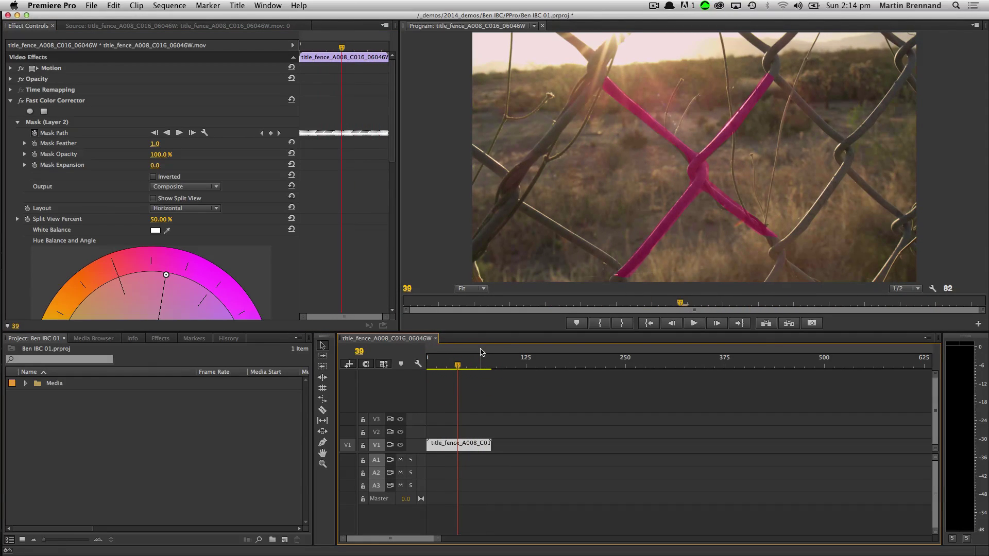
left_click_drag(155, 165, 162, 166)
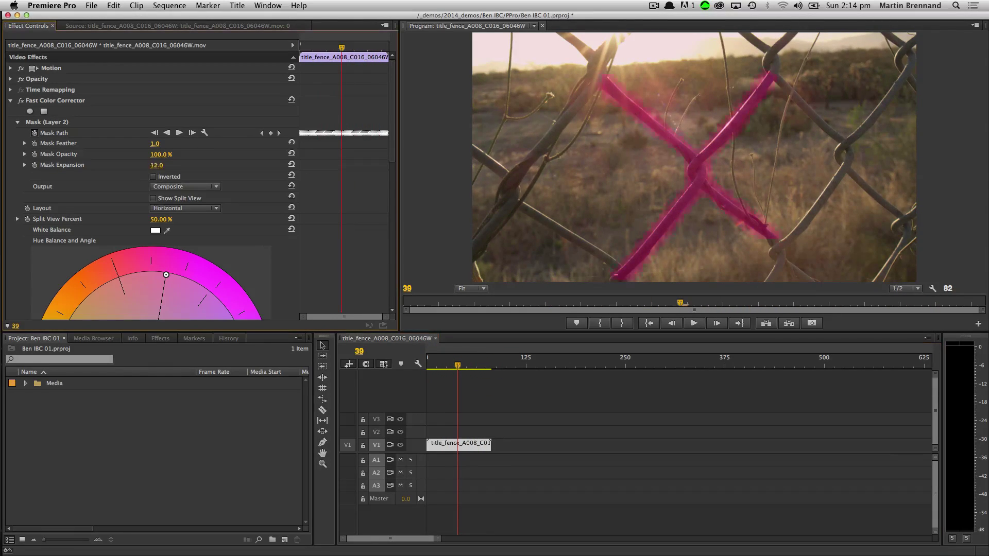
mouse_move(160, 165)
left_mouse_down()
mouse_move(129, 165)
mouse_move(173, 177)
left_mouse_up()
left_click(155, 167)
left_click(48, 122)
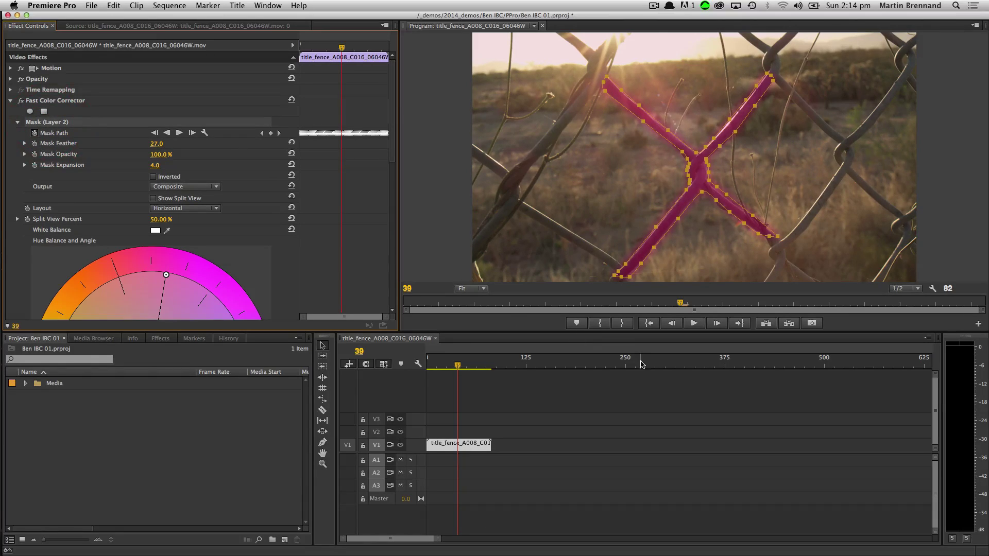
- Switch to After Effects and compare the door_A008_C028_06046N 5 composition with its precomp 5 layer hidden and shown while scrubbing
key("super+Tab")
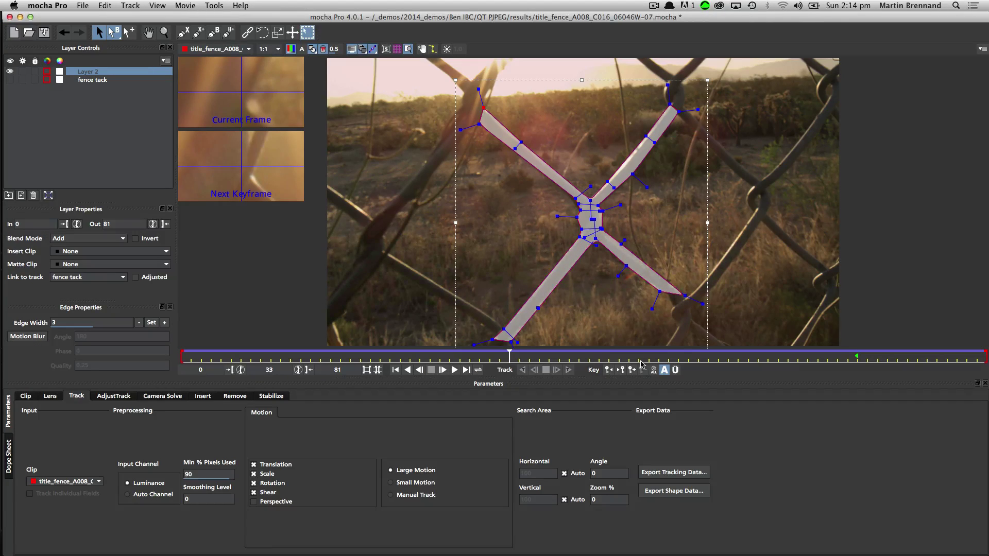
key("super+Tab")
key("super+Tab")
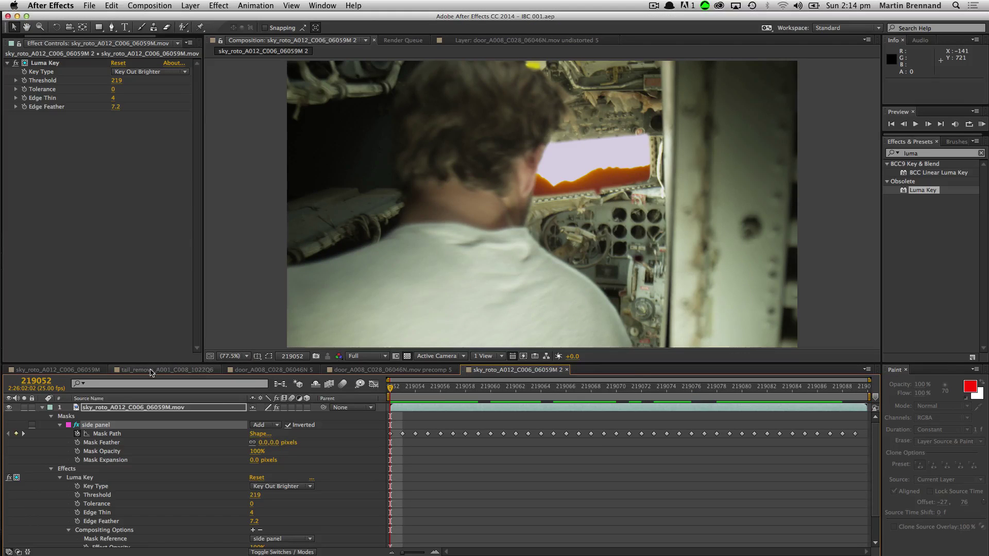
left_click(242, 370)
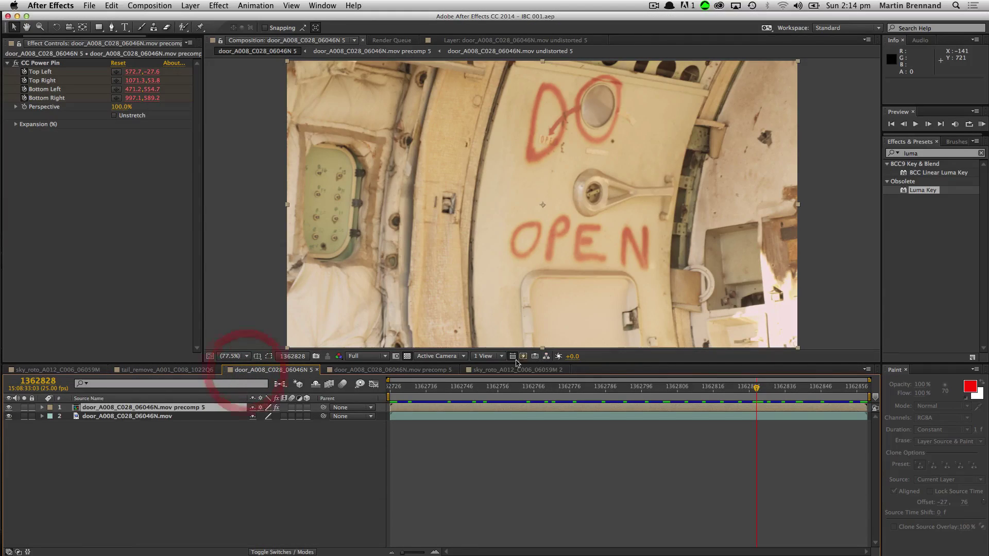
left_click(8, 407)
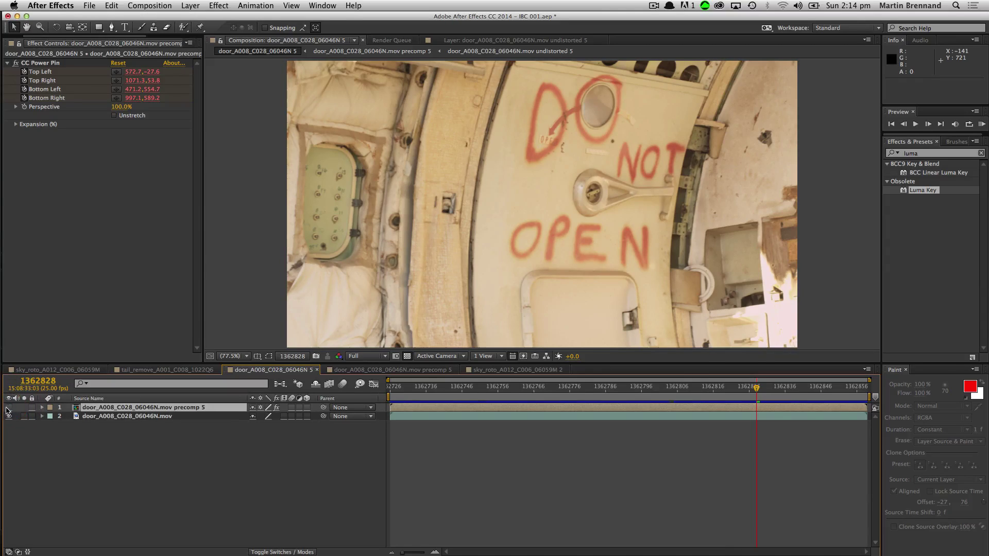
left_click_drag(457, 387, 792, 402)
left_click(9, 407)
- Scrub through the door_A008_C028_06046N.mov precomp 5 composition to review the painted, undistorted door
left_click(364, 369)
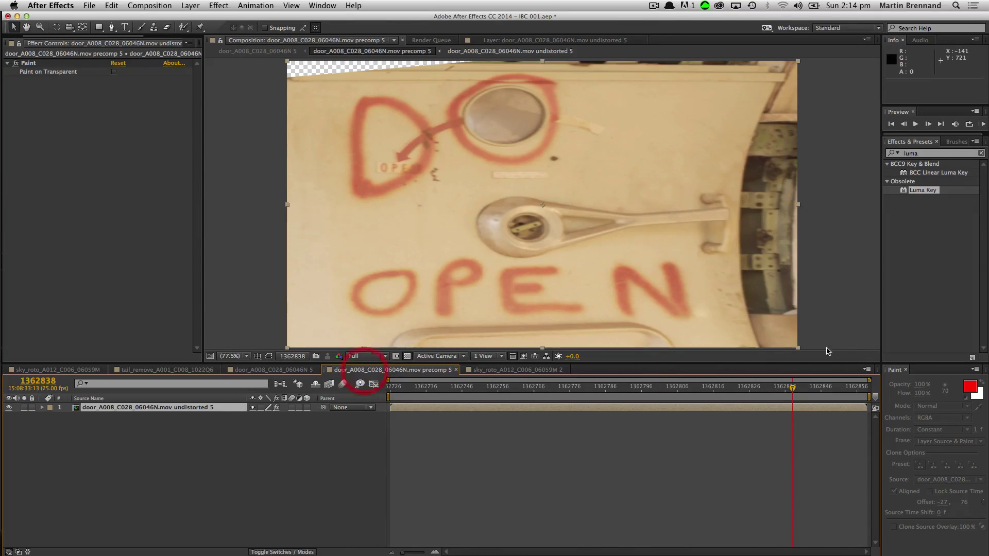
left_click_drag(554, 392, 813, 406)
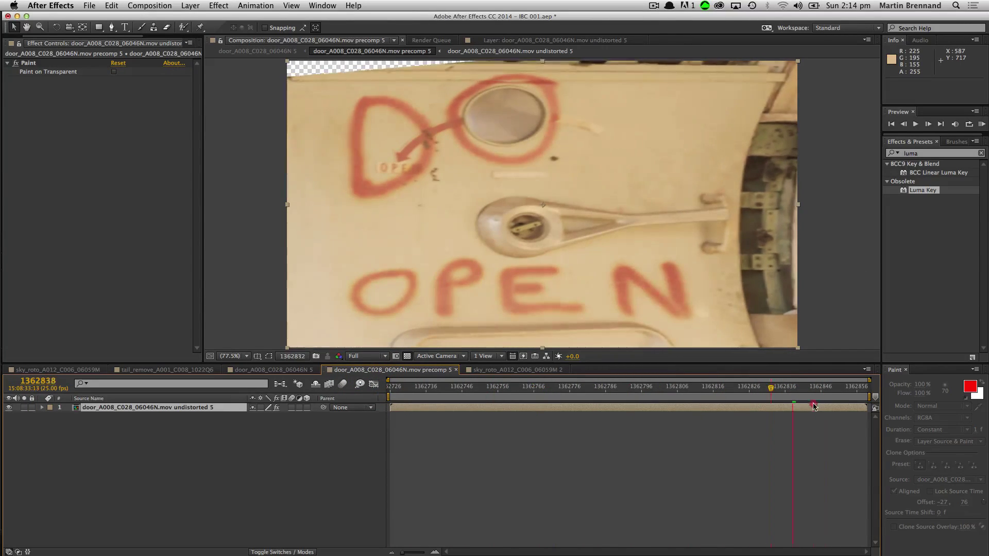
left_click(150, 451)
- Scrub through the tail_remove_A001_C008_1022Q6 composition to review the tail removal
left_click(172, 370)
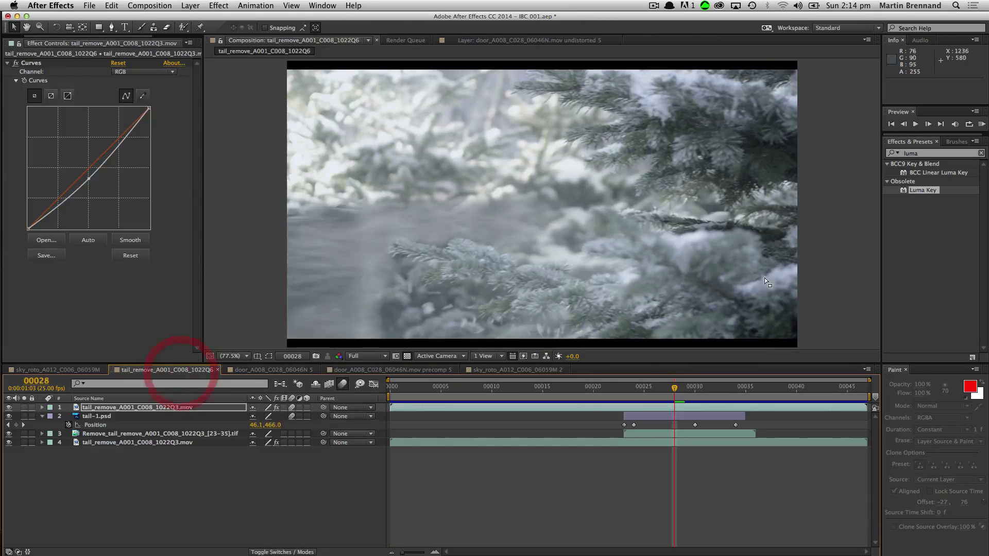
left_click_drag(616, 388, 261, 385)
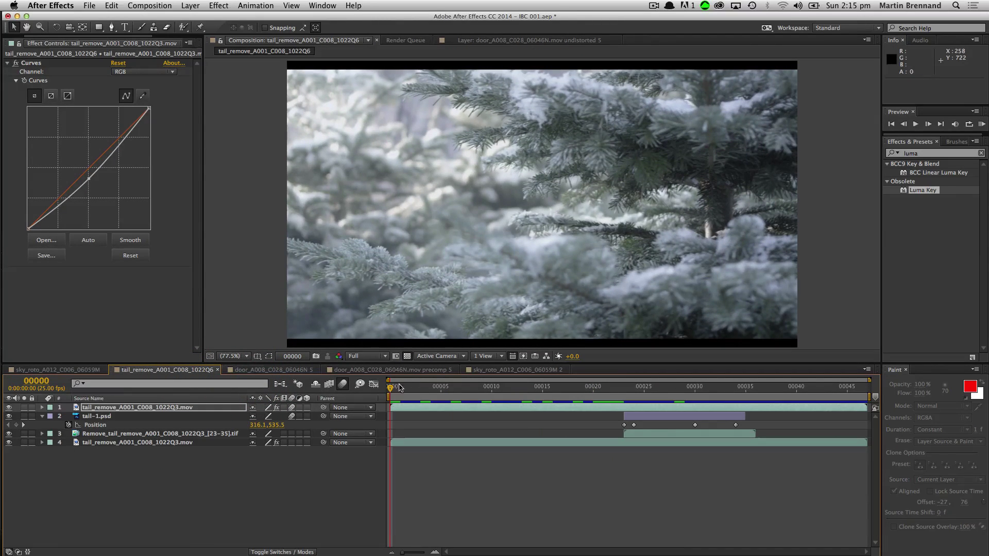
left_click_drag(400, 388, 786, 371)
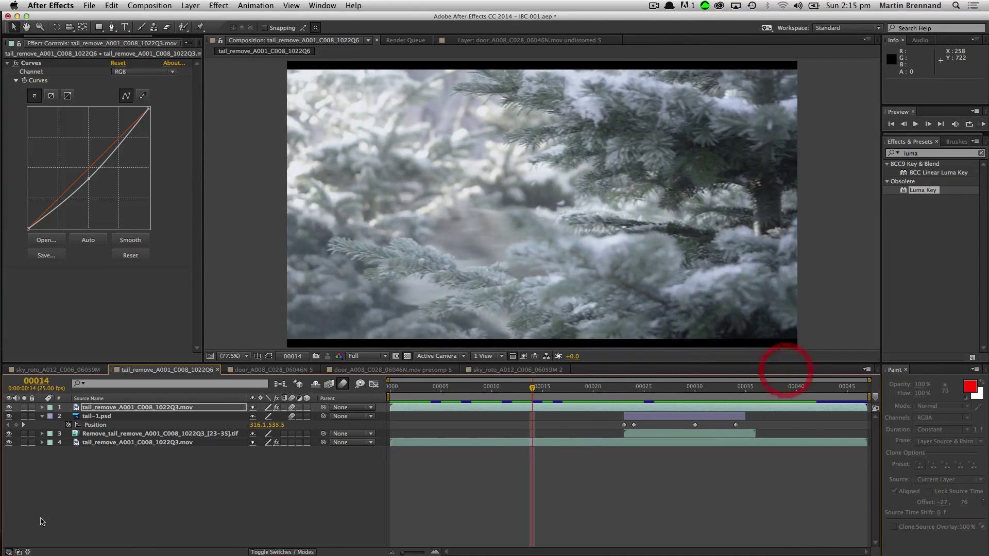
- Look over the open sky_roto and door compositions again, and return to the tail_remove composition
left_click(94, 368)
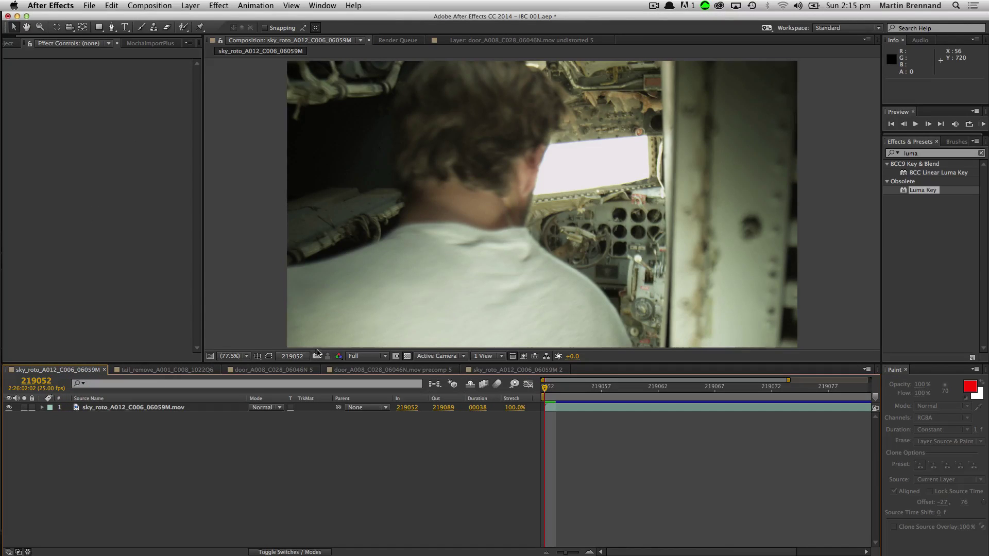
left_click(490, 369)
left_click(418, 370)
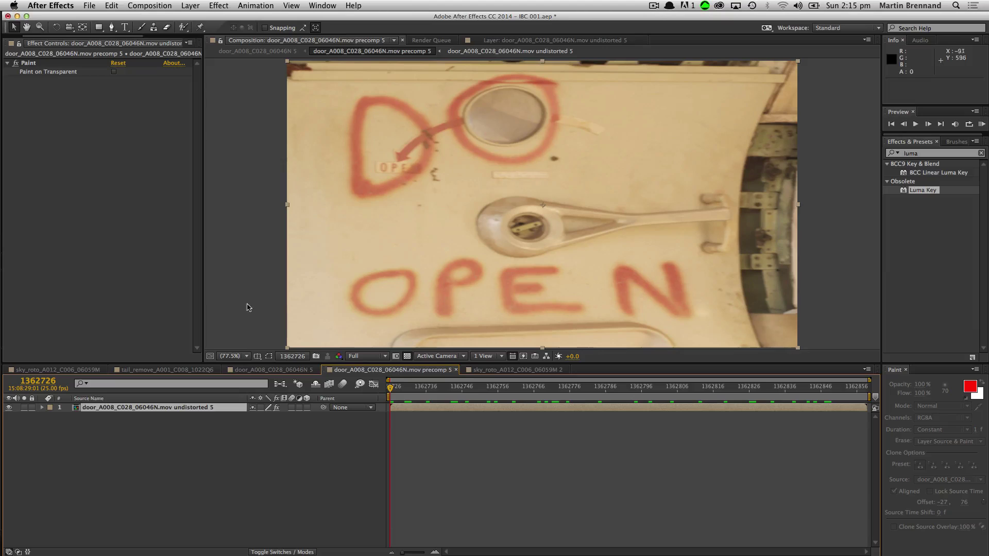
left_click(270, 370)
left_click(179, 369)
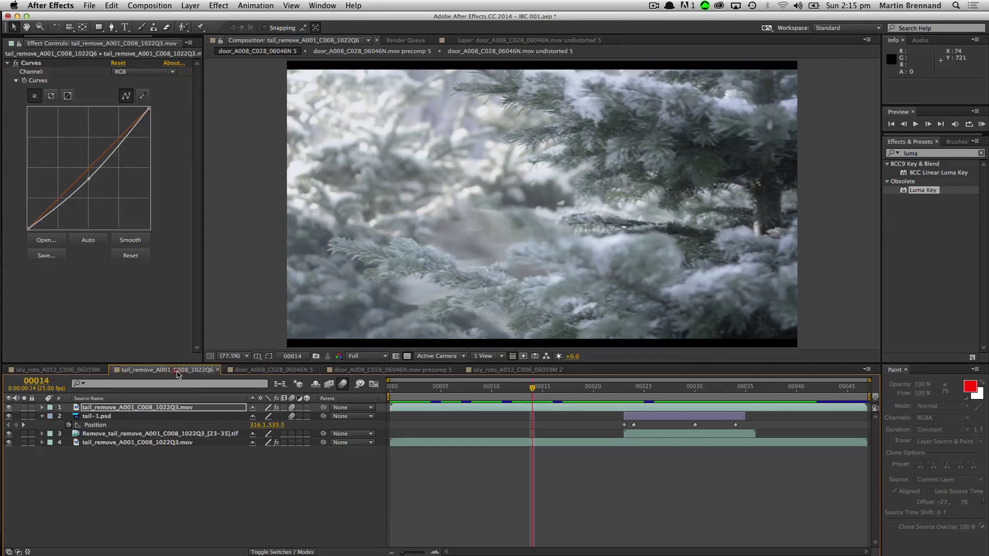
- Switch to DaVinci Resolve by way of mocha Pro and view the external matte node grade on clip 04
key("super+Tab")
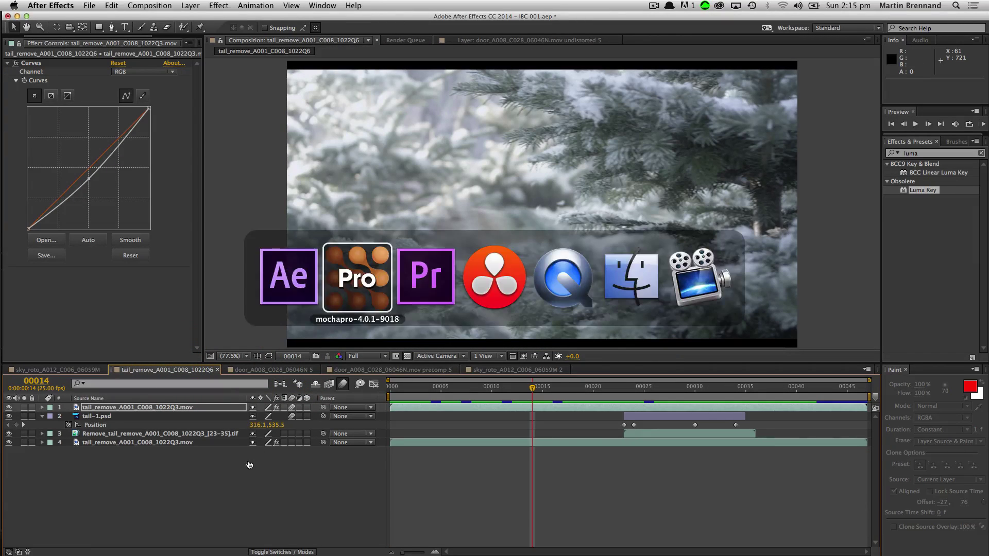
key("super+Tab")
key("super+Tab")
key("super+Tab")
key("super+Tab")
key("super+Tab")
key("super+Tab")
key("super+Tab")
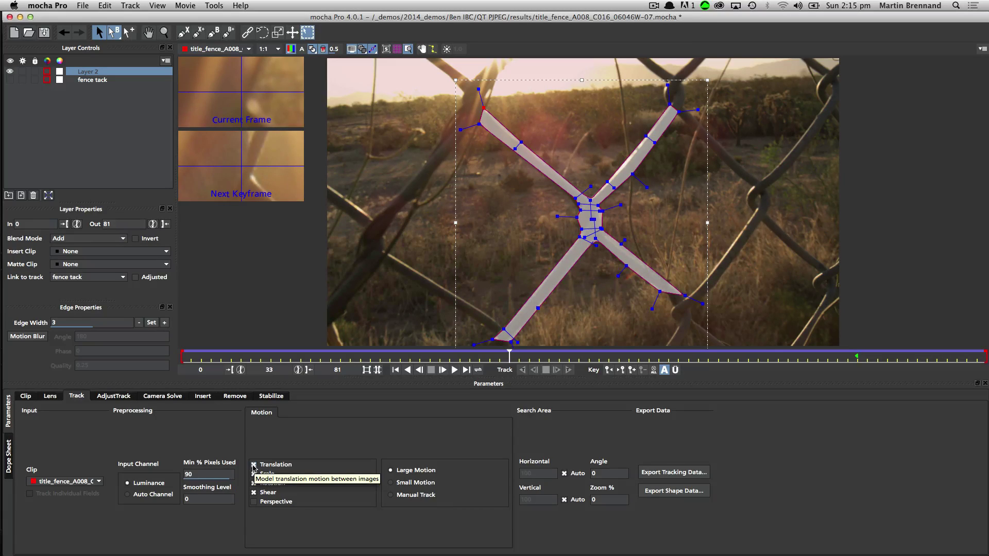
key("super+Tab")
key("super+Tab")
key("super+Tab")
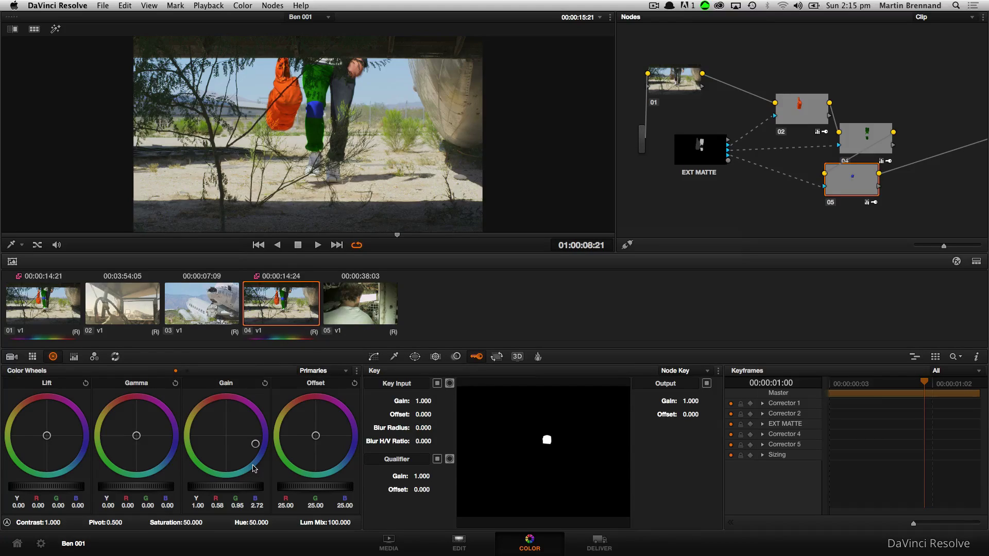
key("super+Tab")
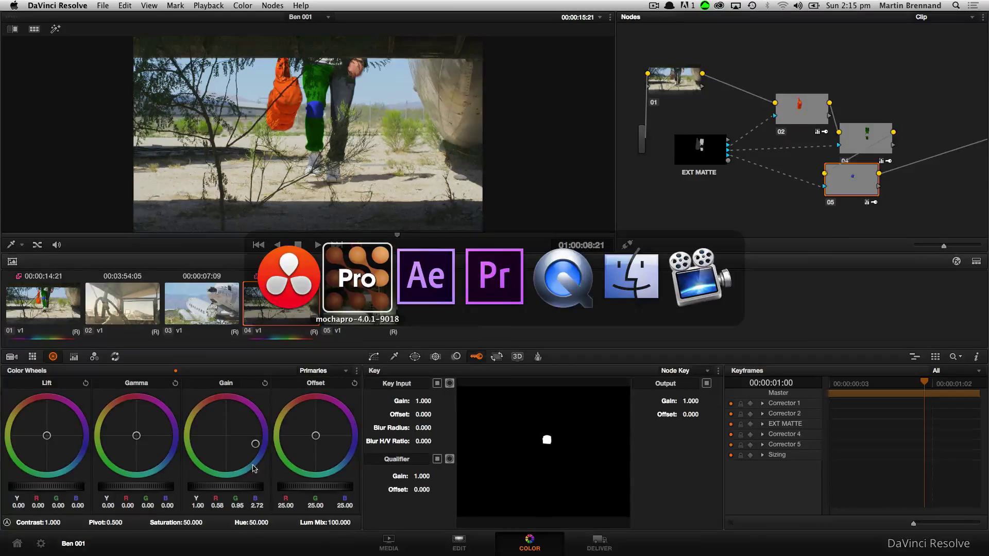